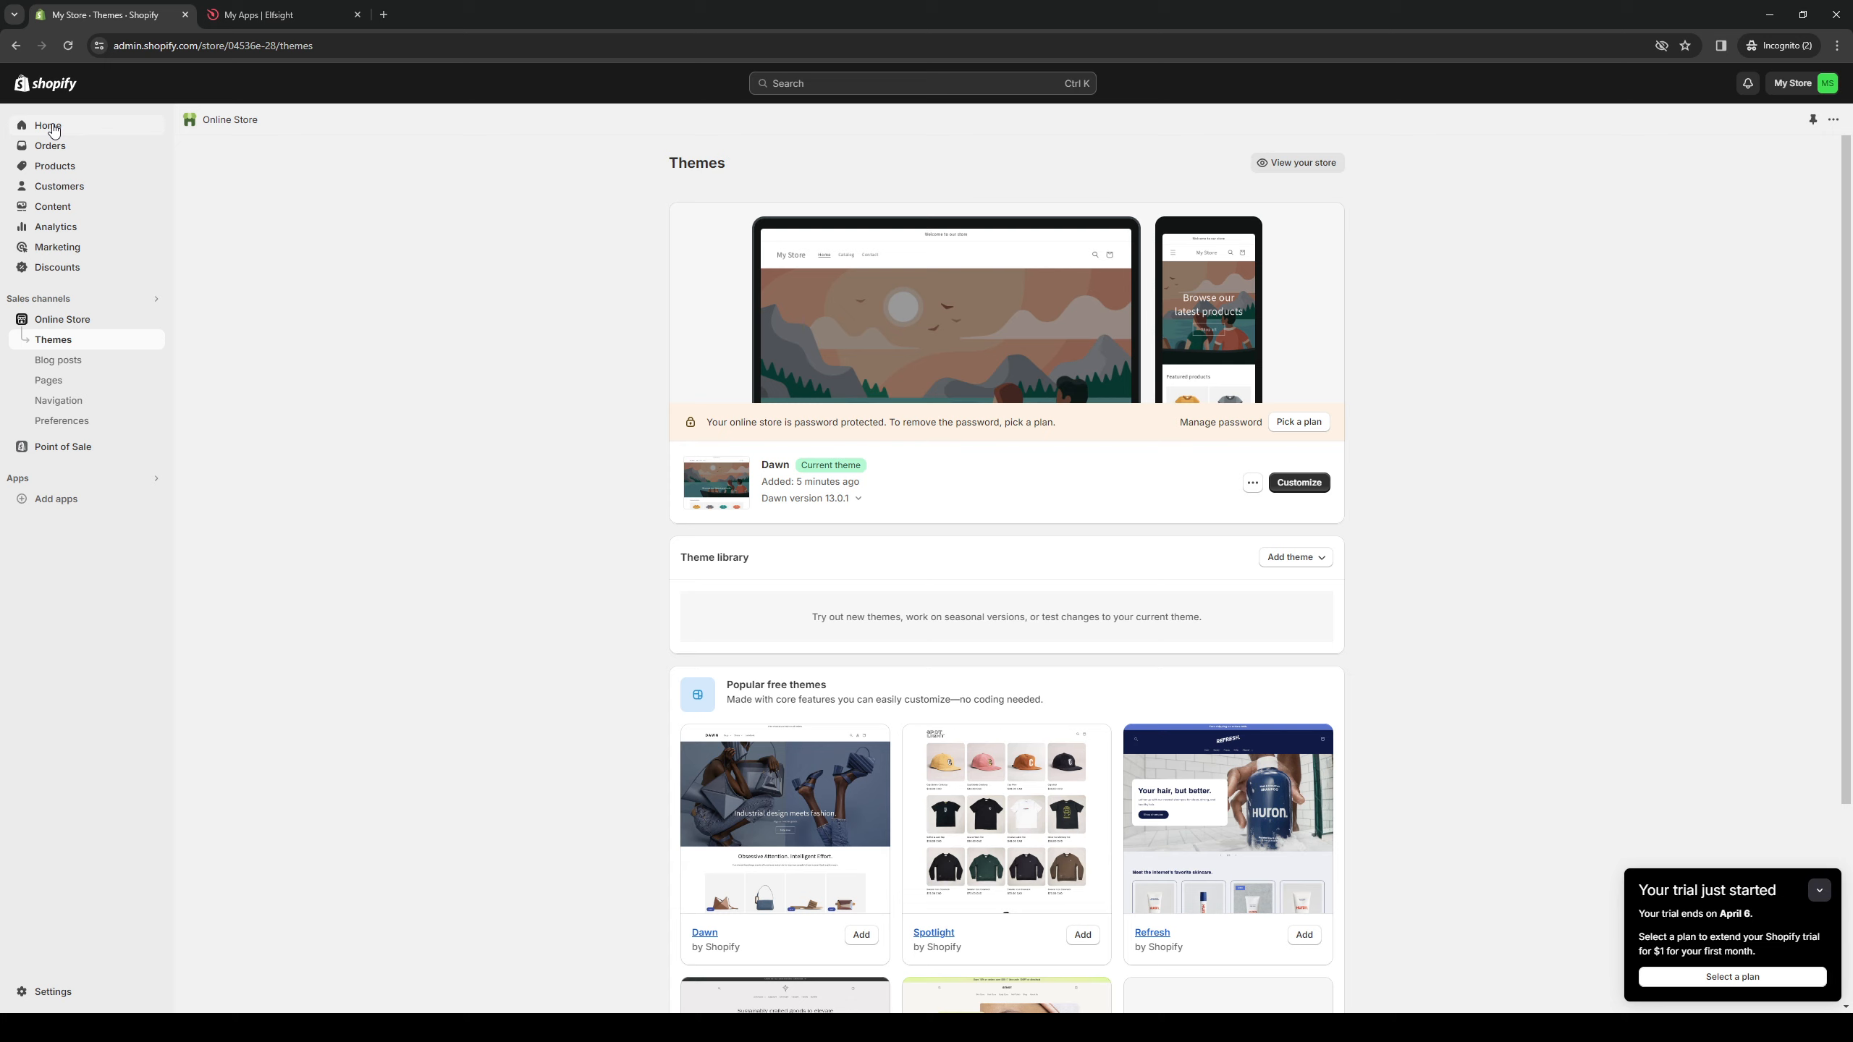
Return from the Themes page to the Shopify admin Home page and its setup guide.
left_click(49, 126)
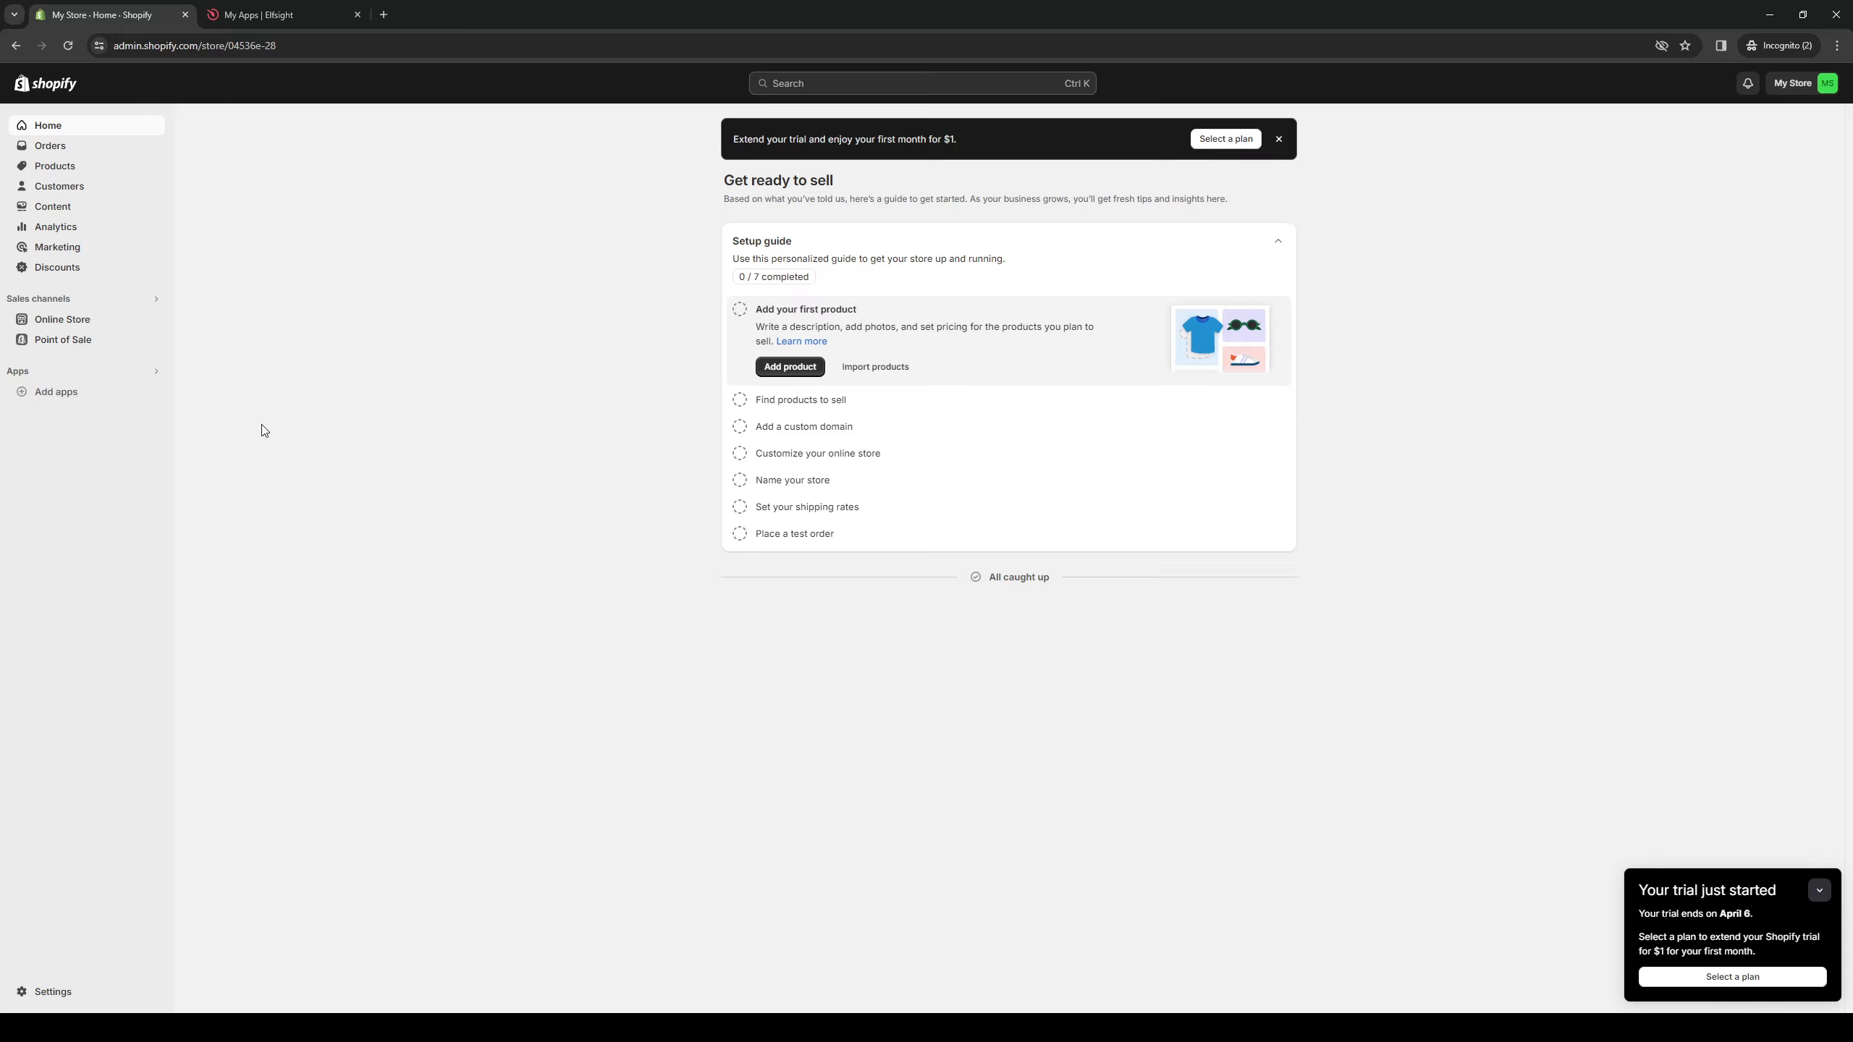
Glance at the recommended apps and the admin search, then open the Store details settings.
left_click(92, 401)
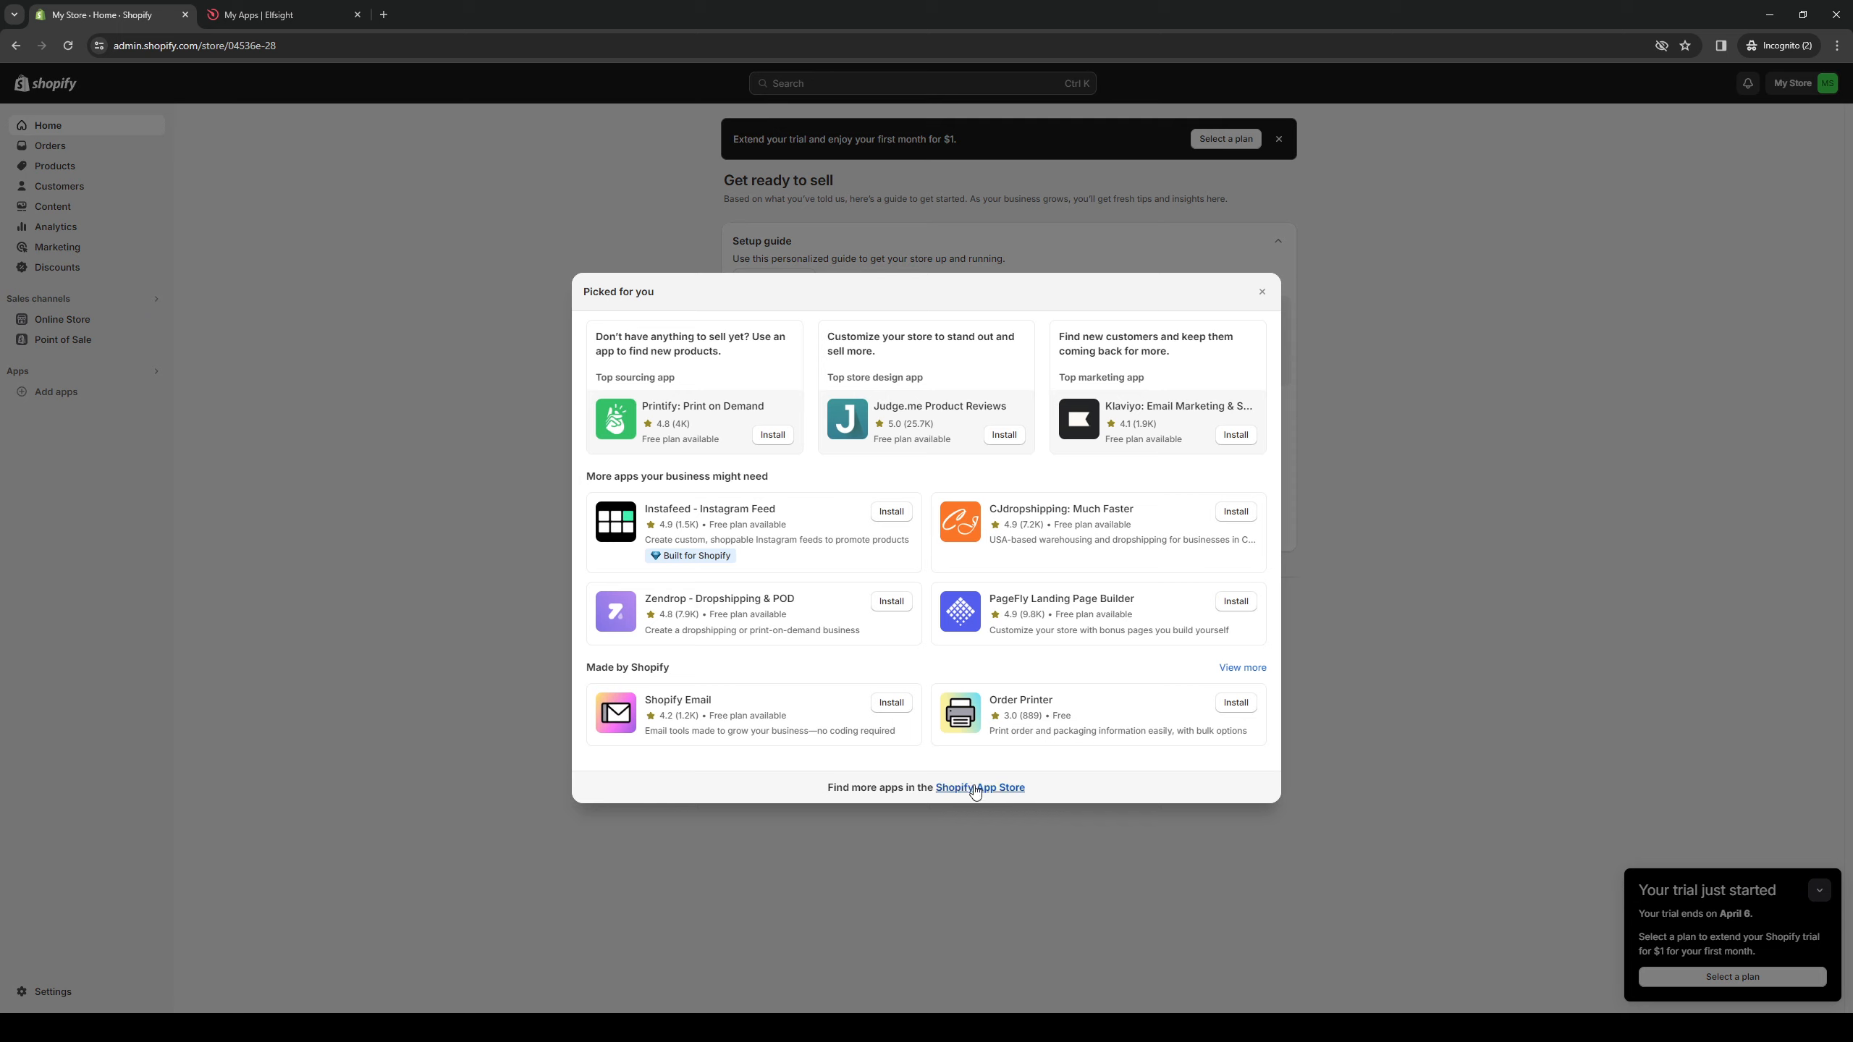
left_click(408, 541)
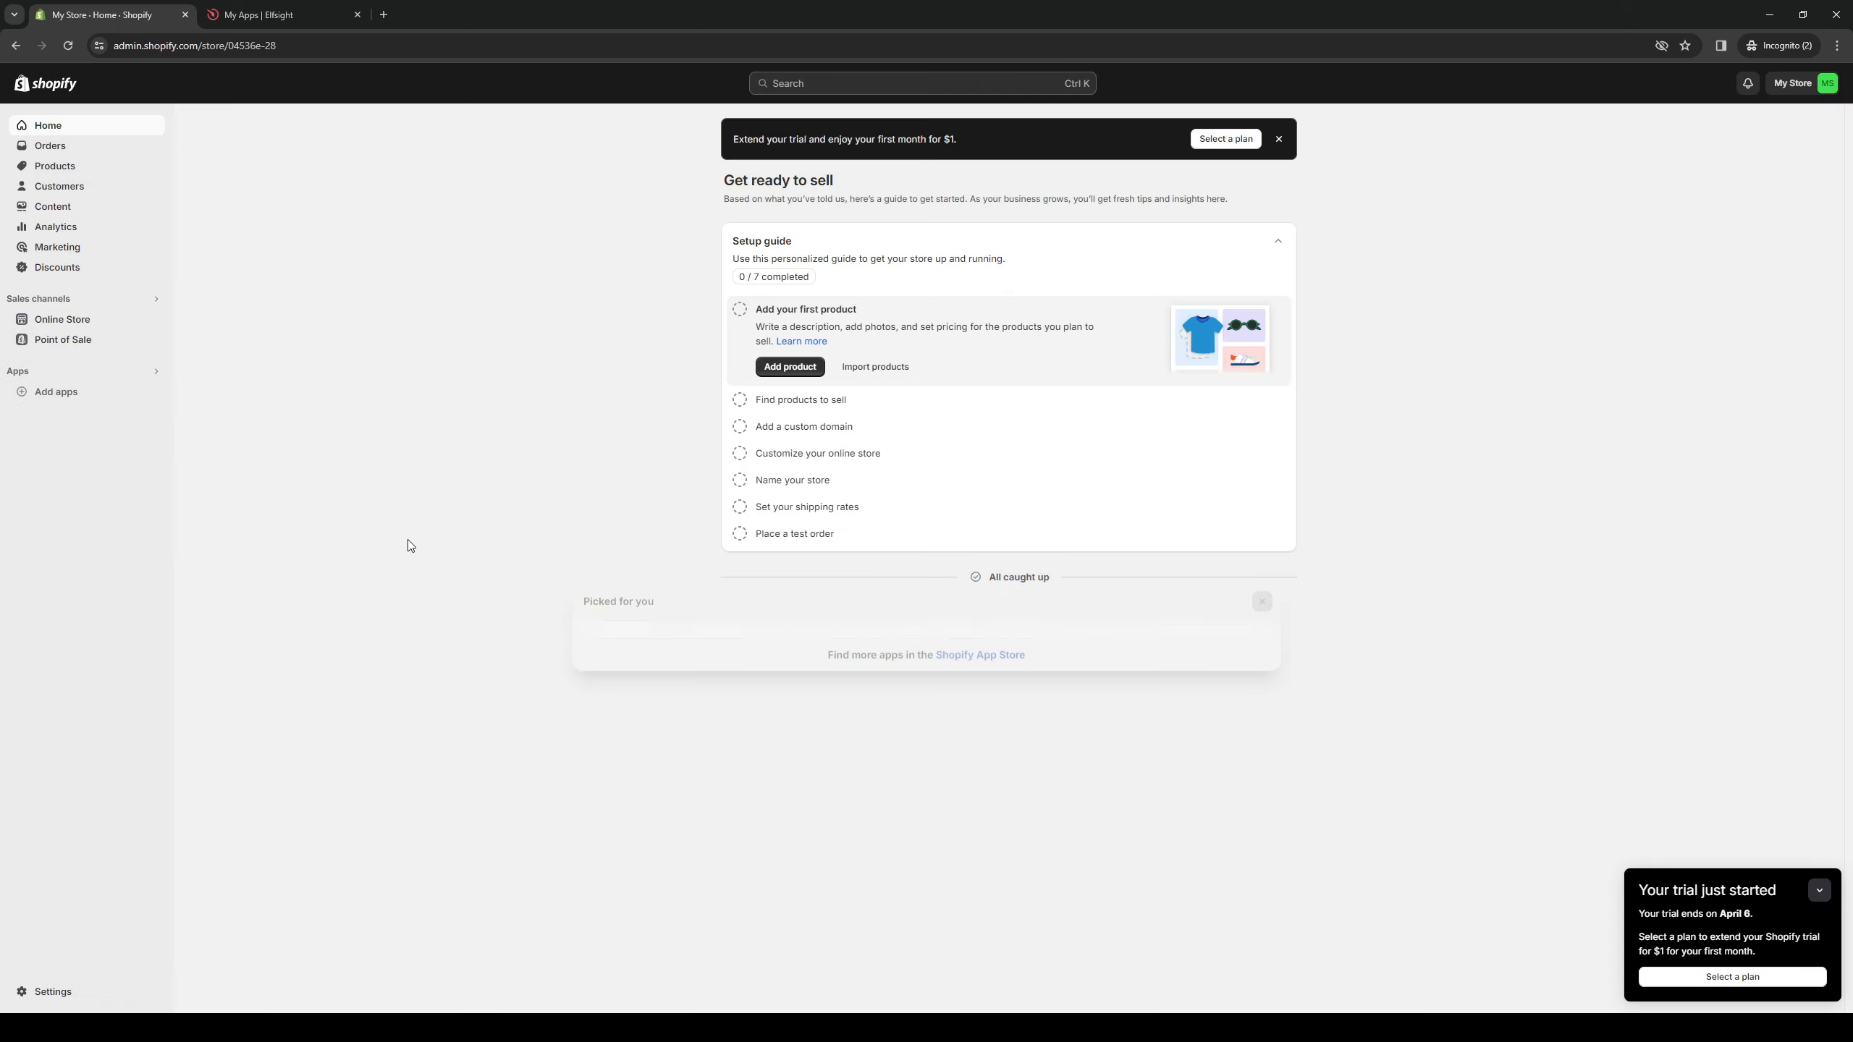
left_click(829, 84)
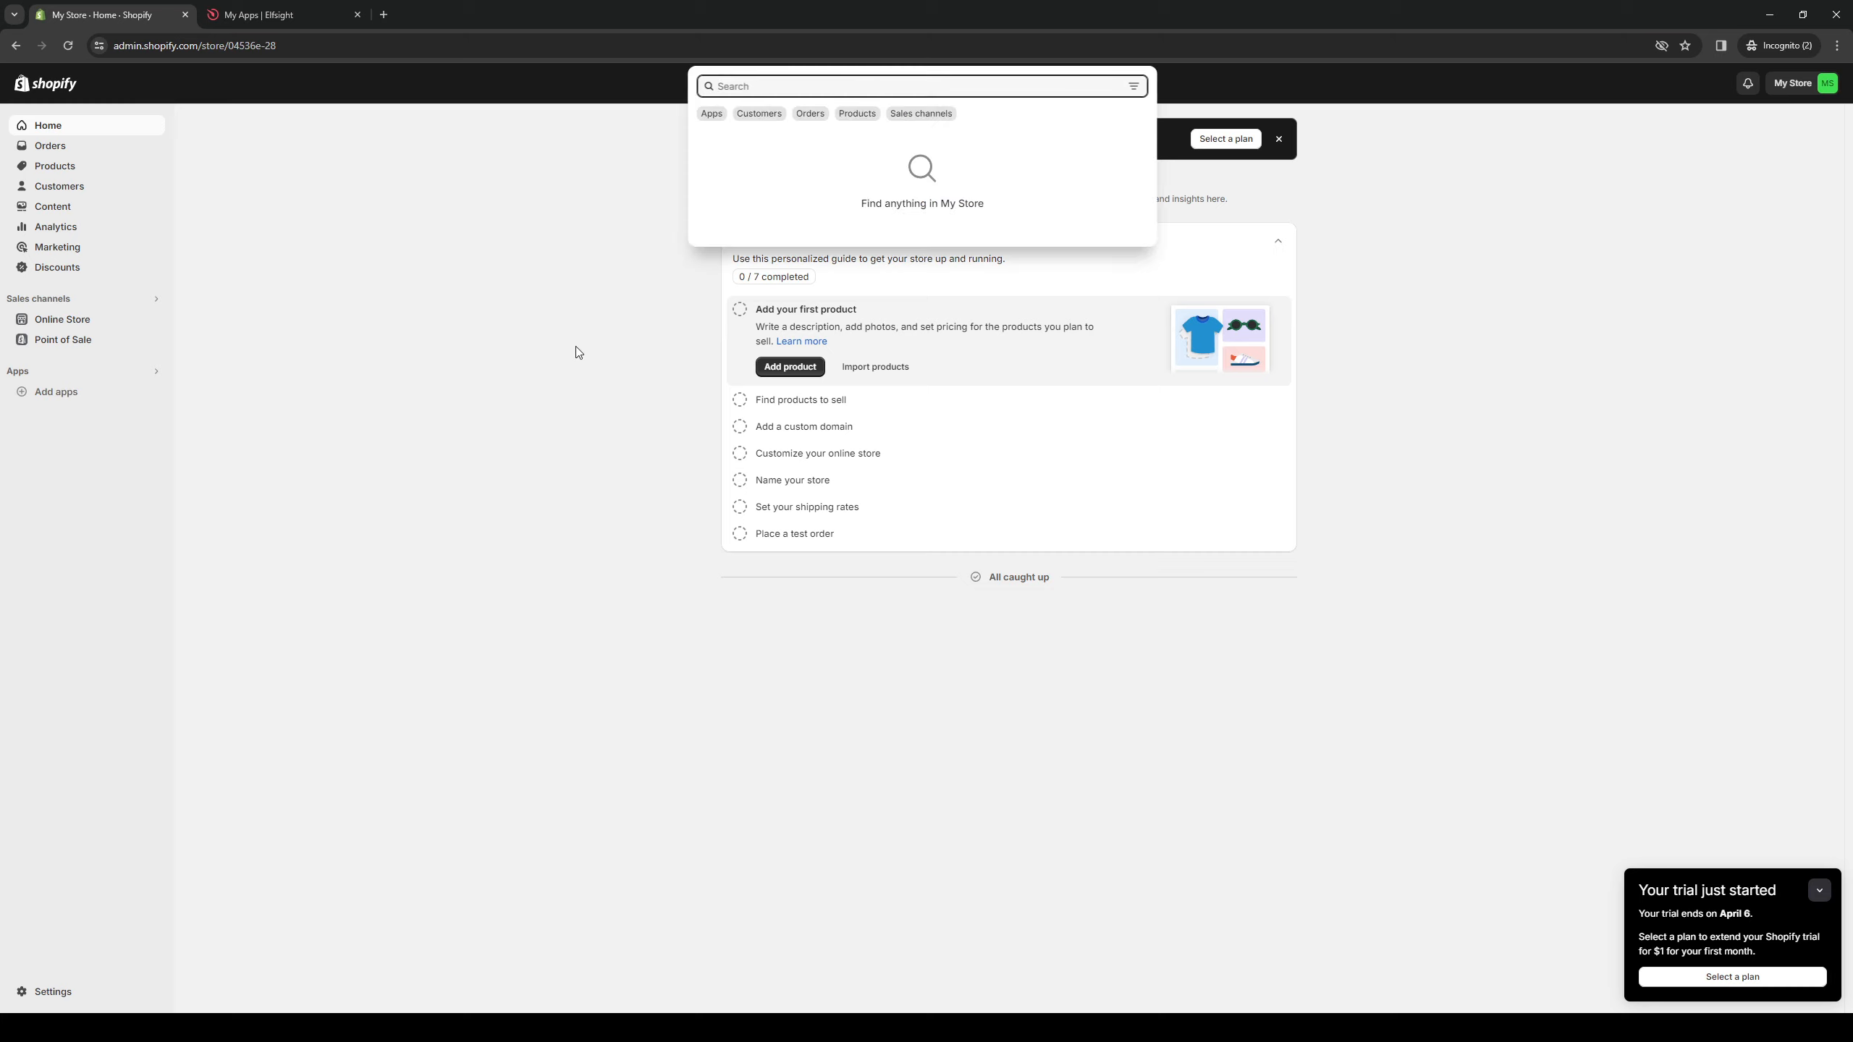
left_click(444, 571)
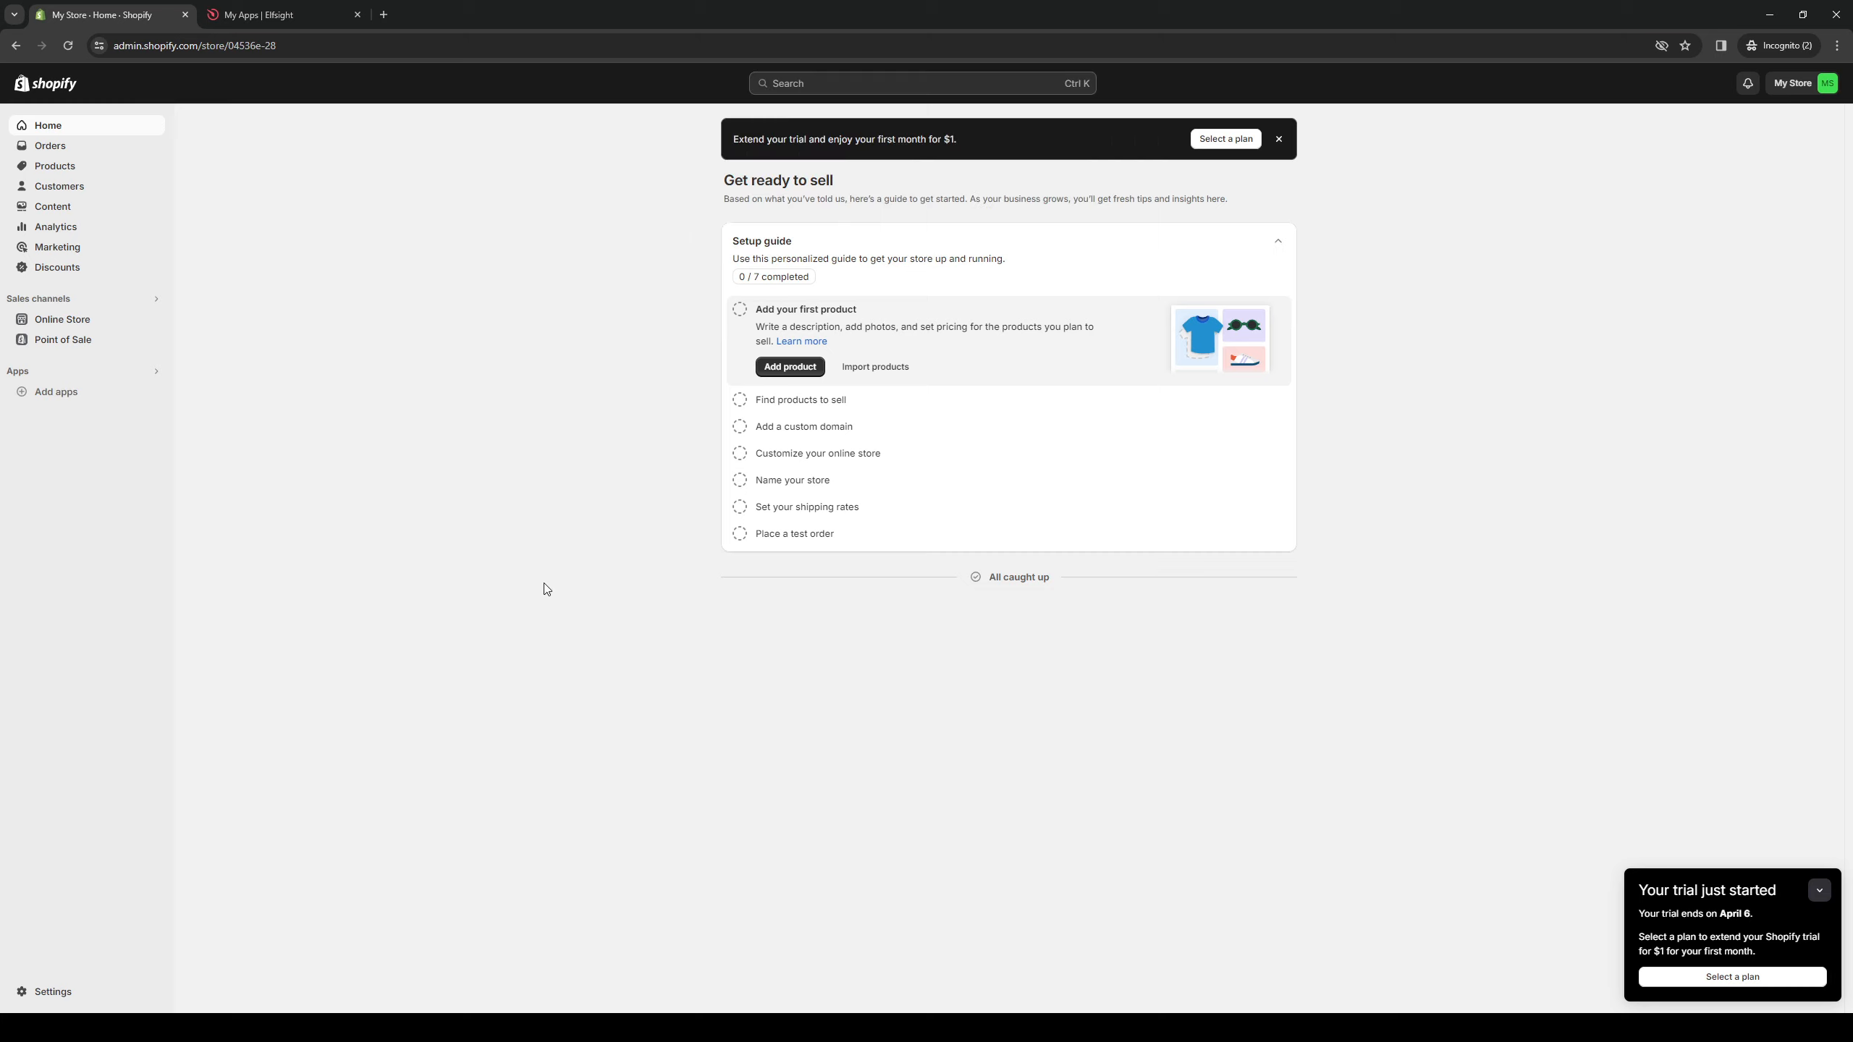
left_click(62, 996)
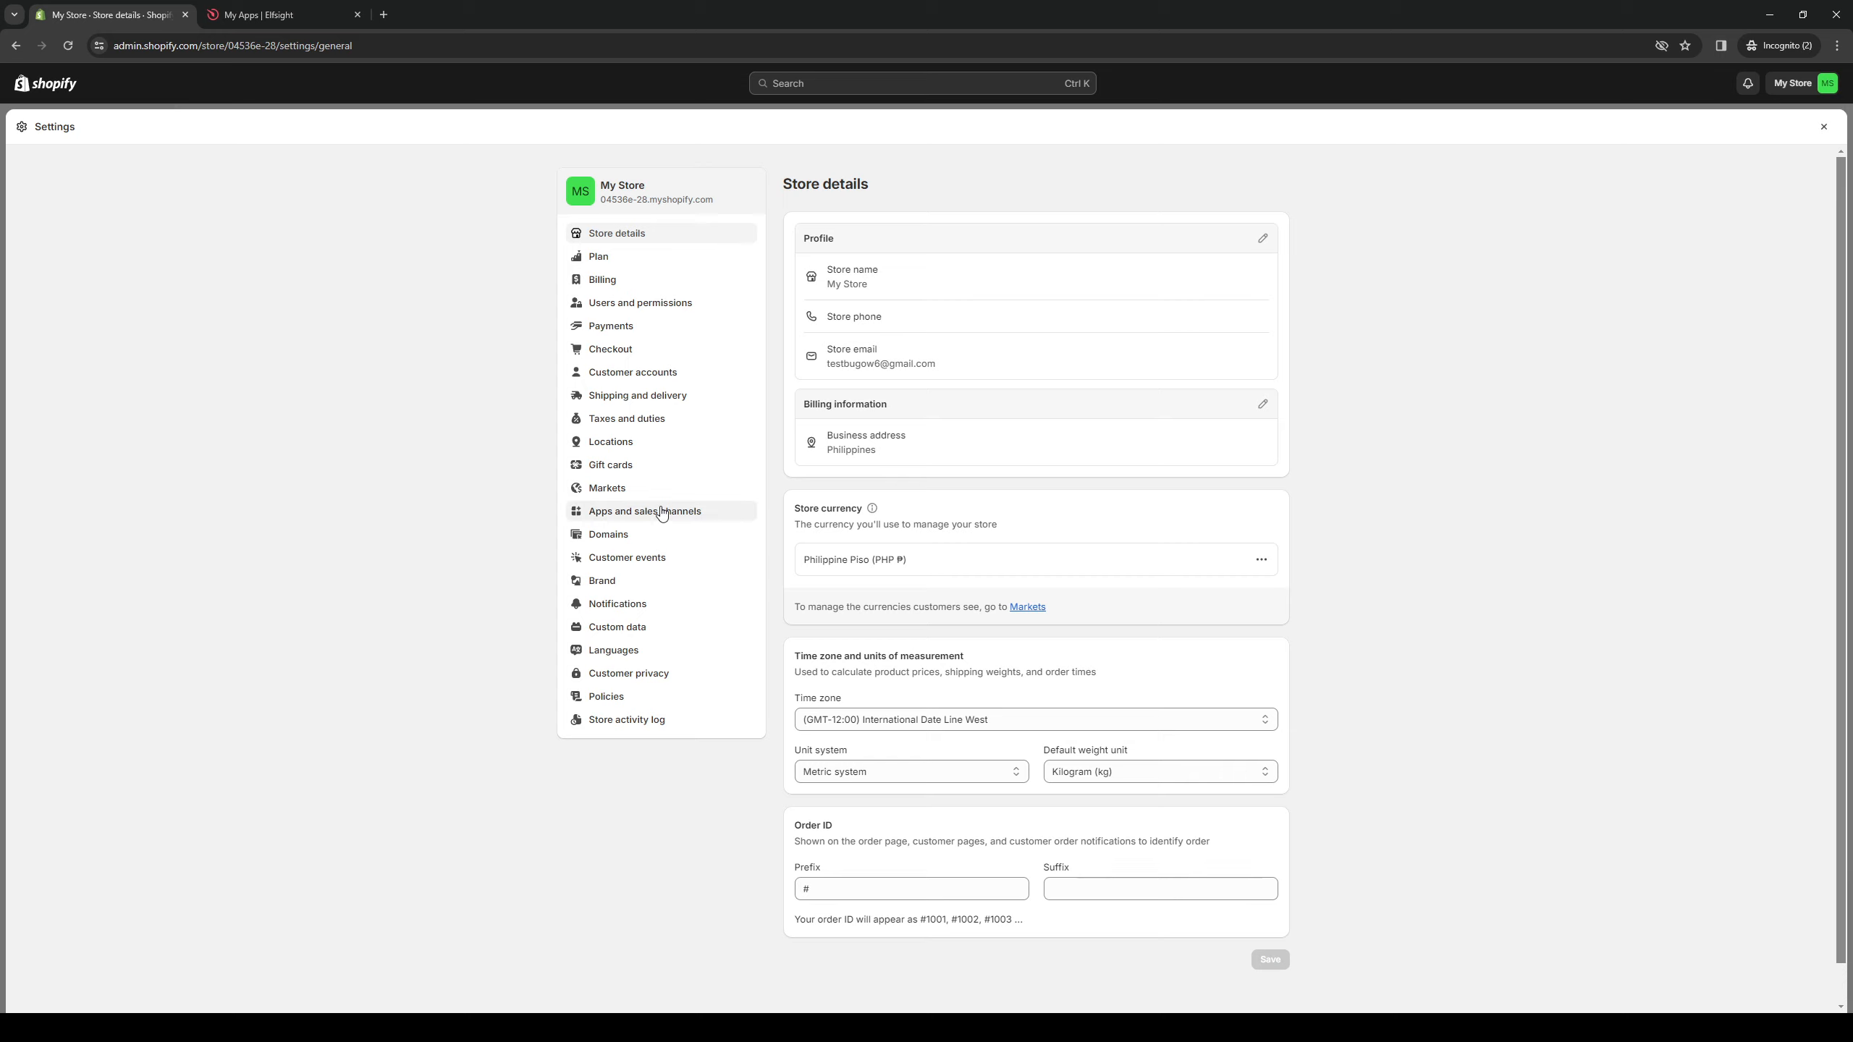
Launch the Shopify App Store from Apps and sales channels, close Settings, and view the App Store homepage.
left_click(614, 514)
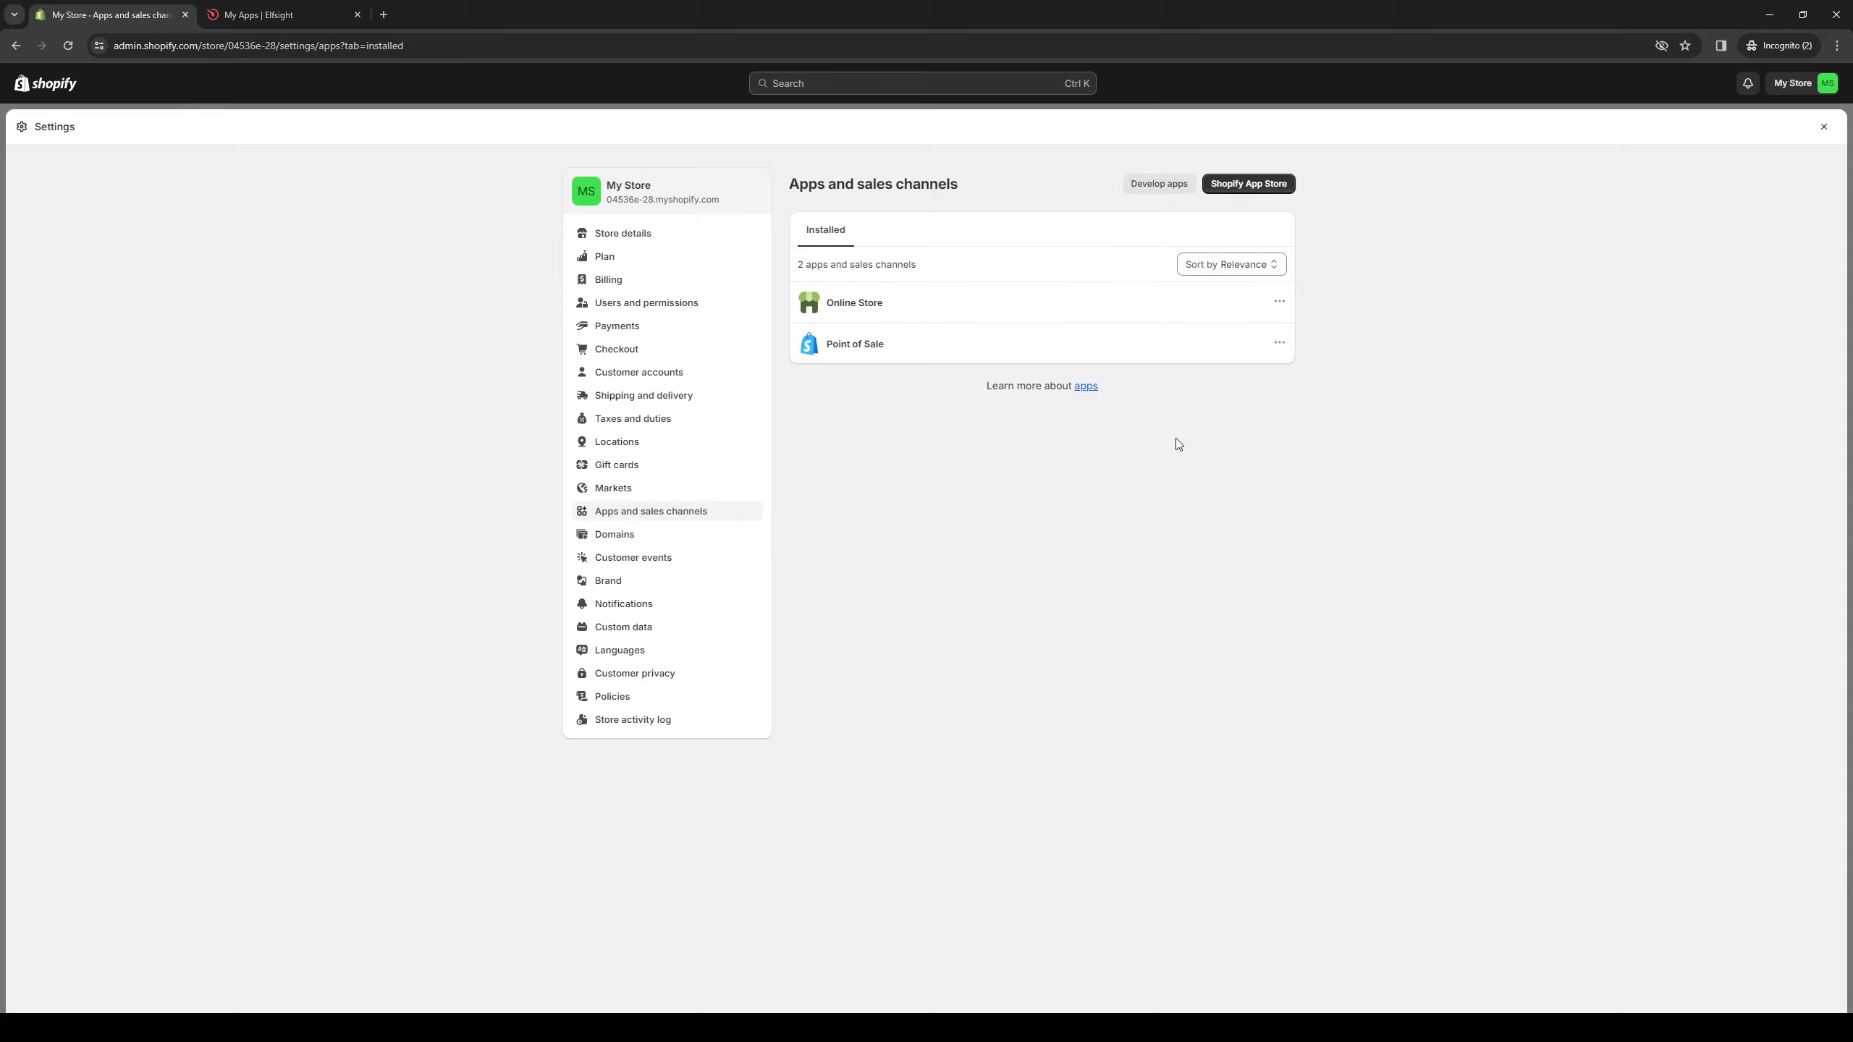
left_click(1226, 184)
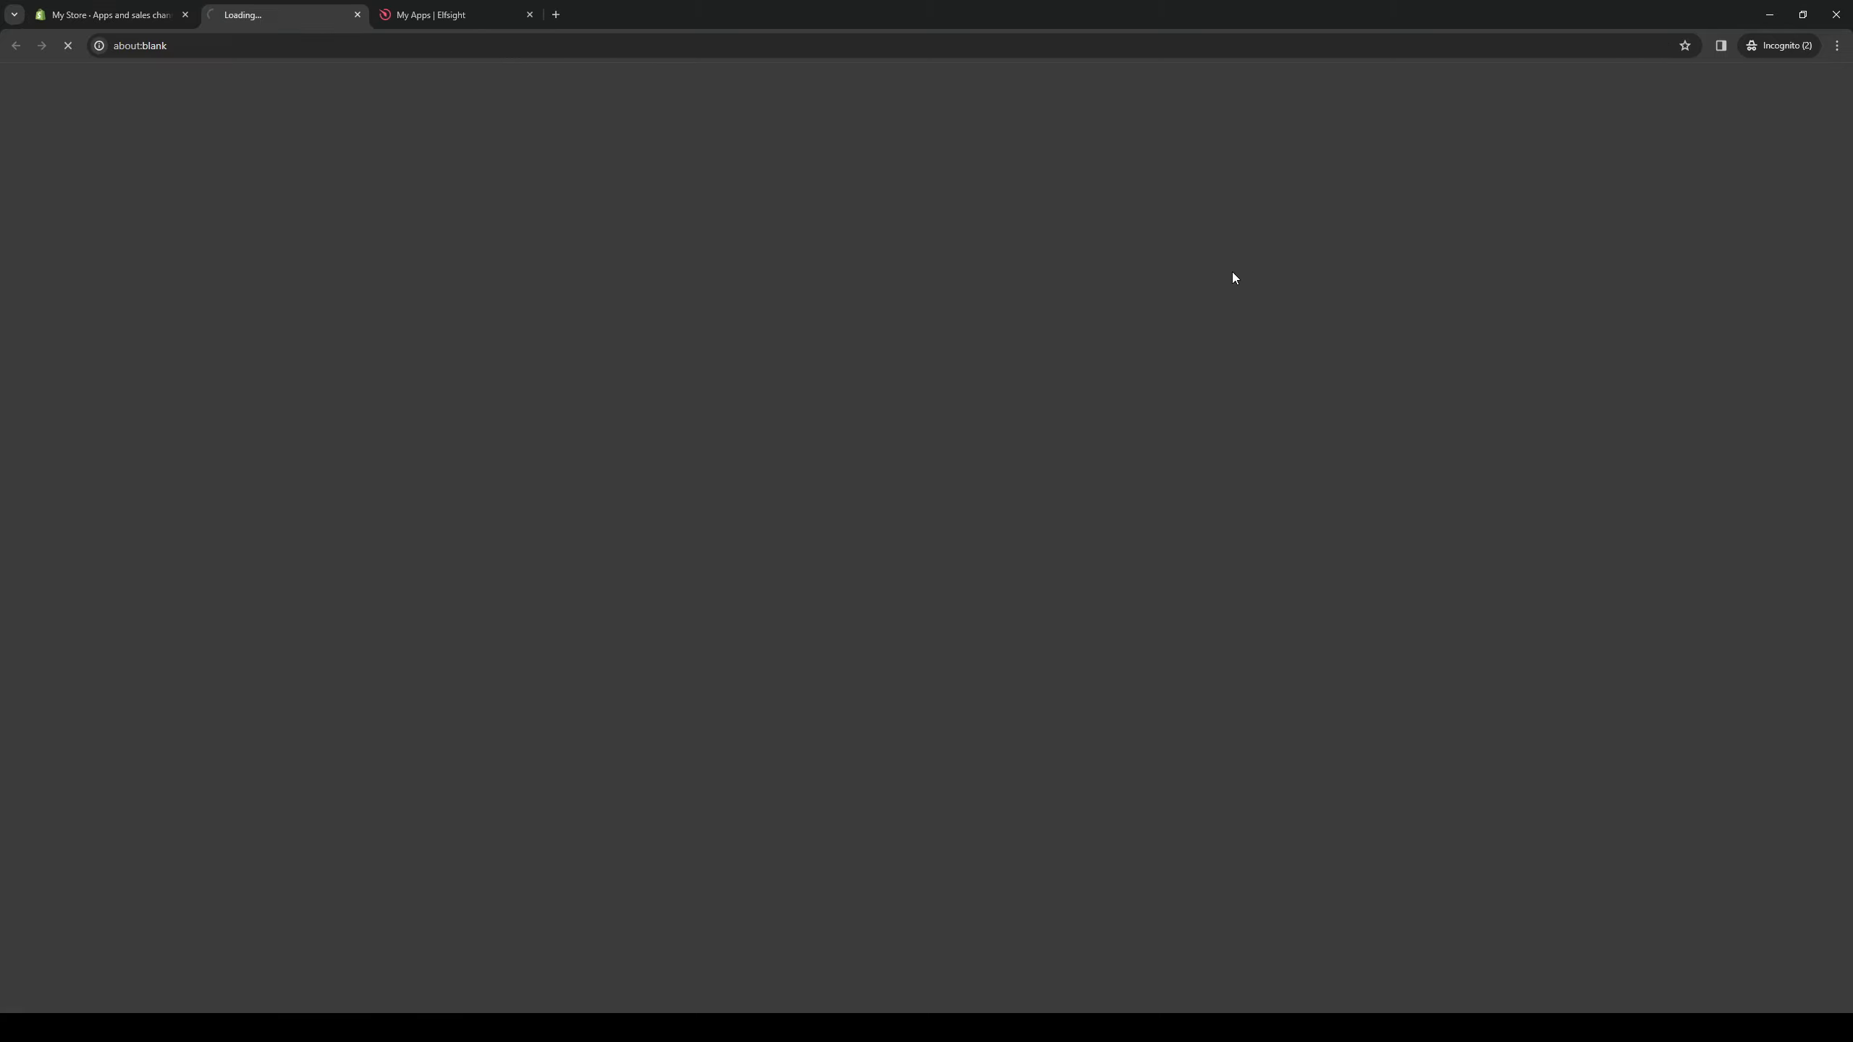
left_click(169, 24)
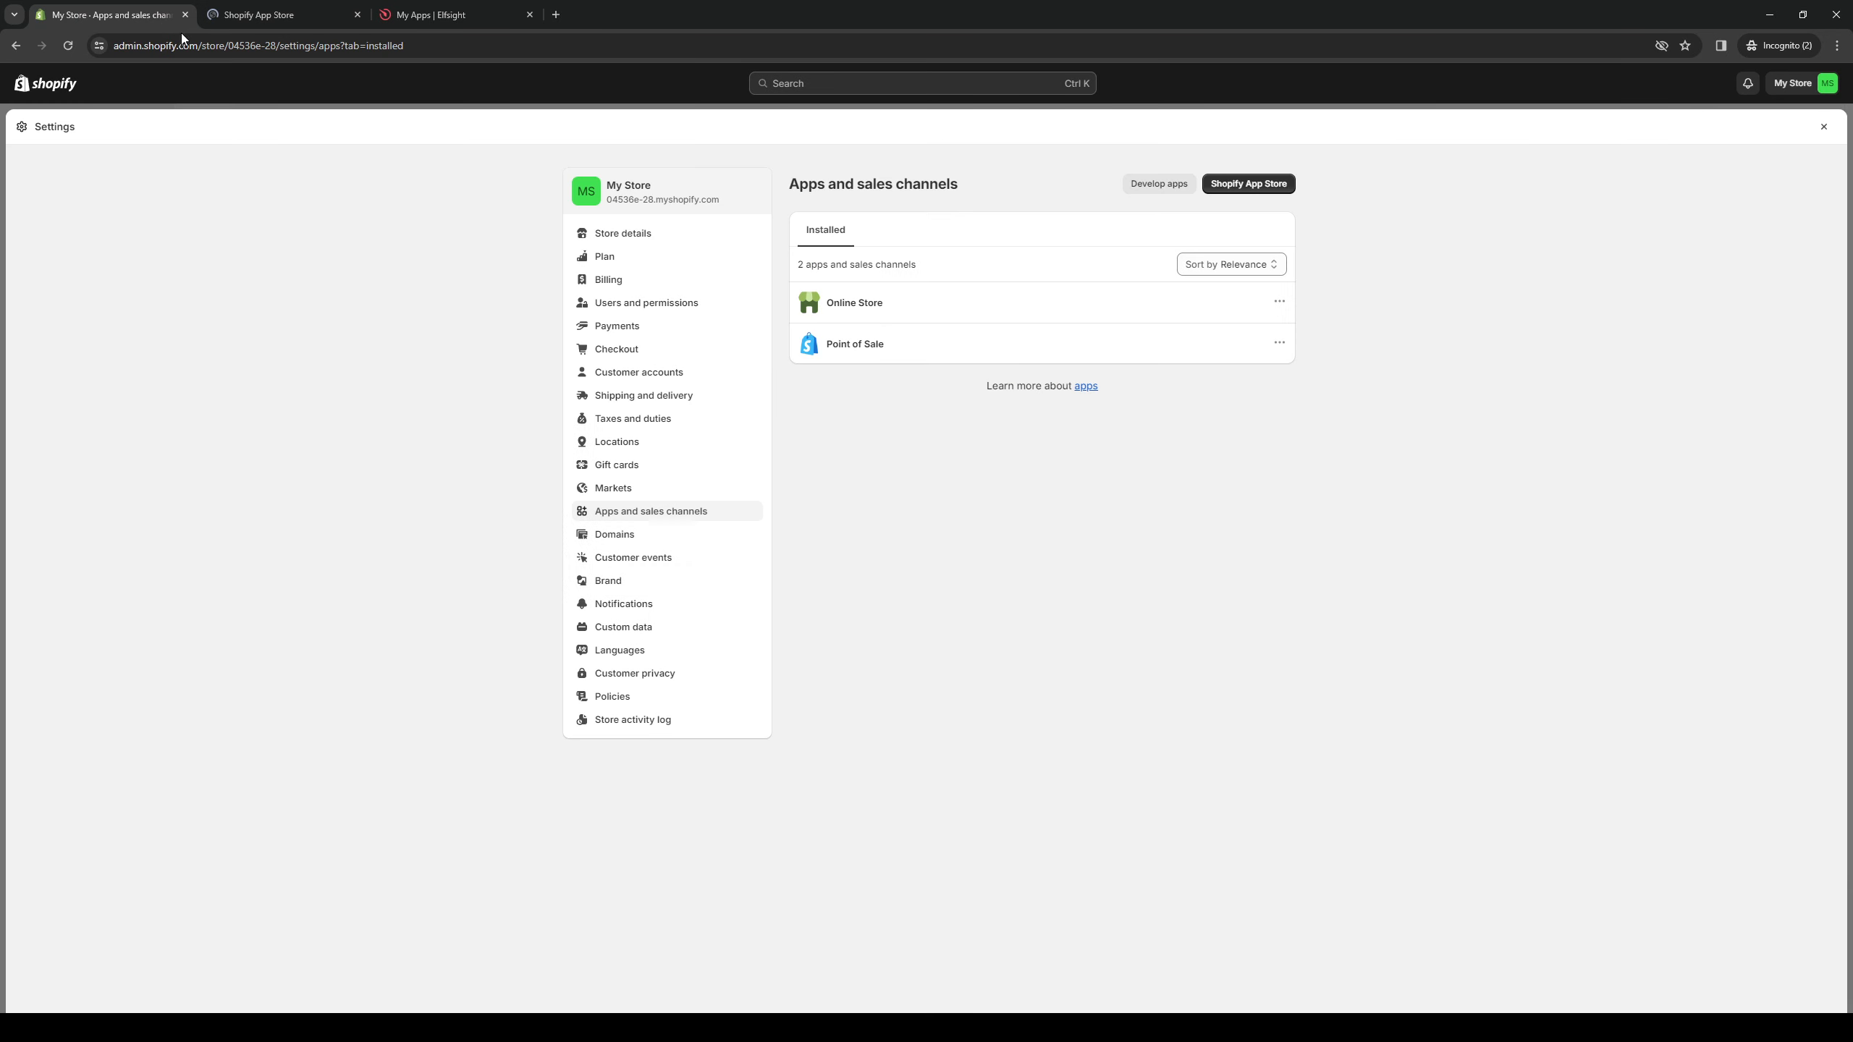
left_click(1824, 126)
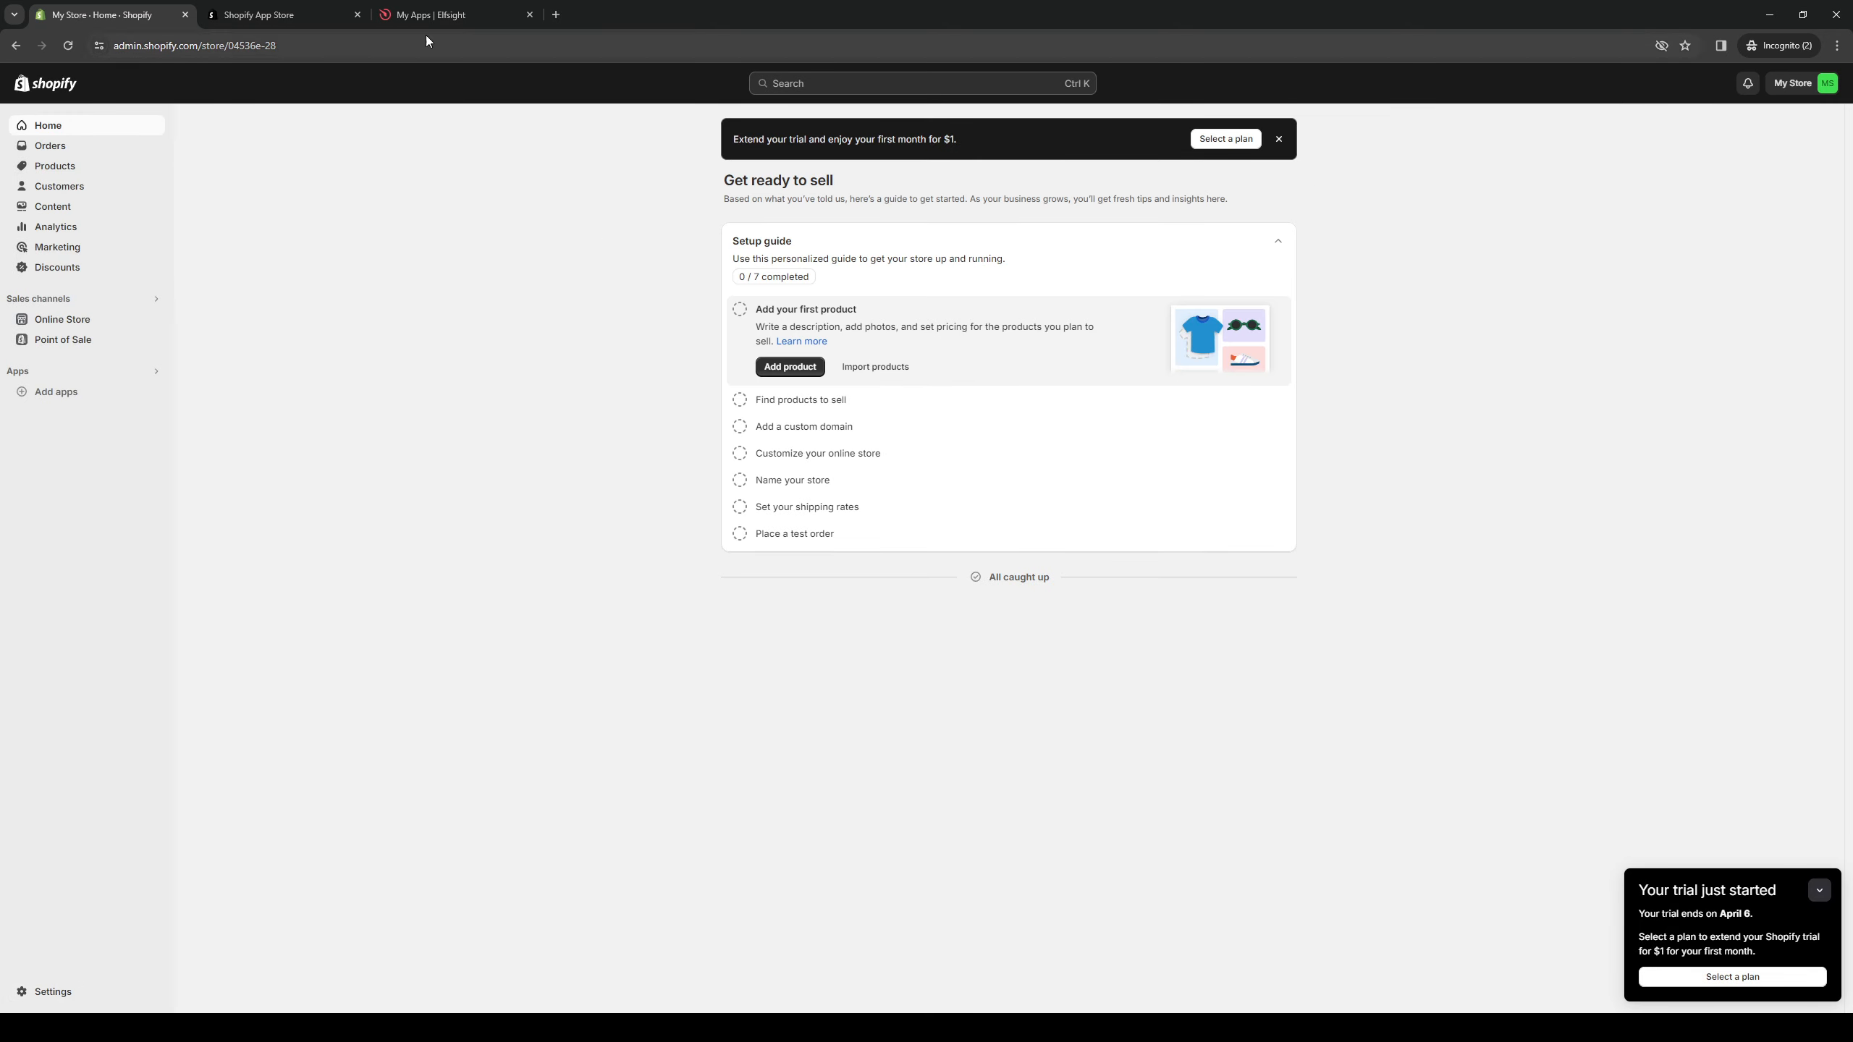
left_click(307, 17)
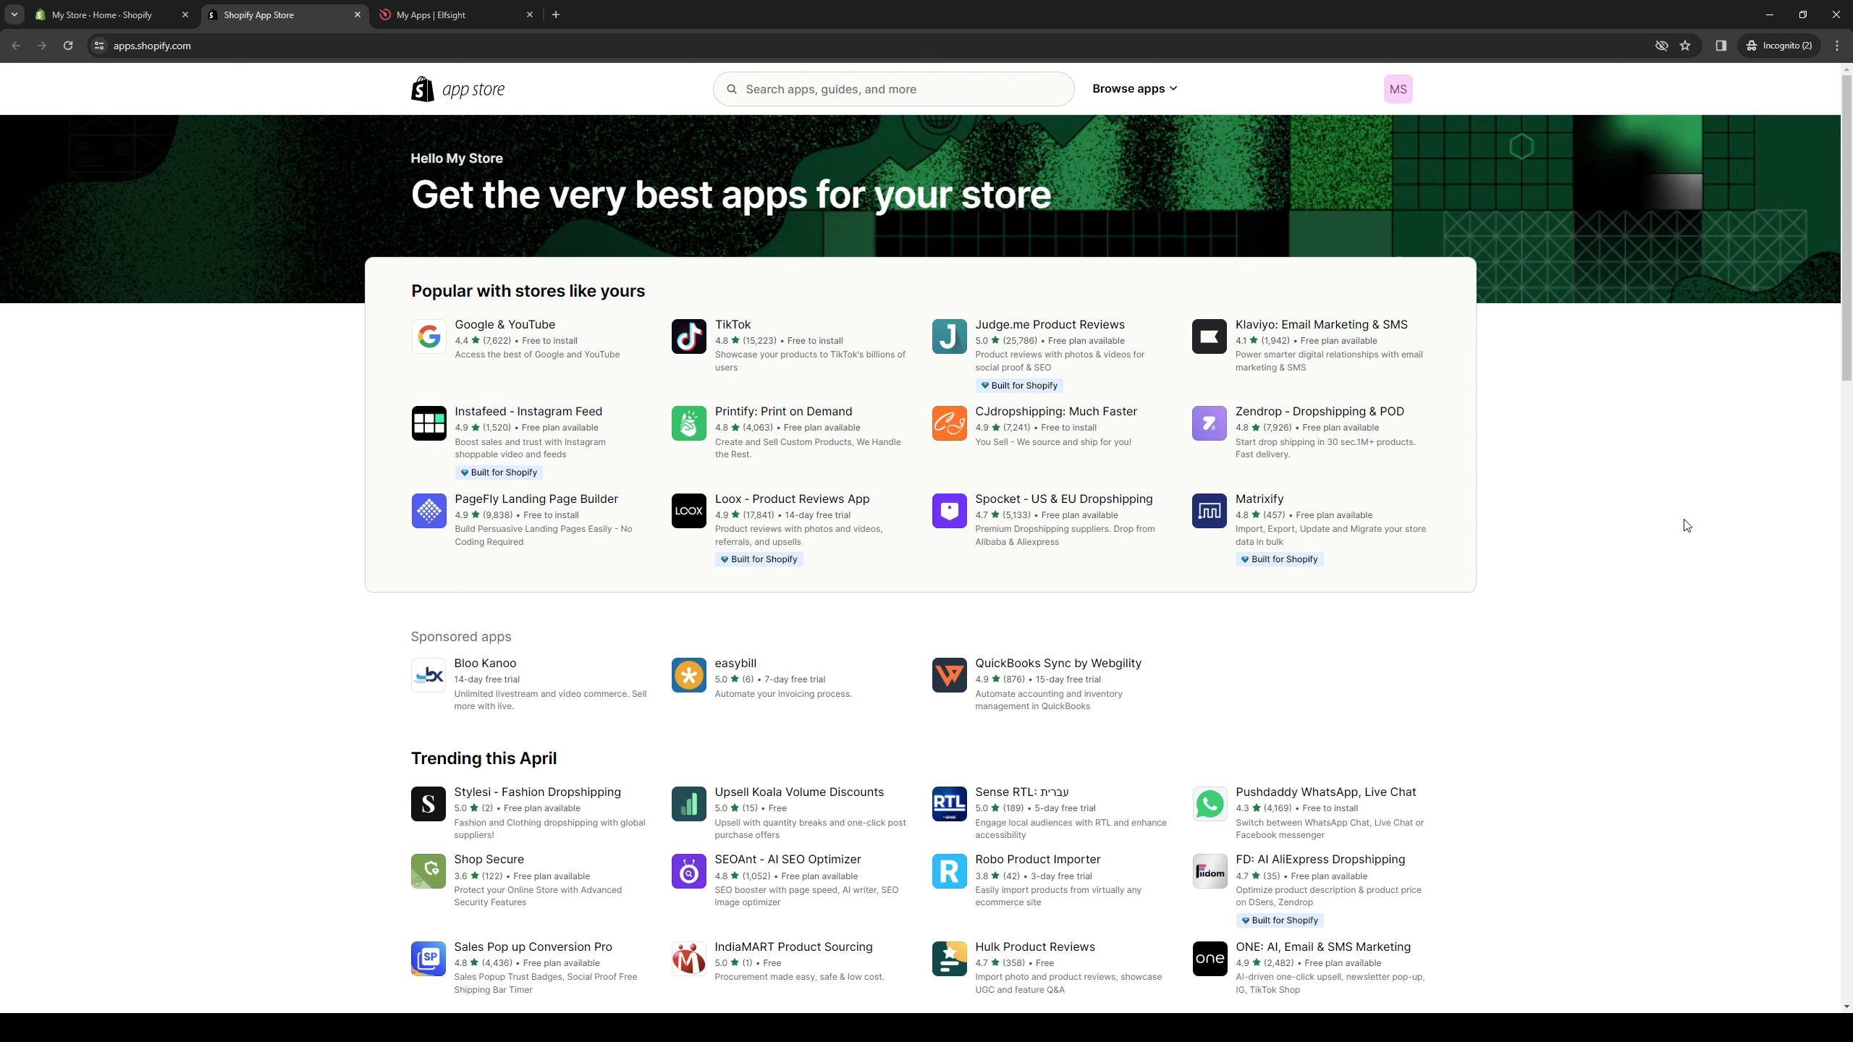
Search the App Store for 'ecomposer' and open the EComposer Landing Page Builder listing.
left_click(953, 98)
type("eco")
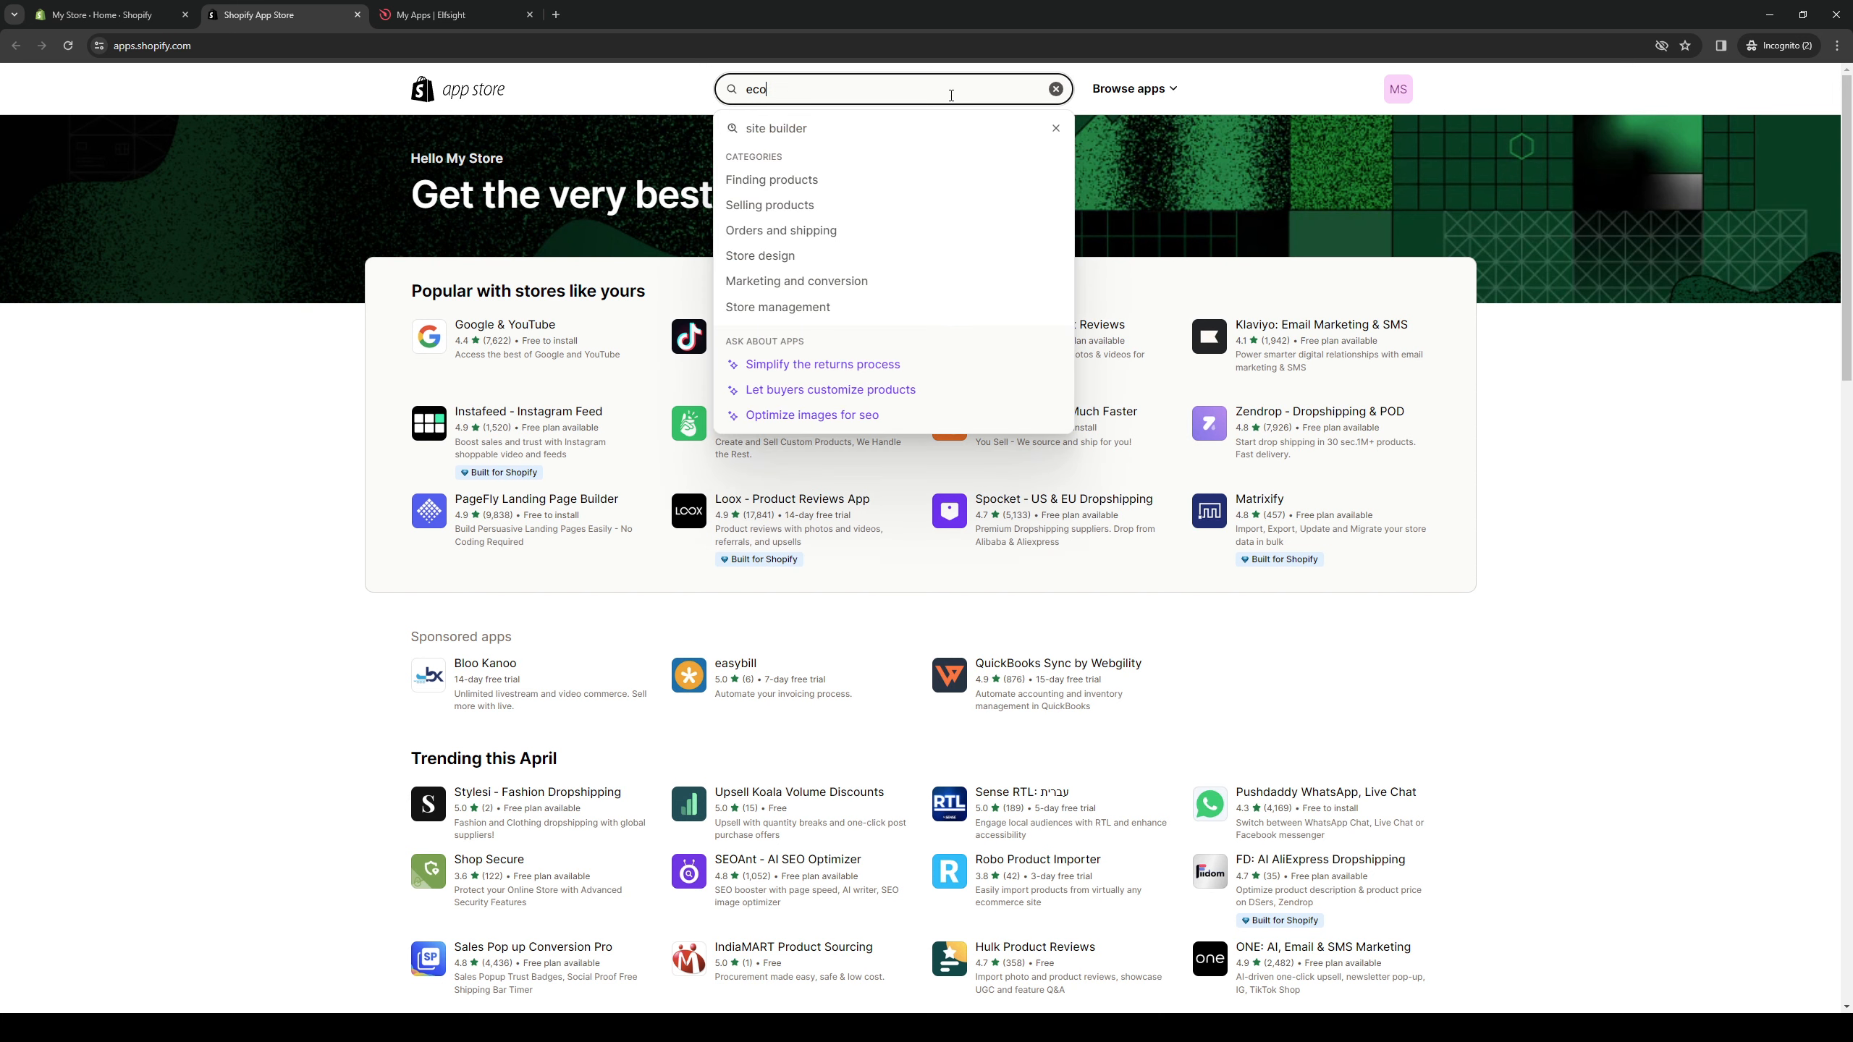
type("mposer")
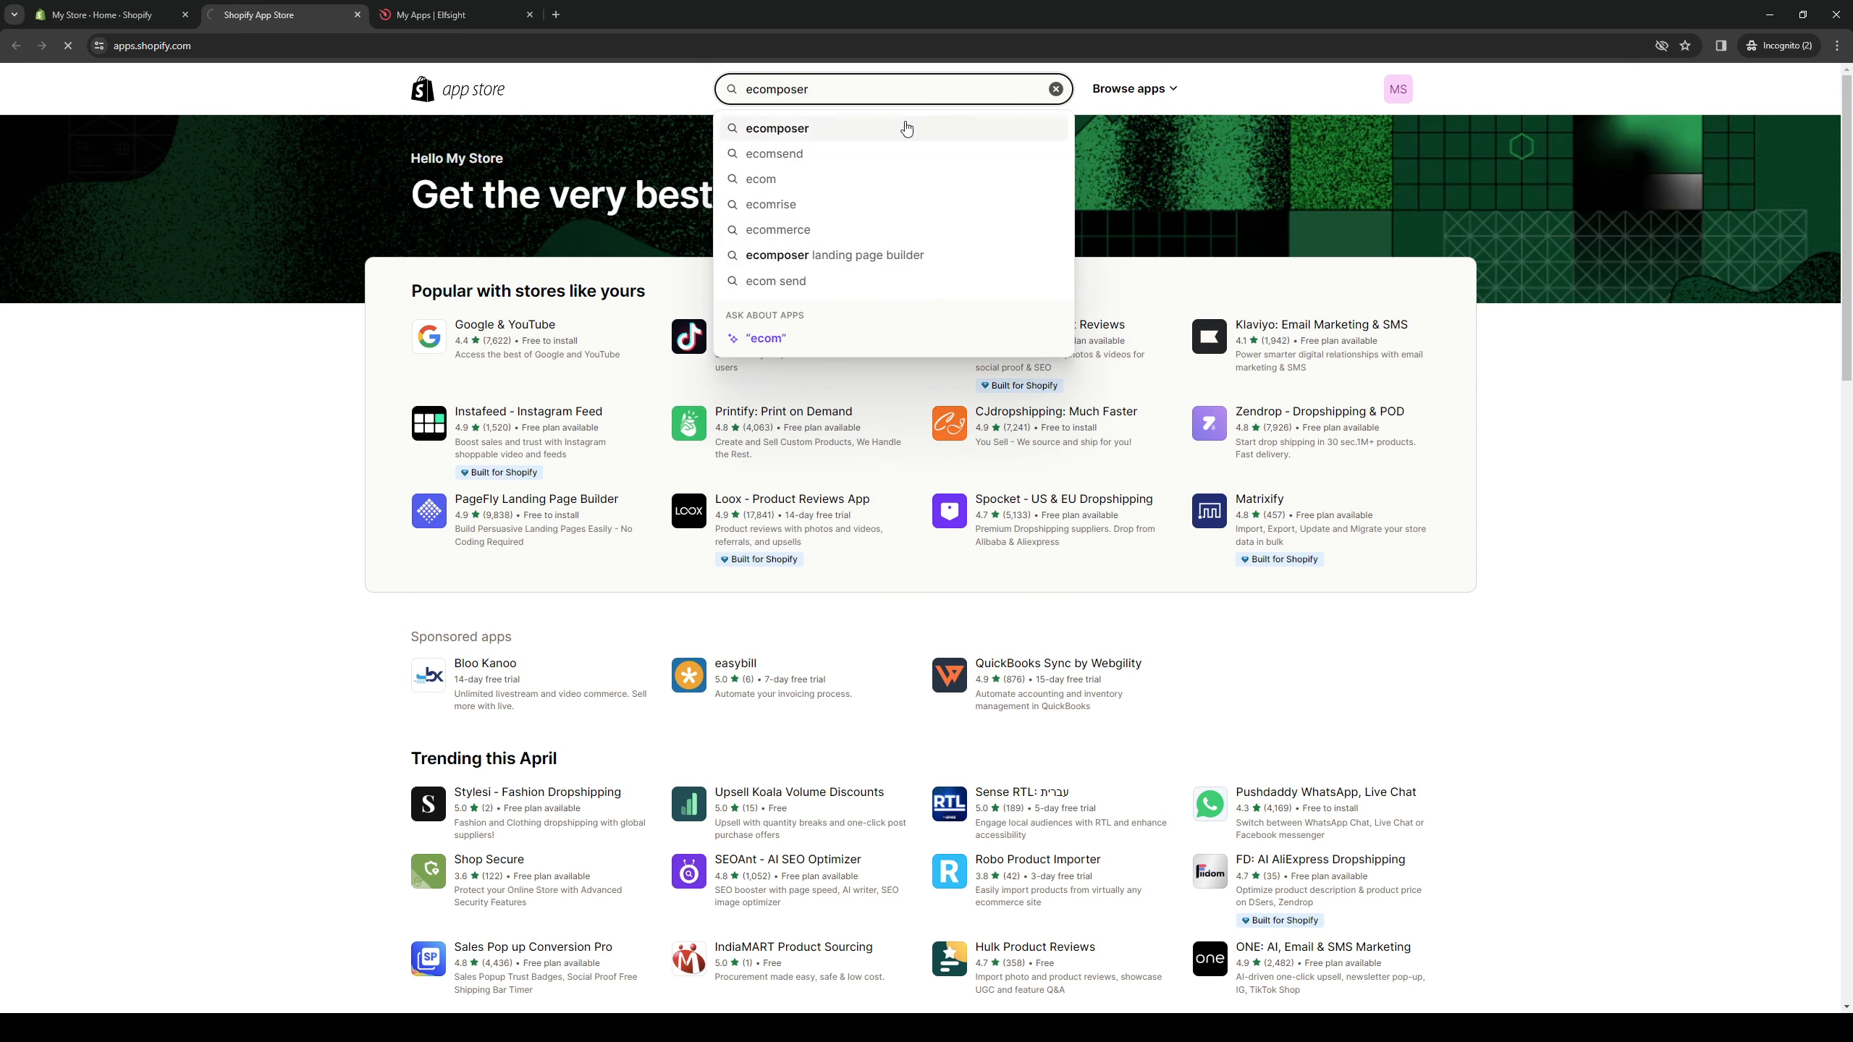
key("Return")
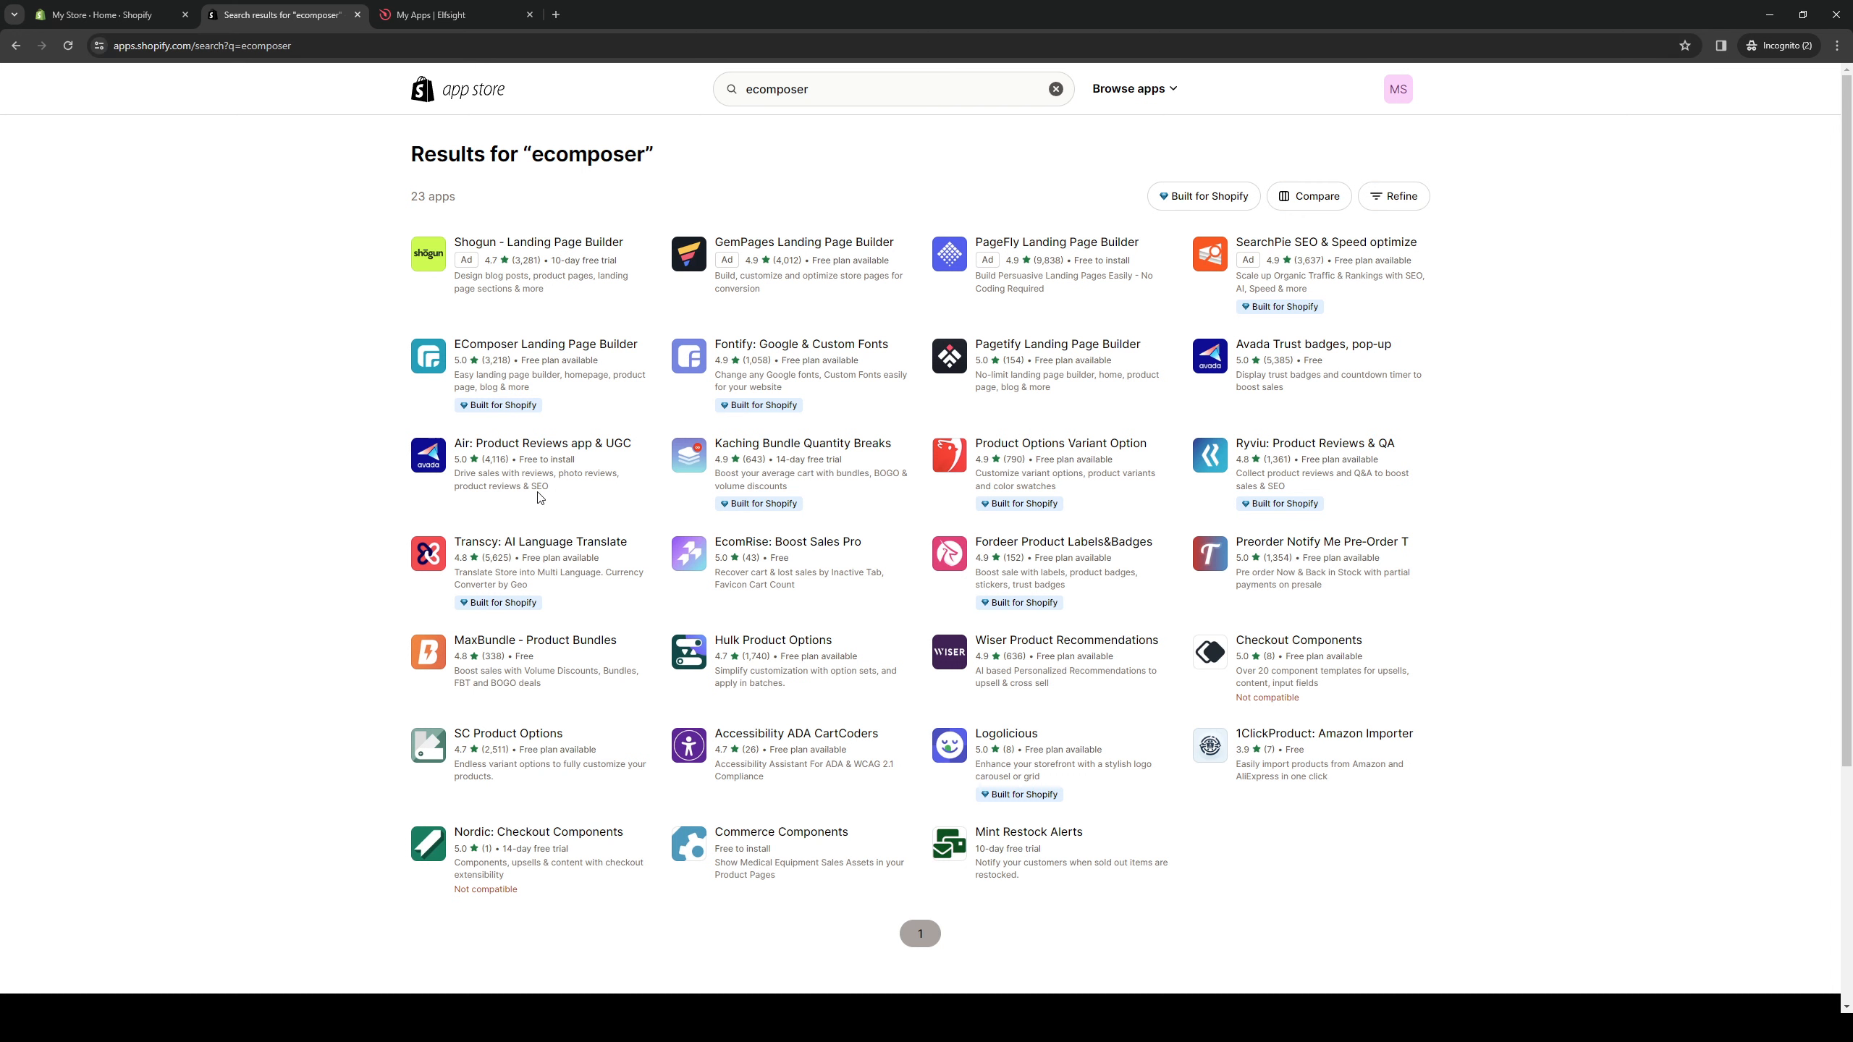
left_click(575, 356)
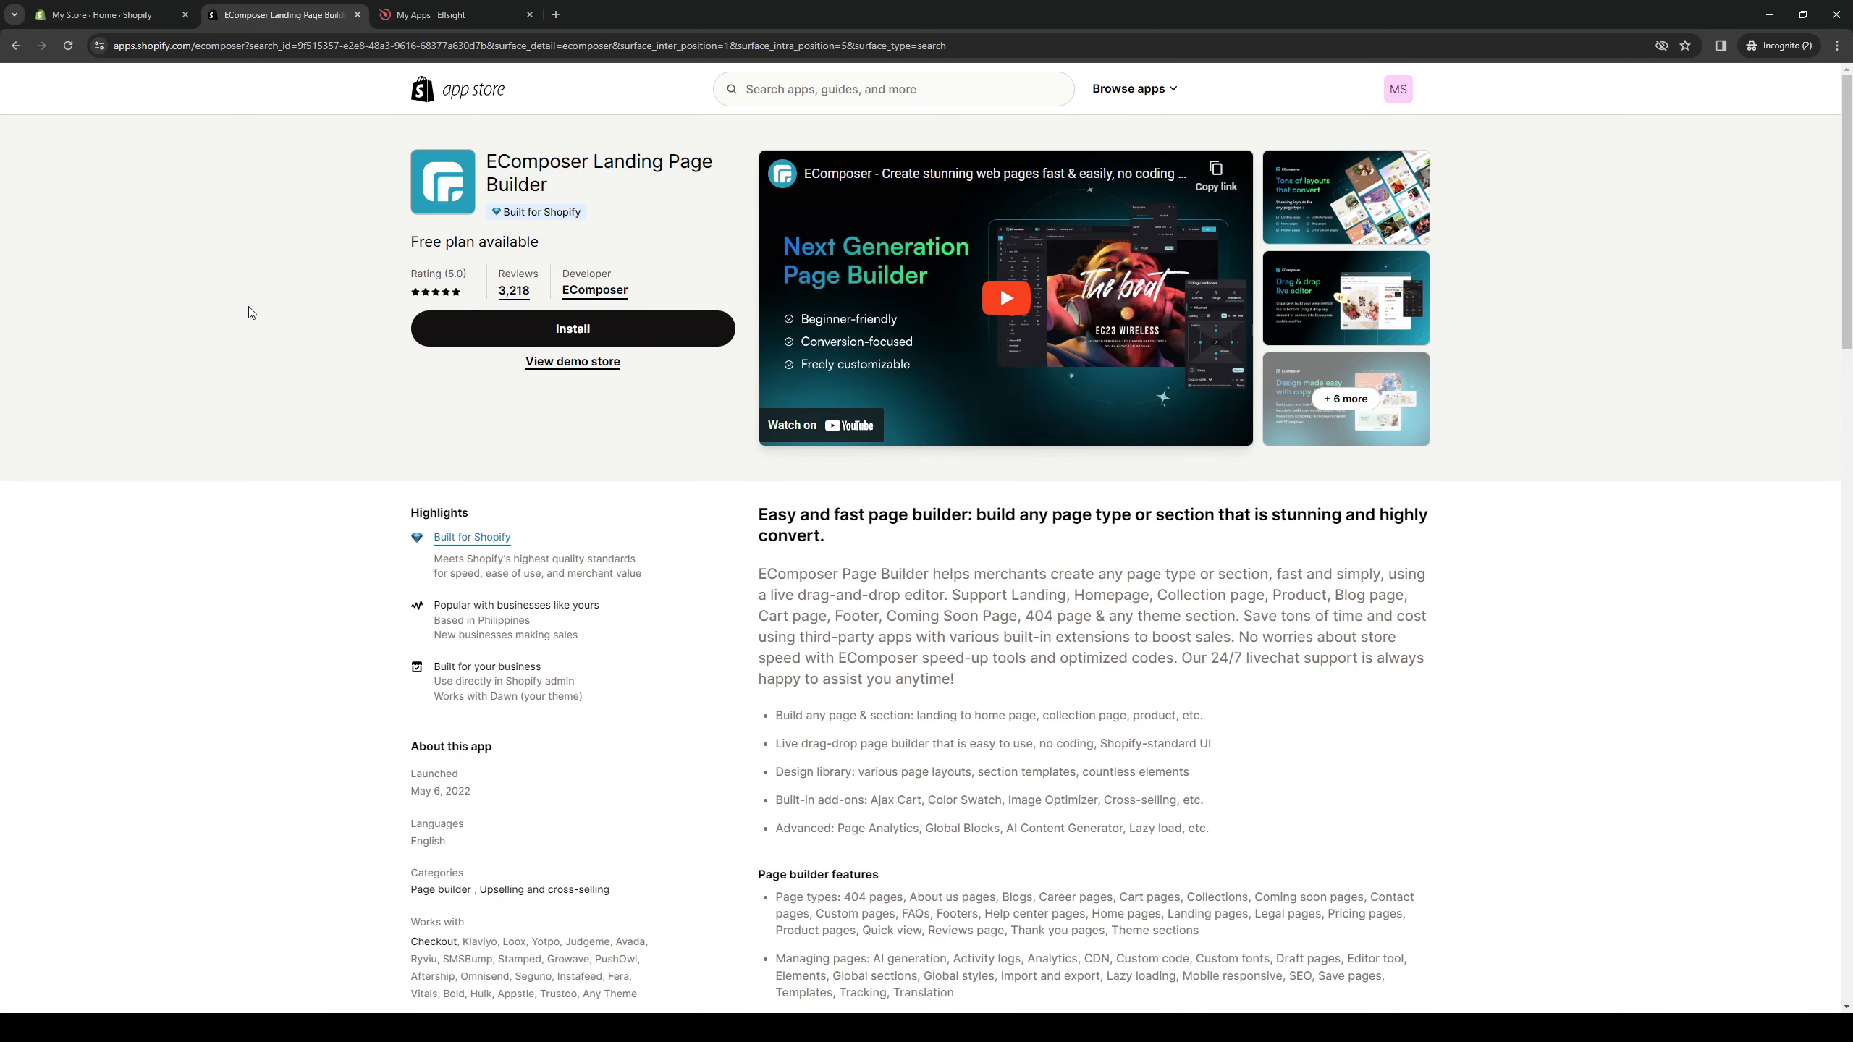
Start installing EComposer Landing Page Builder and scroll down its listing.
left_click(683, 328)
left_click(307, 16)
scroll(560, 439, "down", 5)
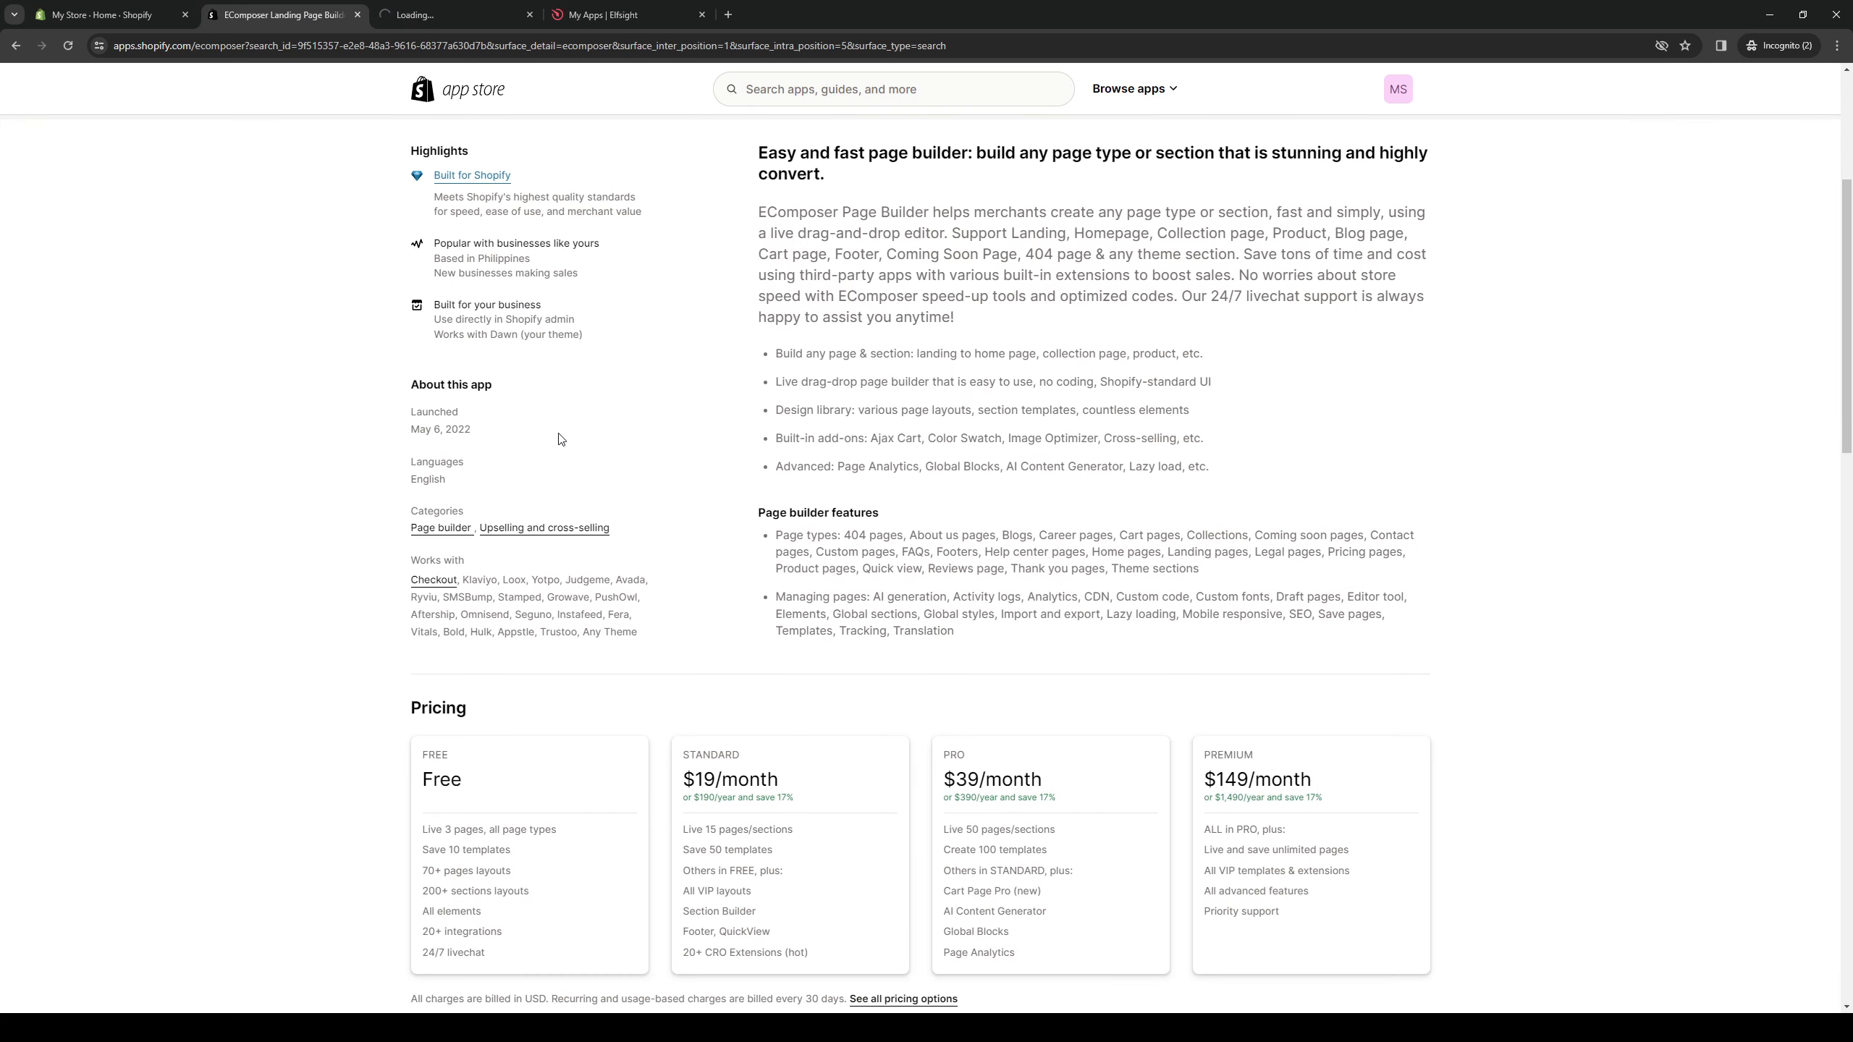
scroll(747, 358, "down", 2)
Review the listing's Pricing section, then bring up the EComposer install authorization page.
left_click(456, 14)
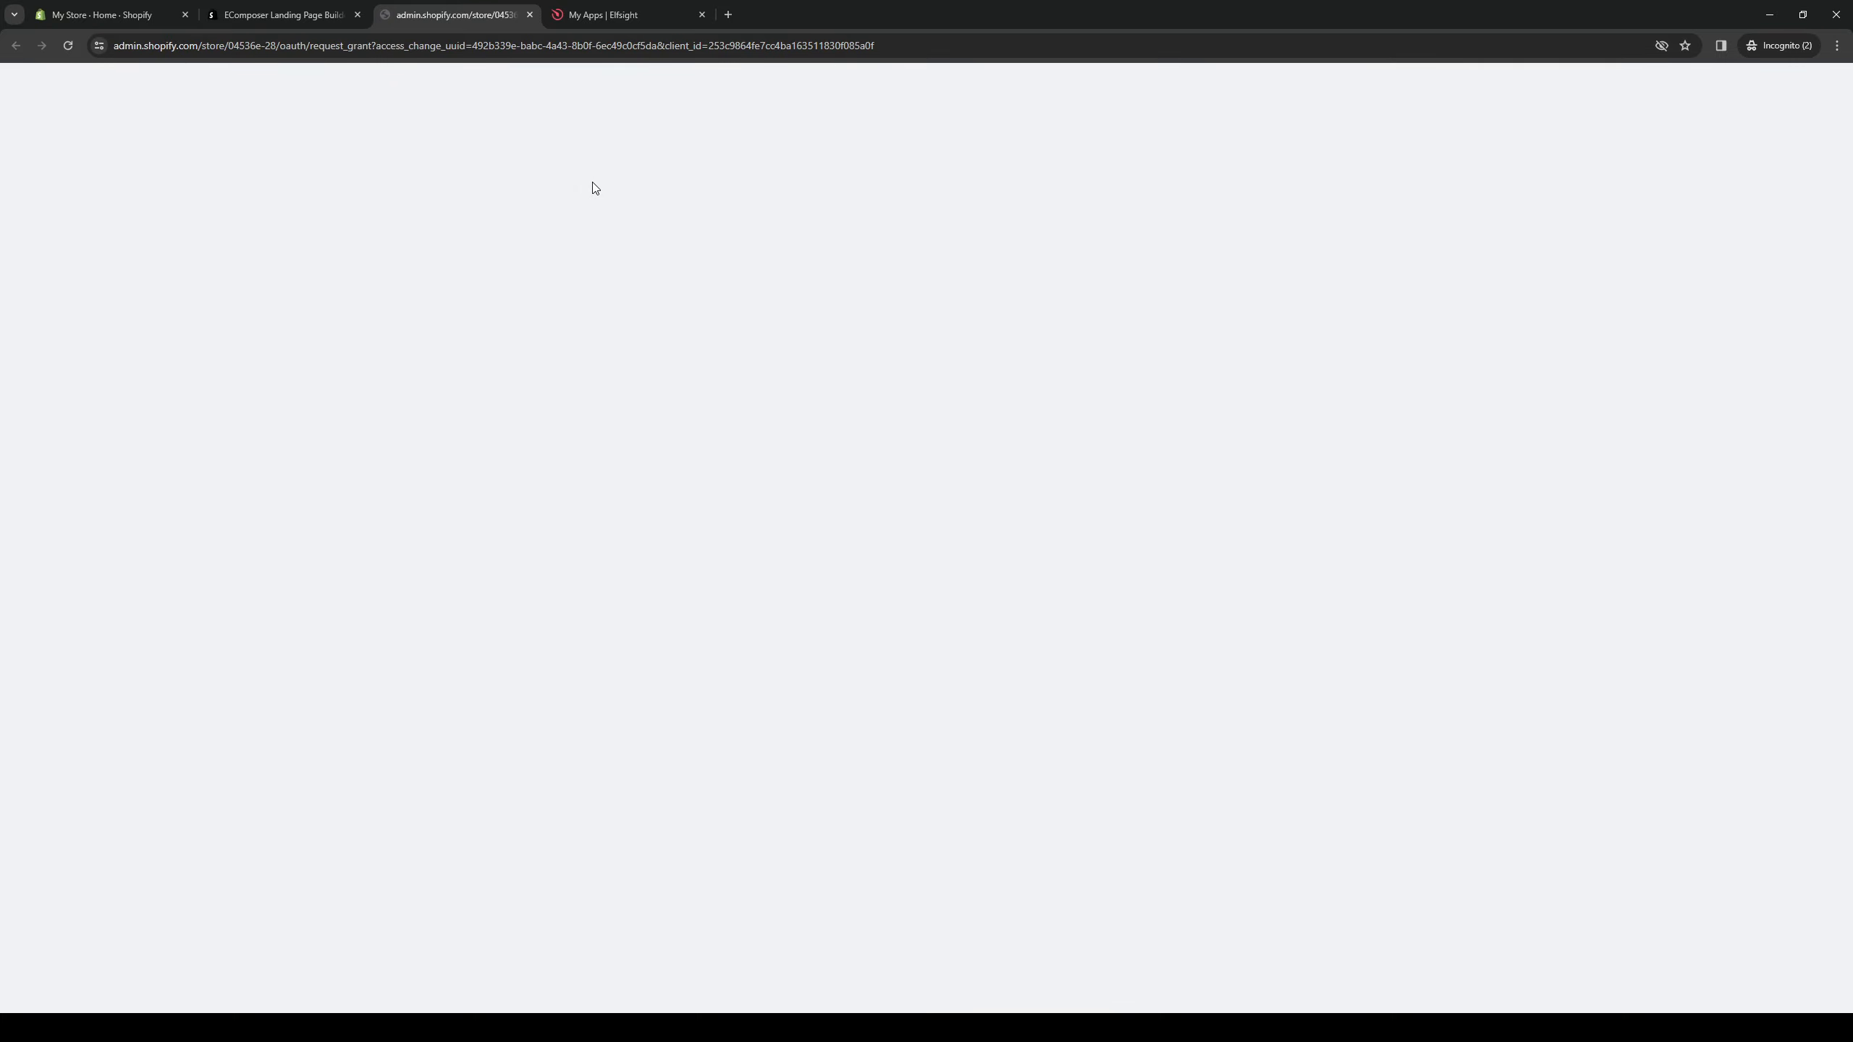
left_click(333, 16)
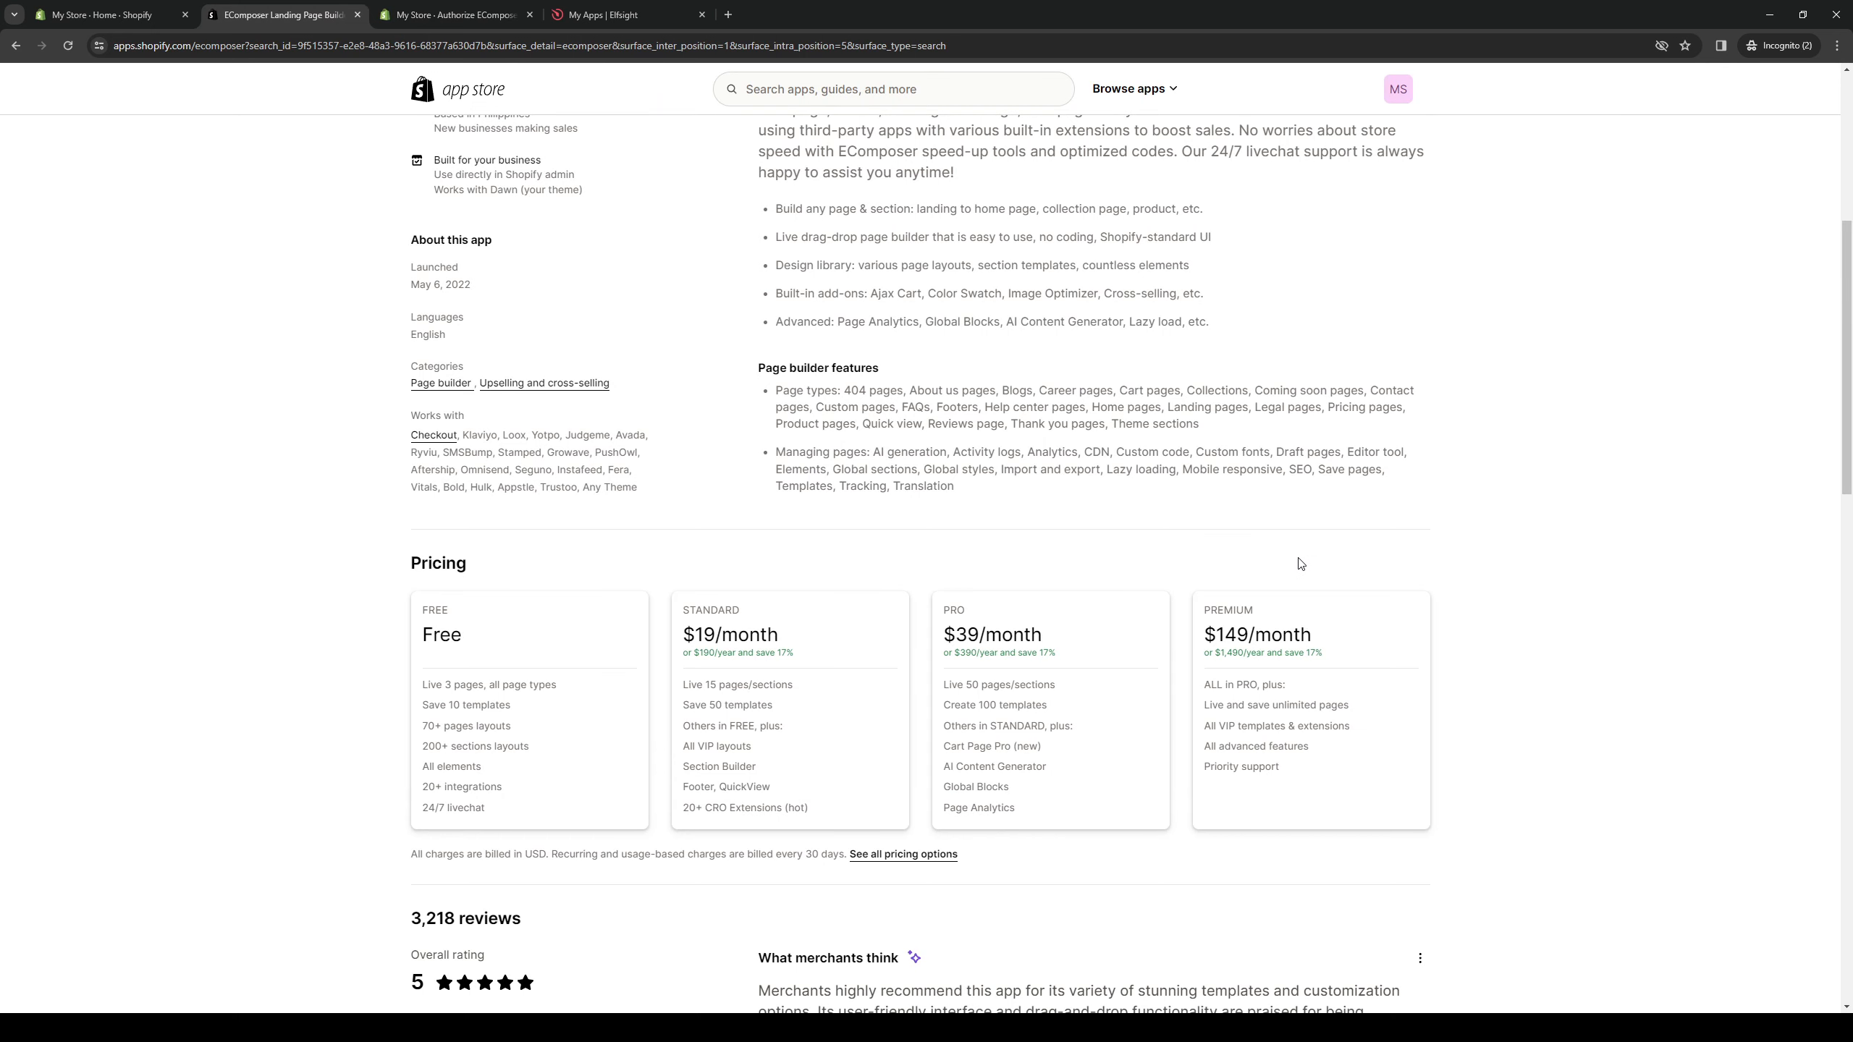
scroll(829, 480, "up", 5)
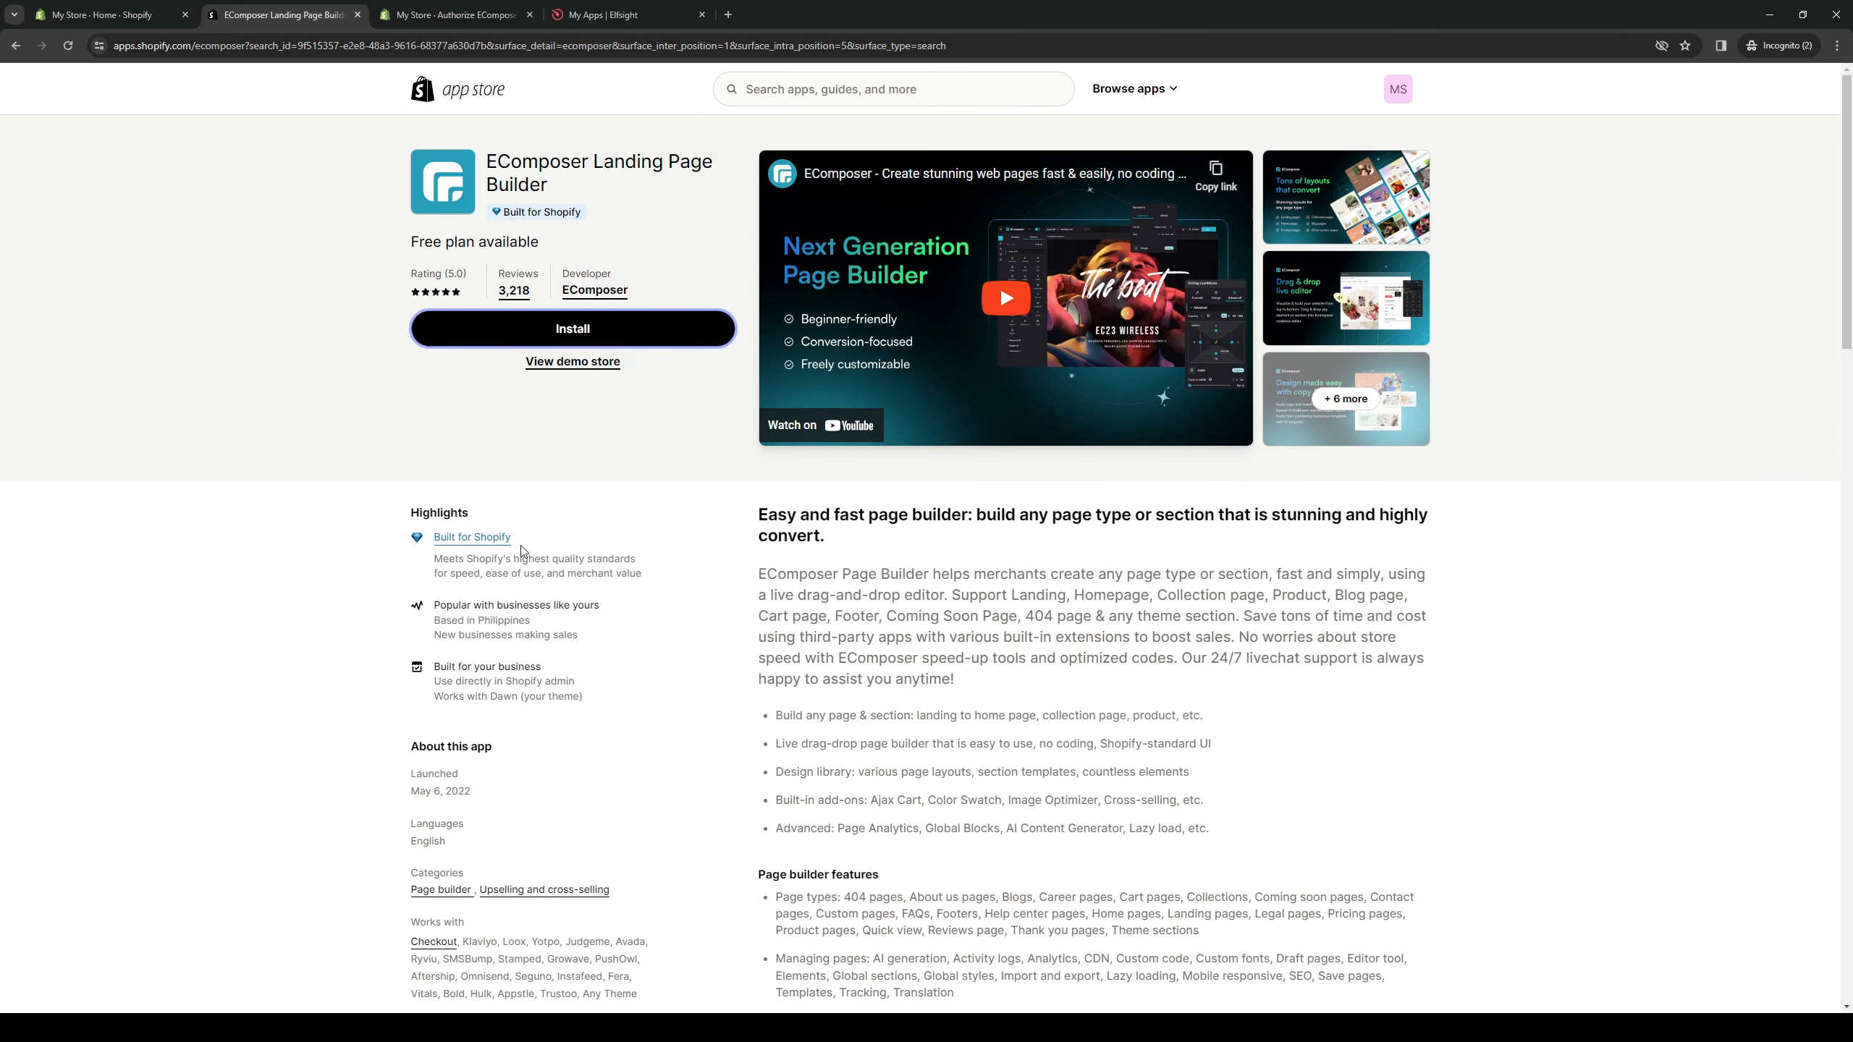
scroll(841, 573, "down", 8)
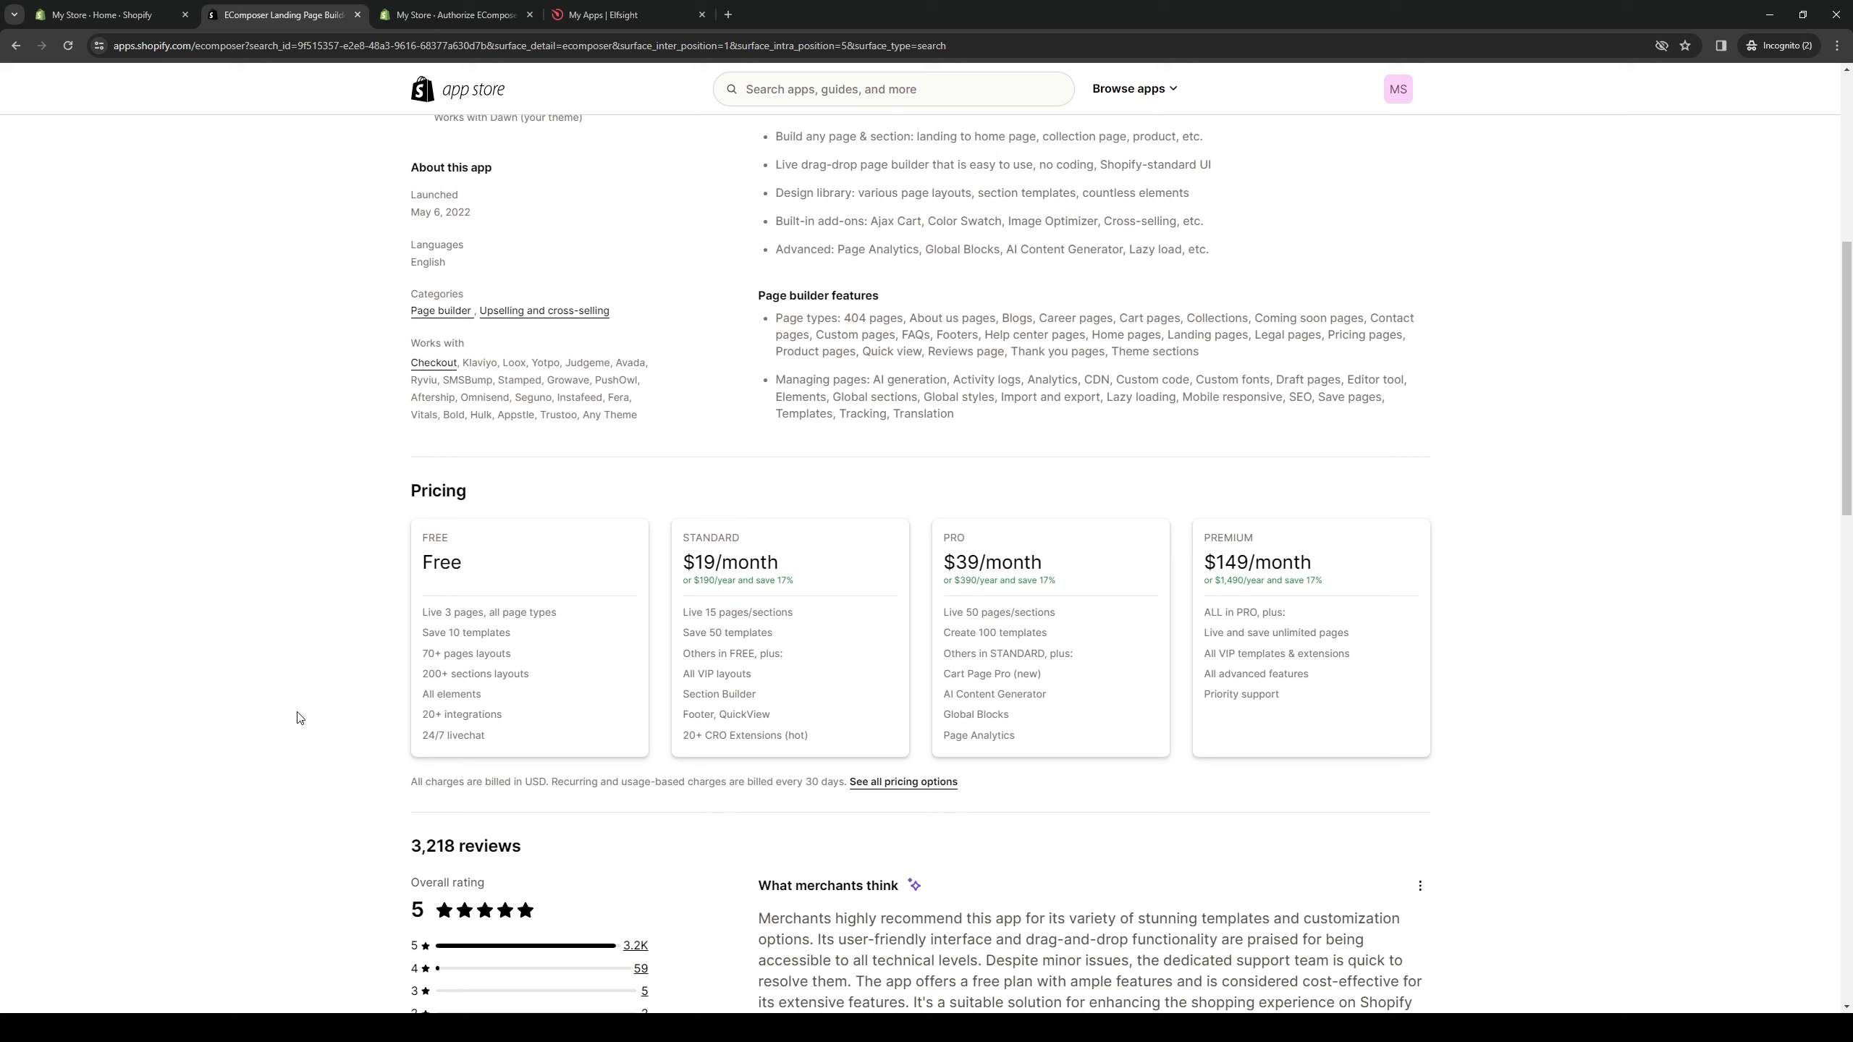
scroll(352, 520, "up", 10)
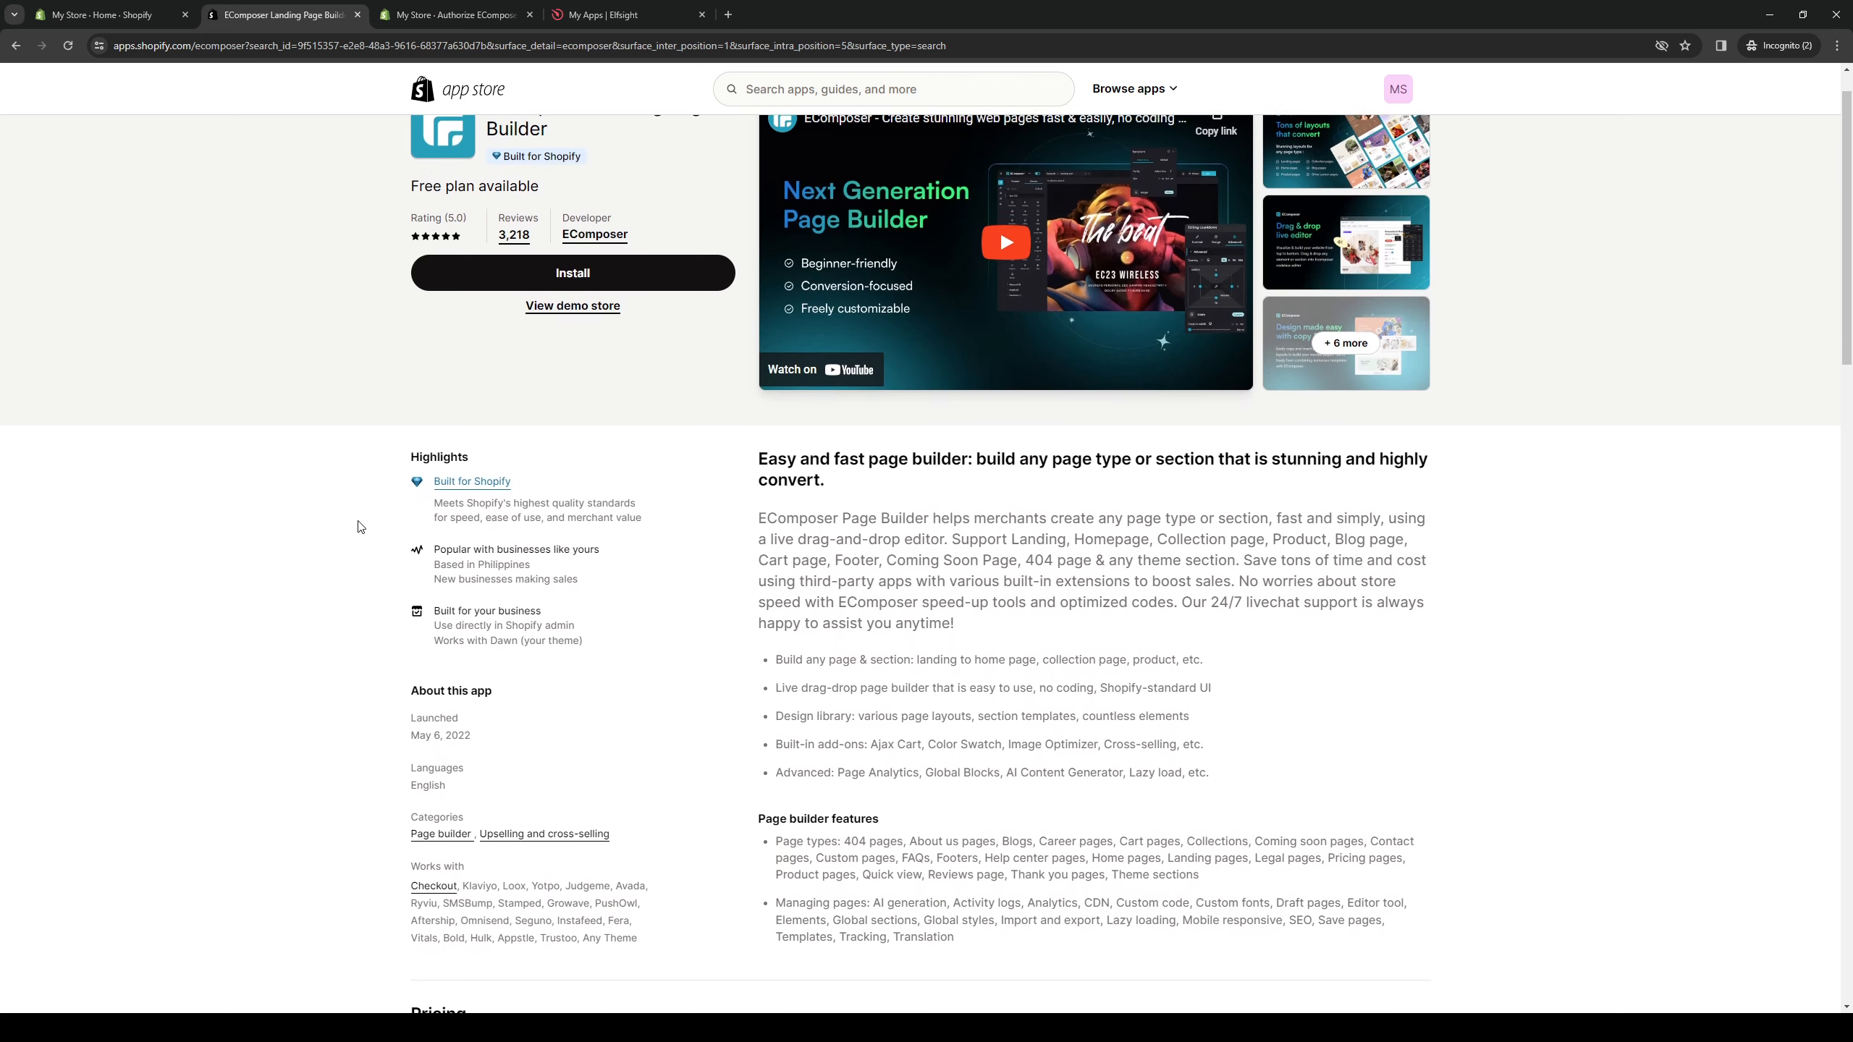
left_click(452, 14)
Approve the EComposer Builder install, close the App Store listing, and move to Elfsight's apps page.
left_click(1208, 409)
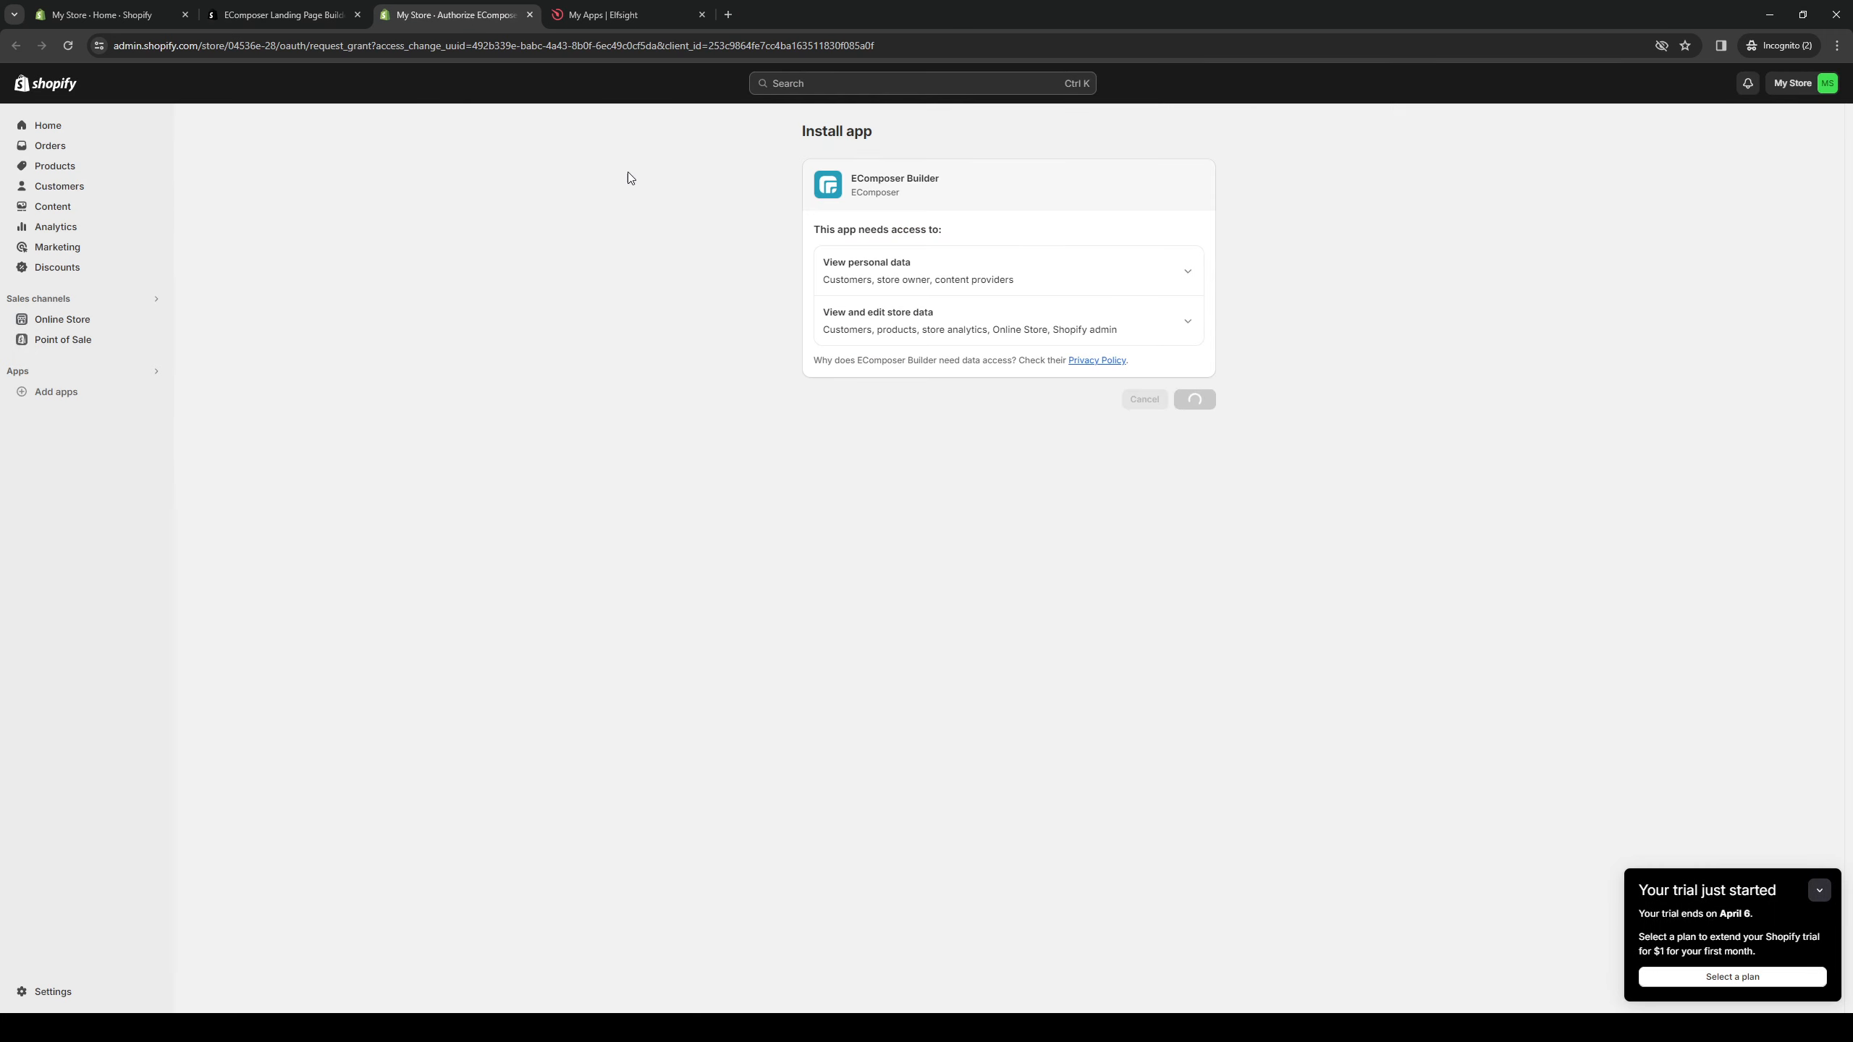
left_click(348, 18)
left_click(357, 15)
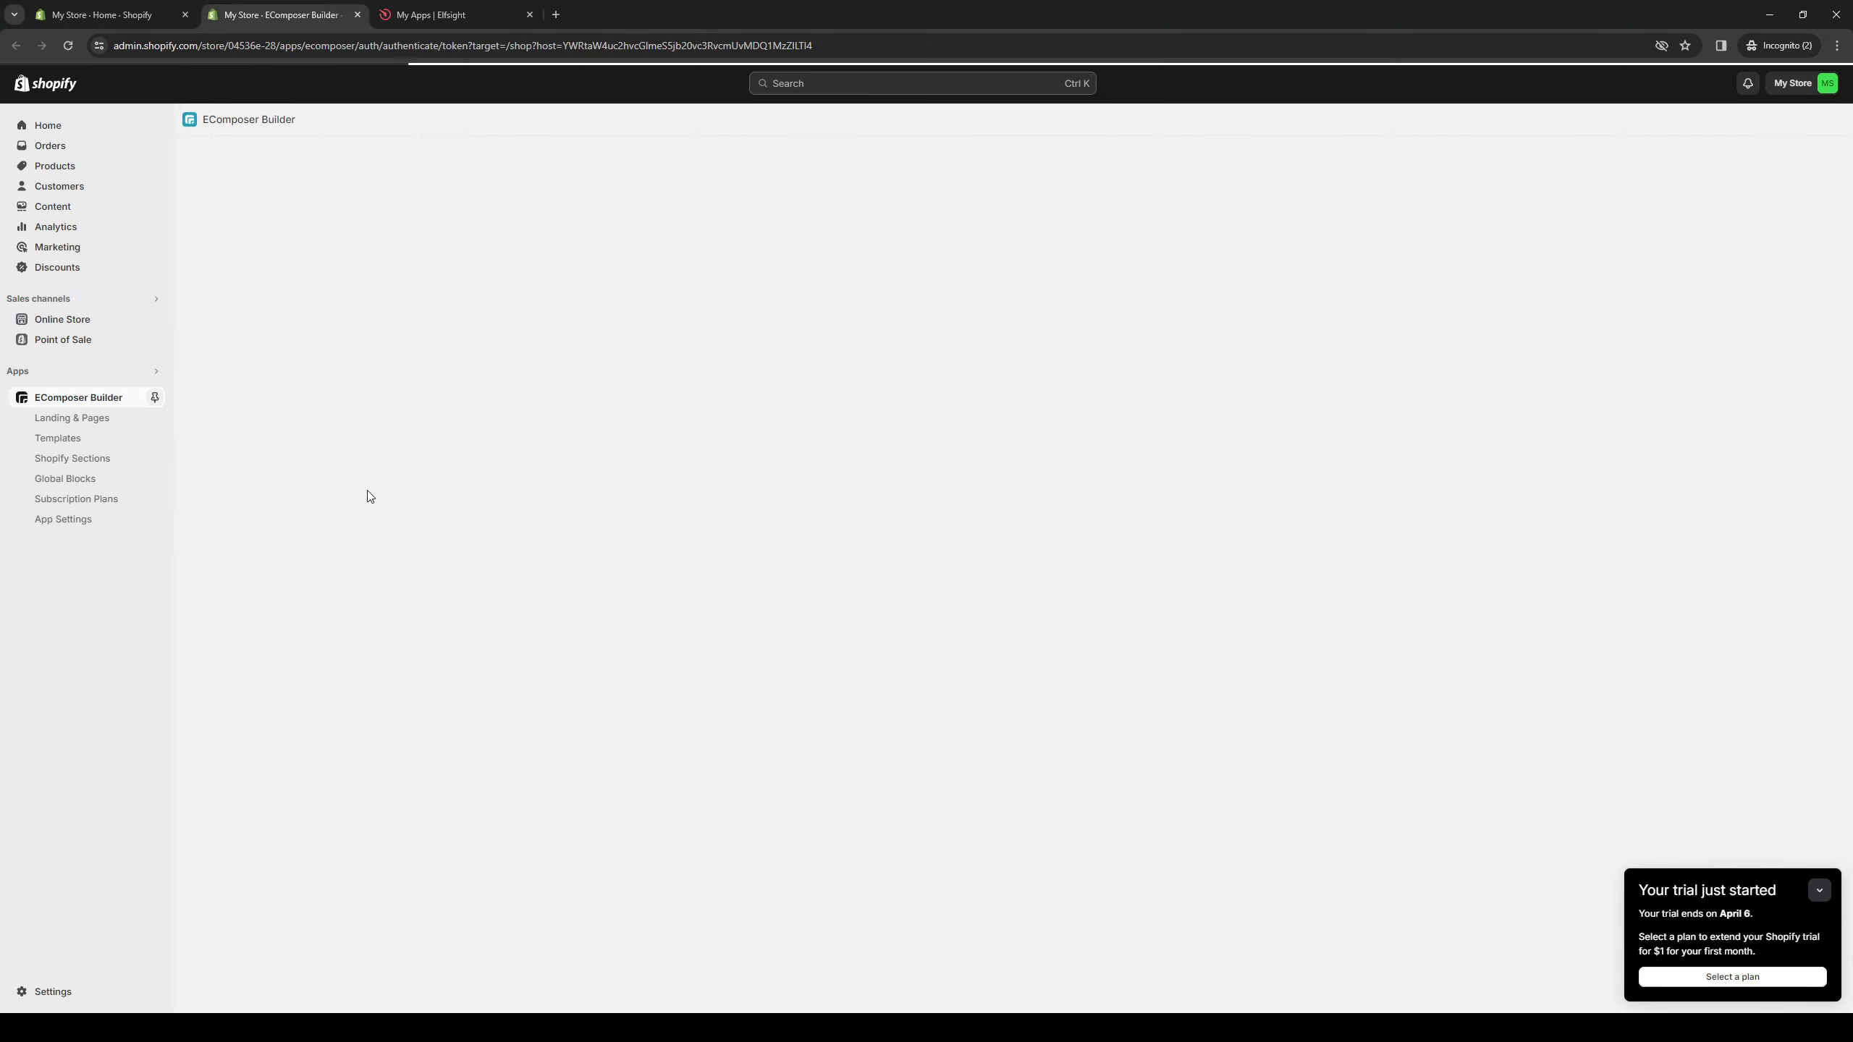
left_click(461, 16)
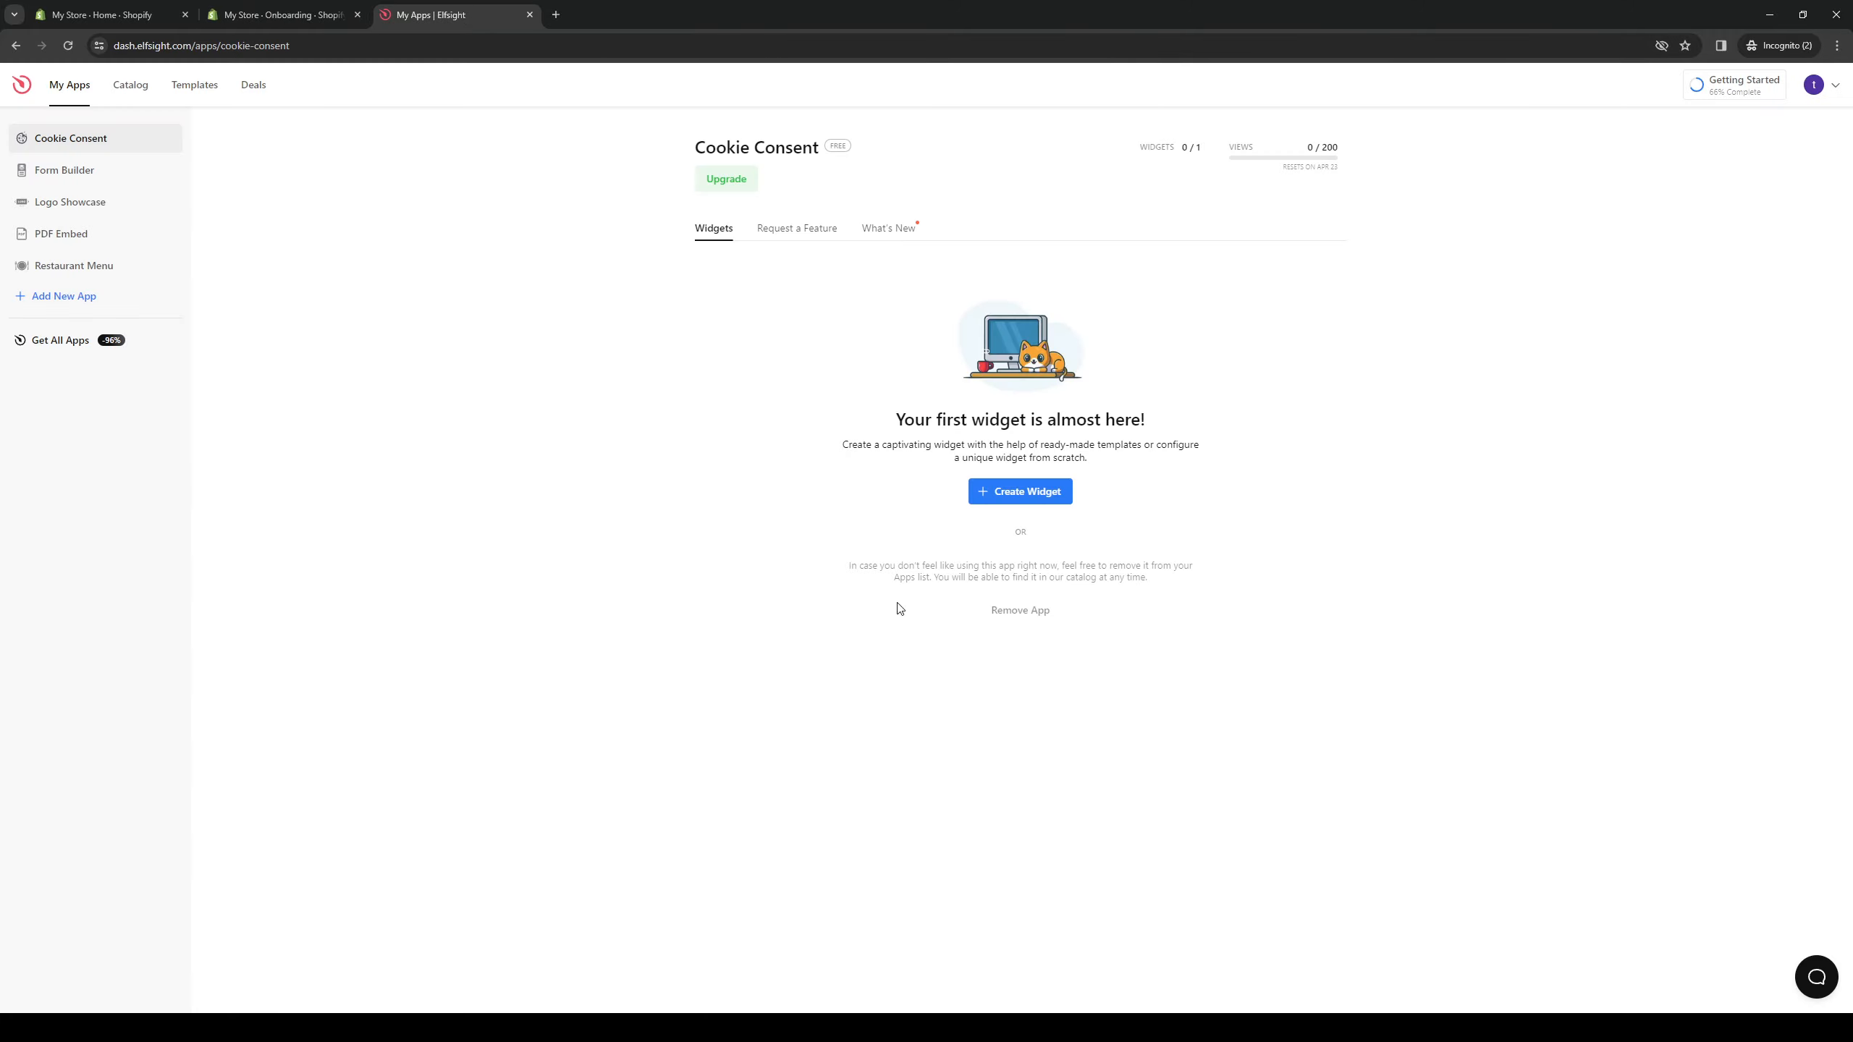
Abandon the Cookie Consent widget template chooser and go to the Elfsight apps catalog.
left_click(981, 500)
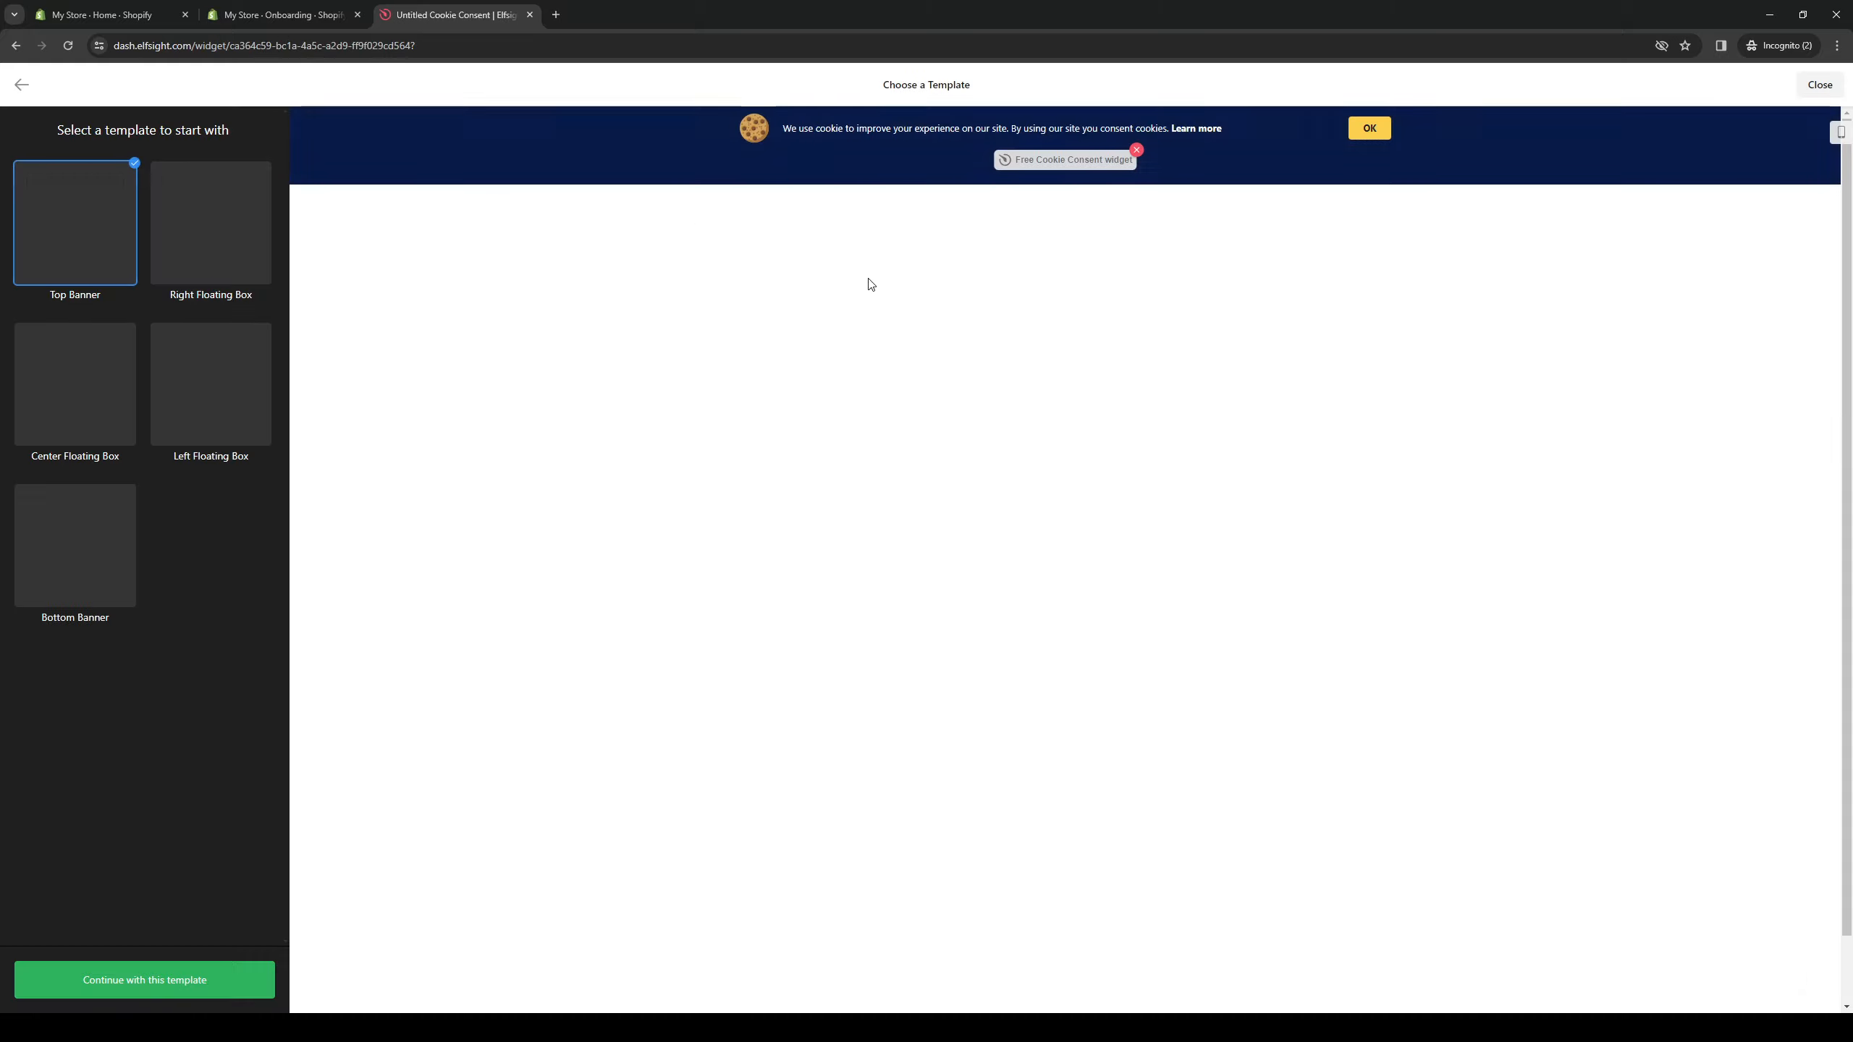
left_click(22, 85)
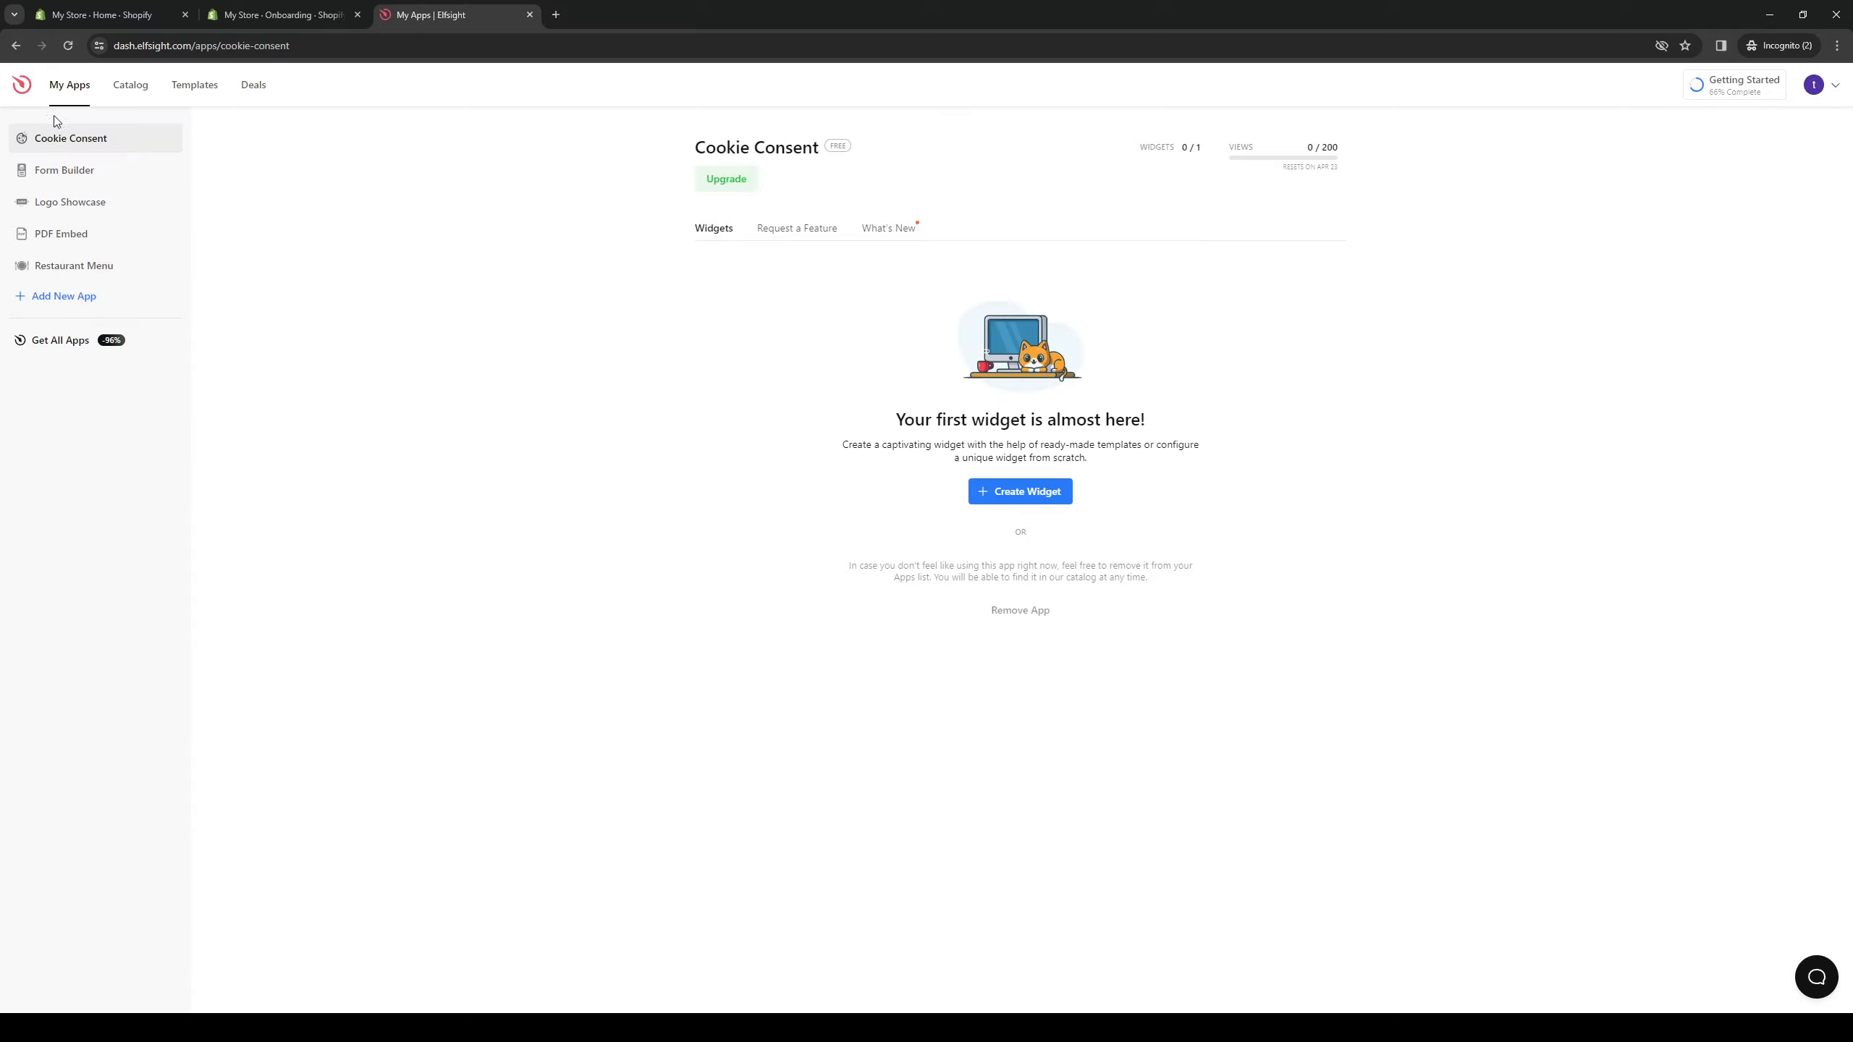
left_click(131, 85)
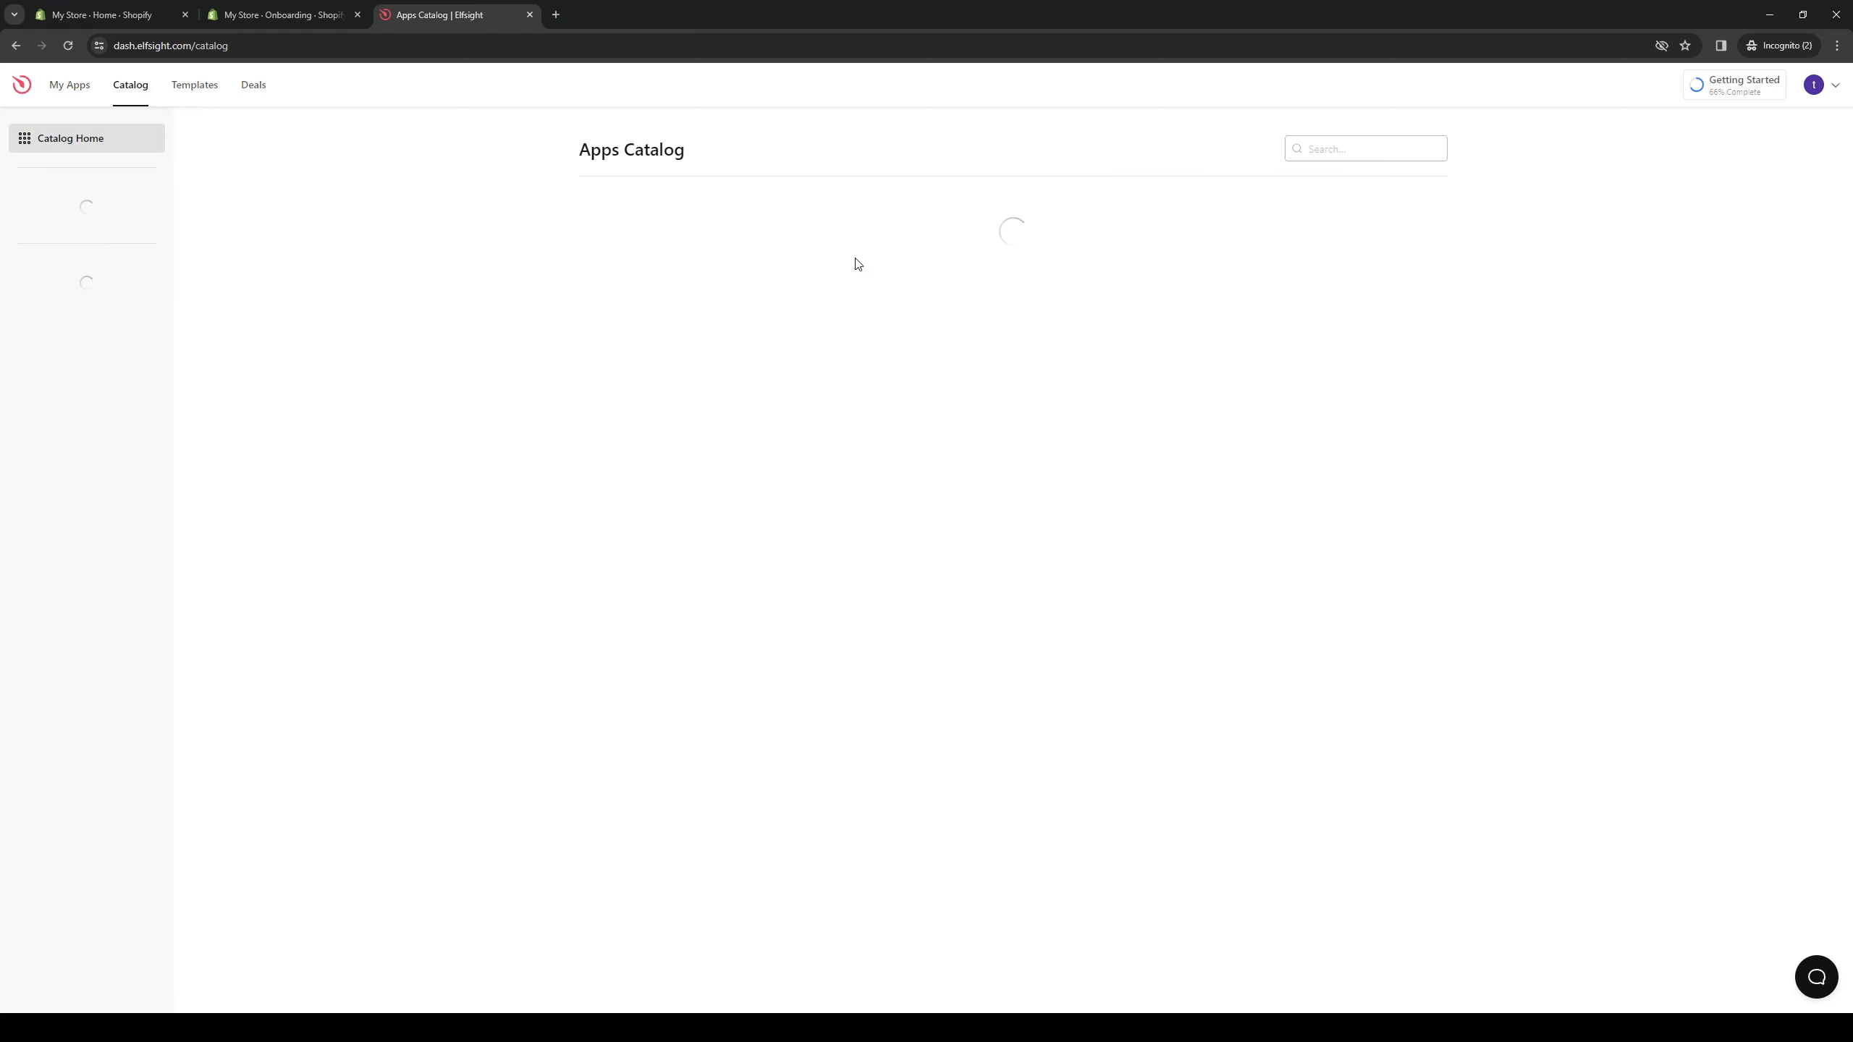
Search the catalog for 'amazon r' and open Amazon Reviews in a background tab.
left_click(1356, 148)
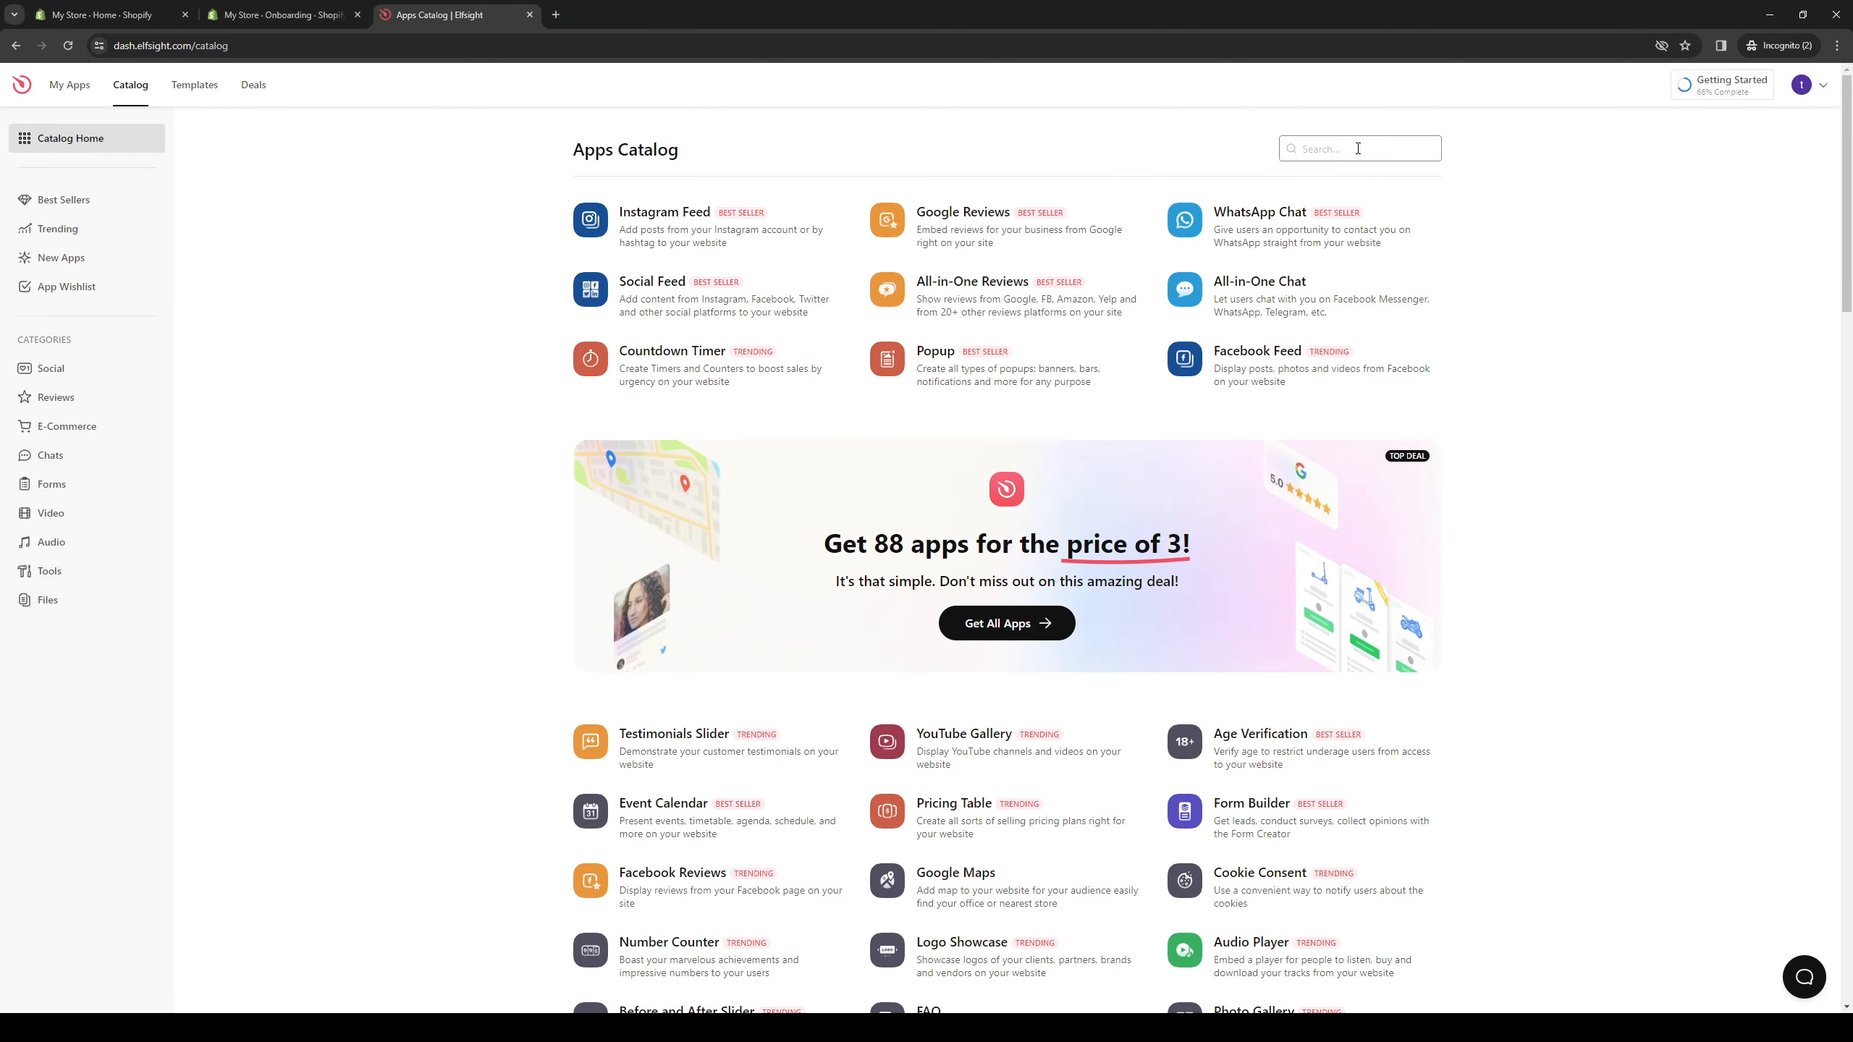
type("testimonials")
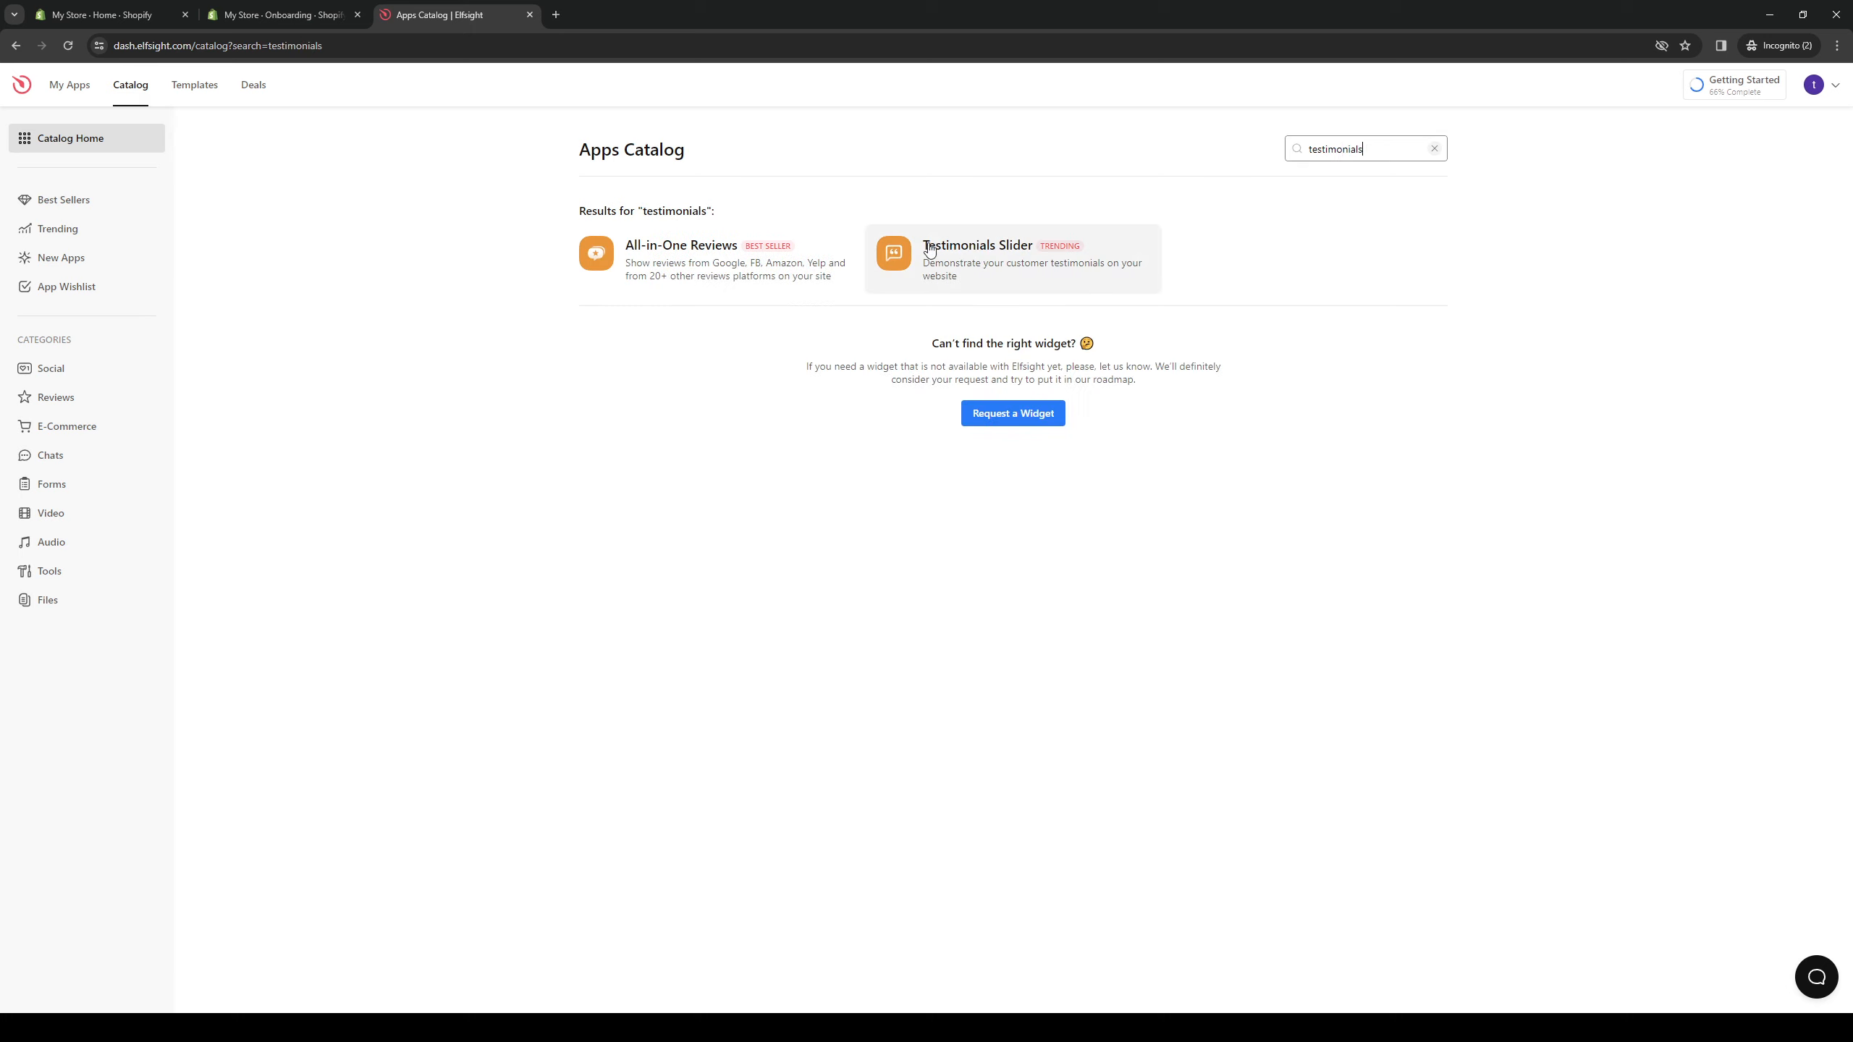
left_click_drag(1380, 145, 1200, 145)
type("amazon re")
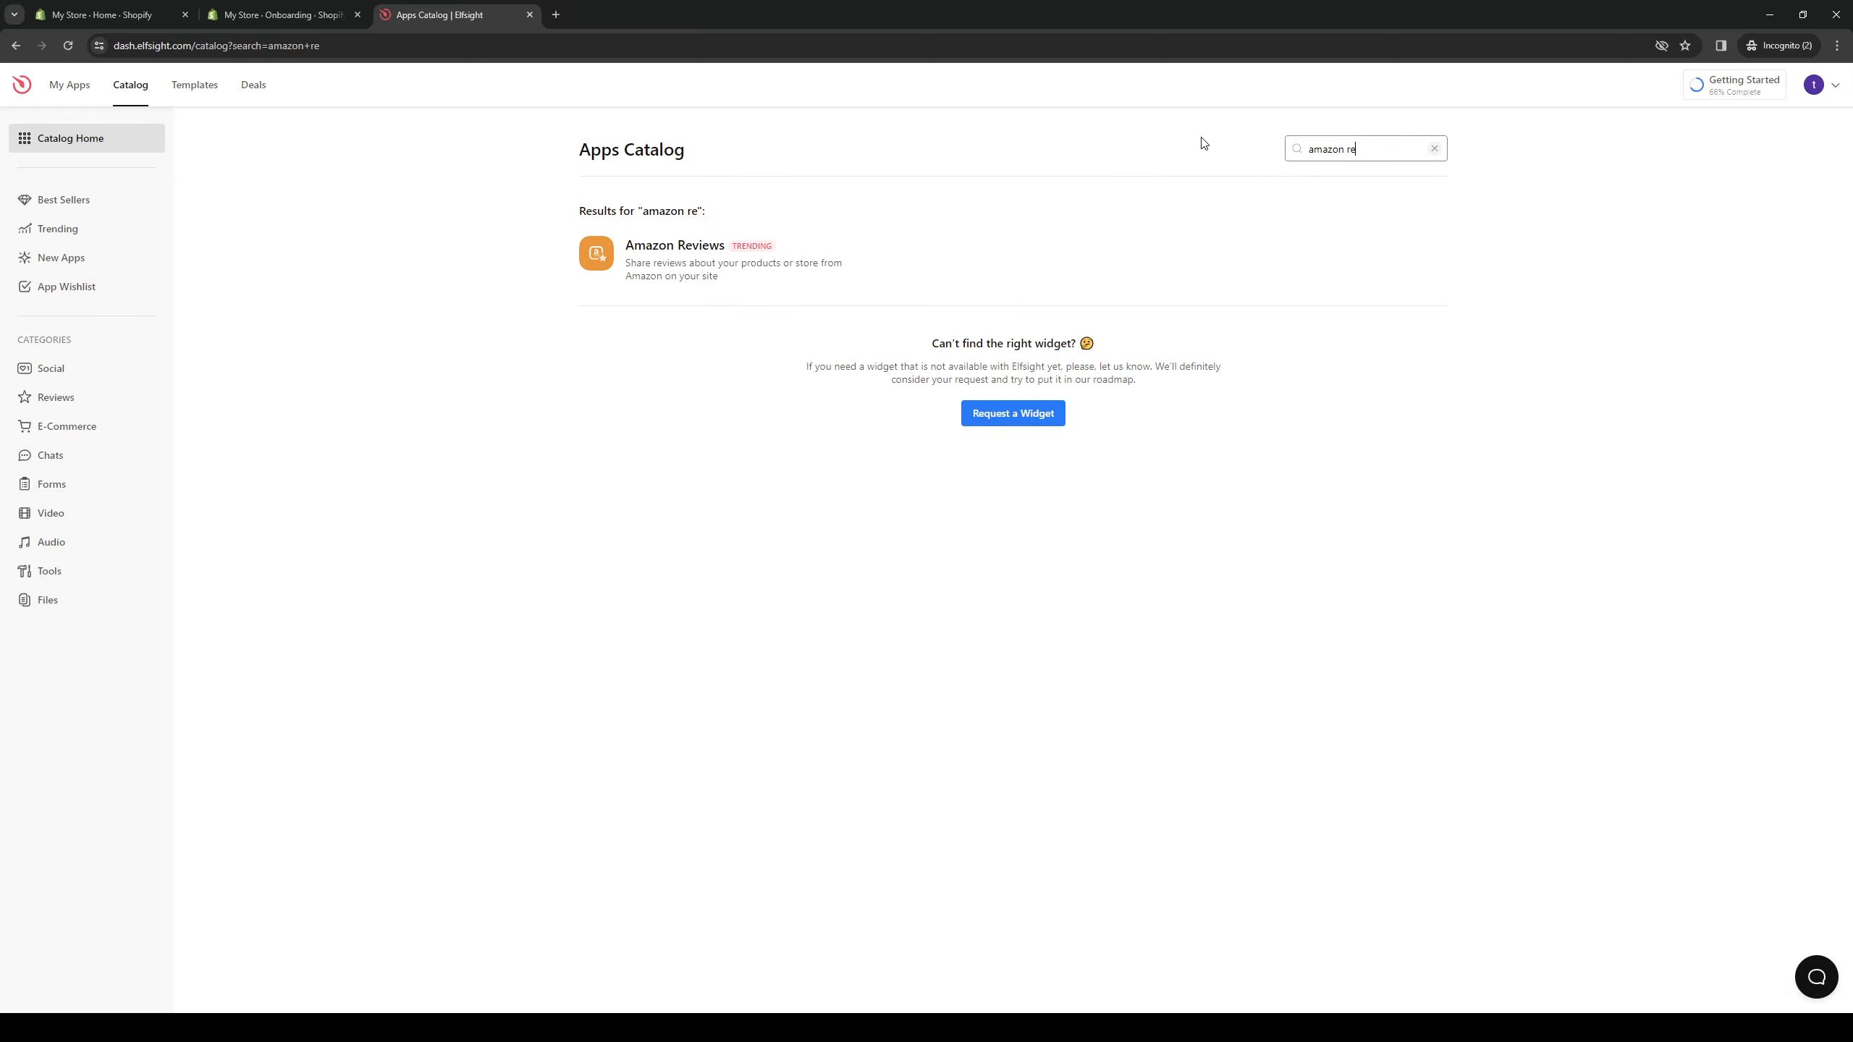
middle_click(718, 269)
Search the catalog for 'testimonials' and start a Testimonials Slider widget.
left_click_drag(1360, 146, 1295, 145)
type("testimonials")
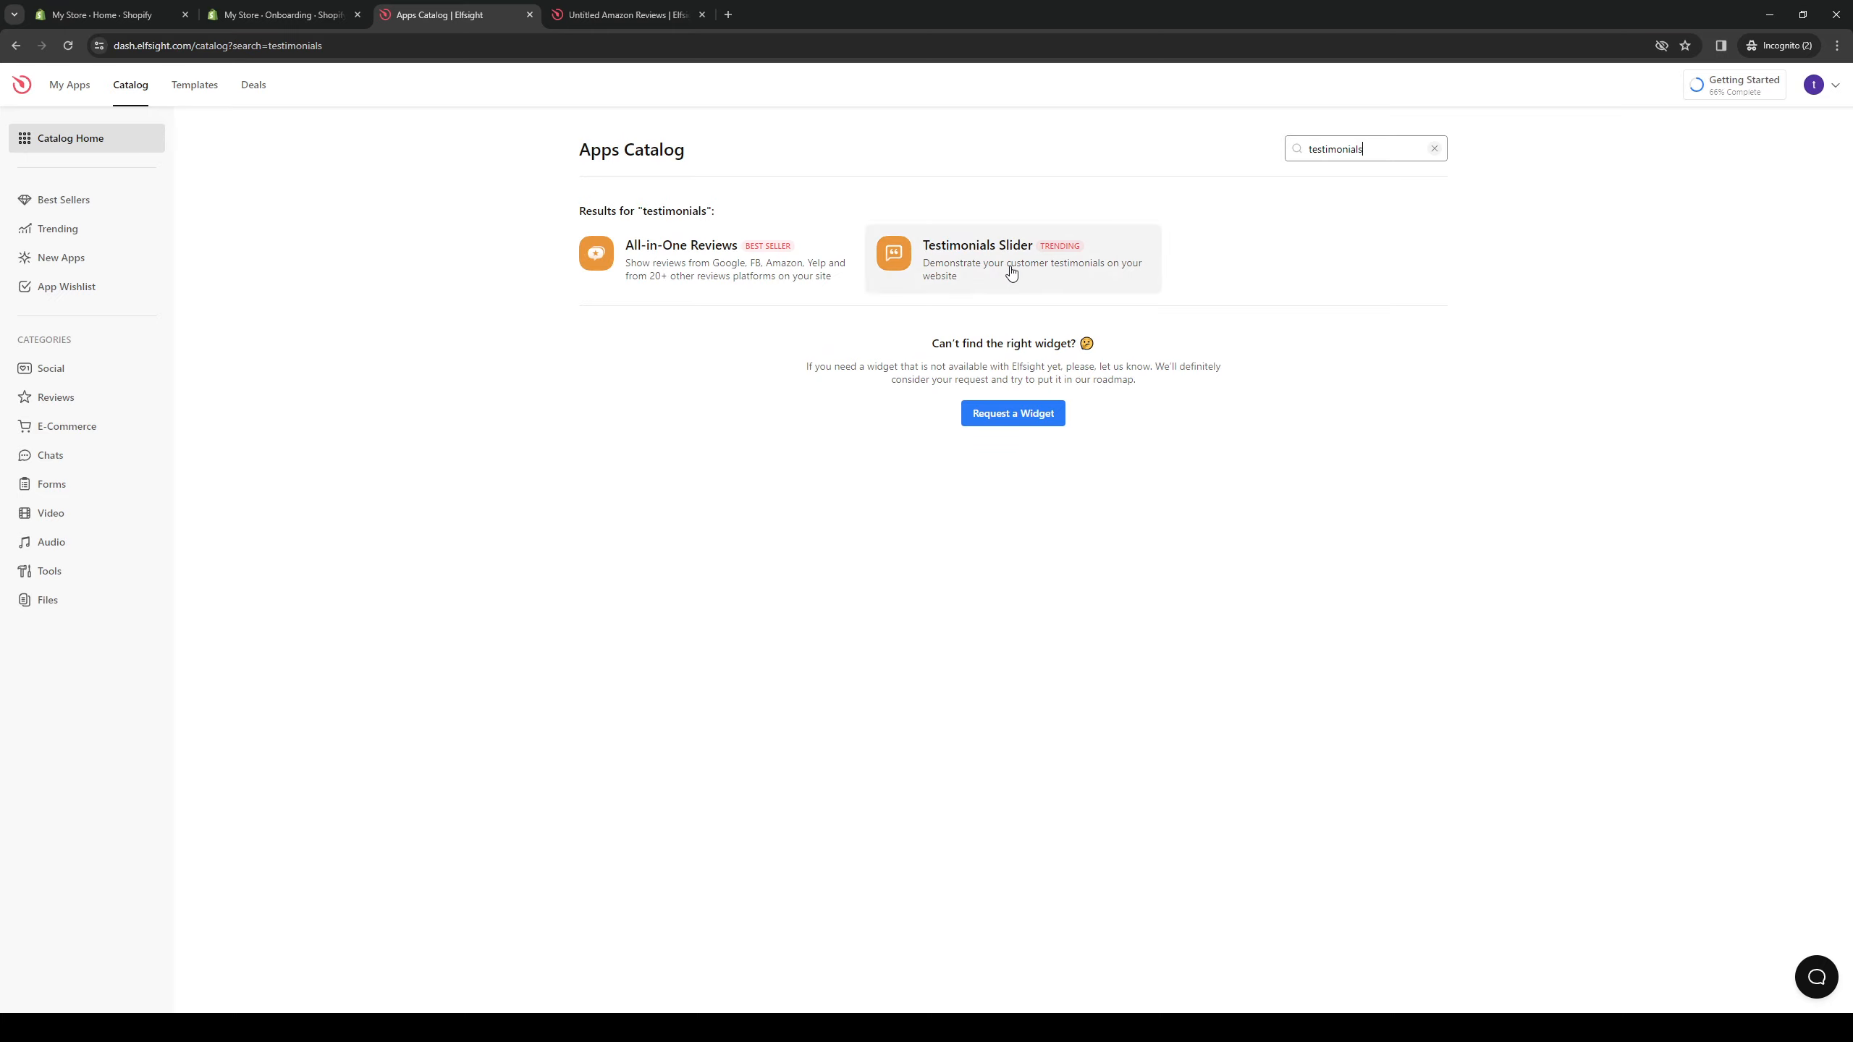
left_click(1011, 271)
Advance EComposer onboarding past the welcome screen, keeping the Dawn (Published) theme, and open store Settings.
left_click(281, 14)
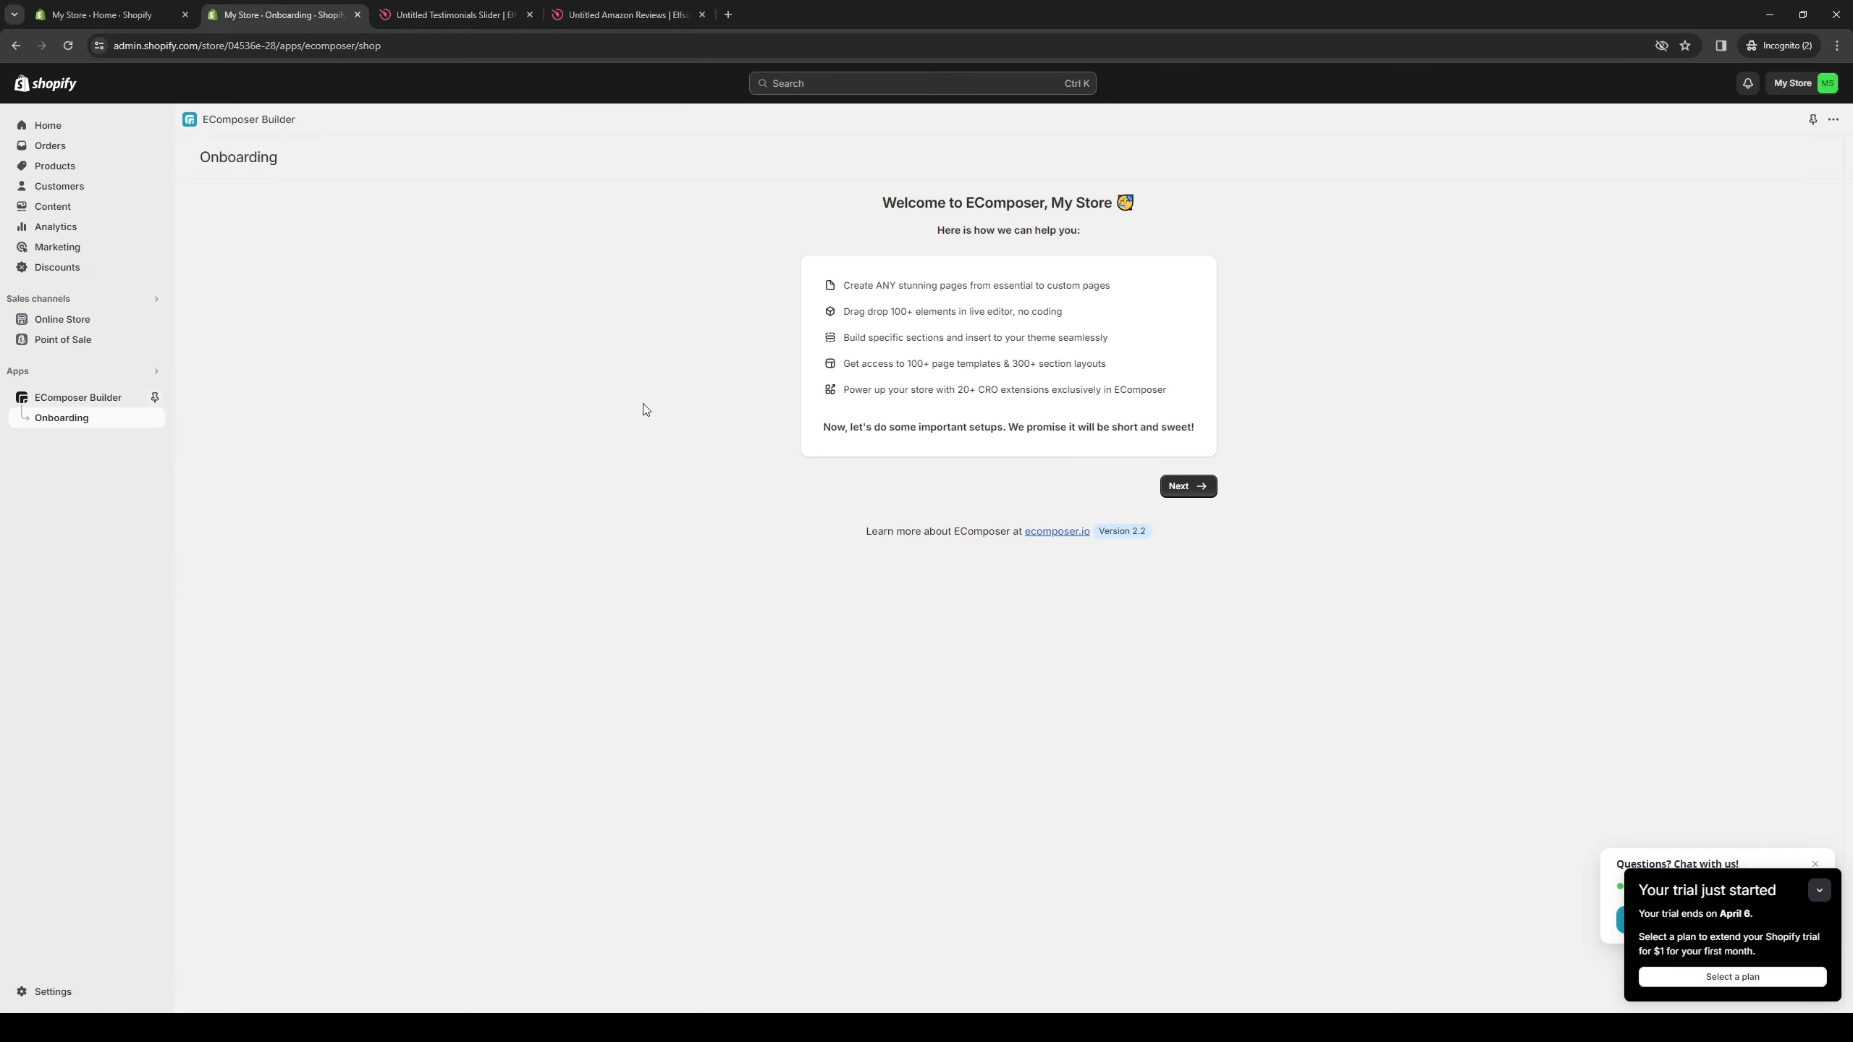
left_click(1182, 488)
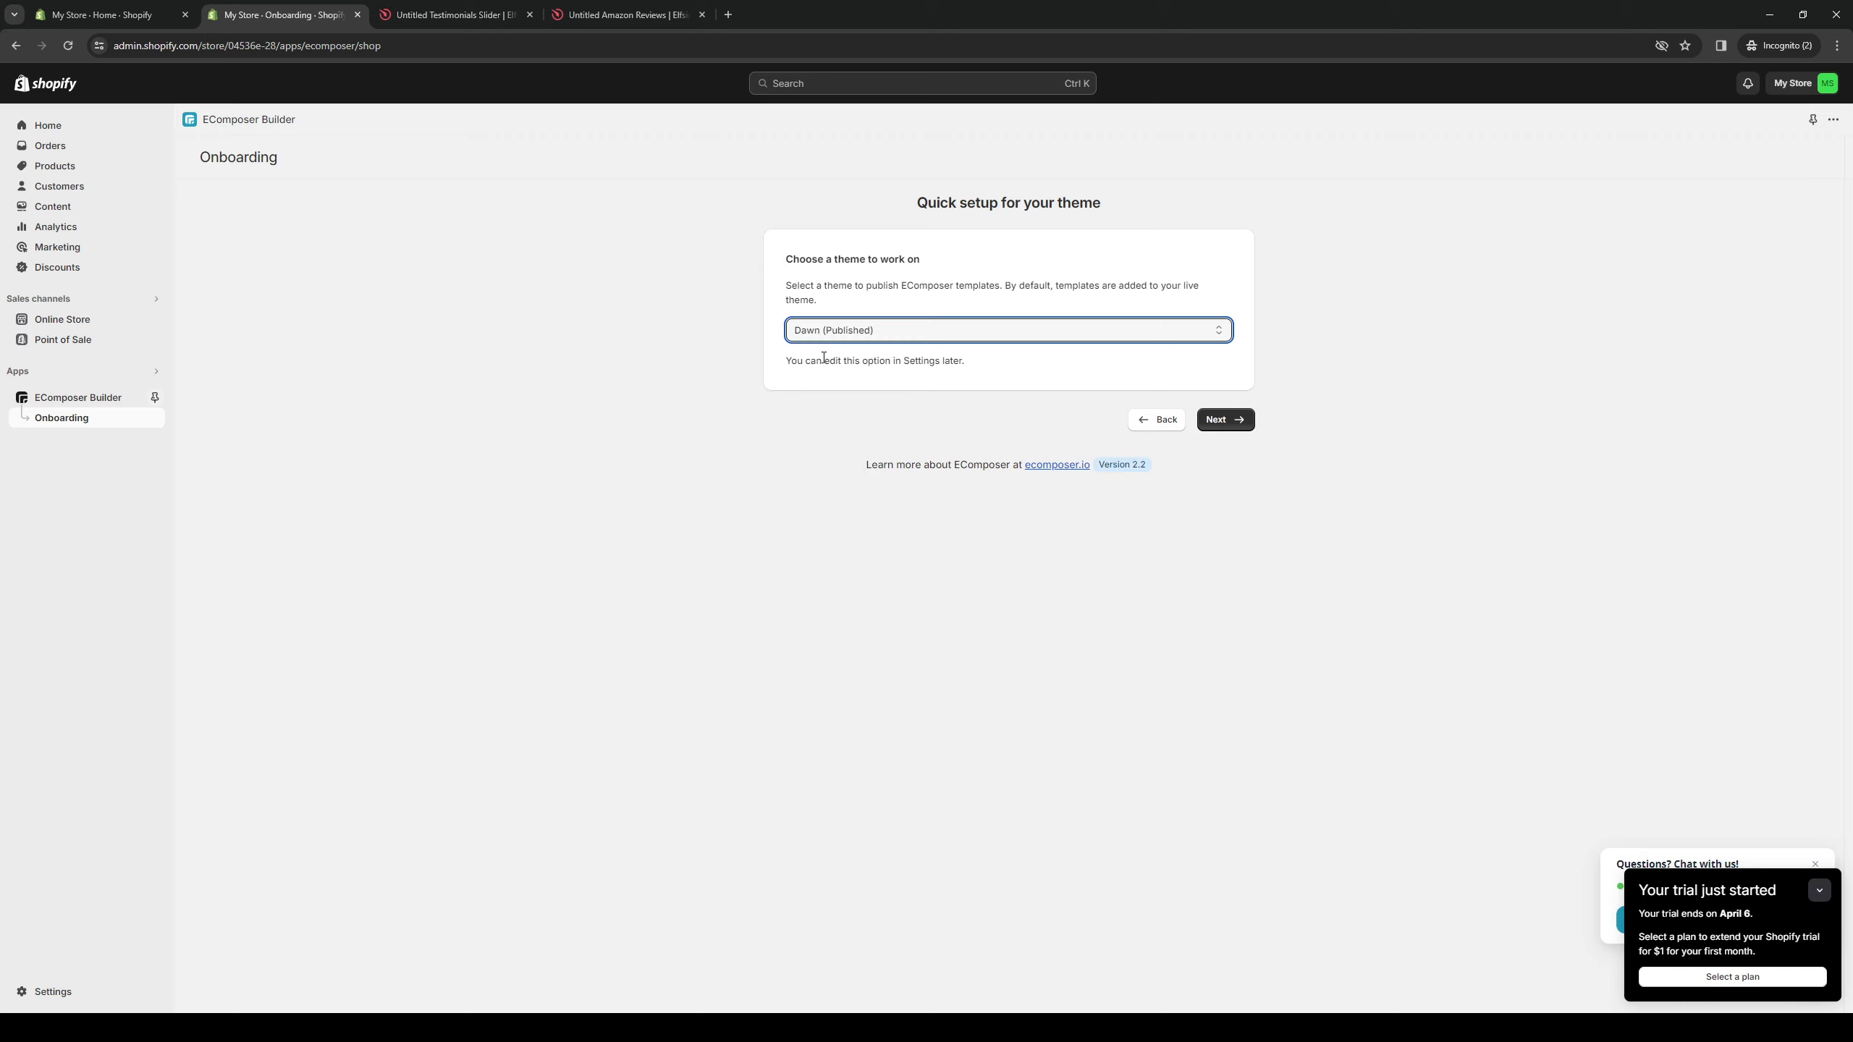
left_click(1224, 420)
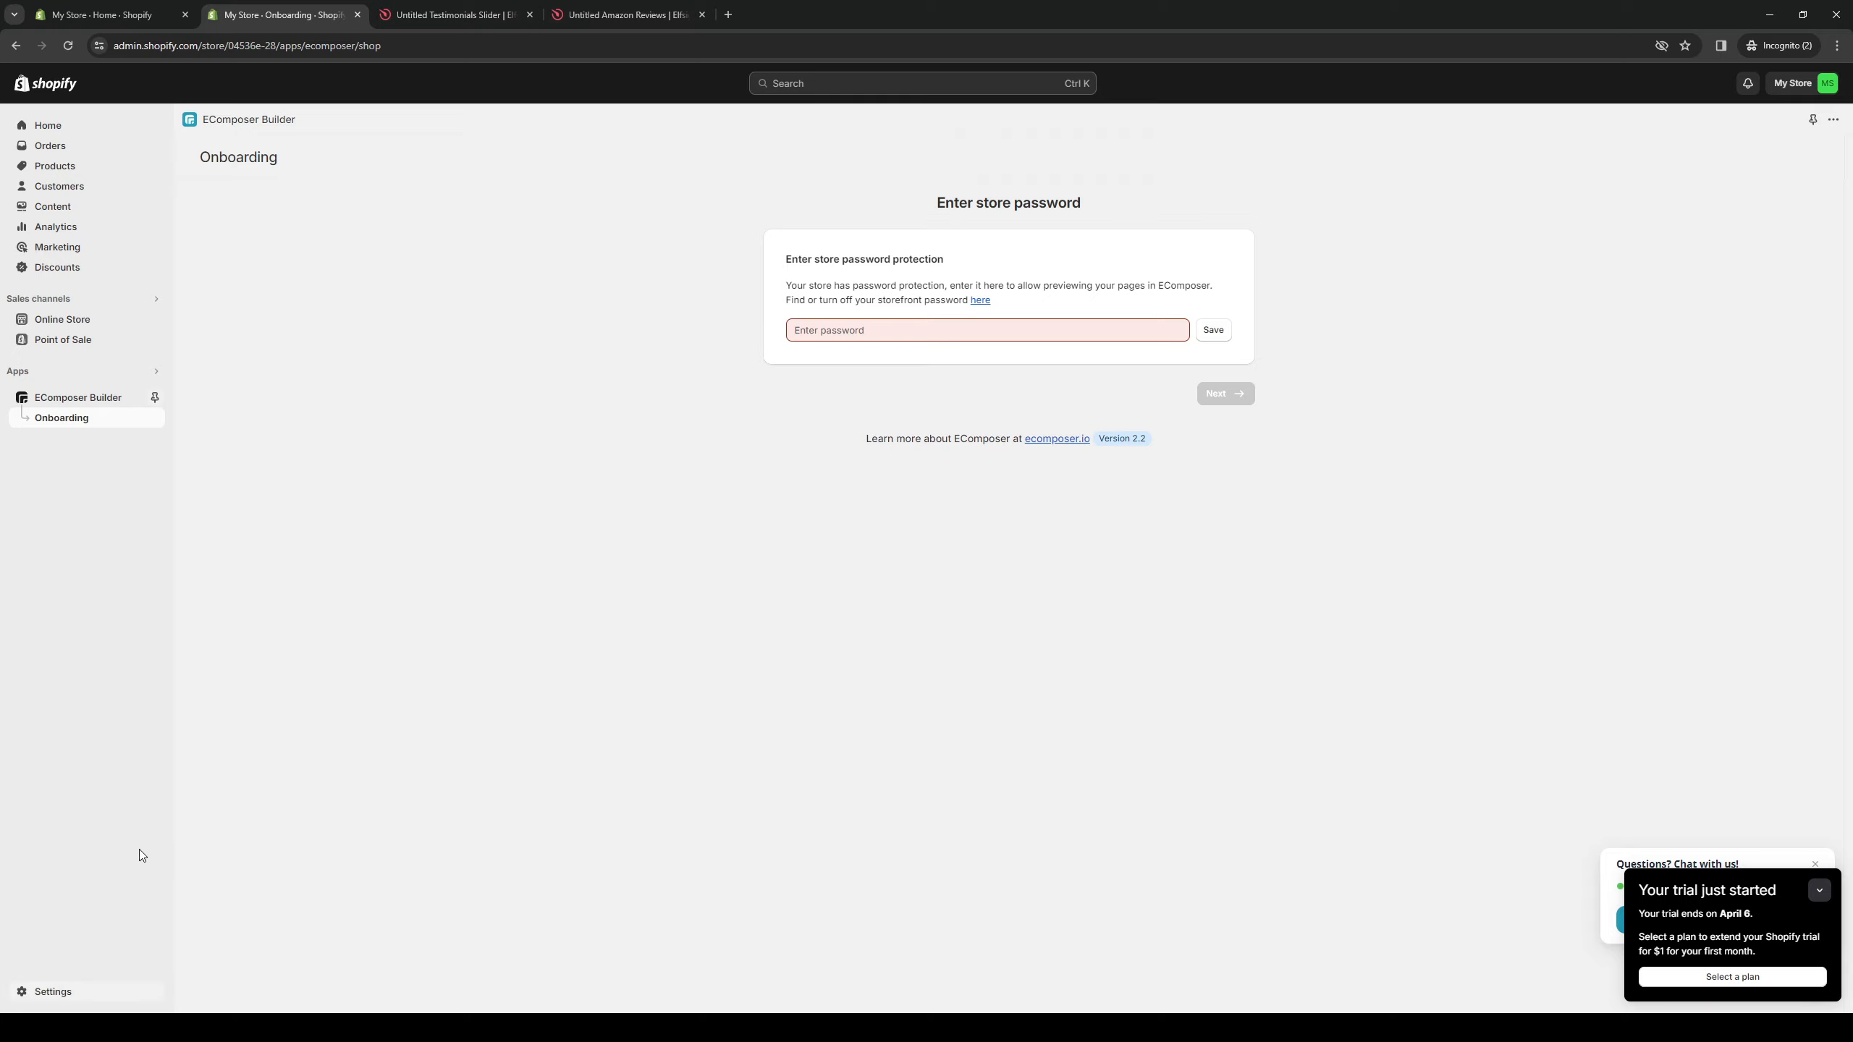
left_click(514, 16)
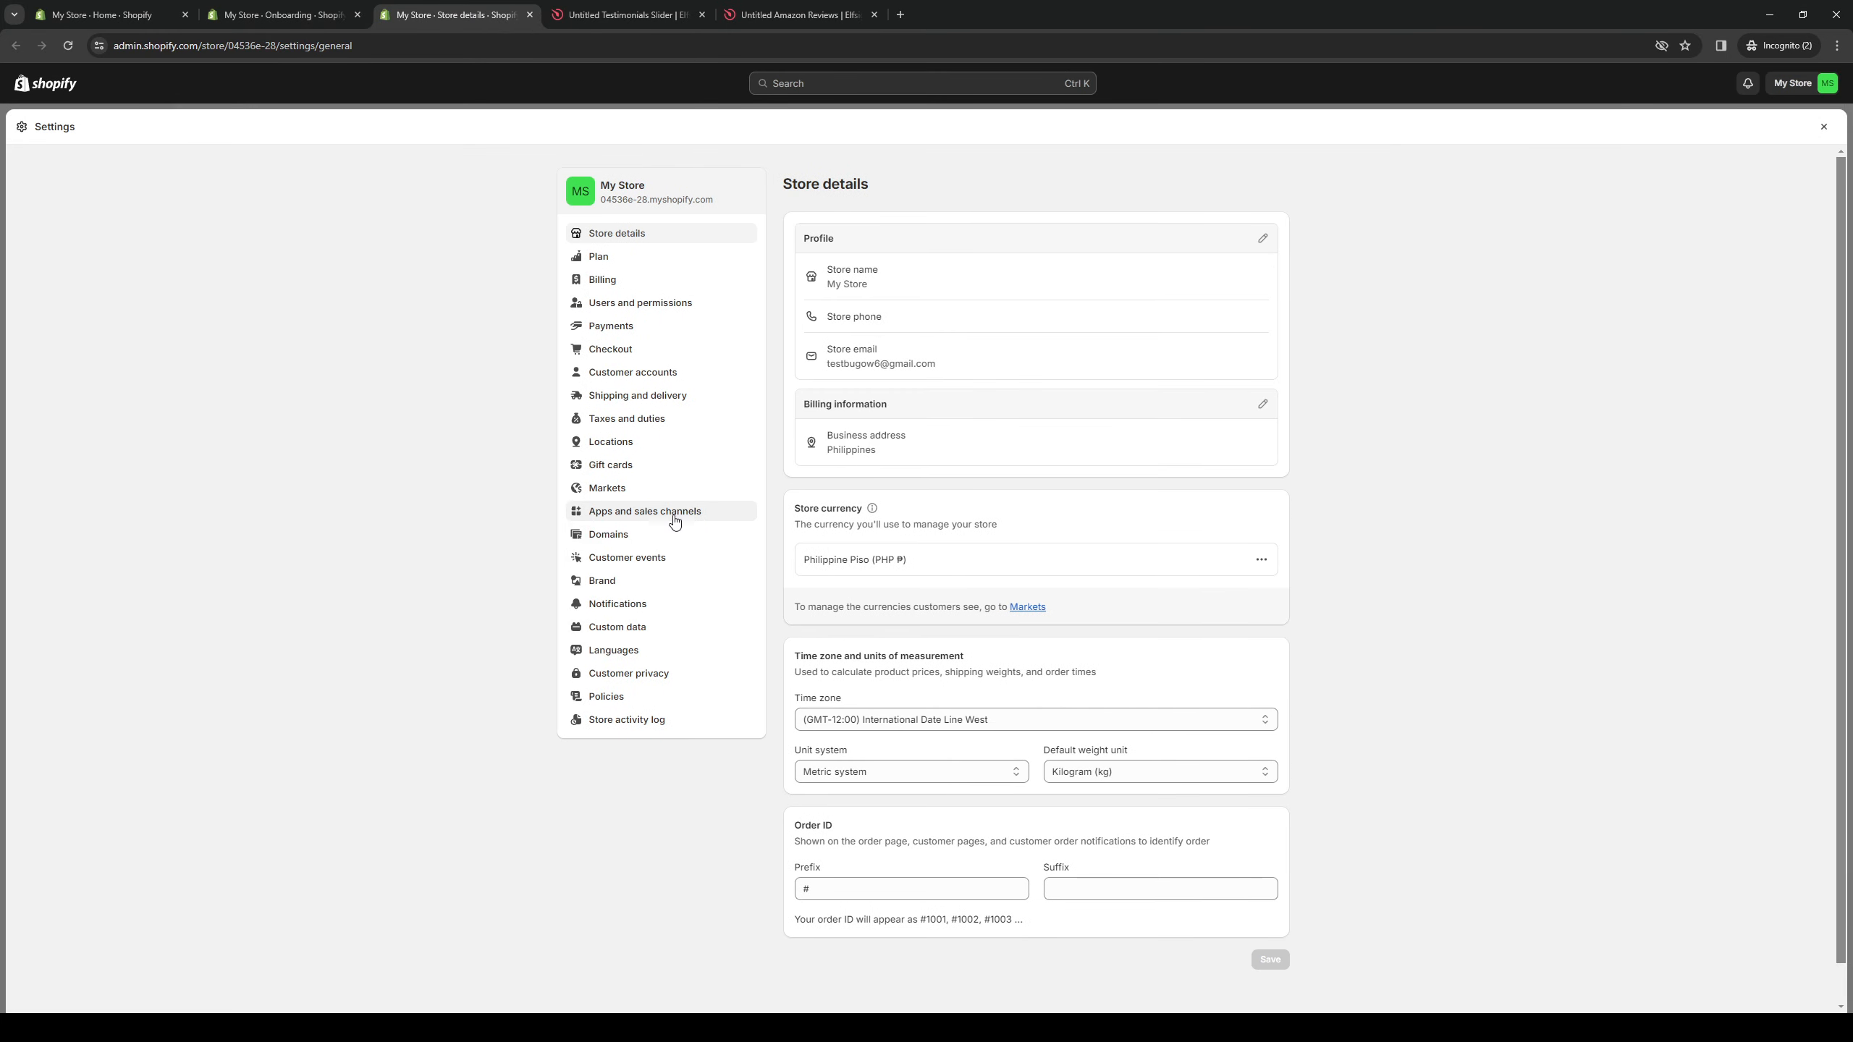
Find the storefront password under Online Store Preferences, then close that settings tab.
left_click(659, 627)
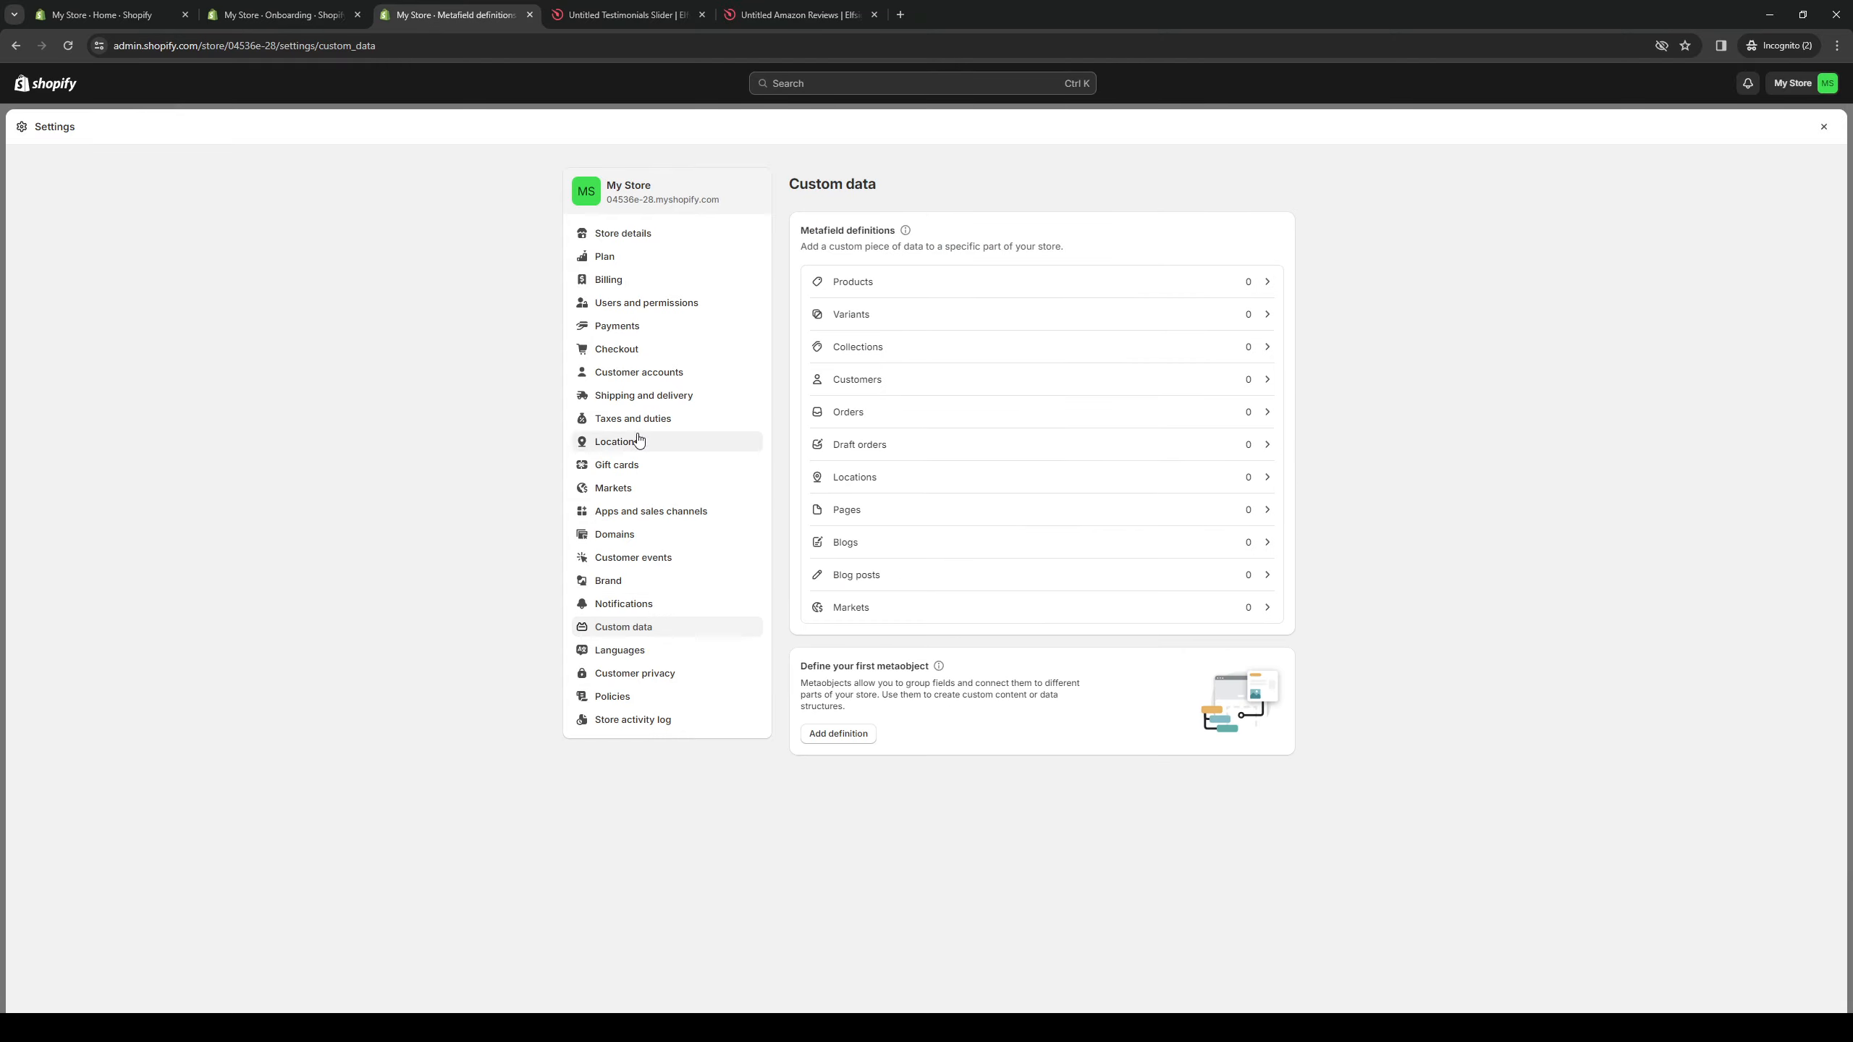
left_click(667, 244)
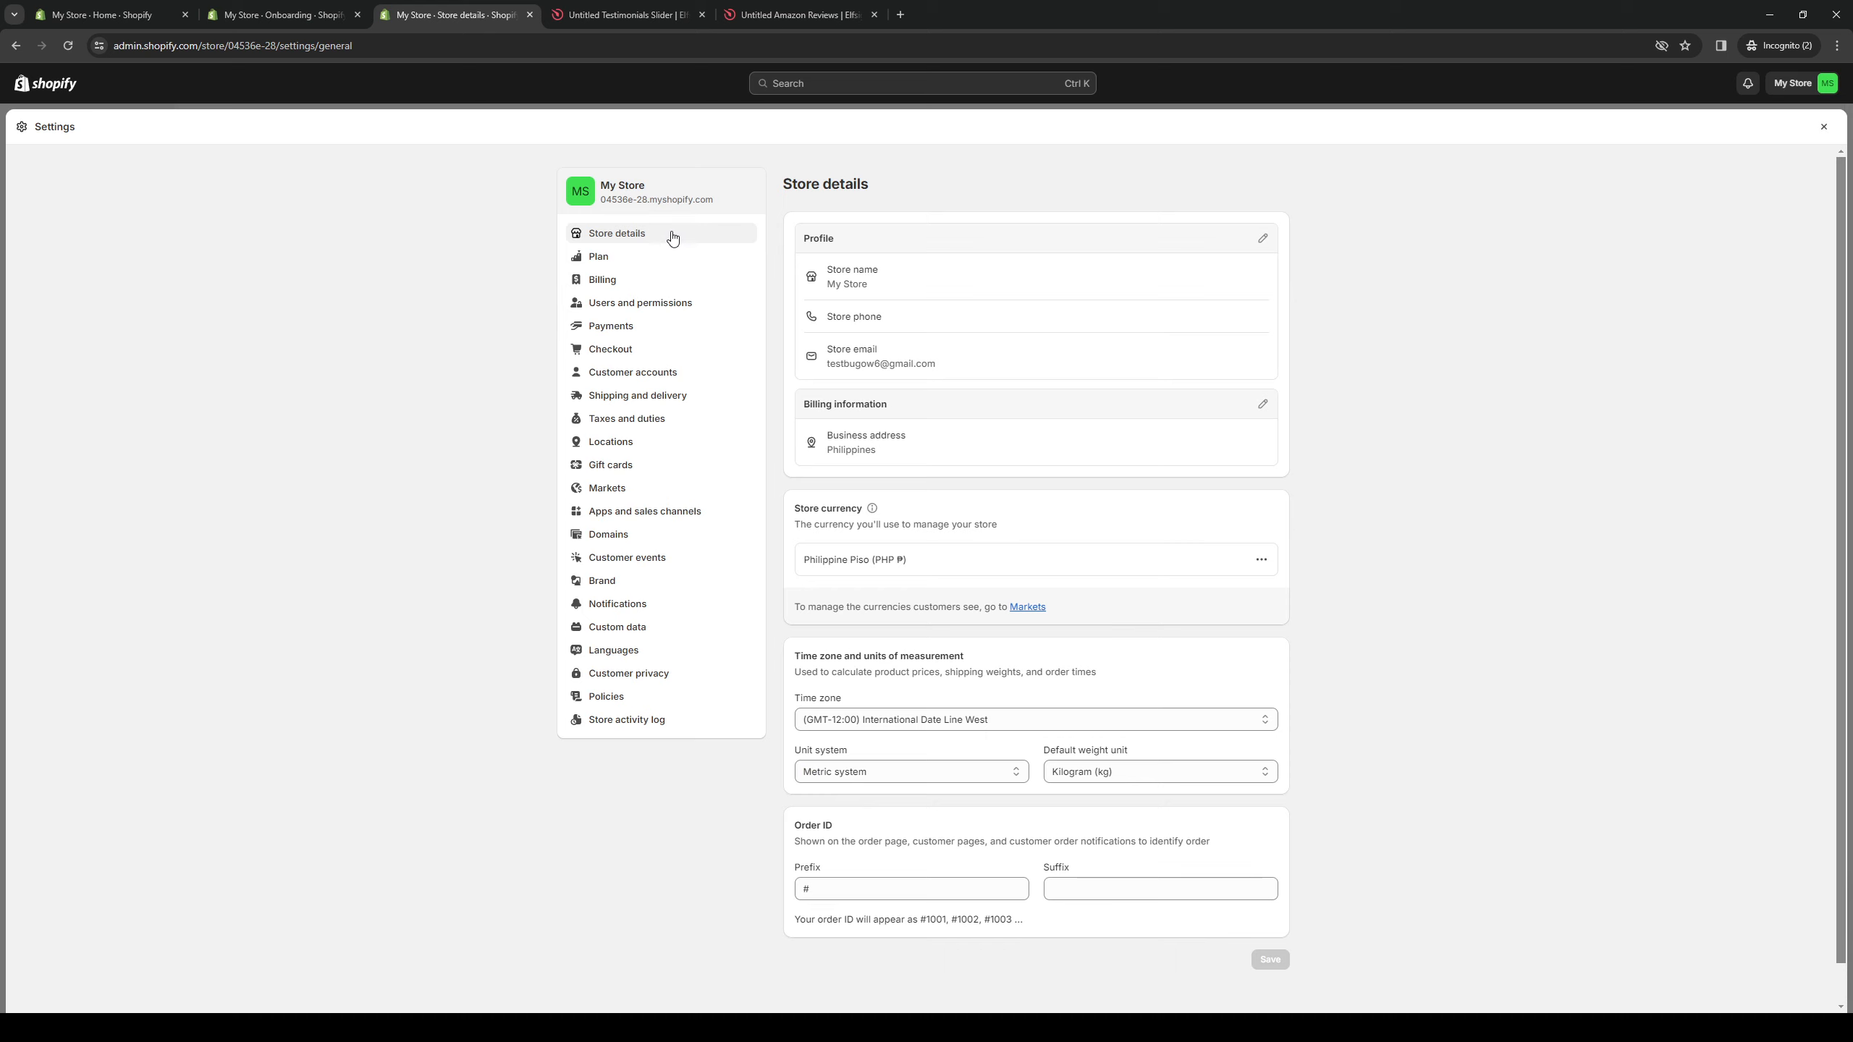
left_click(665, 302)
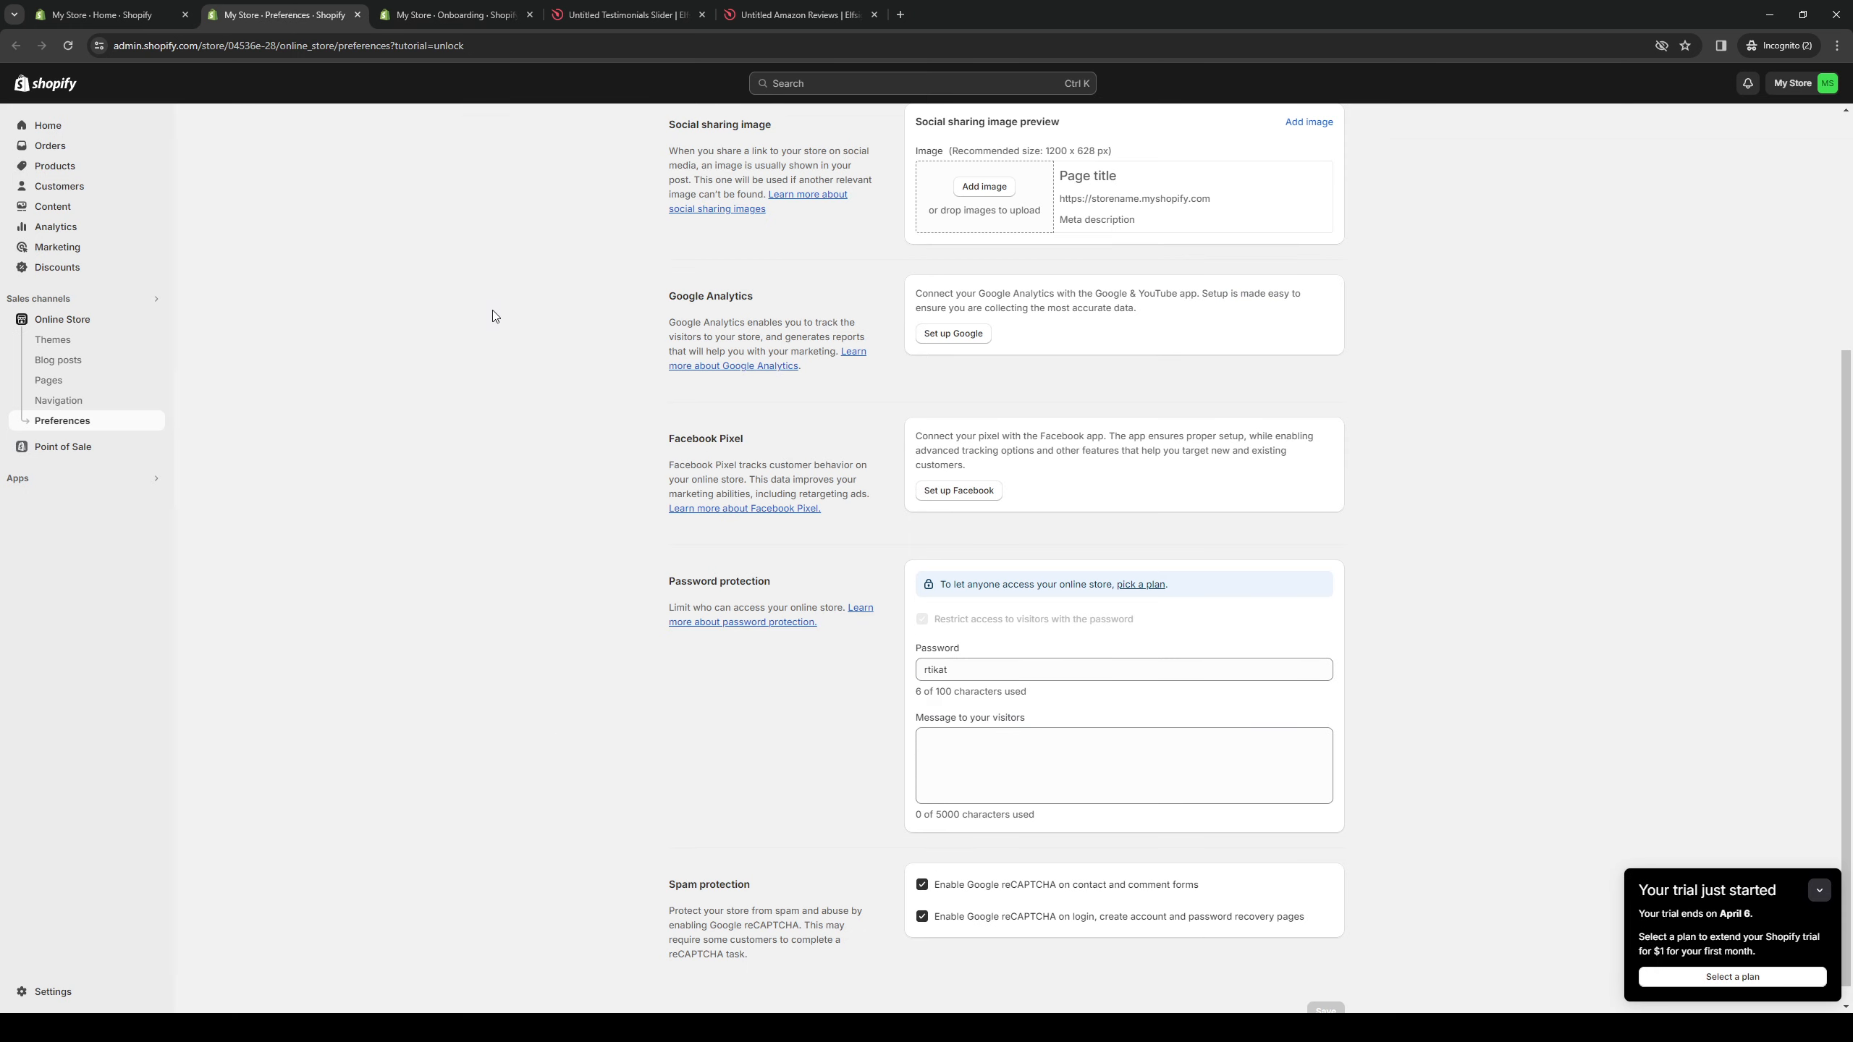
left_click_drag(967, 672, 905, 675)
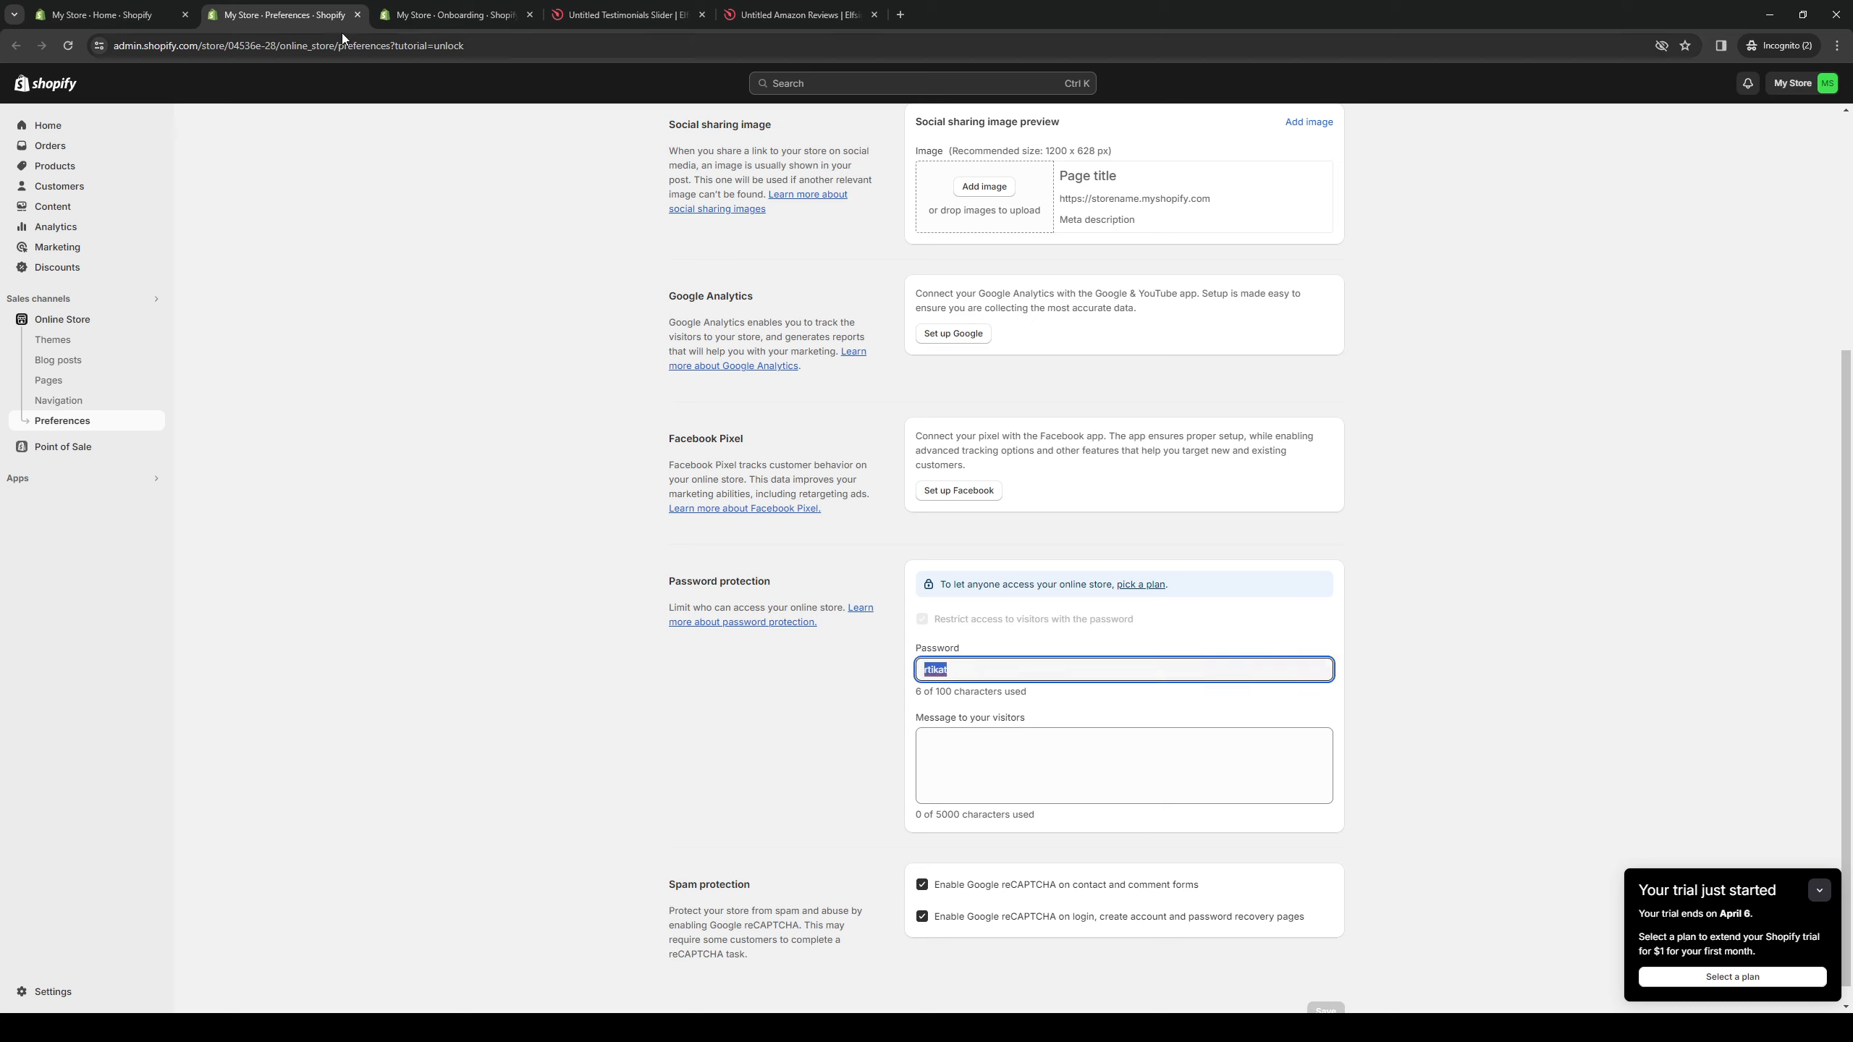
left_click(445, 397)
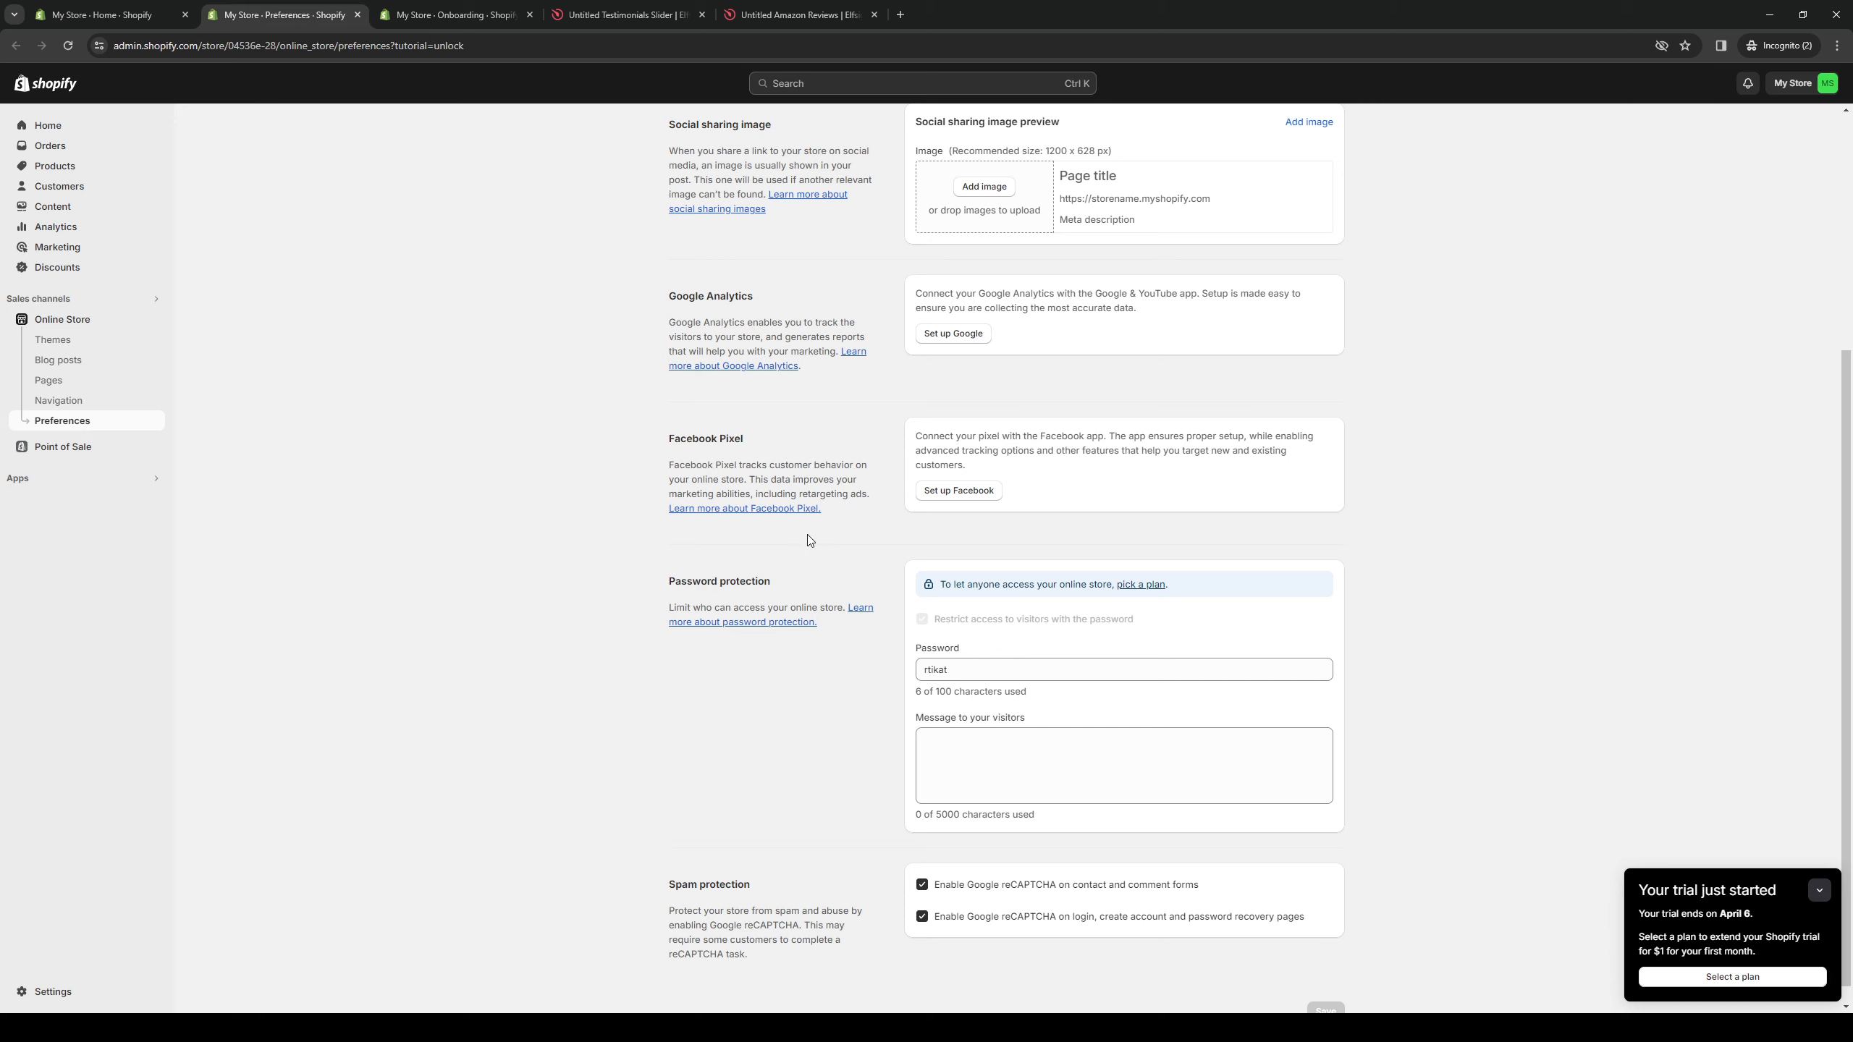
scroll(807, 540, "down", 1)
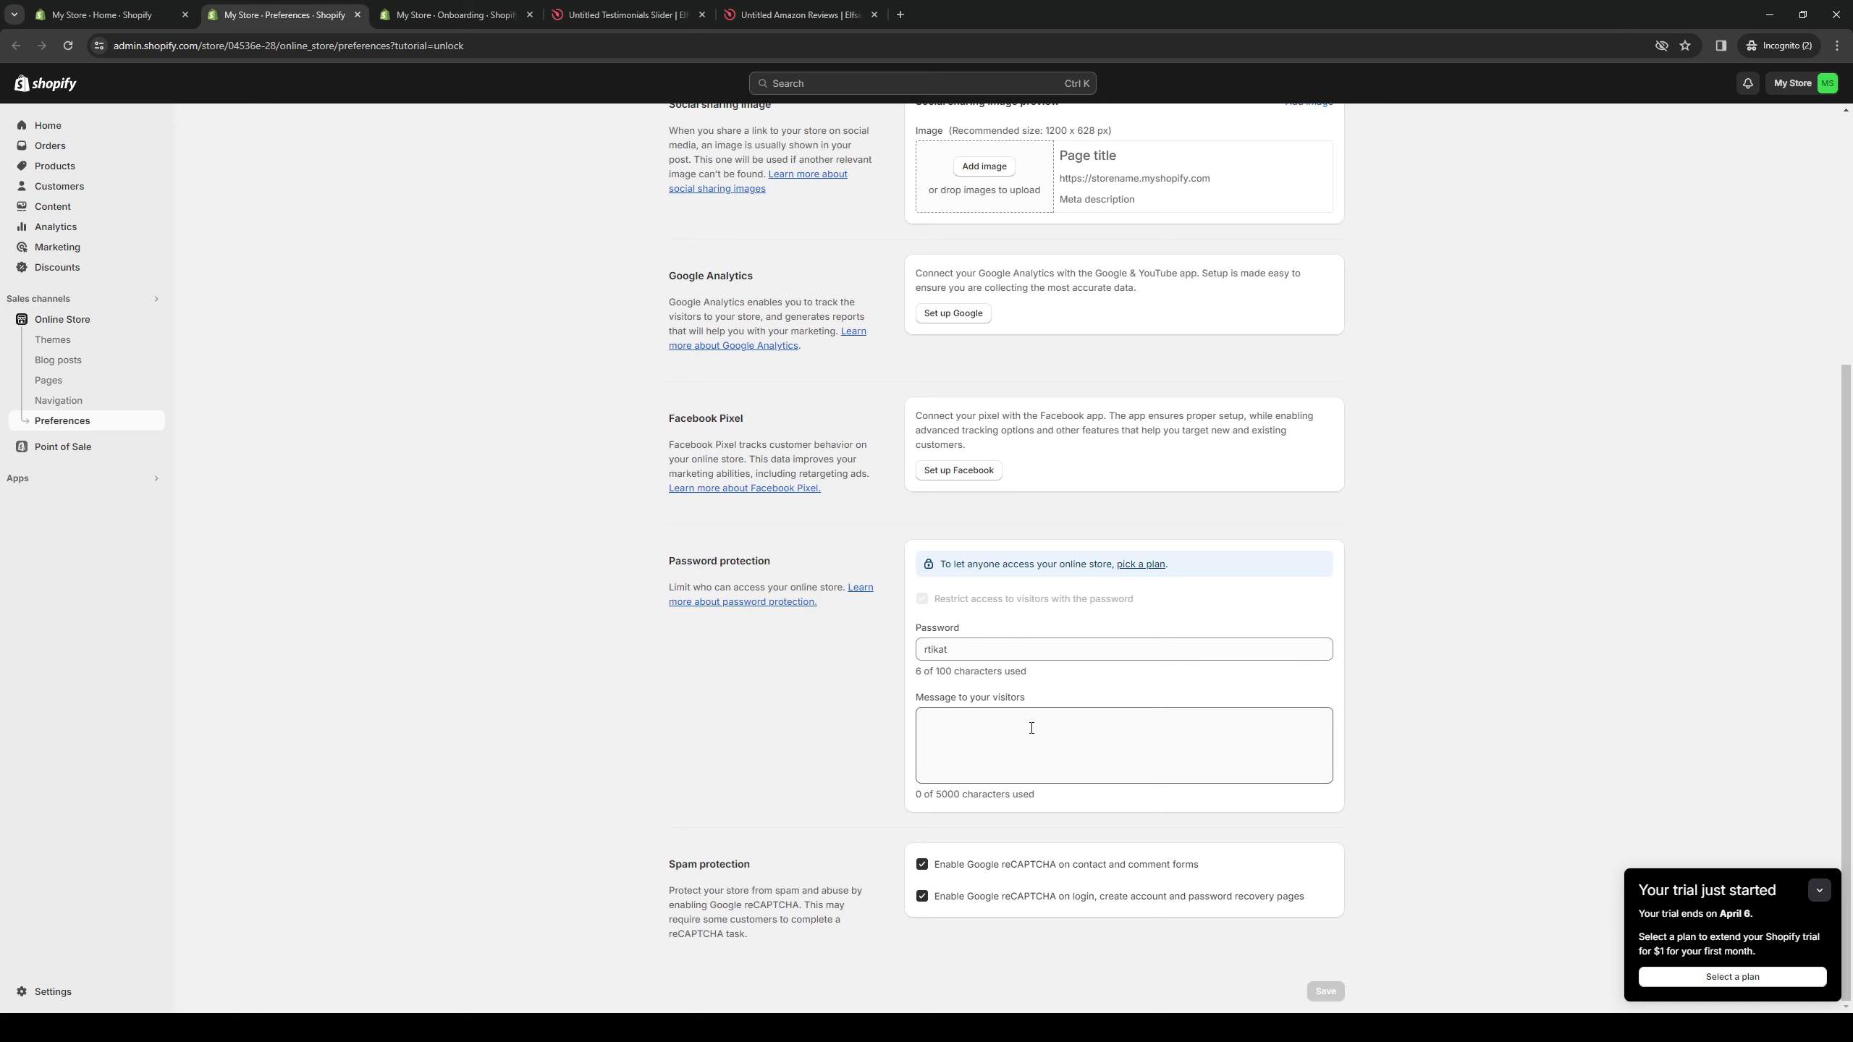
left_click(357, 14)
Enter the storefront password in EComposer's password protection field and save it.
left_click(896, 330)
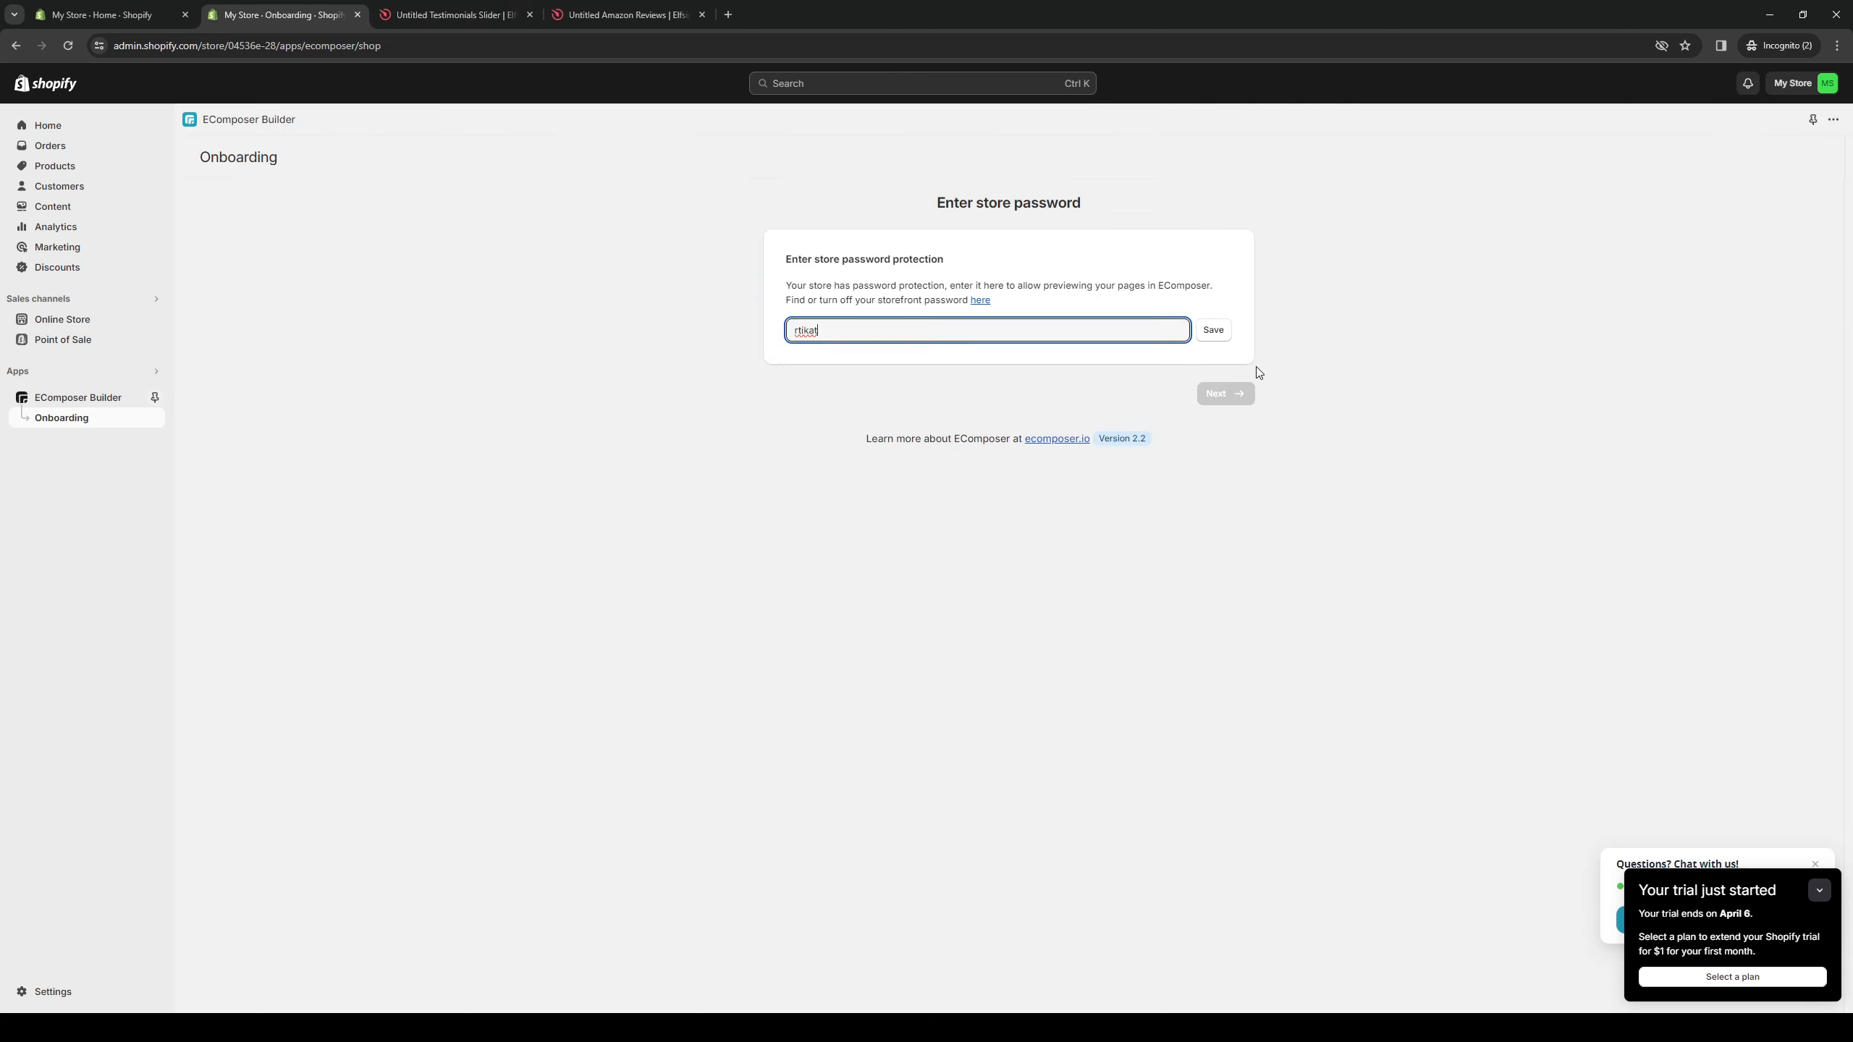
left_click(1215, 333)
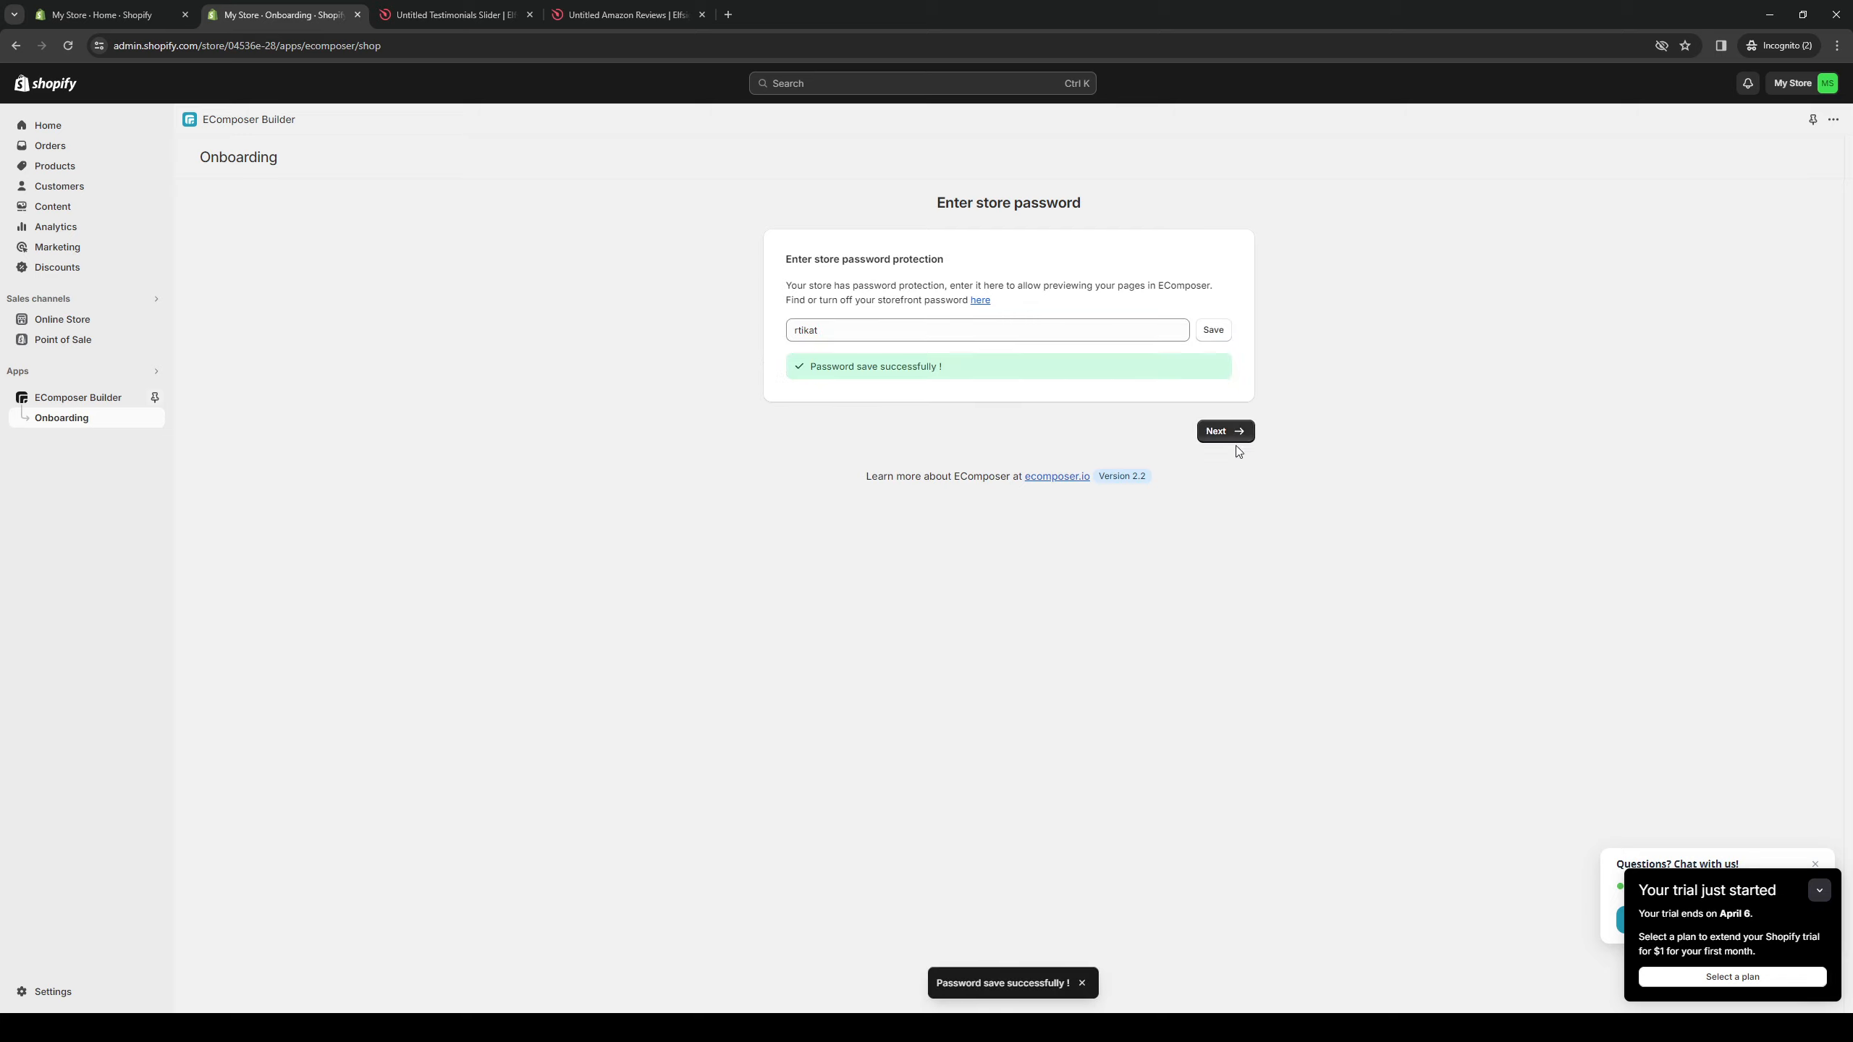
Continue to the first-page step, choose Landing & Pages, and proceed to template selection.
left_click(1233, 437)
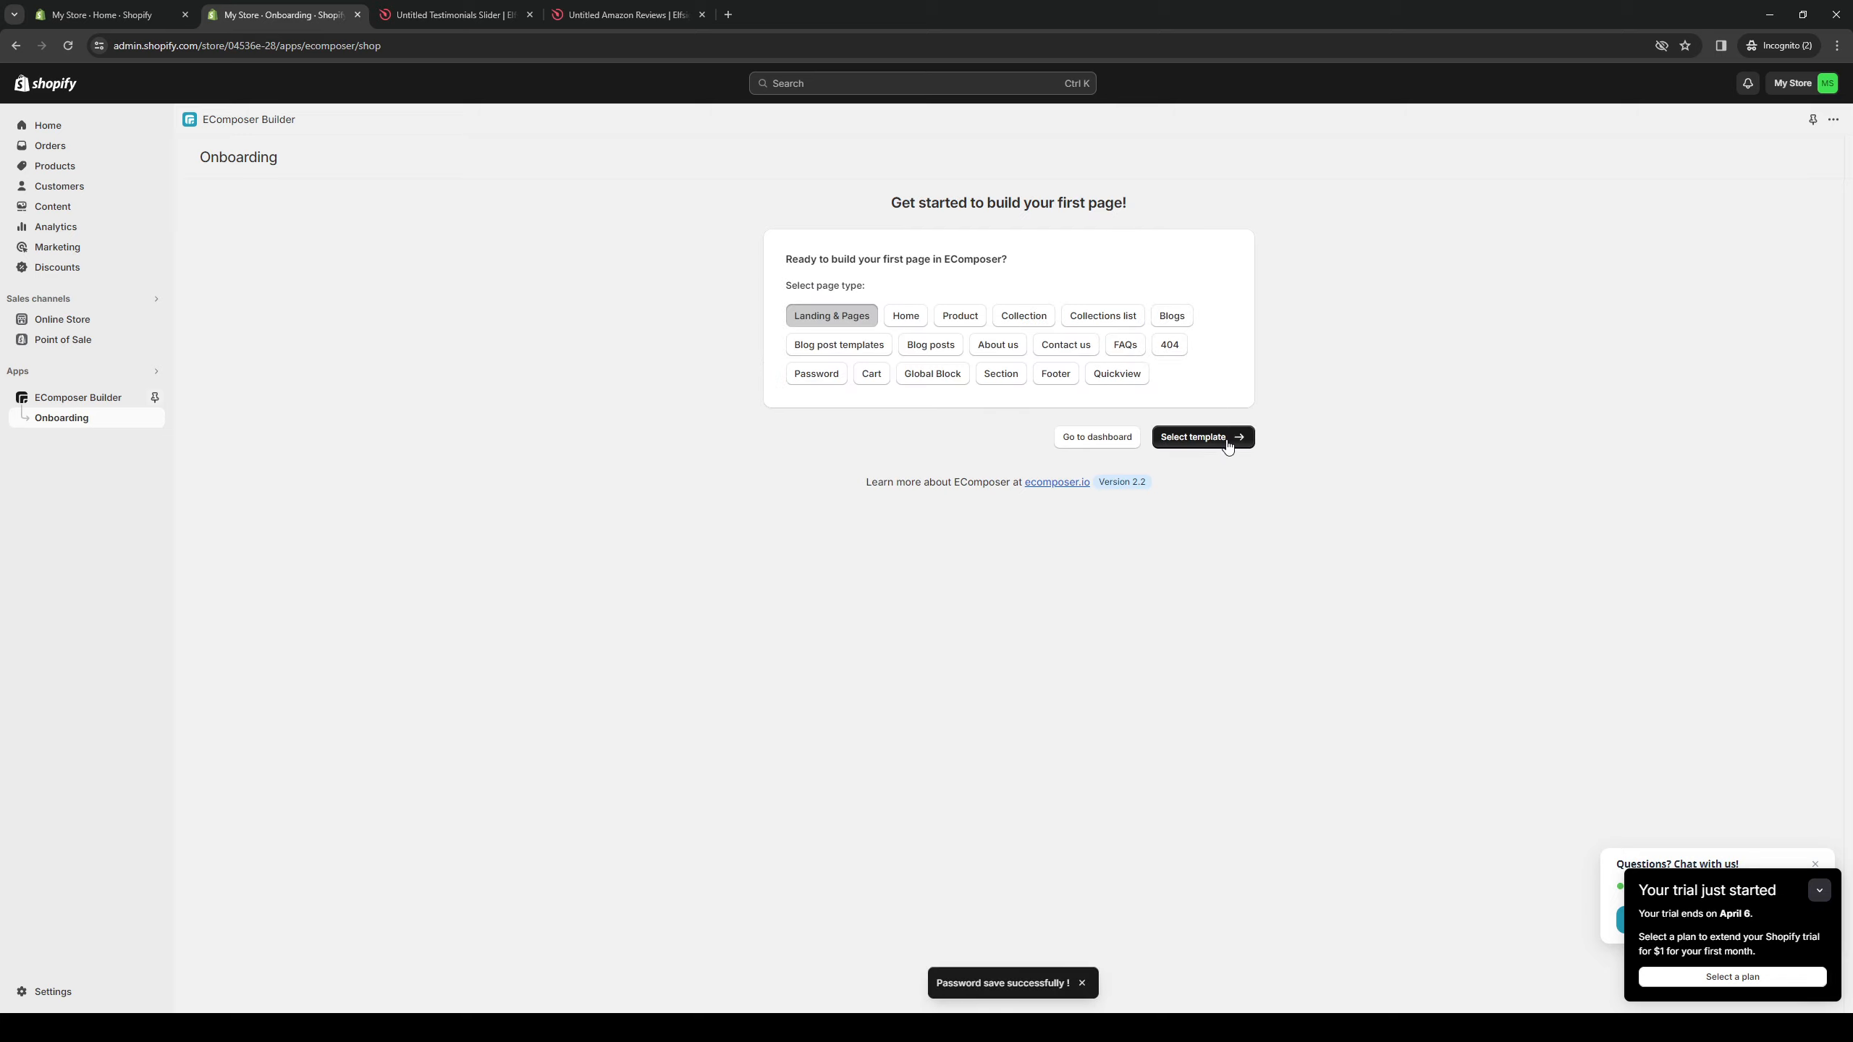
left_click(904, 317)
left_click(864, 320)
left_click(1230, 436)
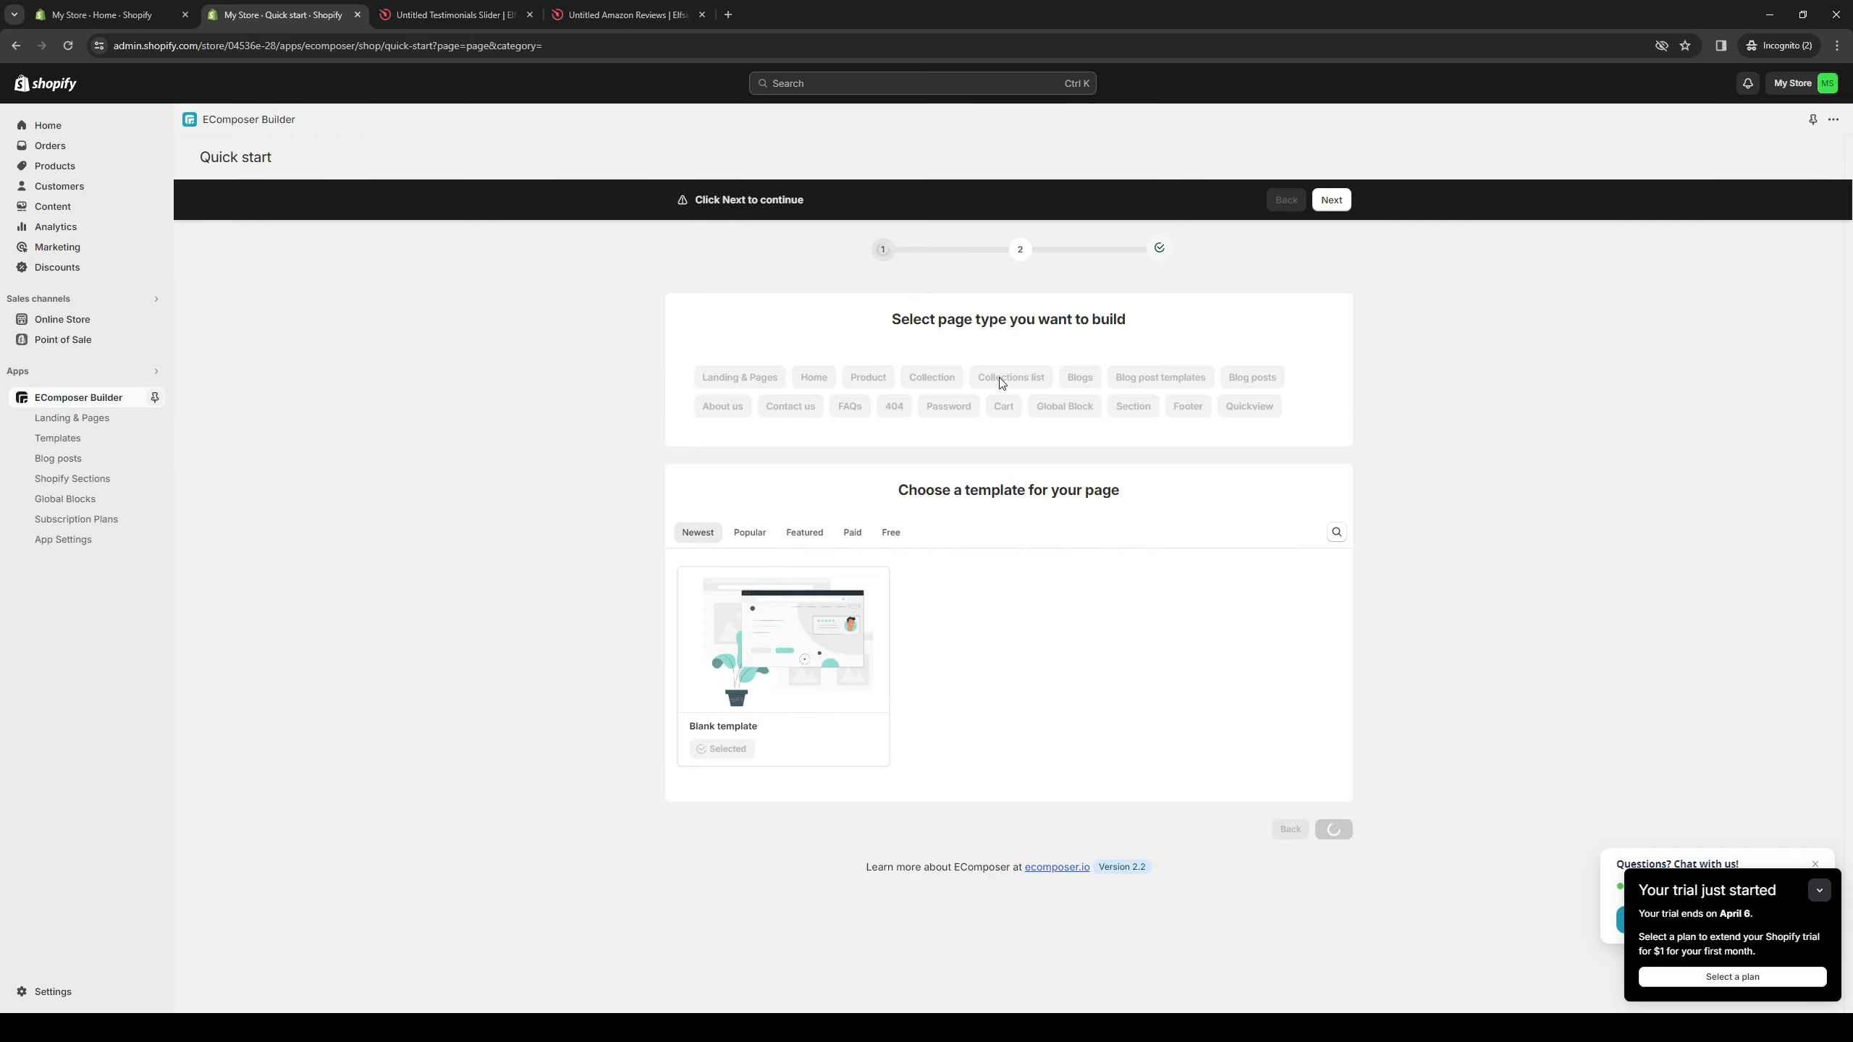
Create a page titled 'Core Dynamics' from the Product Headphone template and start building it.
scroll(1245, 602, "down", 2)
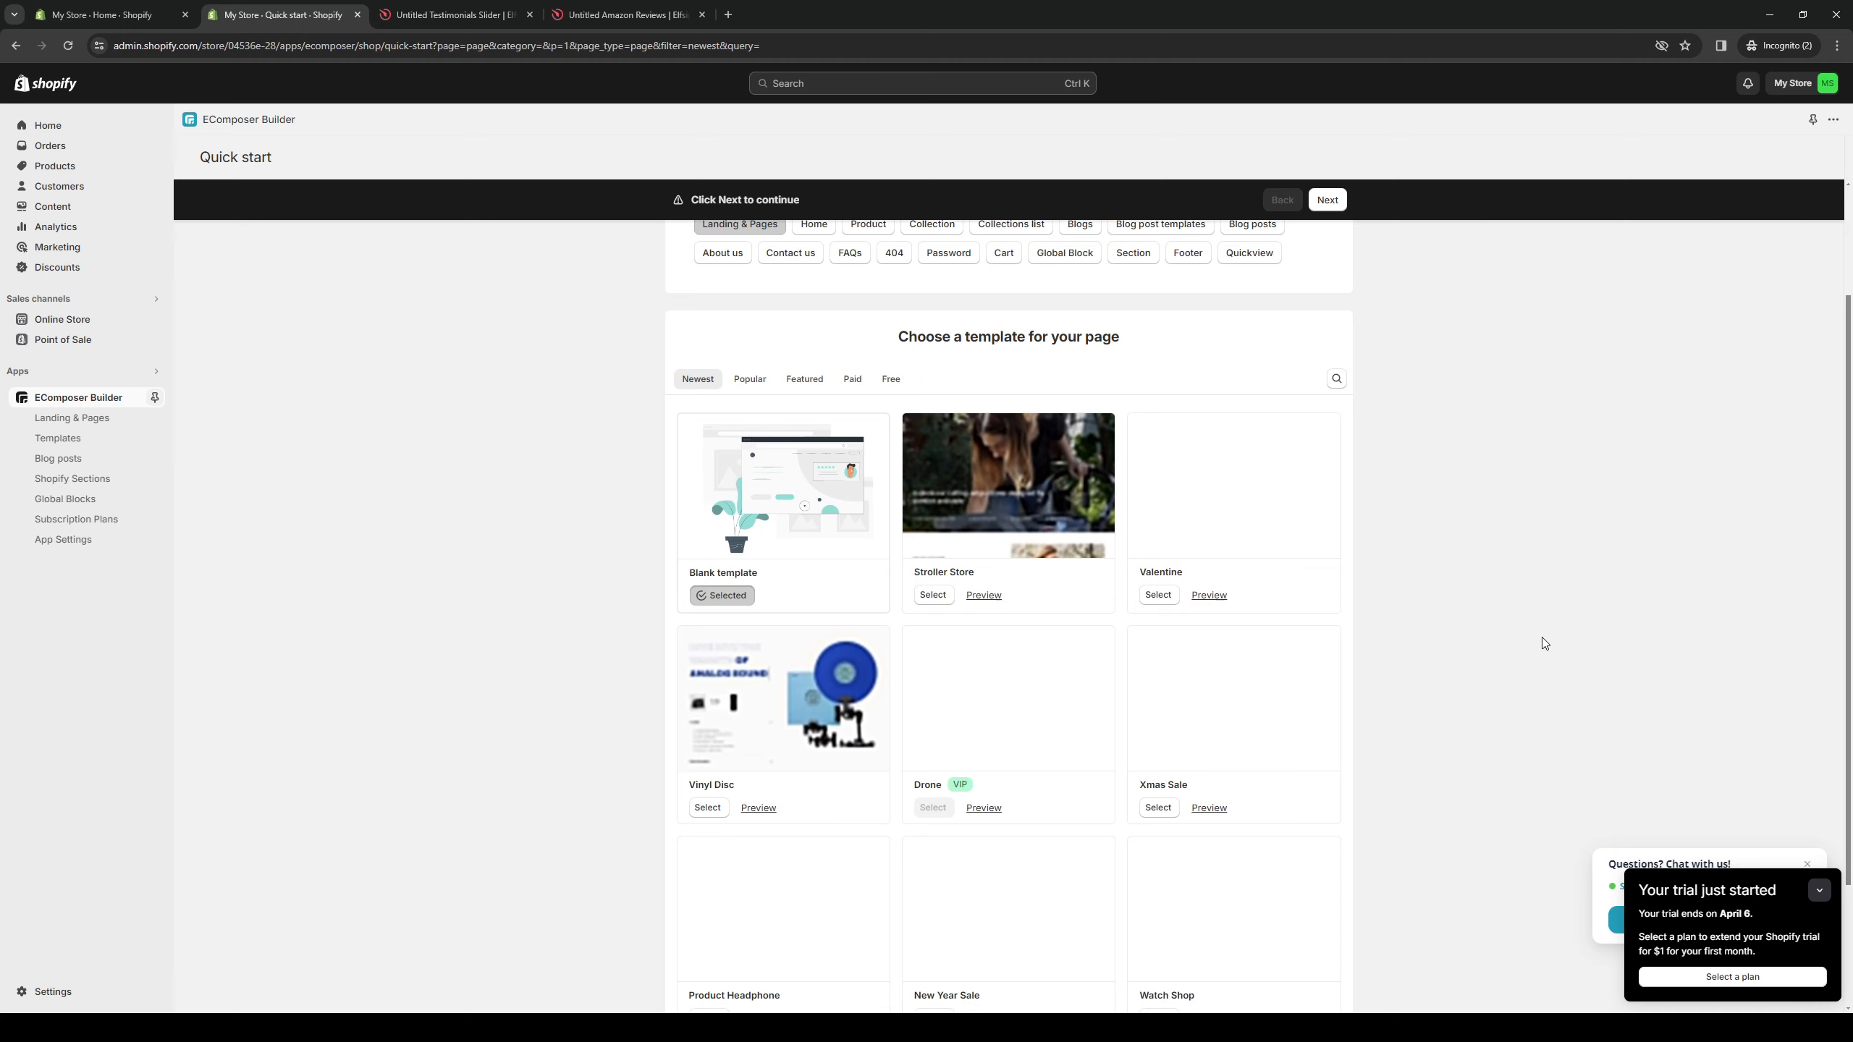
scroll(1544, 645, "down", 2)
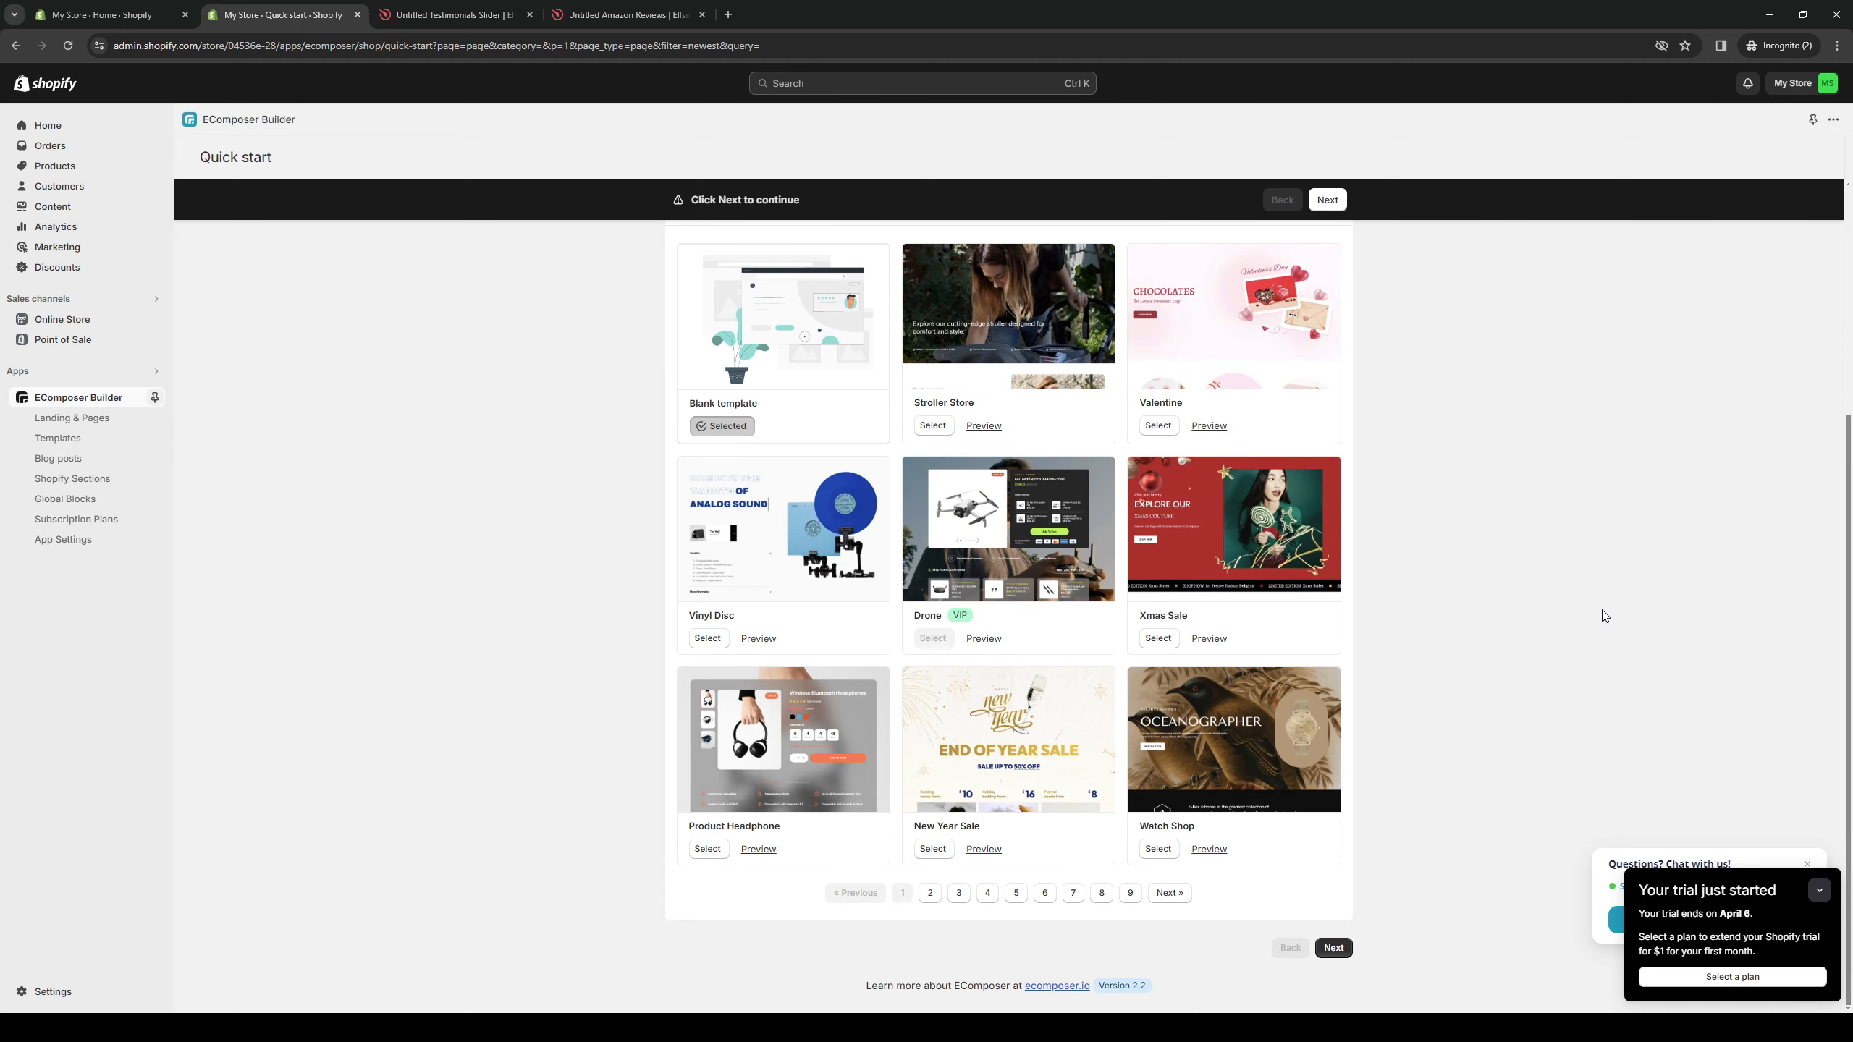
left_click(708, 850)
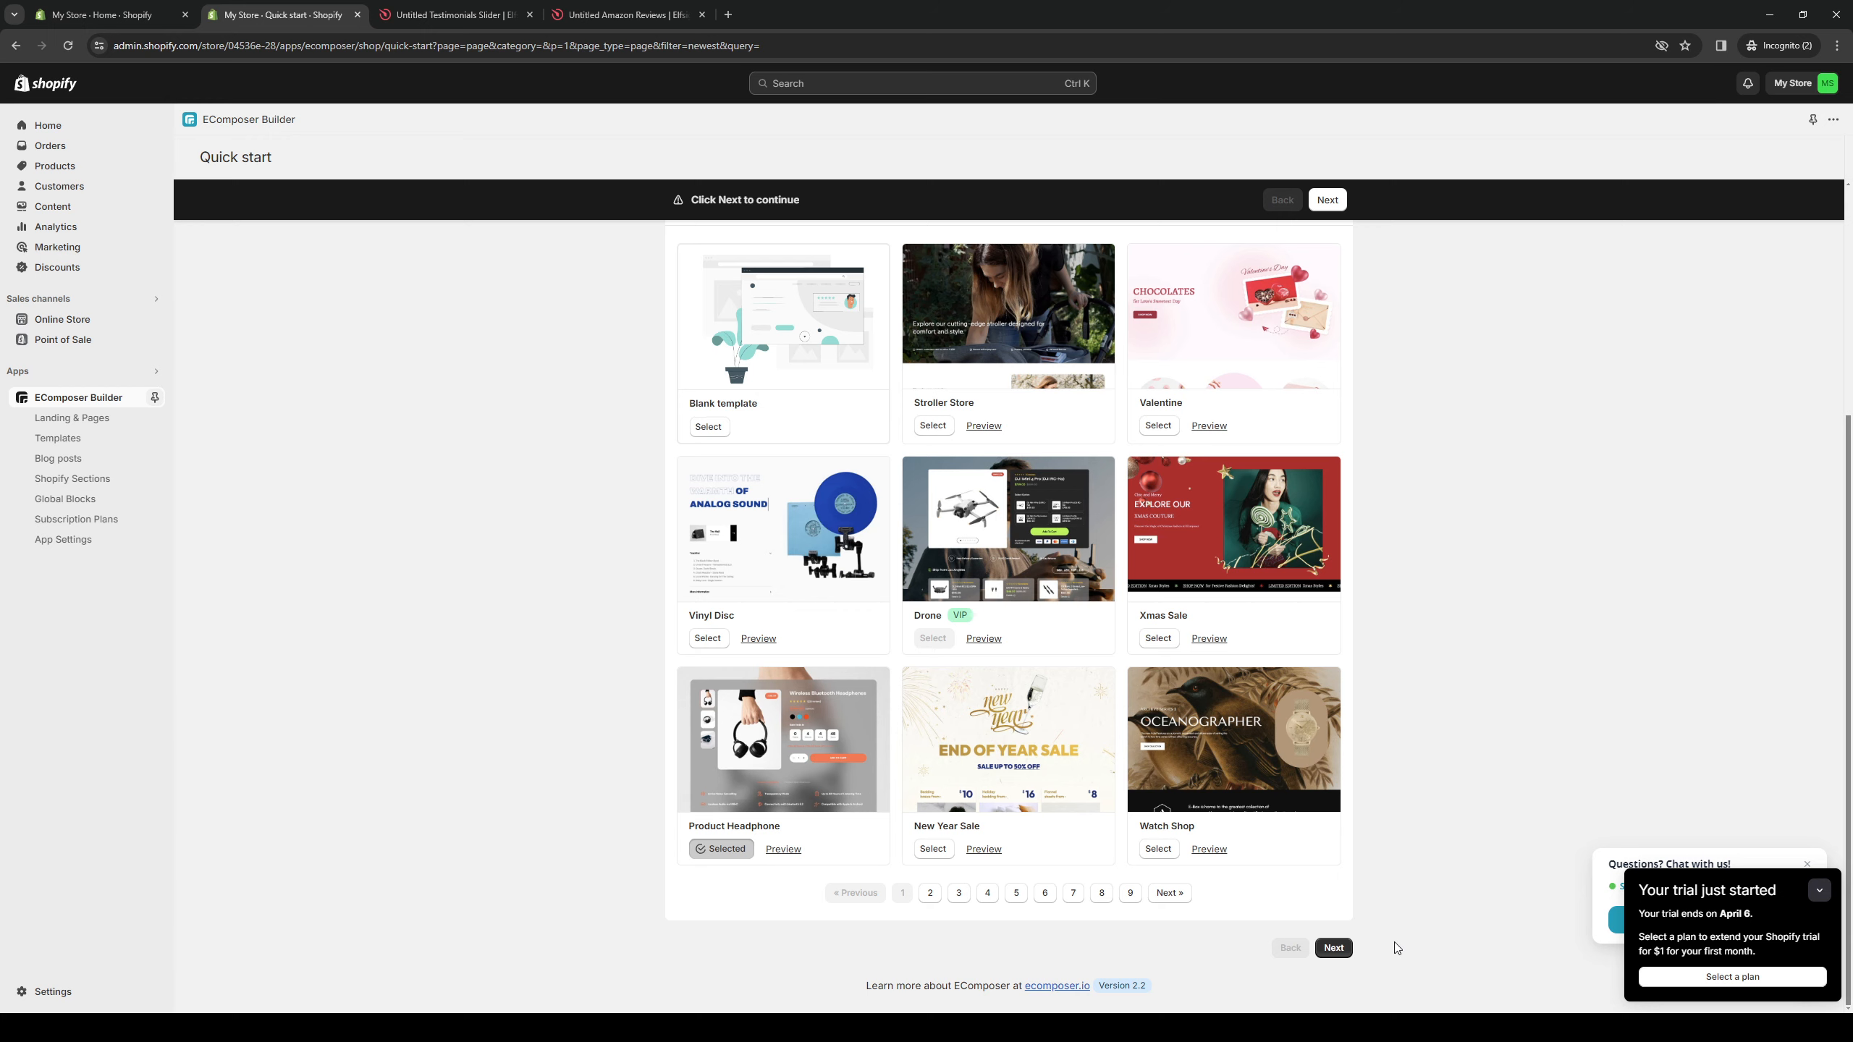
left_click(1334, 947)
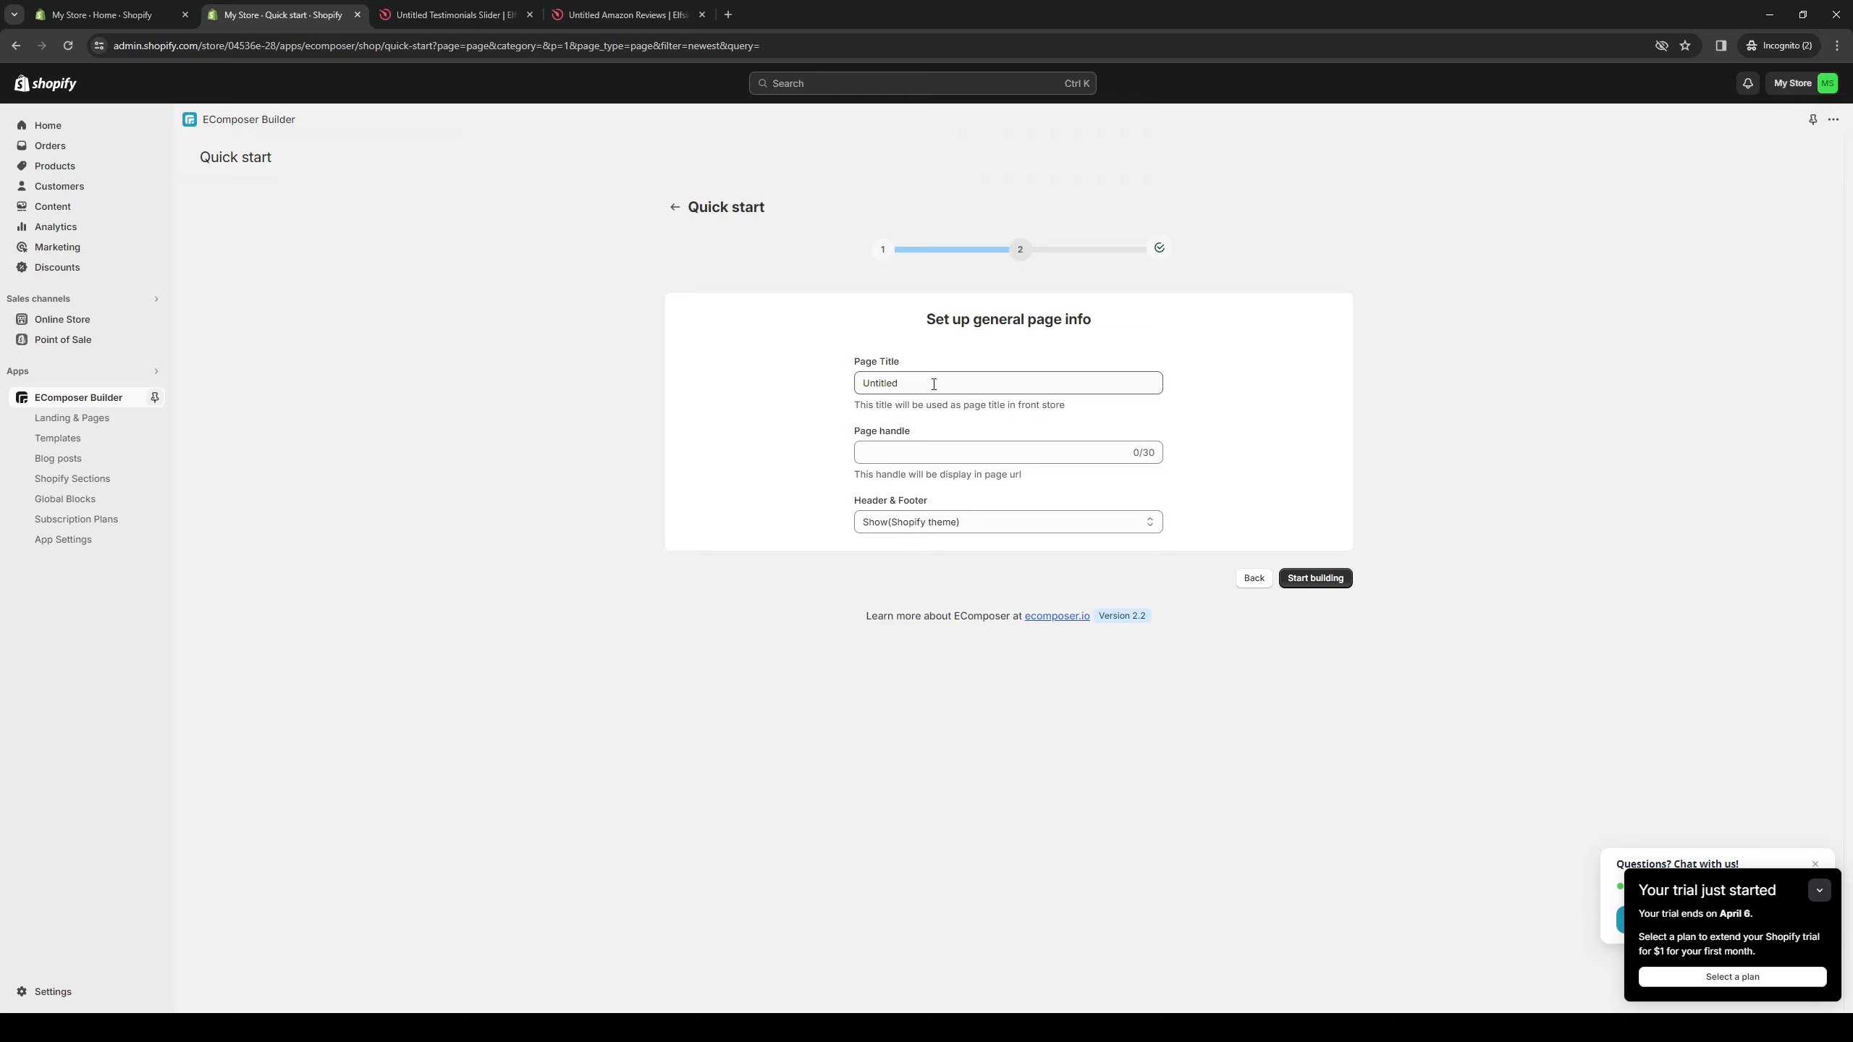
left_click_drag(934, 382, 819, 377)
type("Core Dy")
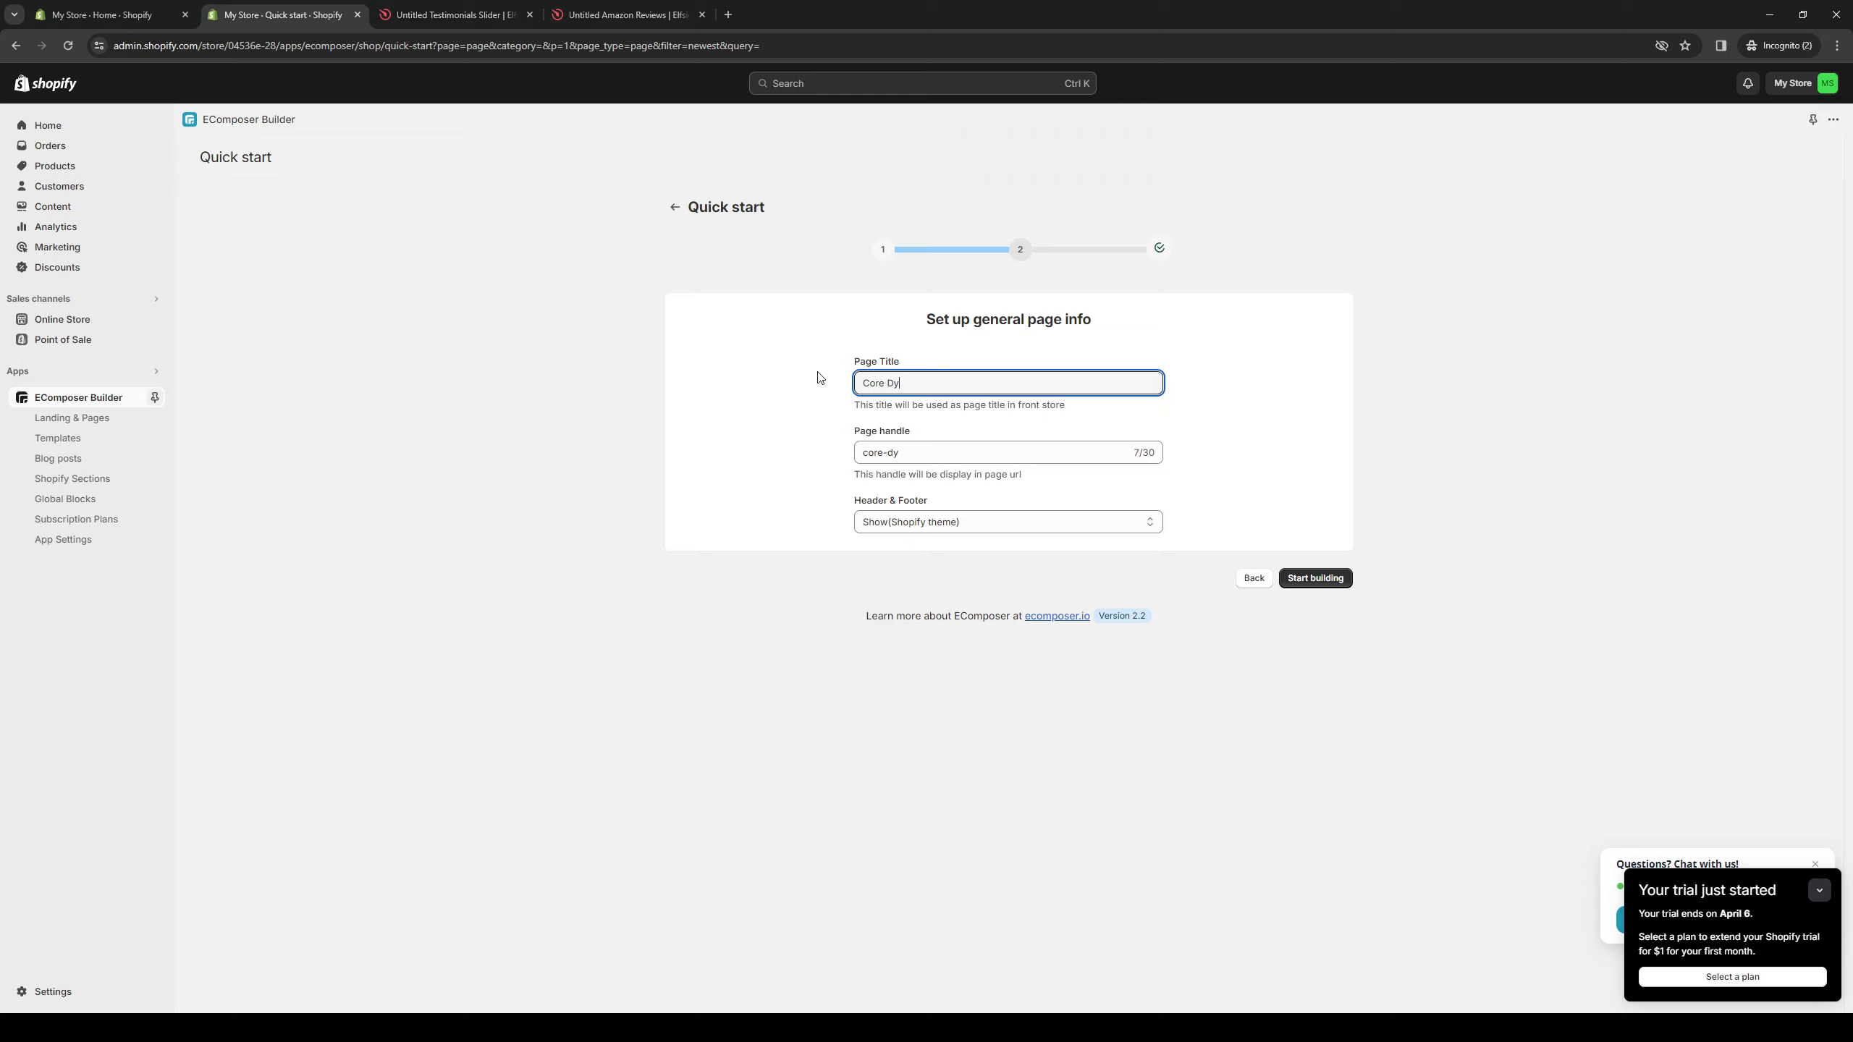
left_click(1309, 579)
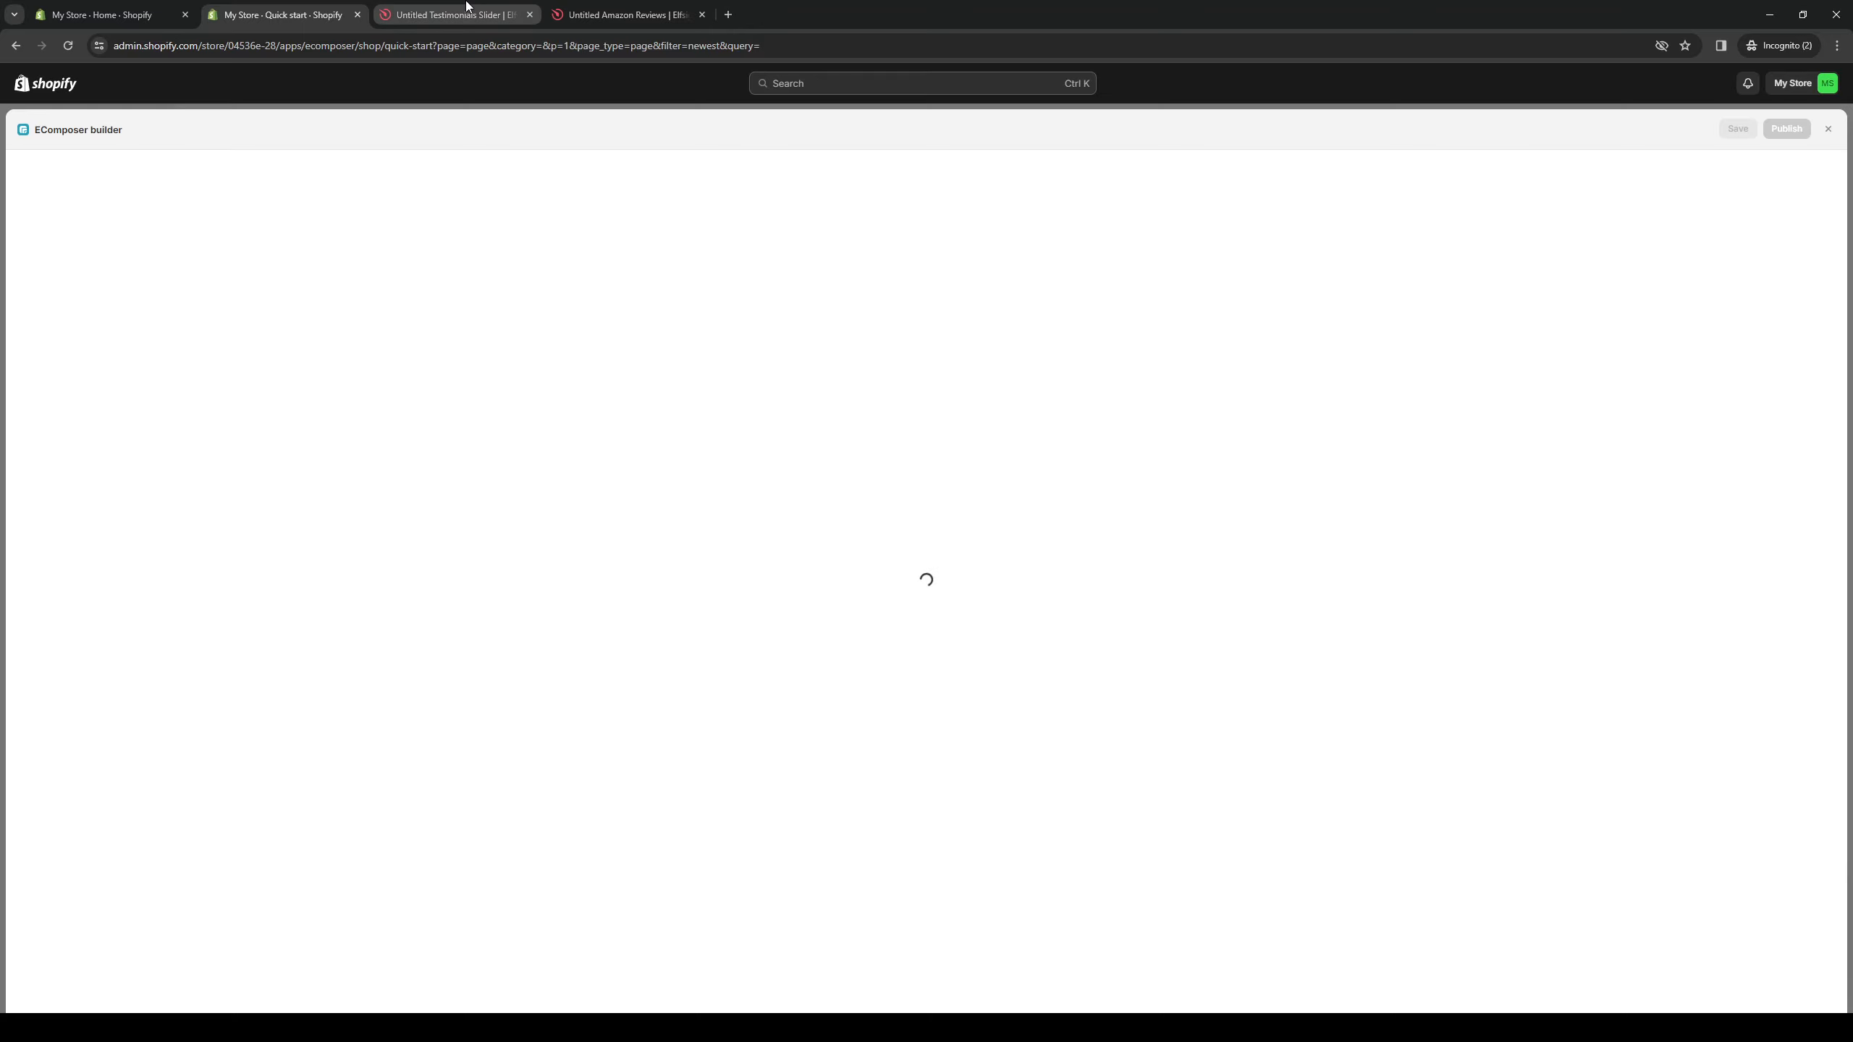
Insert the Product Headphone template, adding its eight sections including Reviews and FAQs.
left_click(468, 9)
left_click(620, 13)
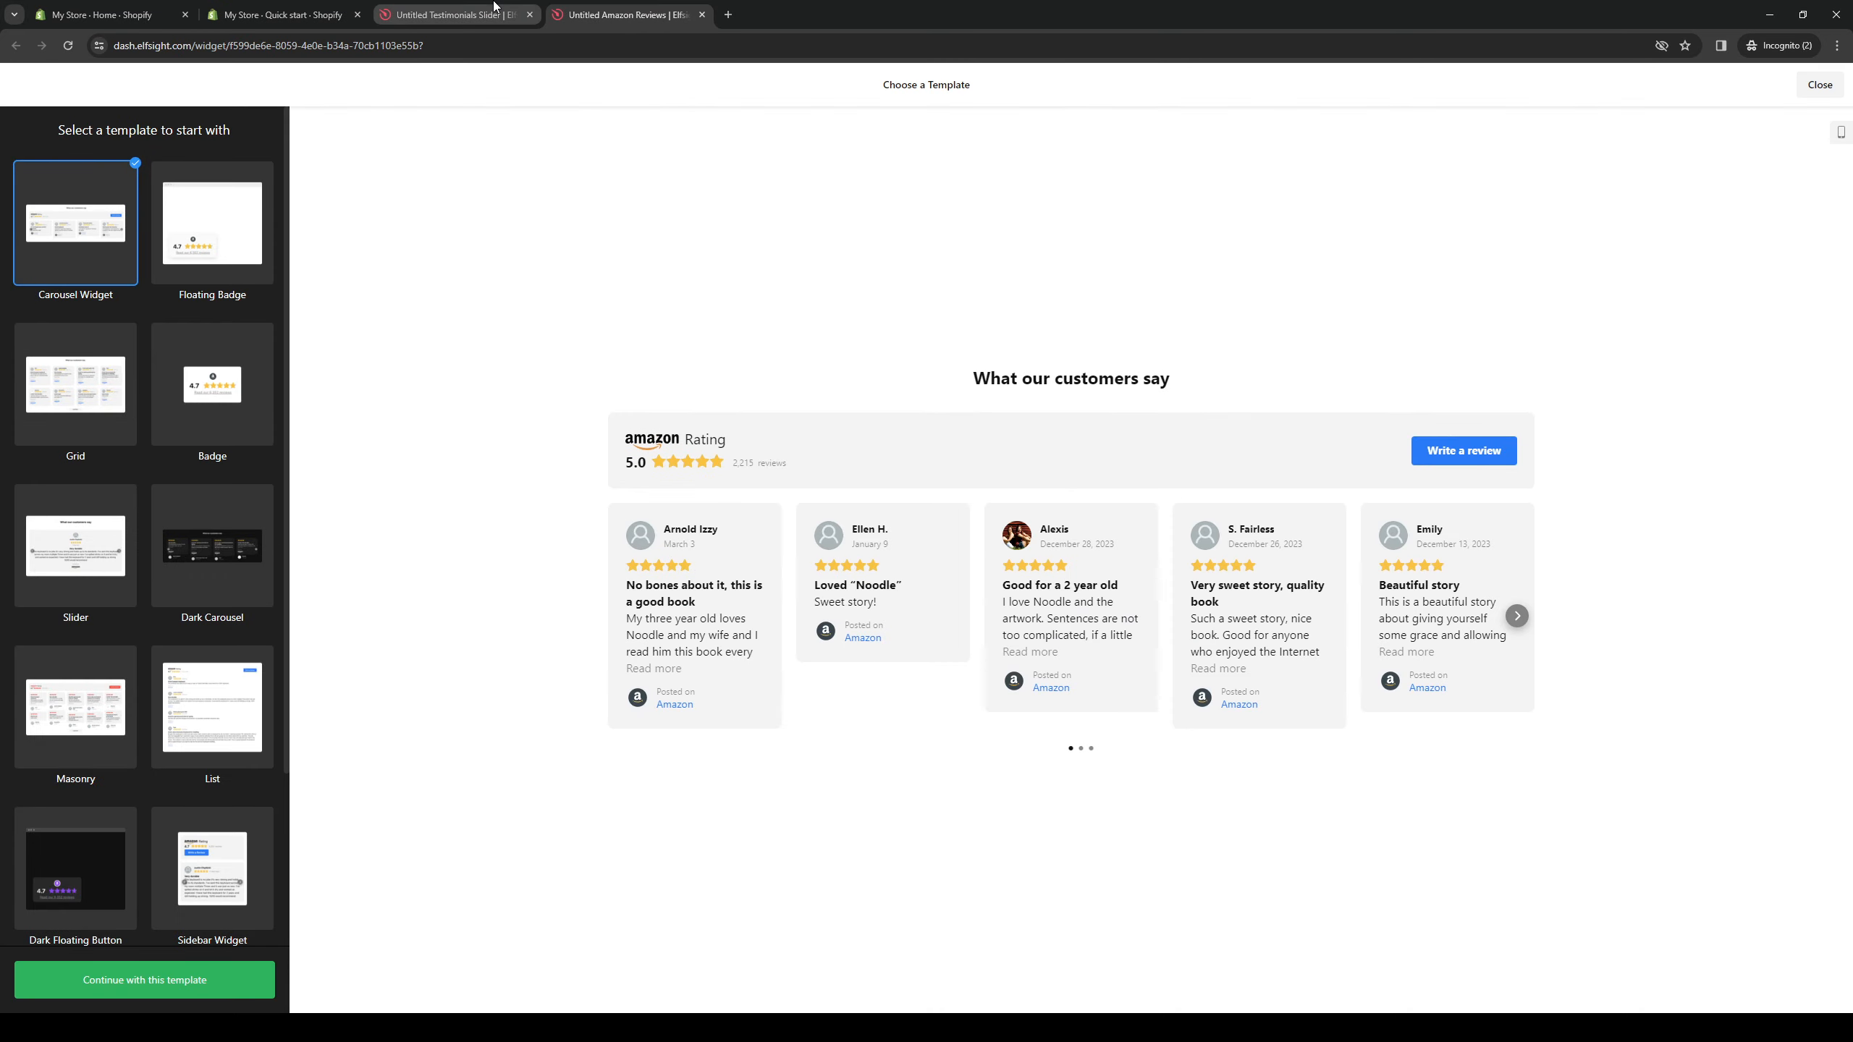
left_click(494, 6)
left_click(284, 13)
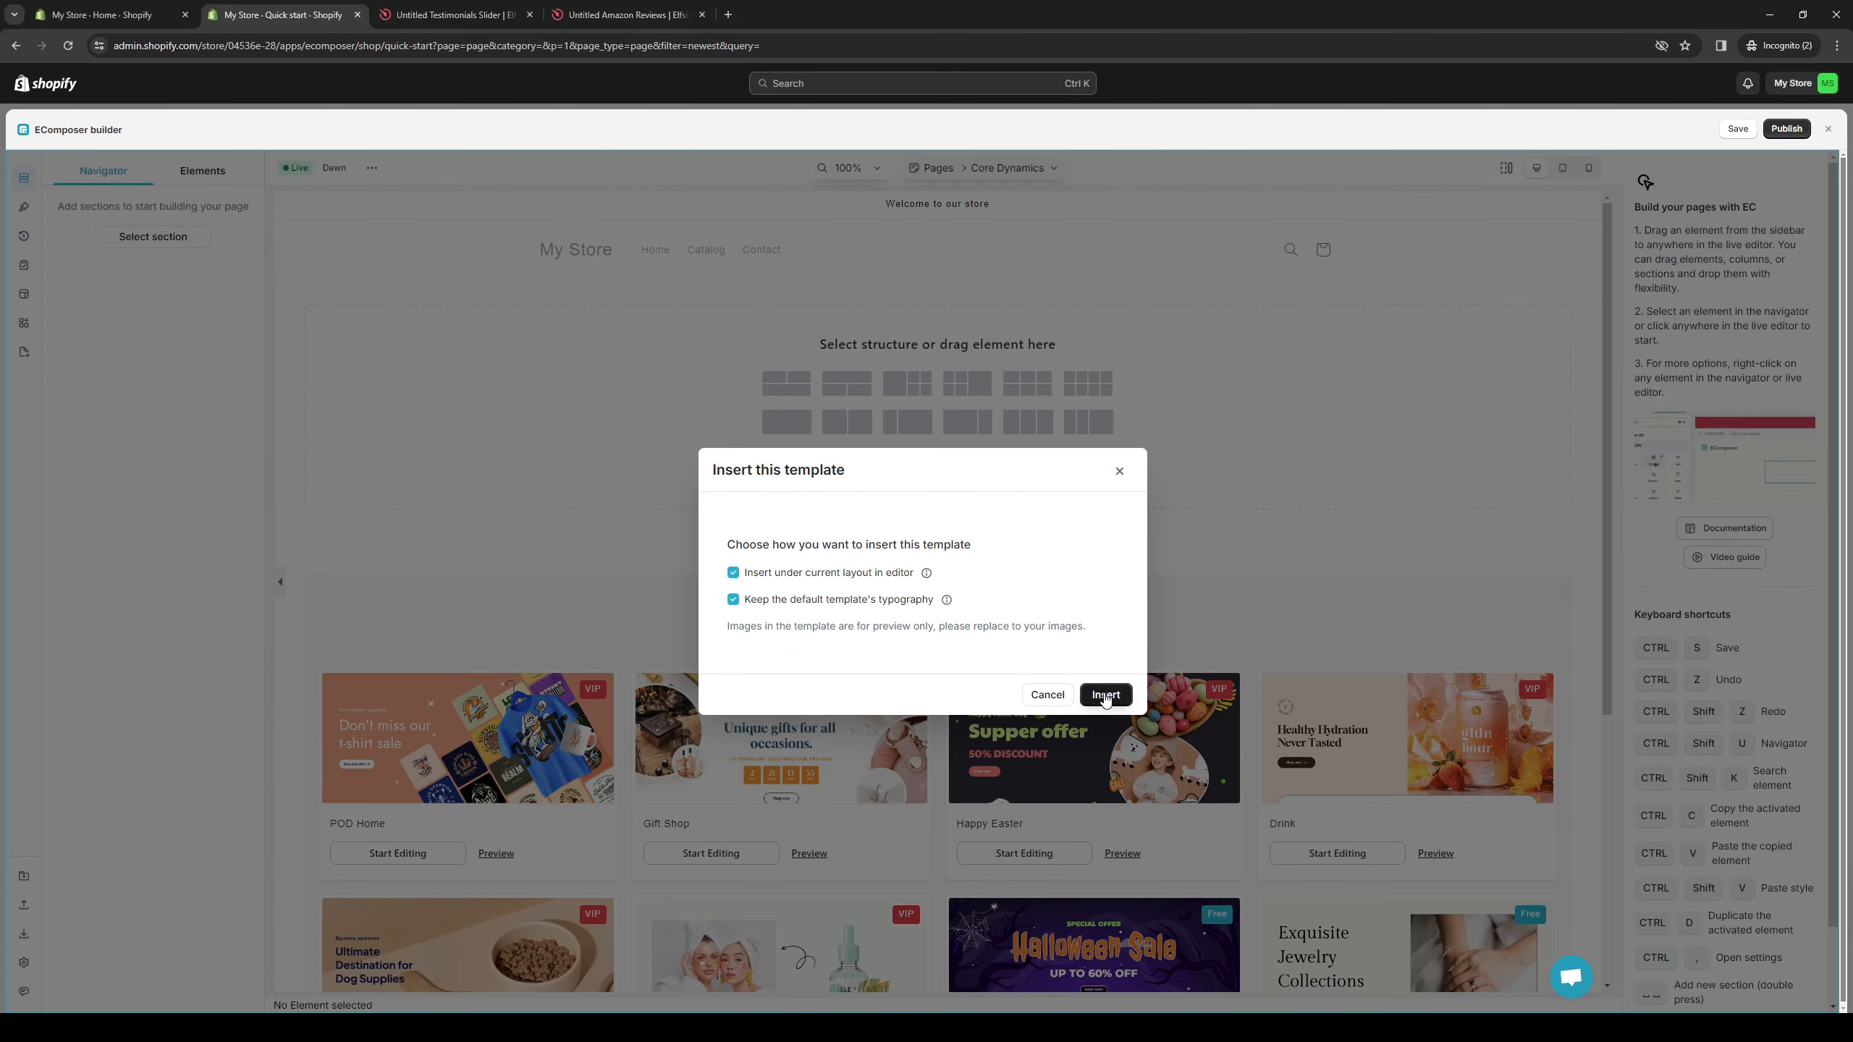
left_click(1105, 696)
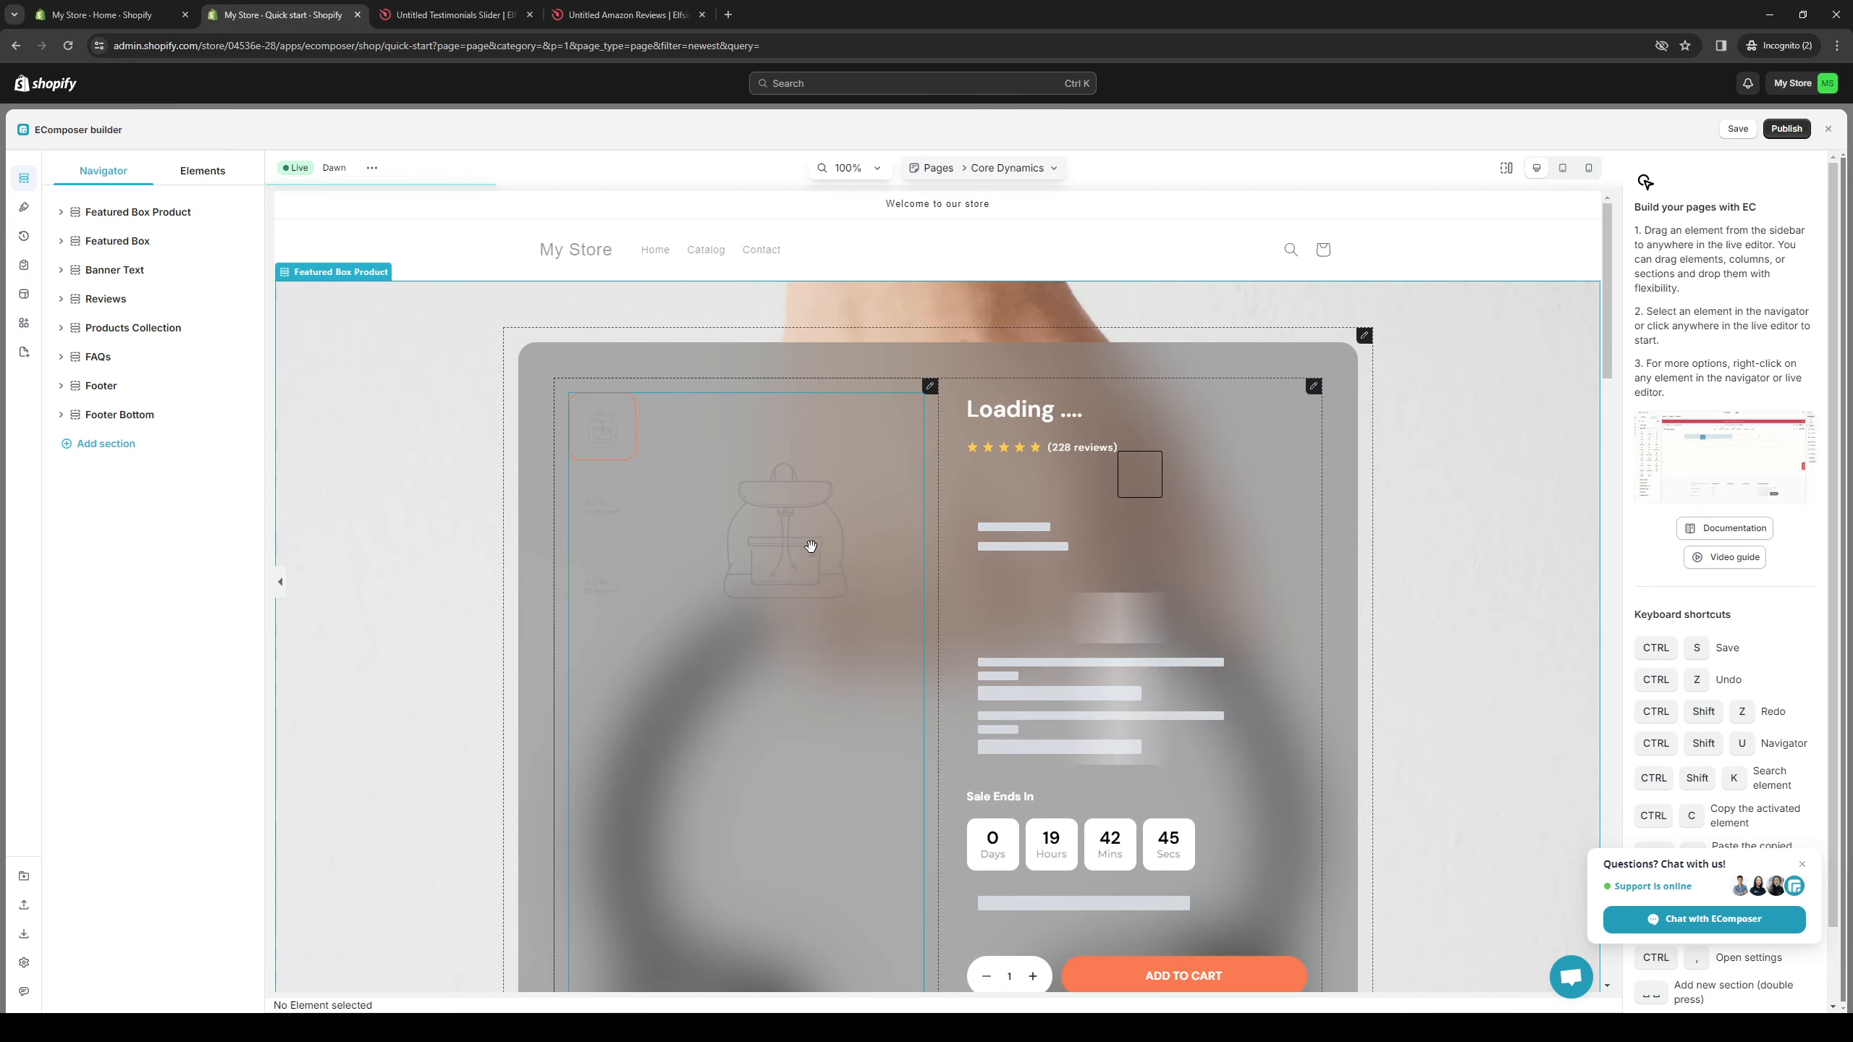
scroll(438, 606, "down", 5)
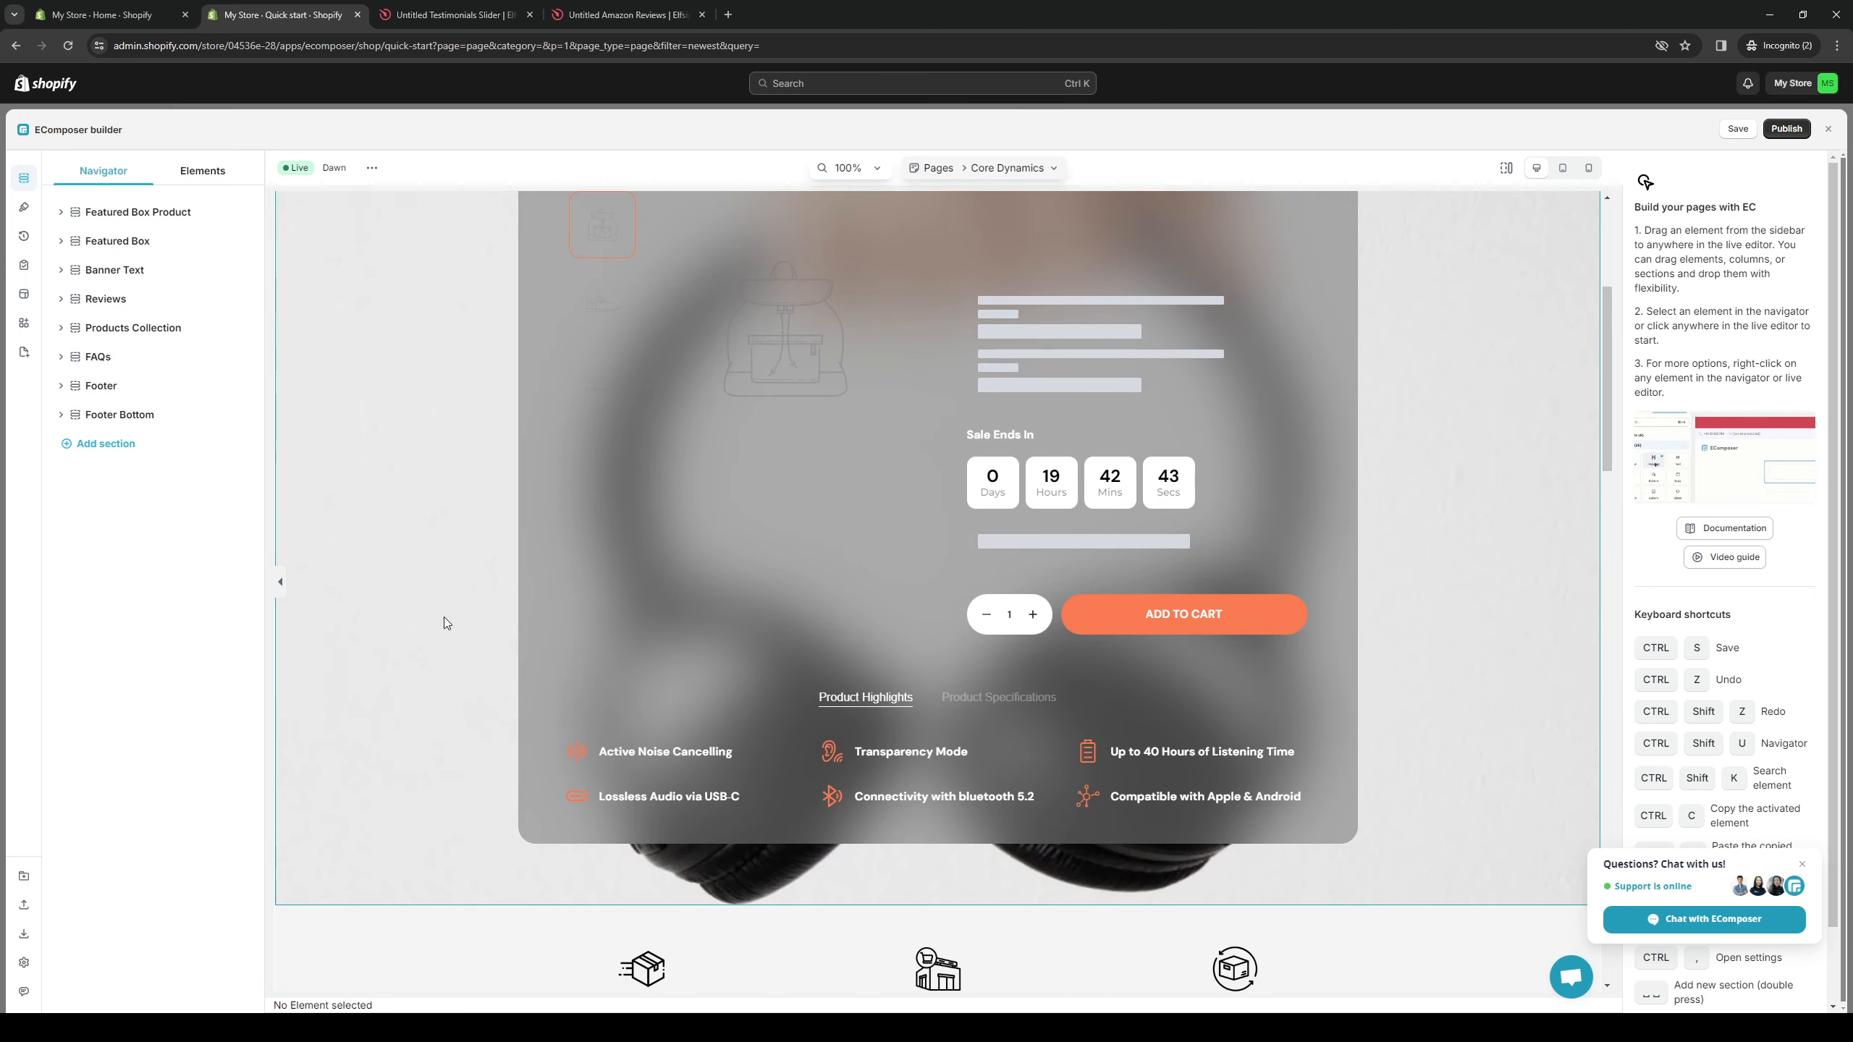
Search the Elements panel for 'test' and pick the Testimonials element.
left_click(181, 176)
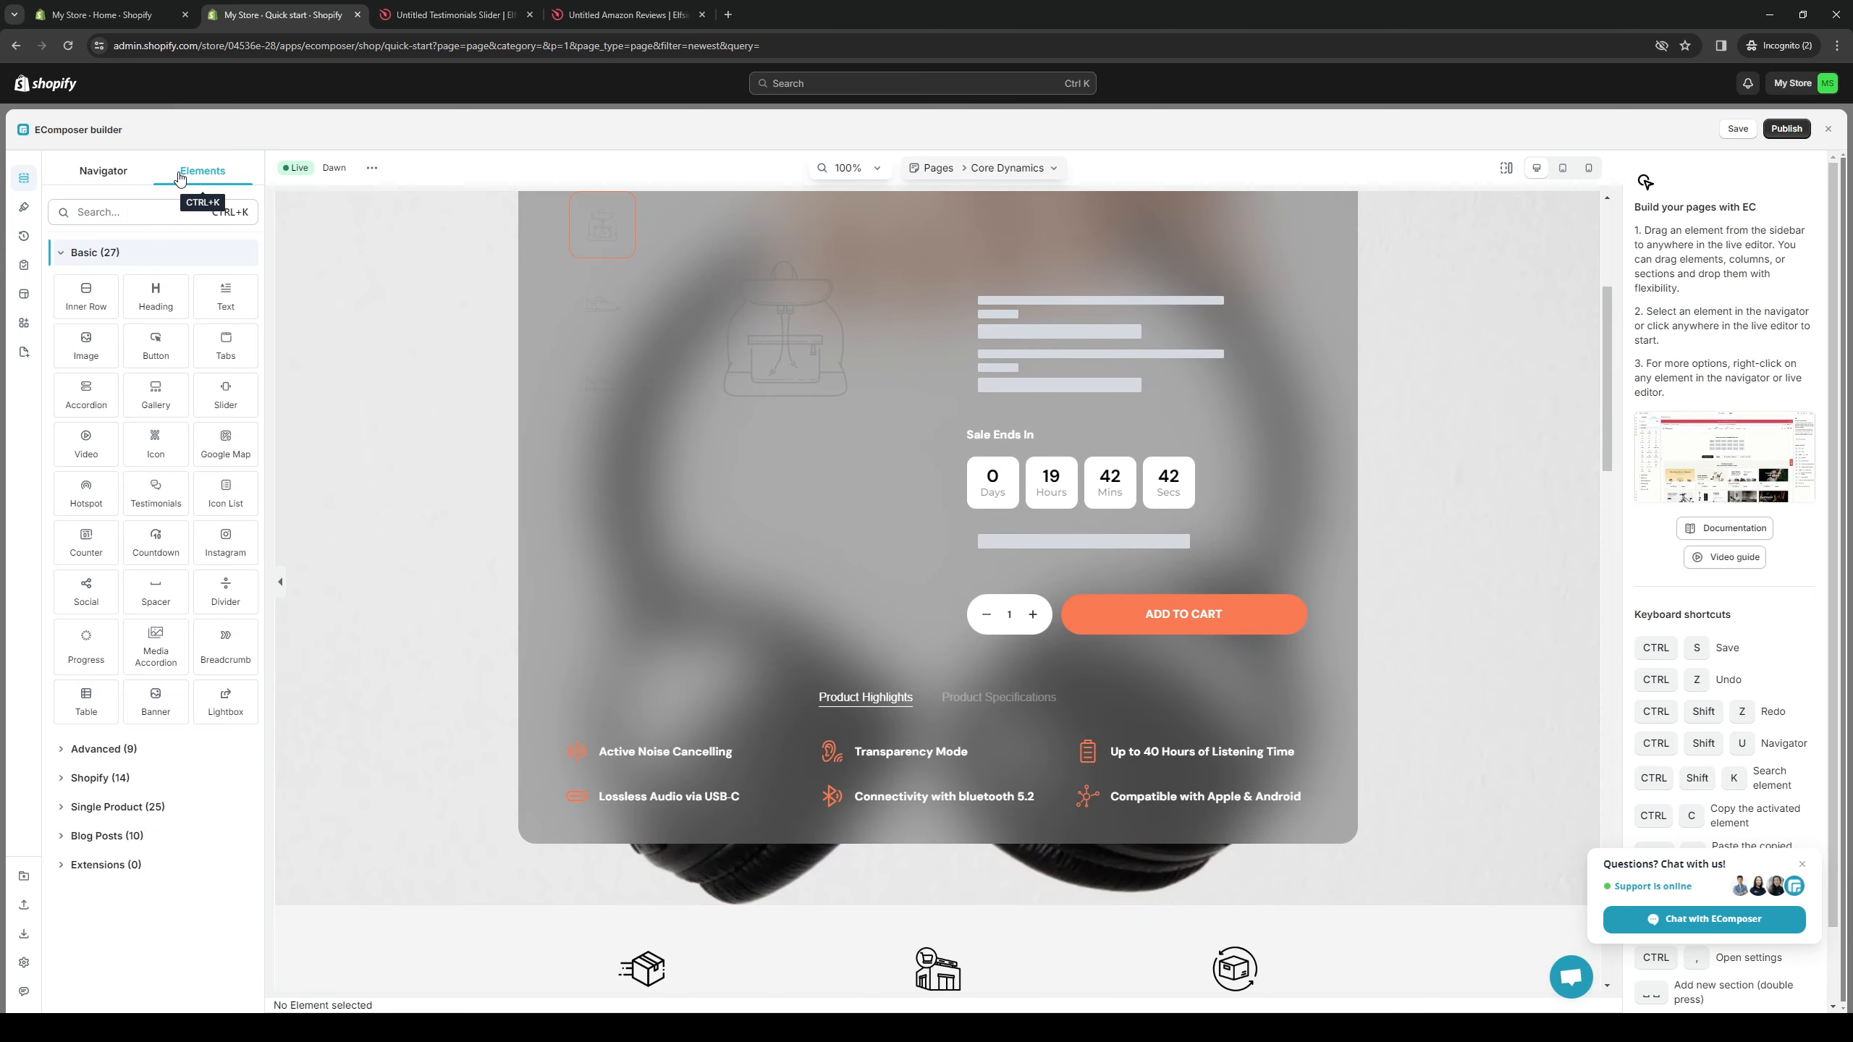
left_click(162, 213)
type("slider")
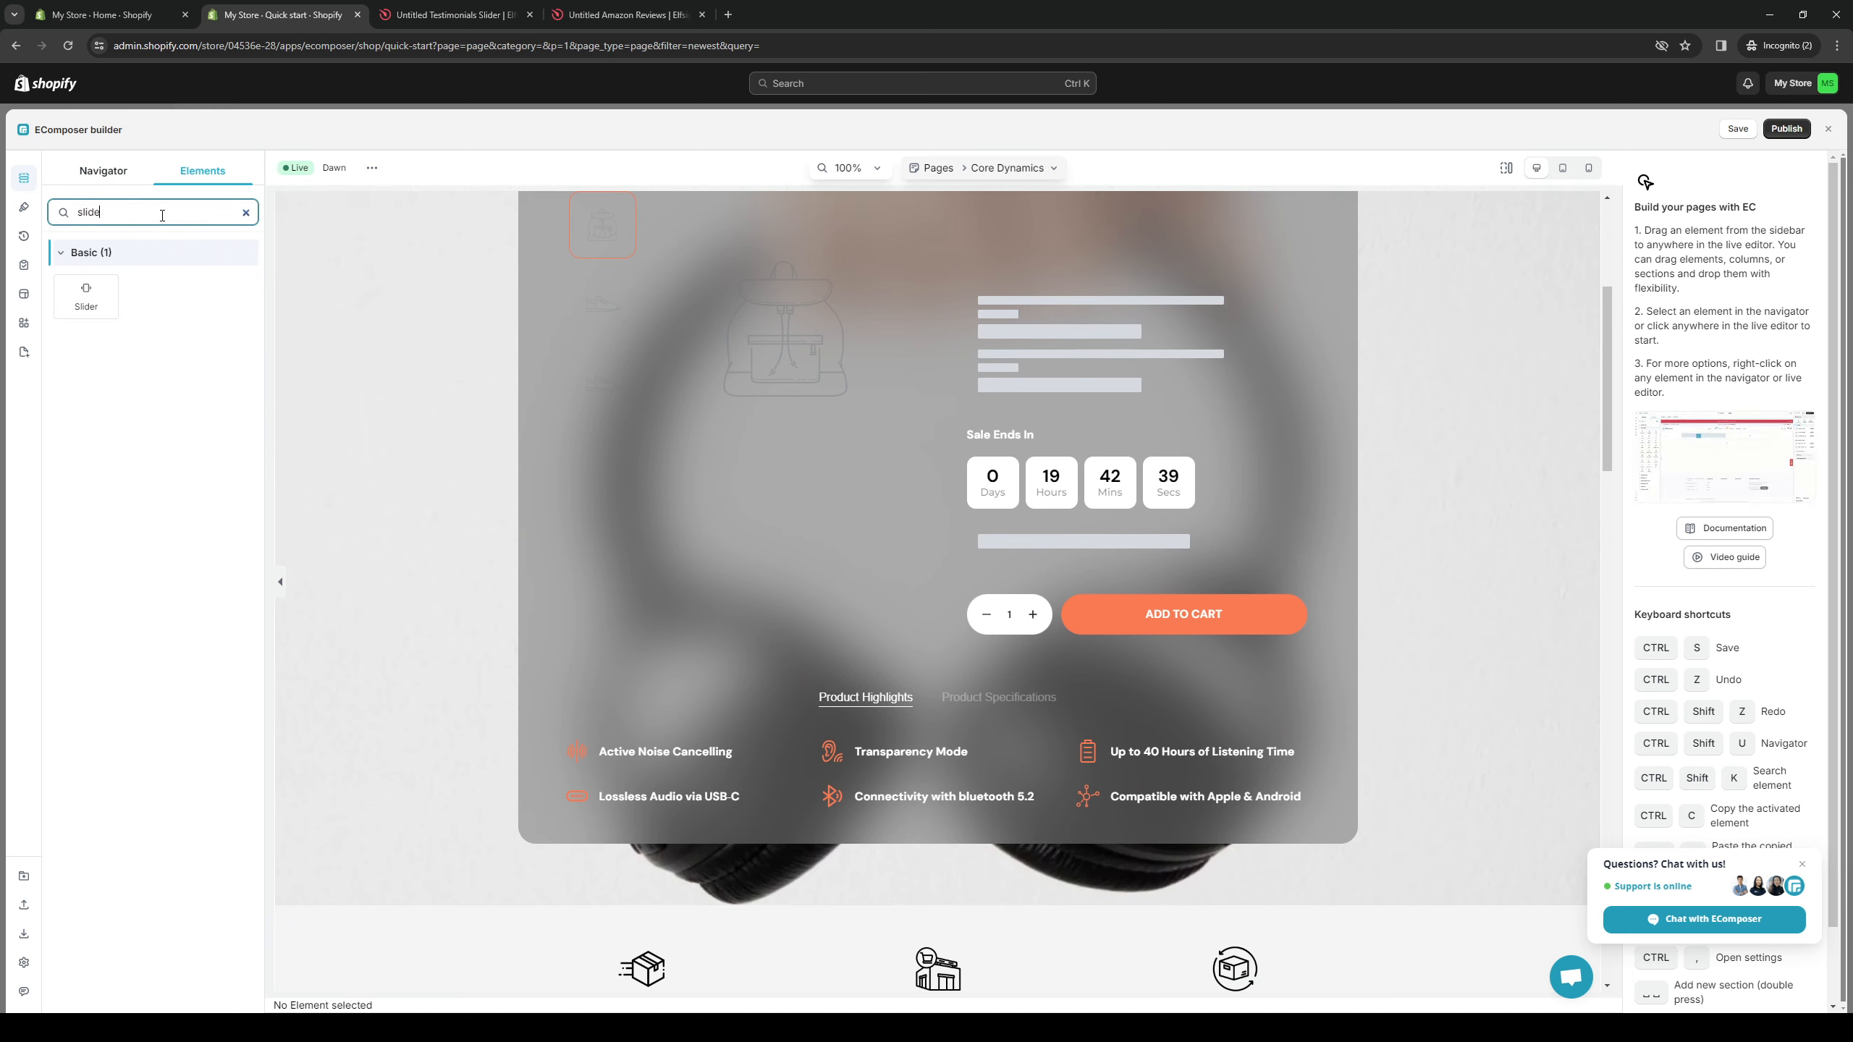
key("BackSpace")
key("BackSpace")
key("BackSpace")
key("BackSpace")
key("BackSpace")
key("BackSpace")
type("test")
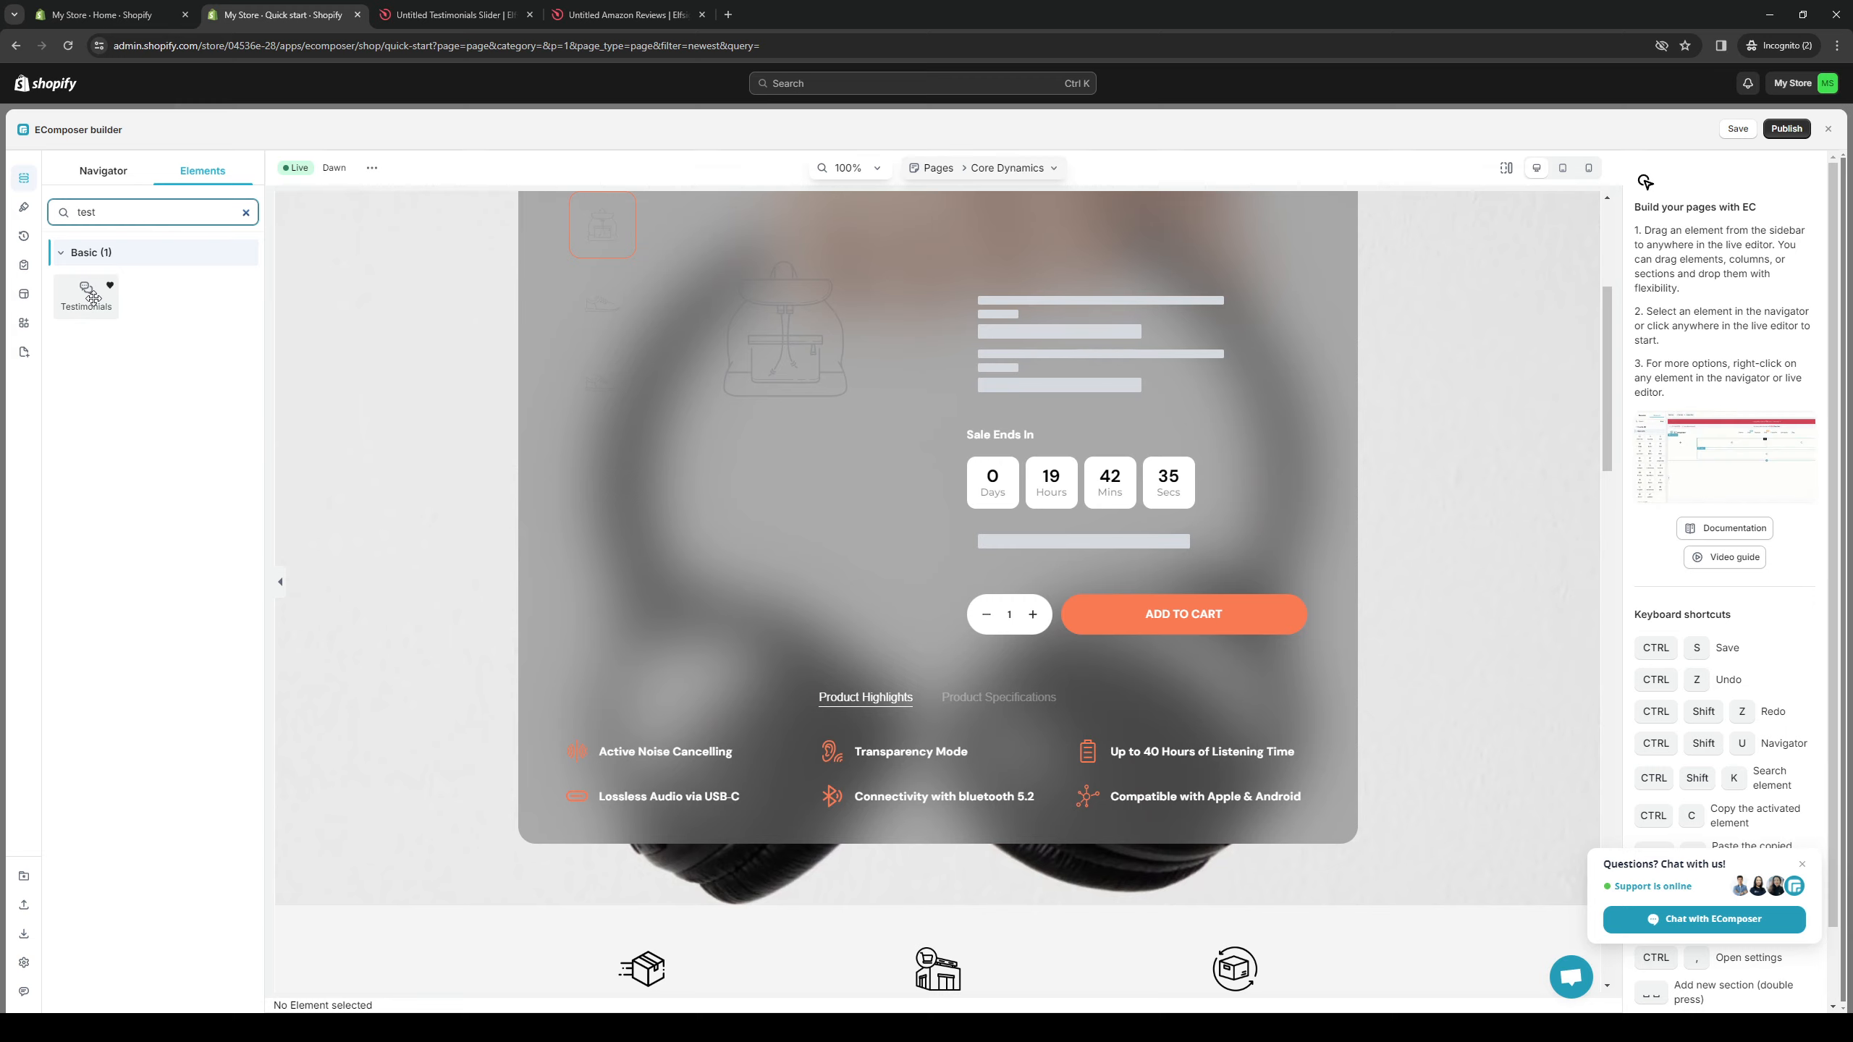
left_click(111, 403)
Place the Testimonials slider directly below the Fast and Free Delivery features row.
left_click_drag(86, 303, 767, 575)
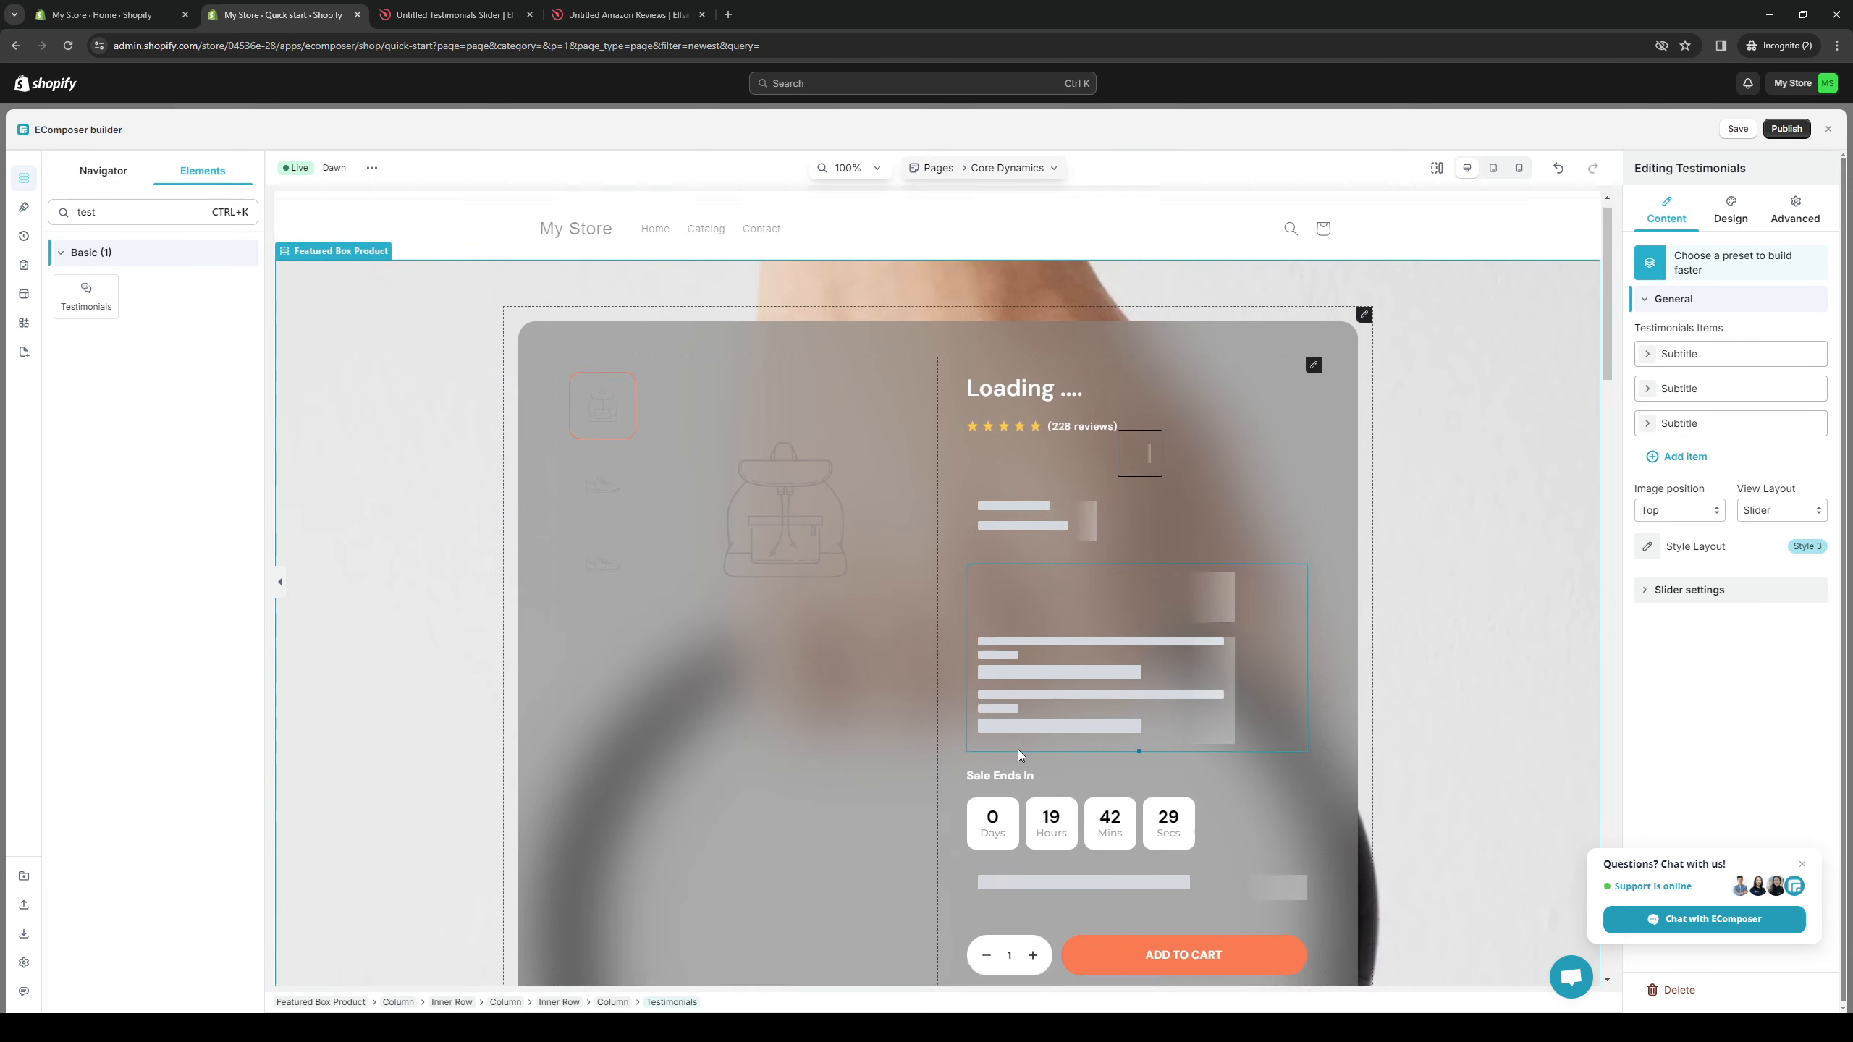
scroll(1018, 751, "down", 10)
scroll(1018, 751, "up", 10)
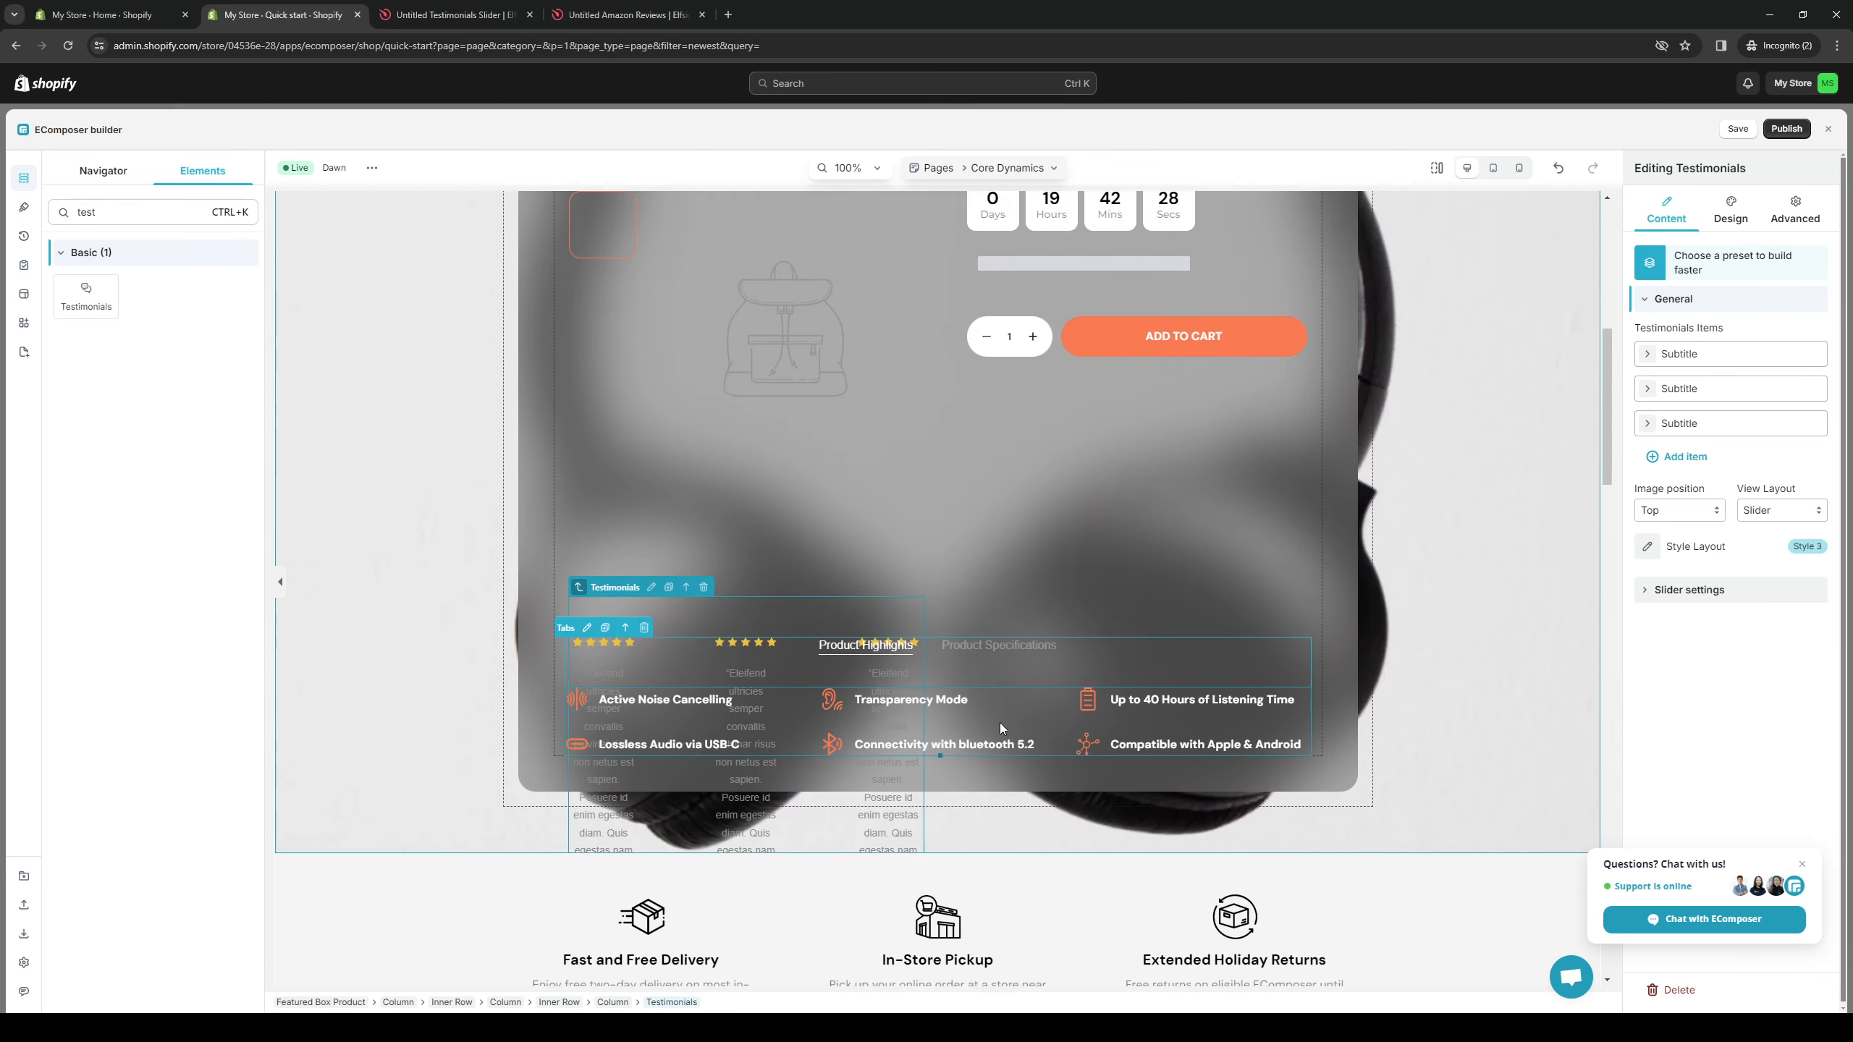
scroll(678, 373, "down", 6)
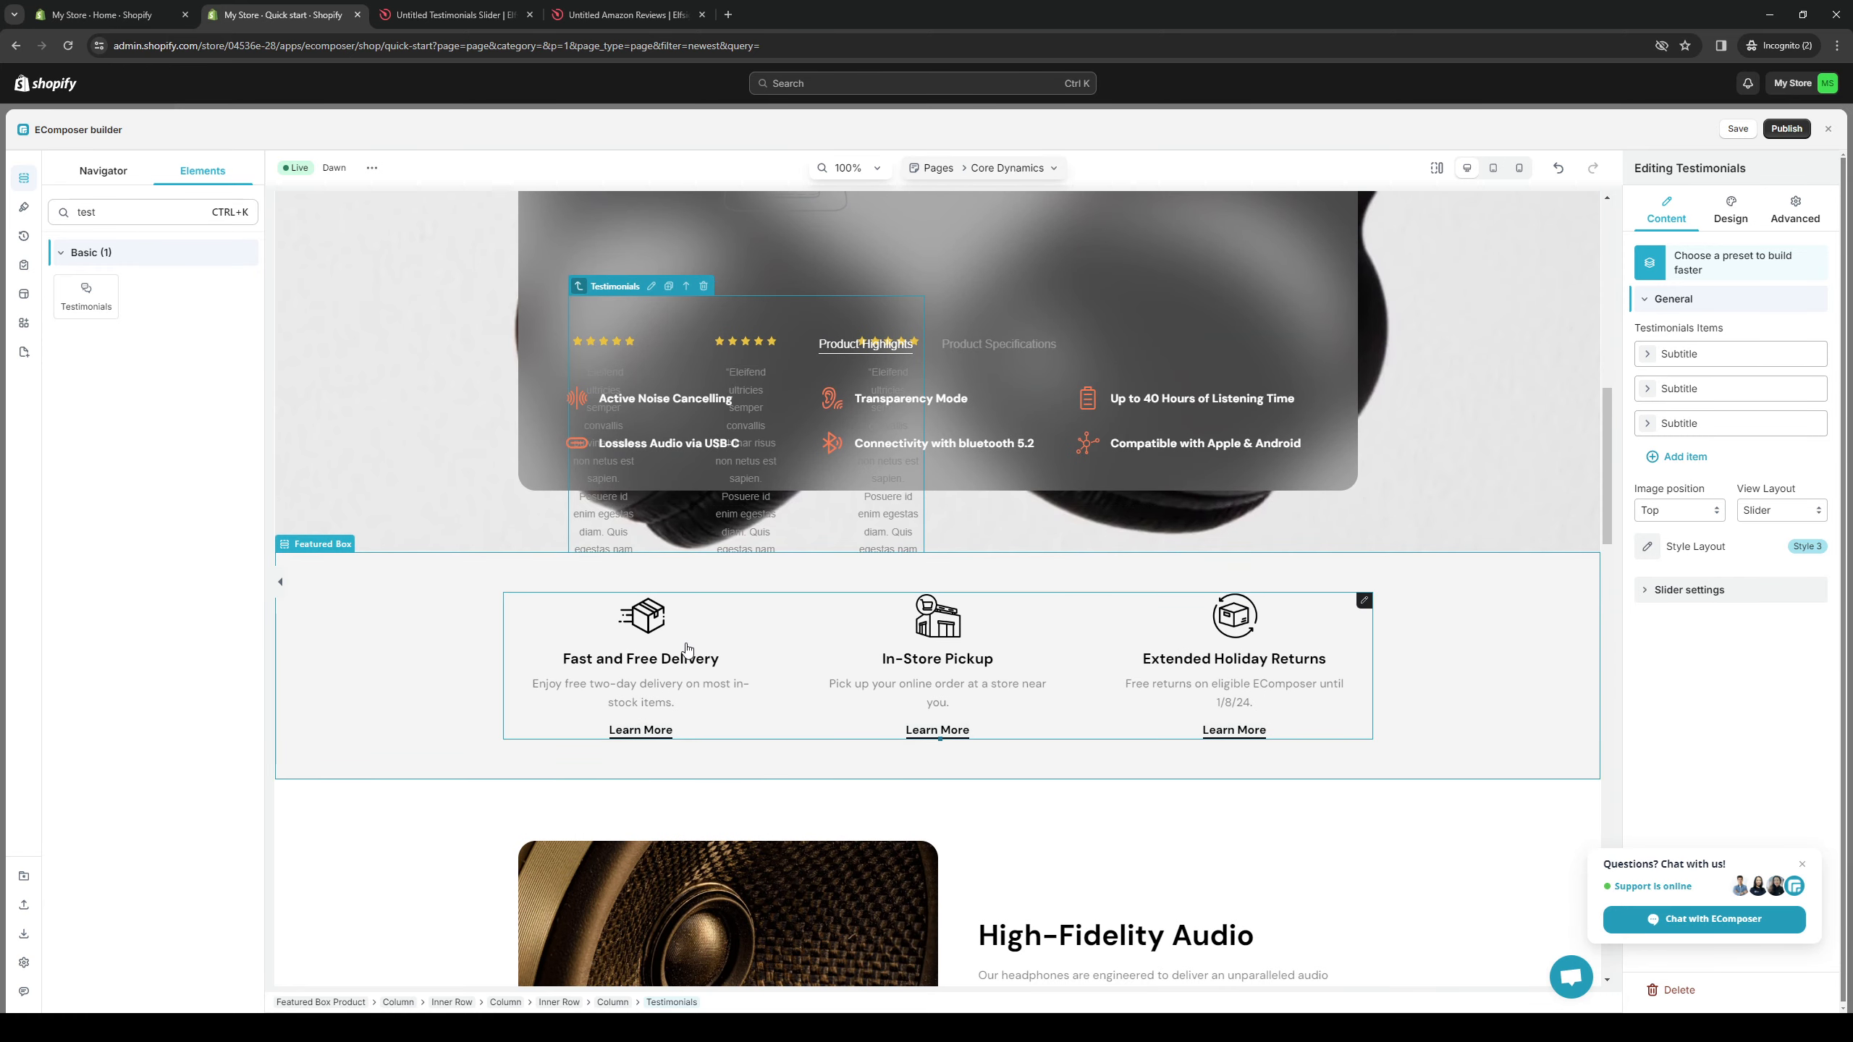
left_click(668, 660)
left_click_drag(86, 292, 738, 744)
scroll(756, 844, "down", 5)
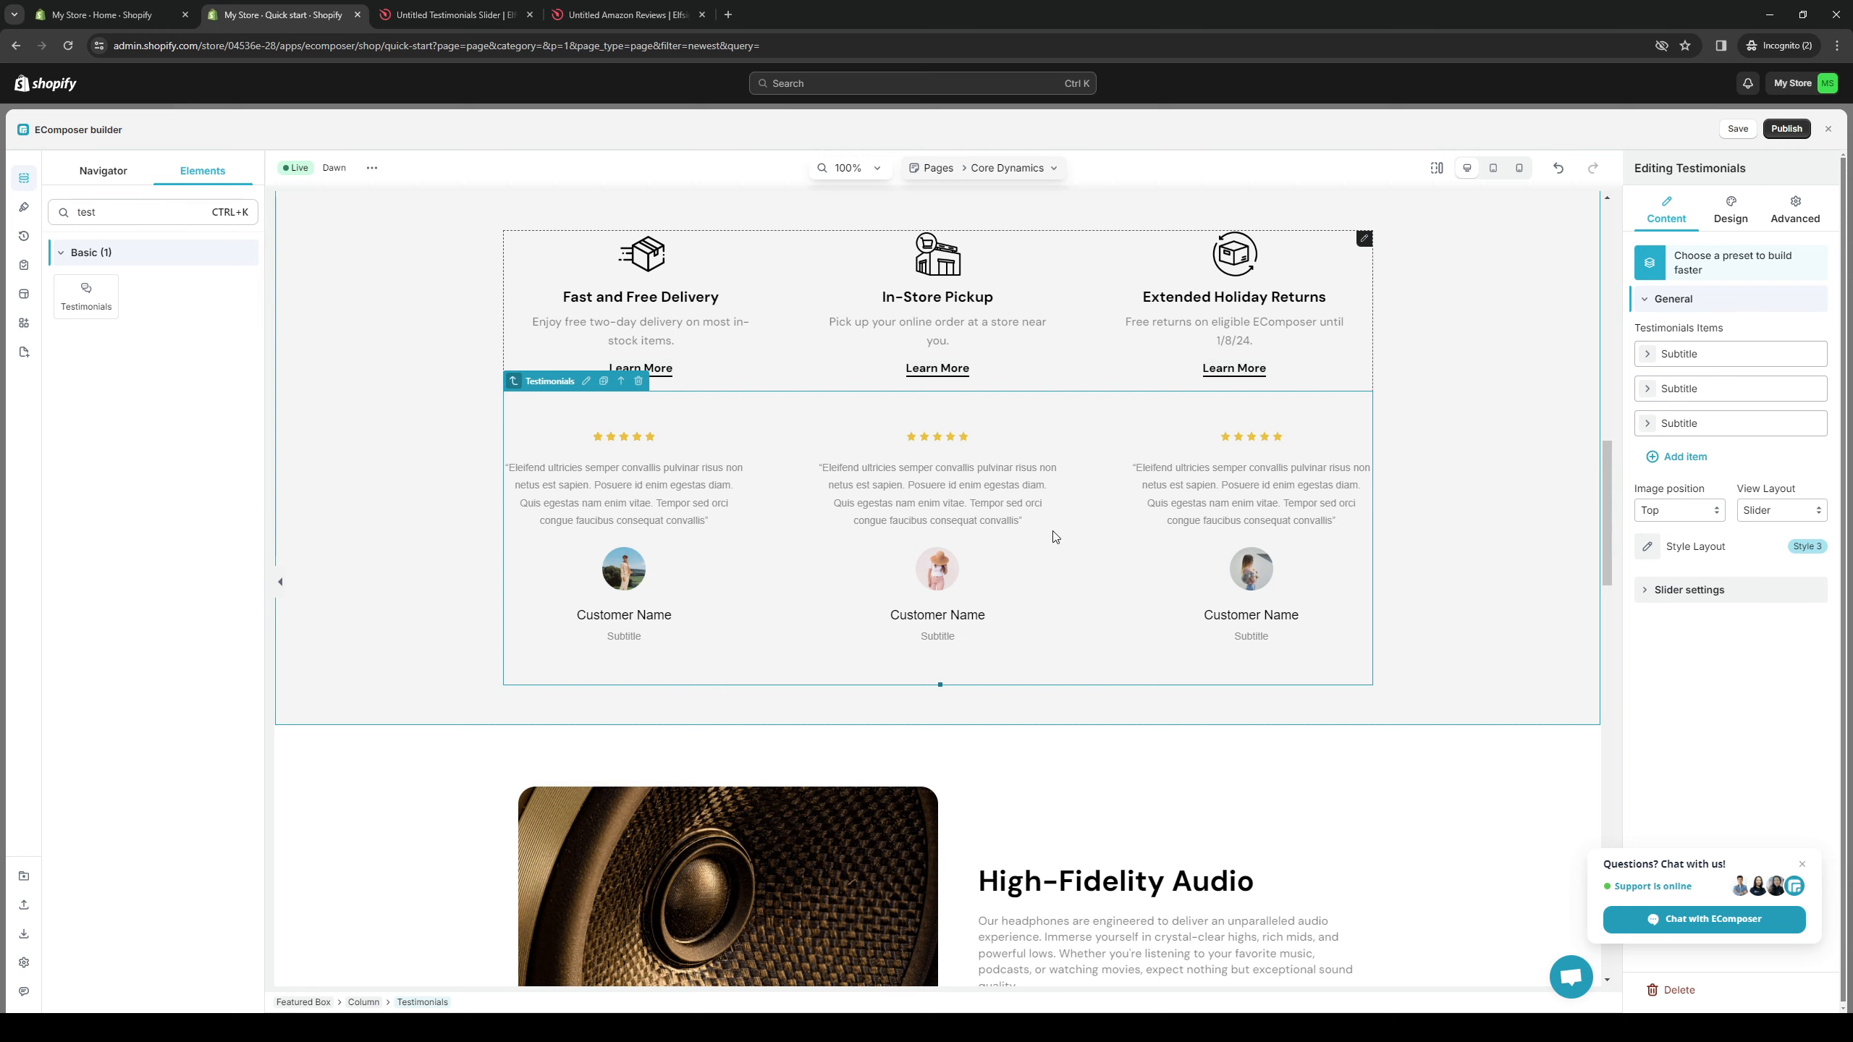
Expand the first testimonial and browse the avatar image picker, leaving the avatar unchanged.
left_click(1678, 356)
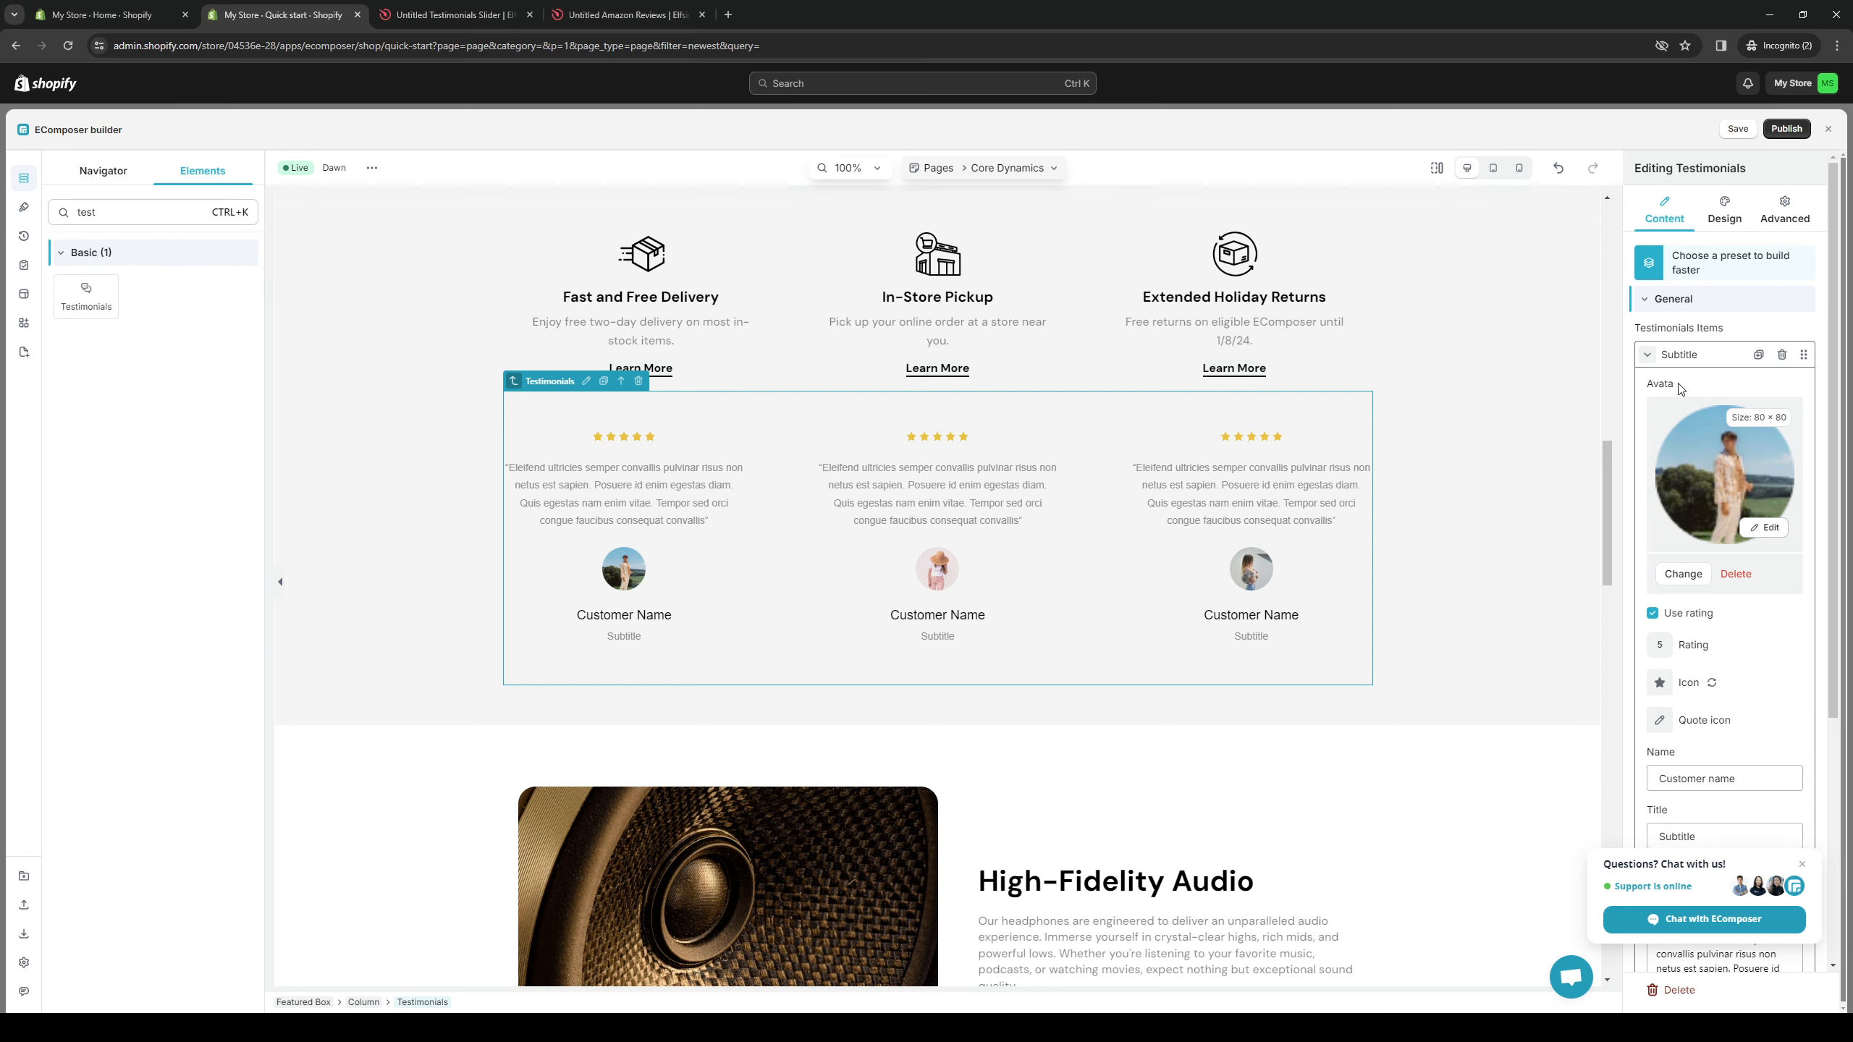
left_click(1712, 496)
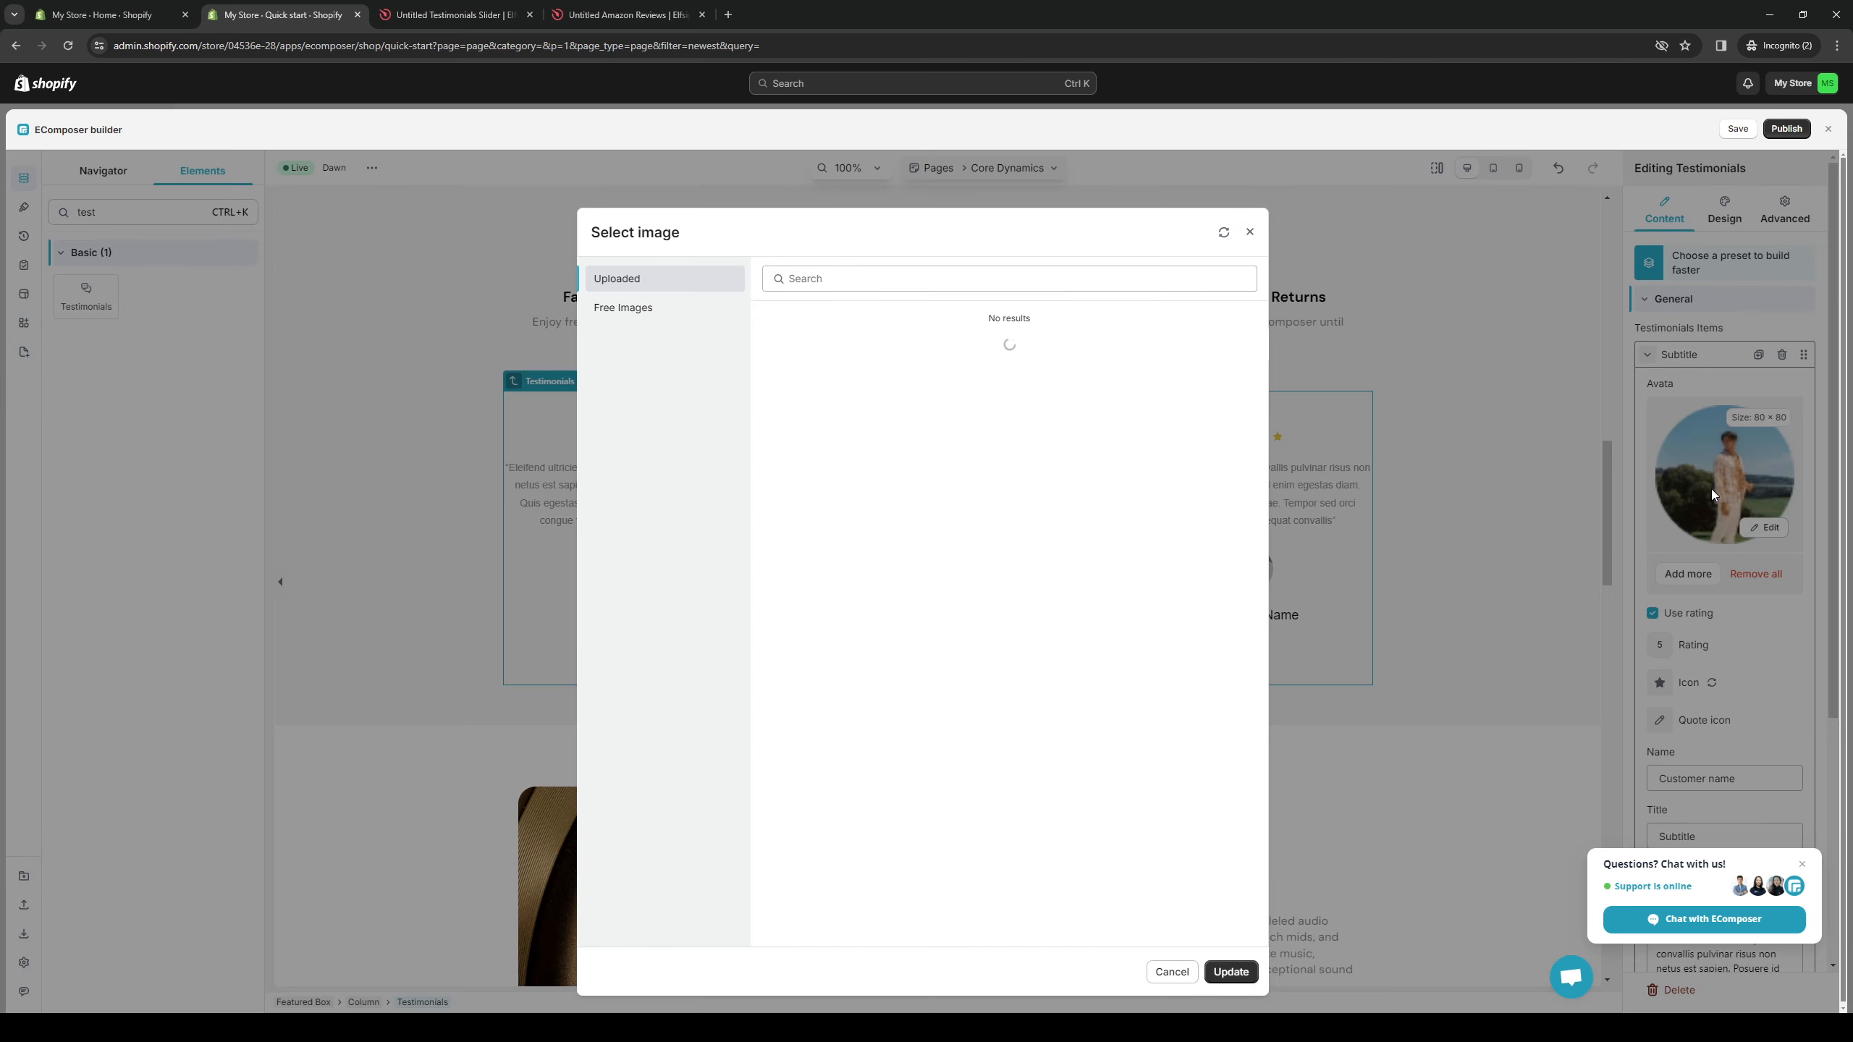
left_click(676, 317)
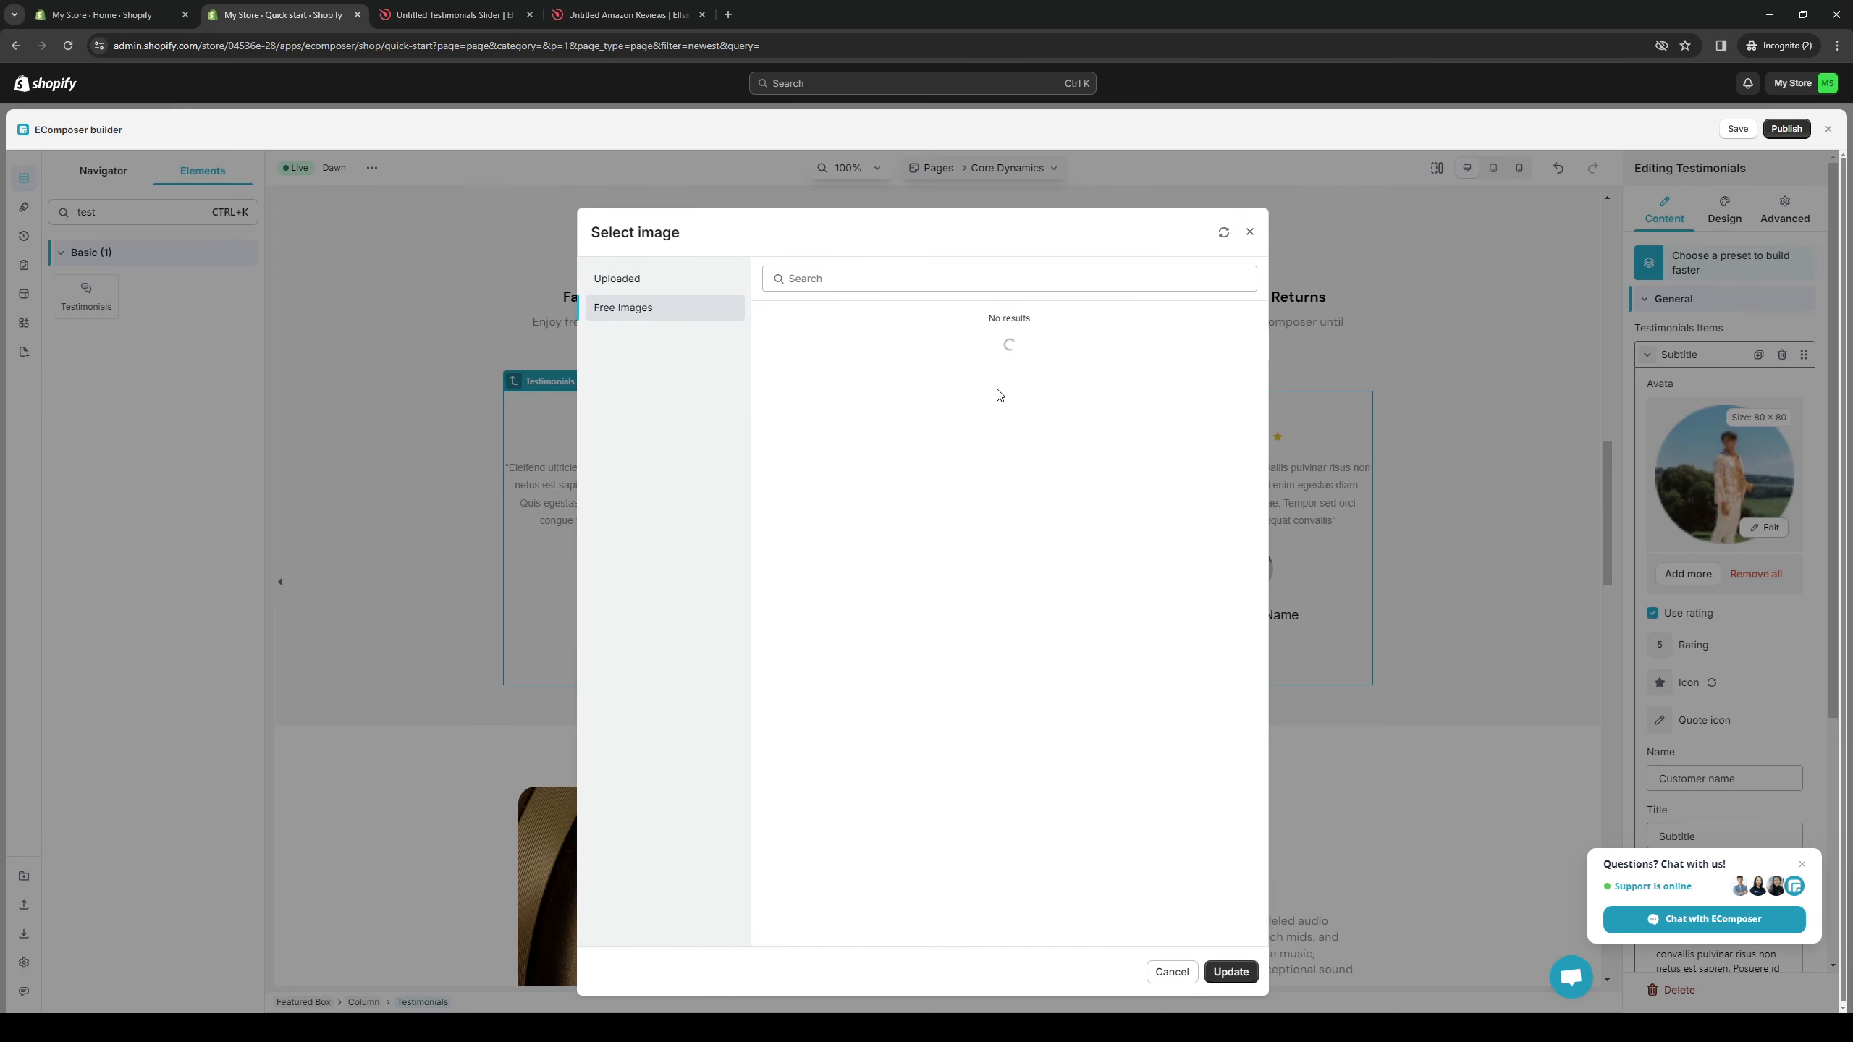
left_click(680, 280)
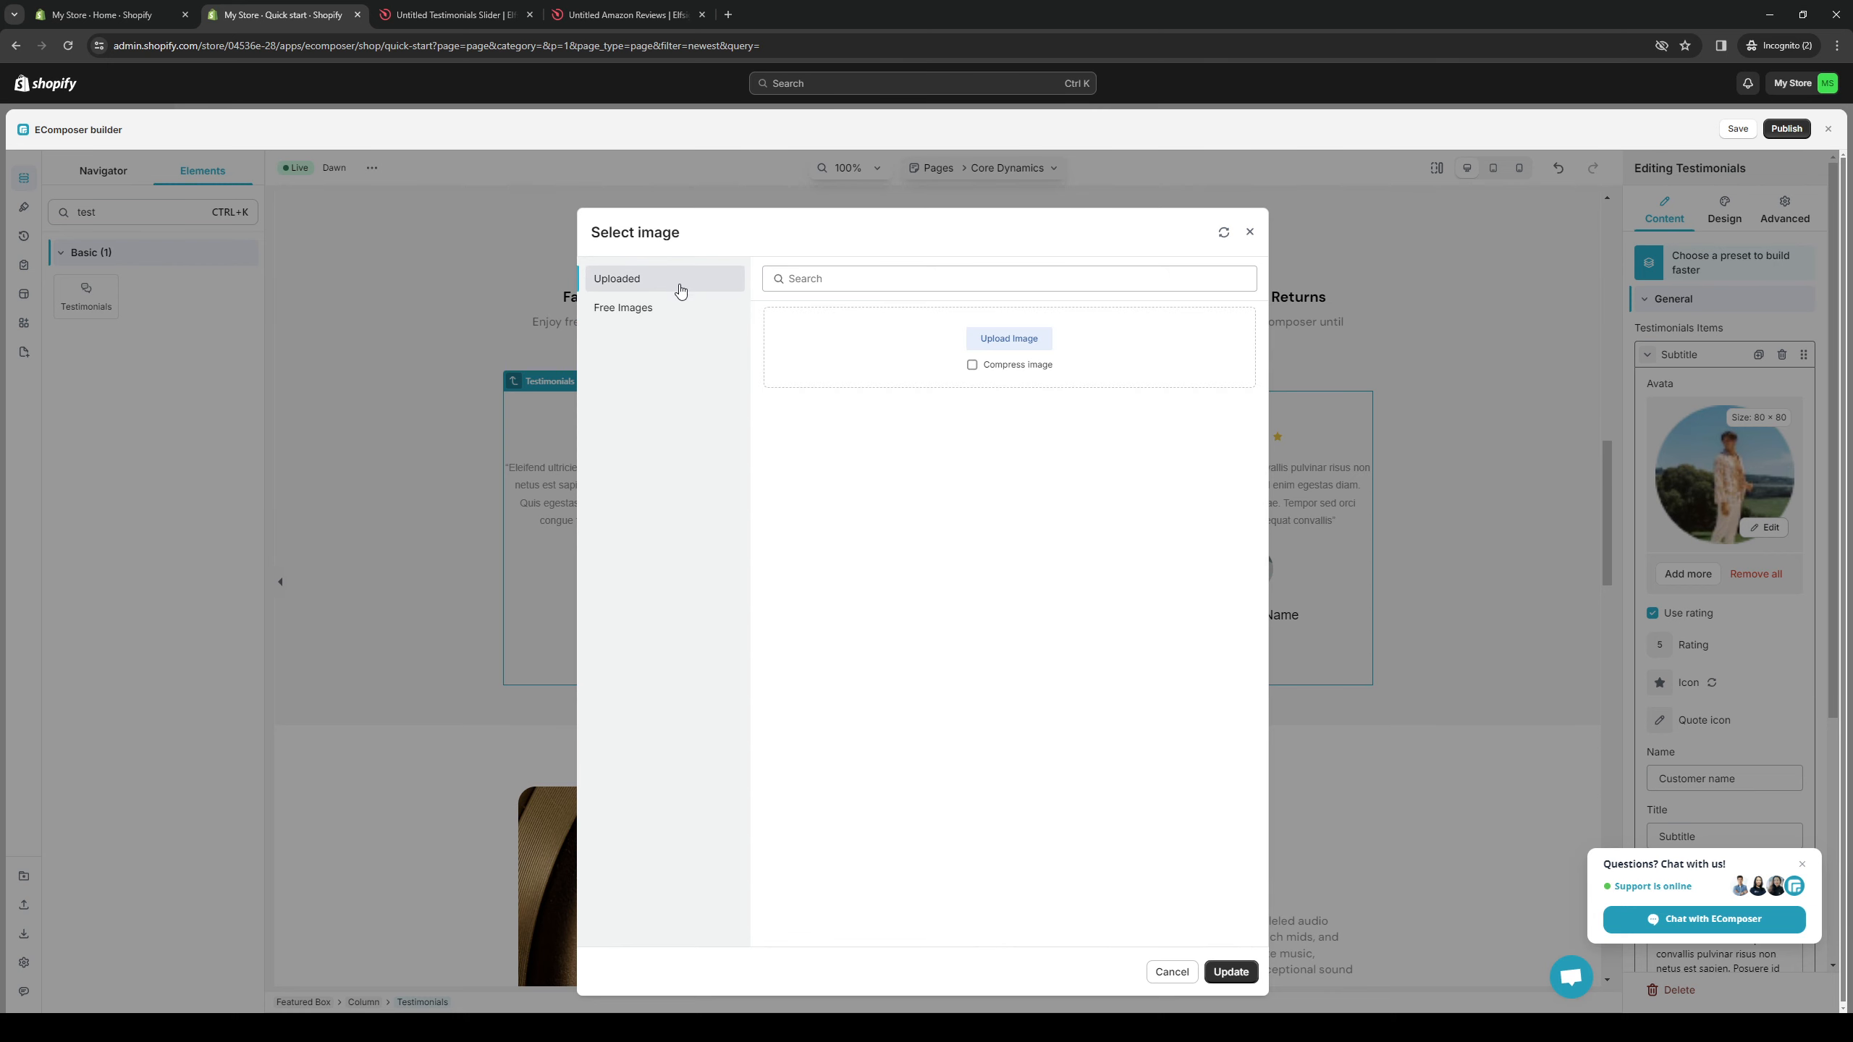
left_click(1250, 232)
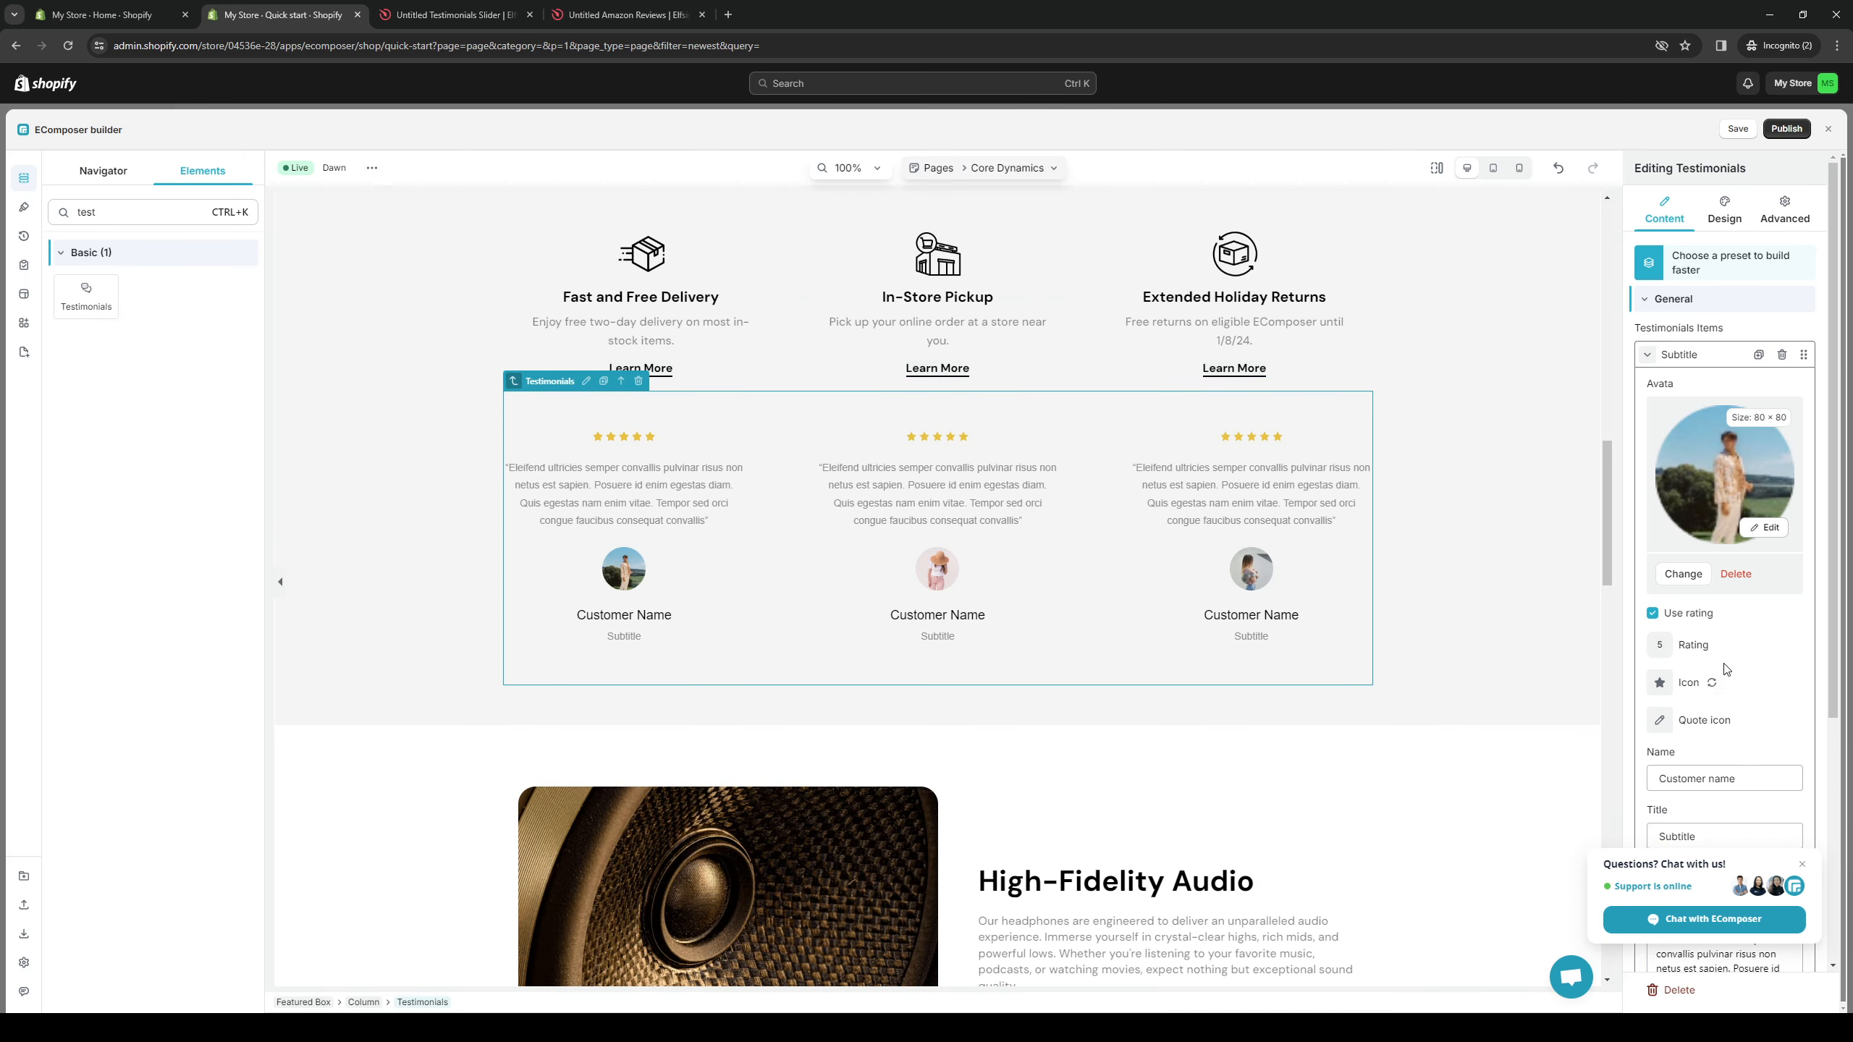
Enter a reviewer name and the title 'Best Headphones I ever got' for the first testimonial.
triple_click(1724, 778)
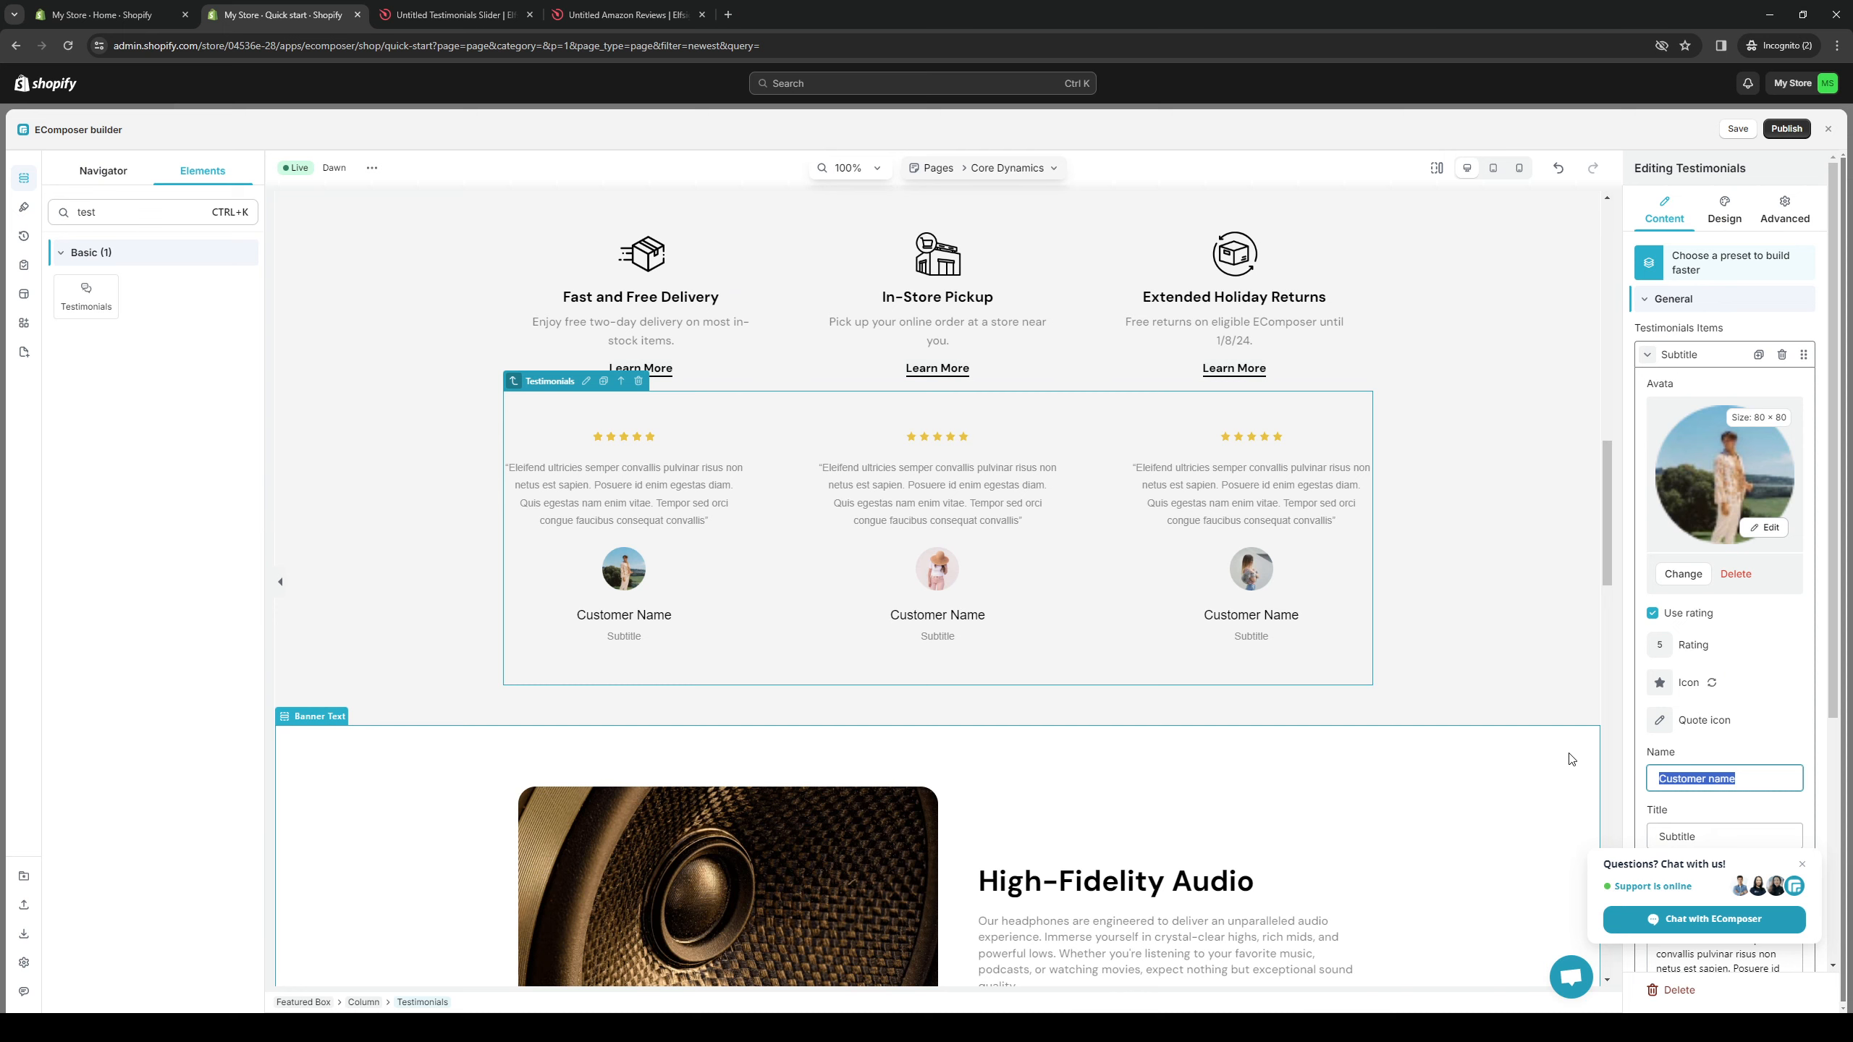
type("Gerald")
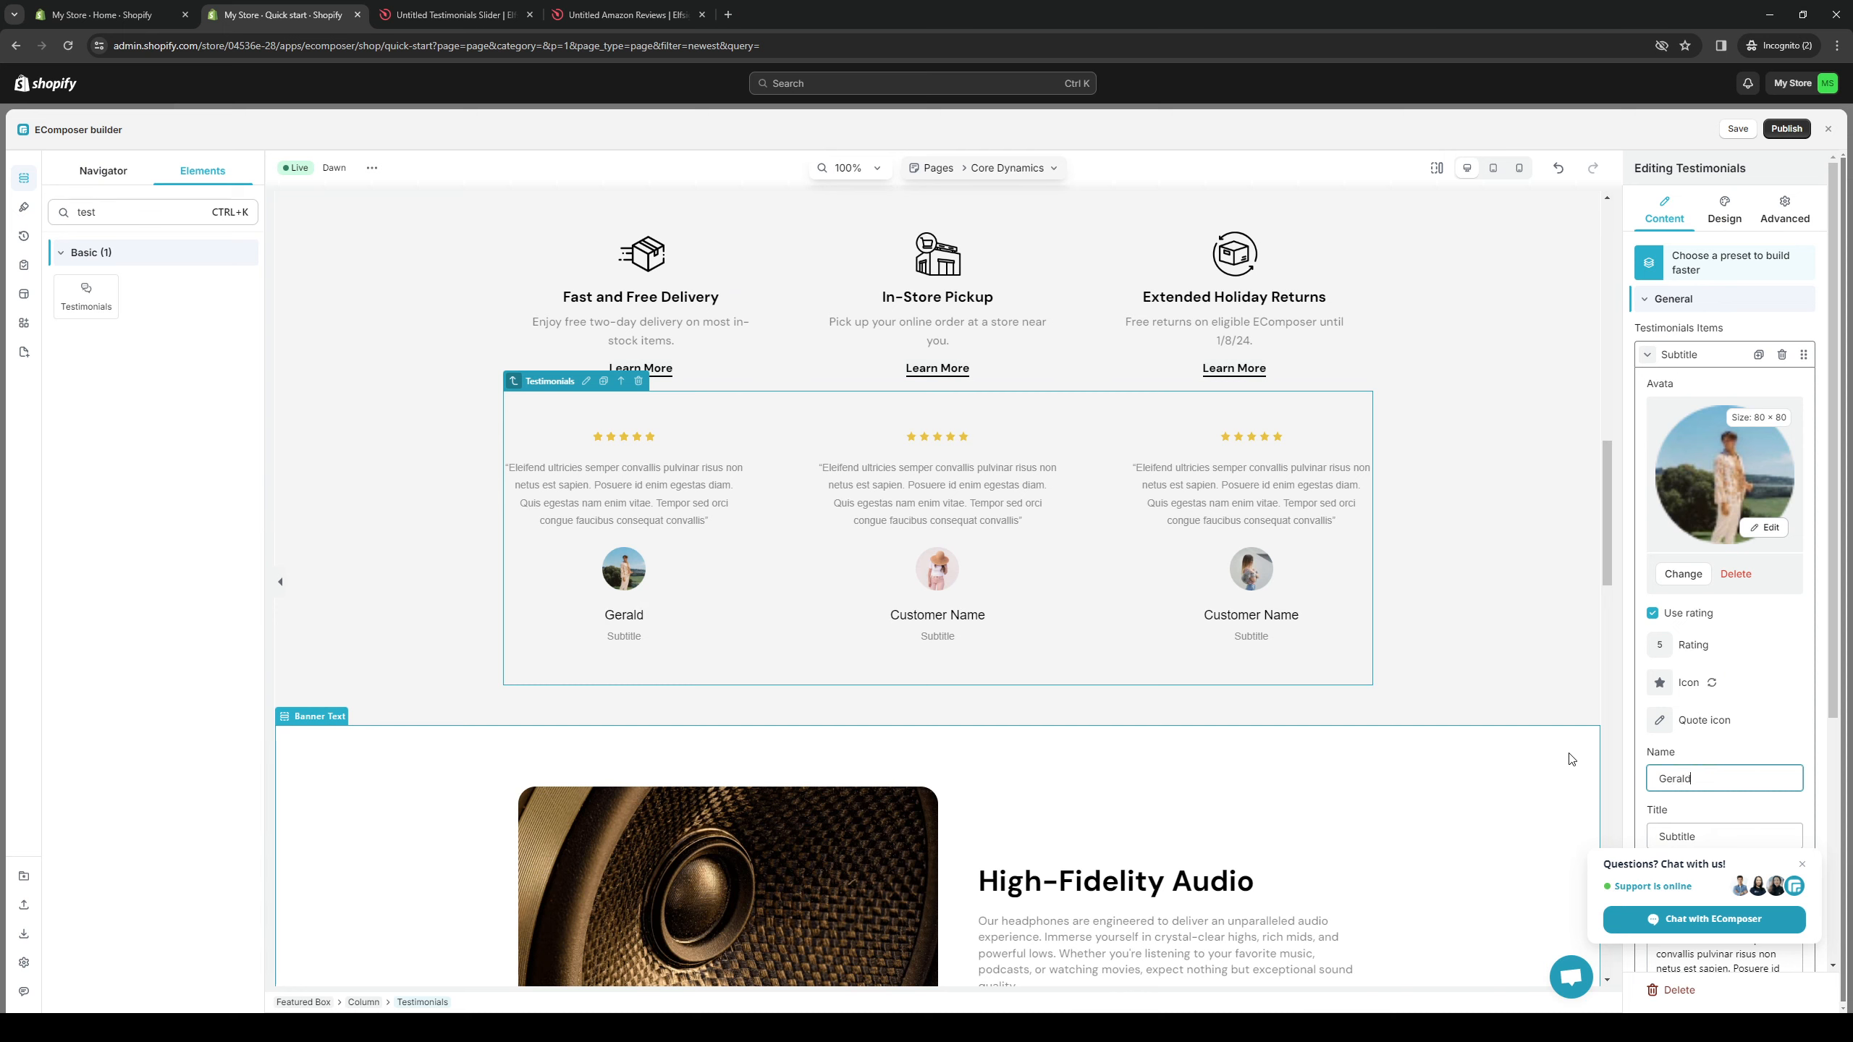
scroll(1716, 757, "down", 1)
left_click_drag(1714, 756, 1663, 763)
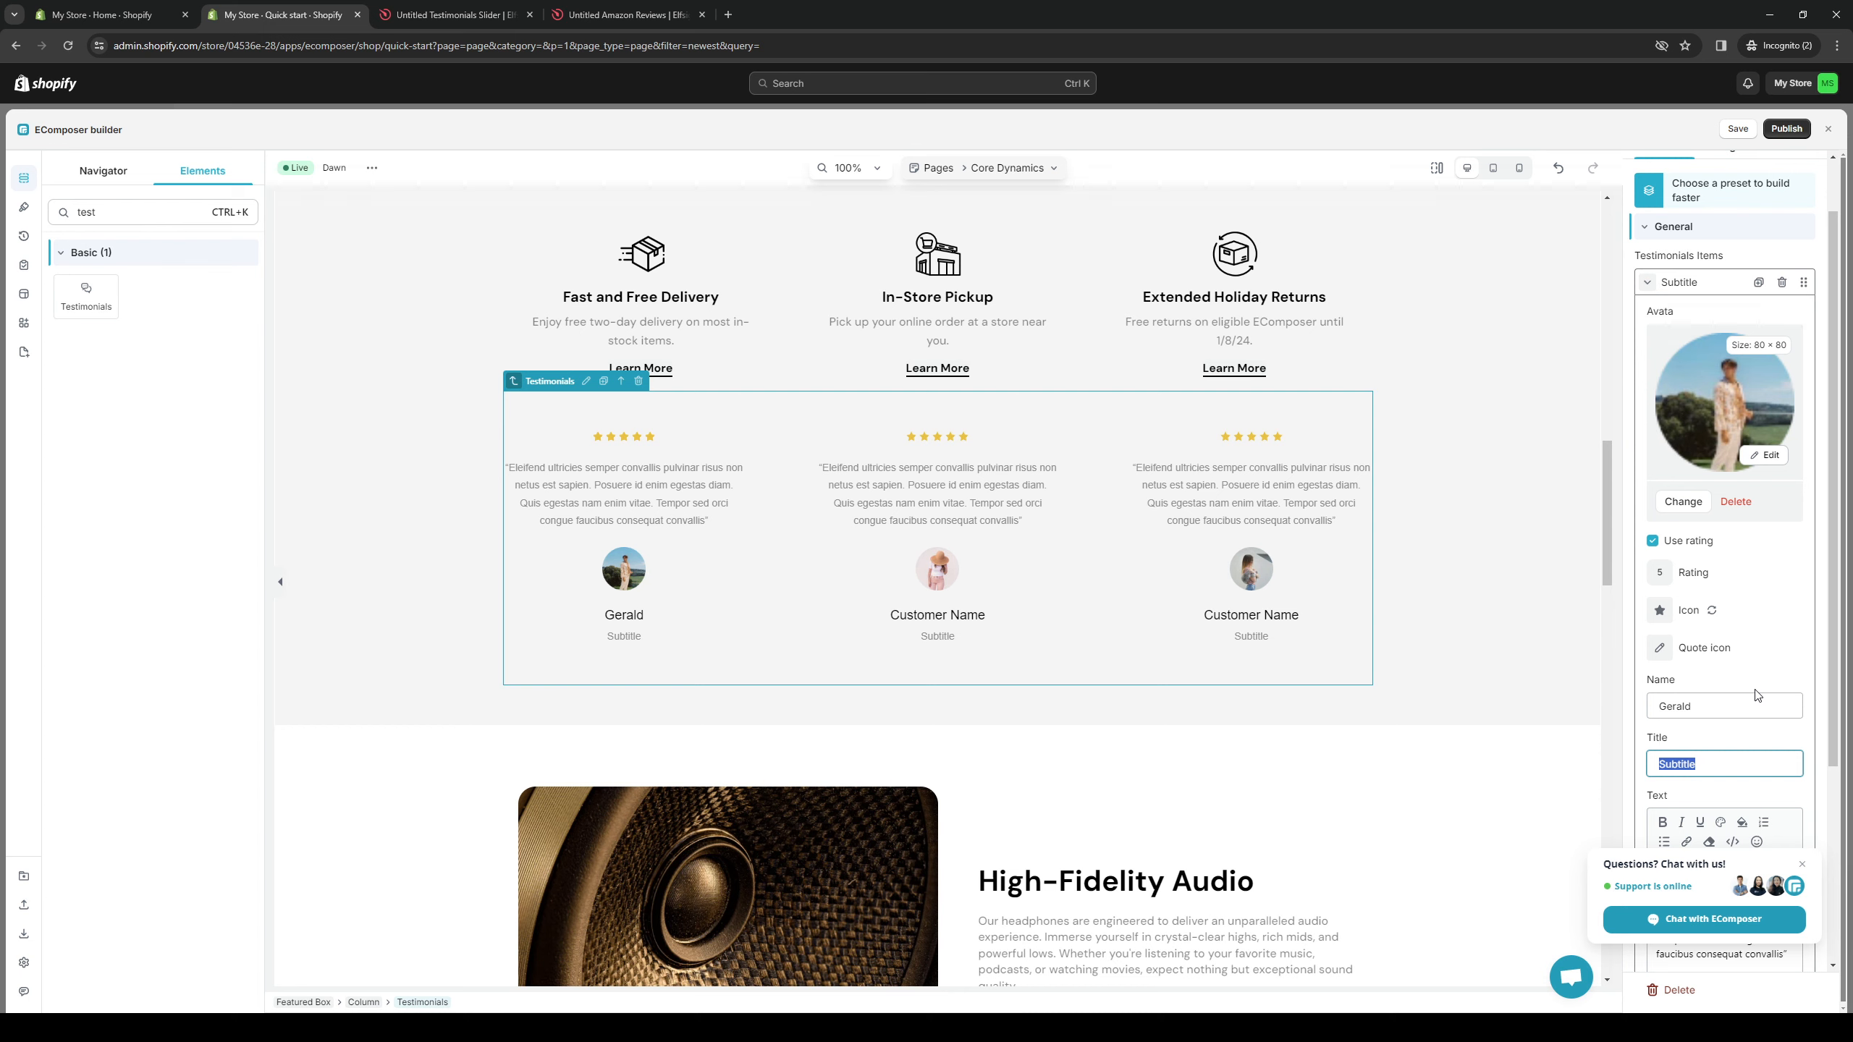
type("Best Headphones I ever got")
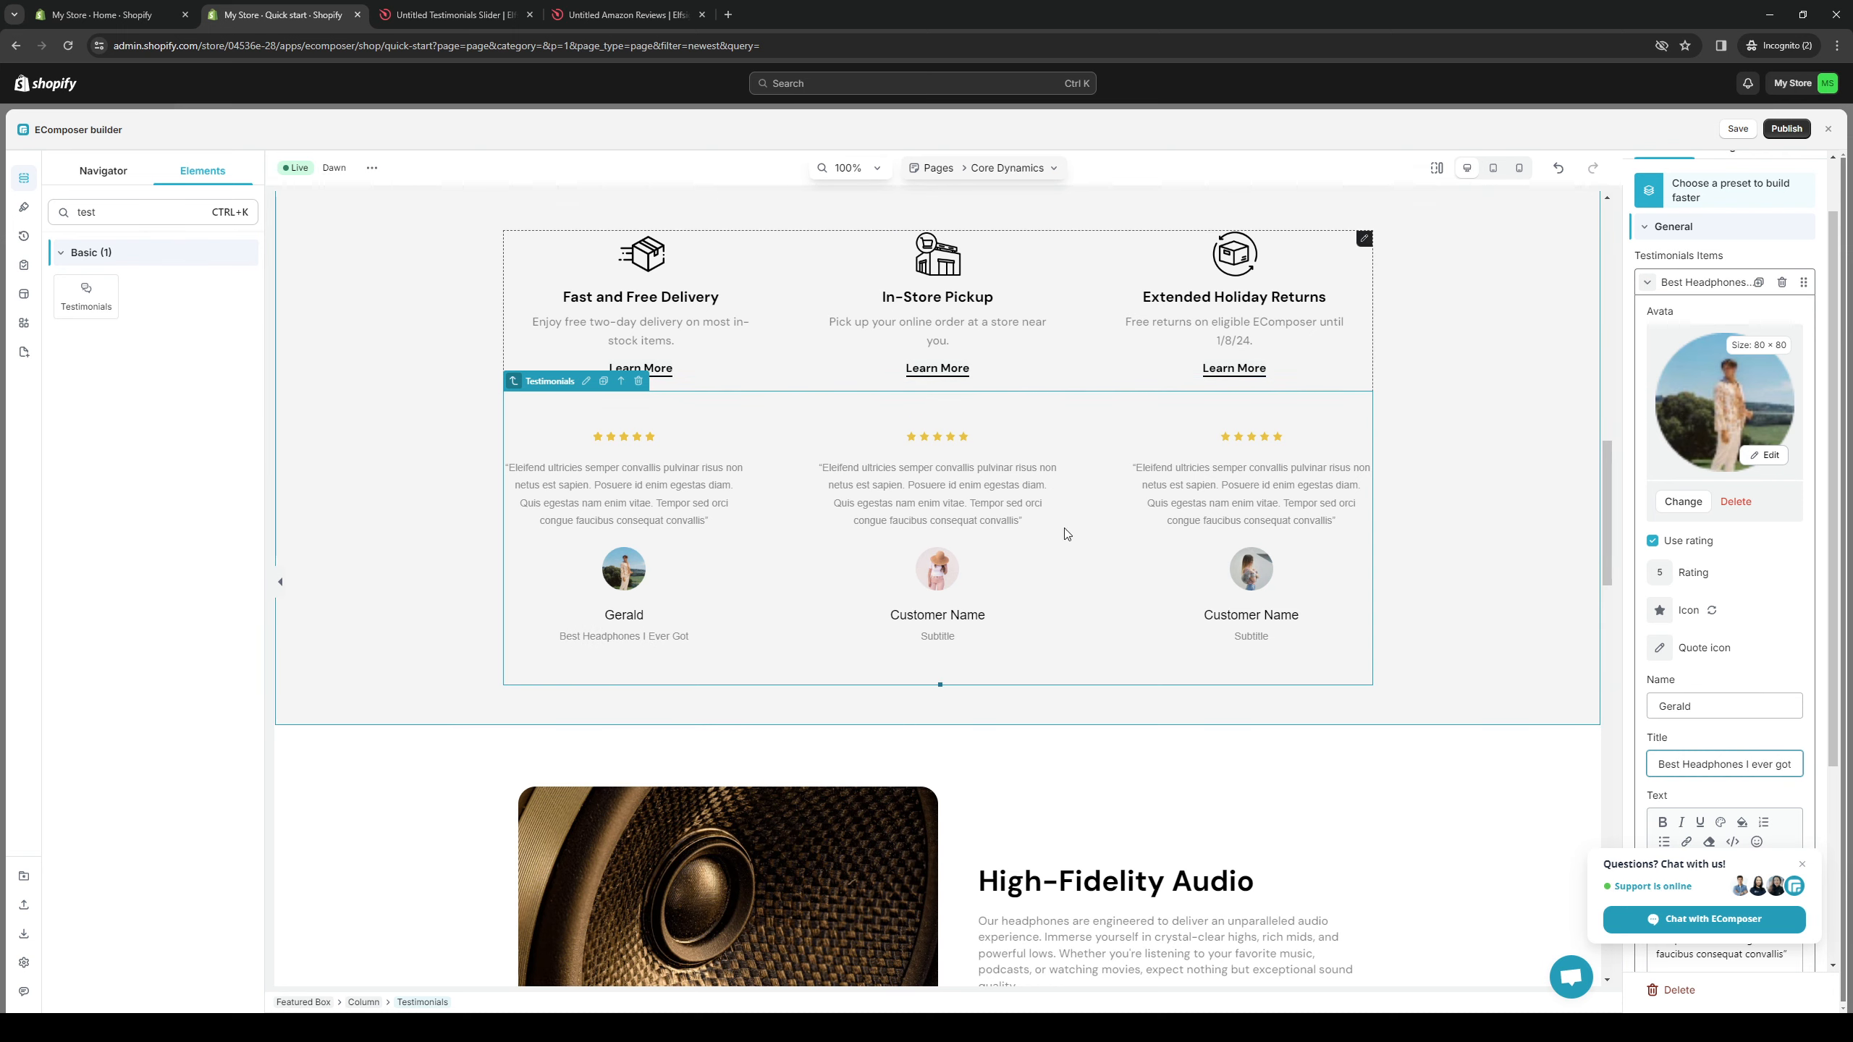
scroll(1025, 576, "up", 5)
scroll(1315, 555, "up", 7)
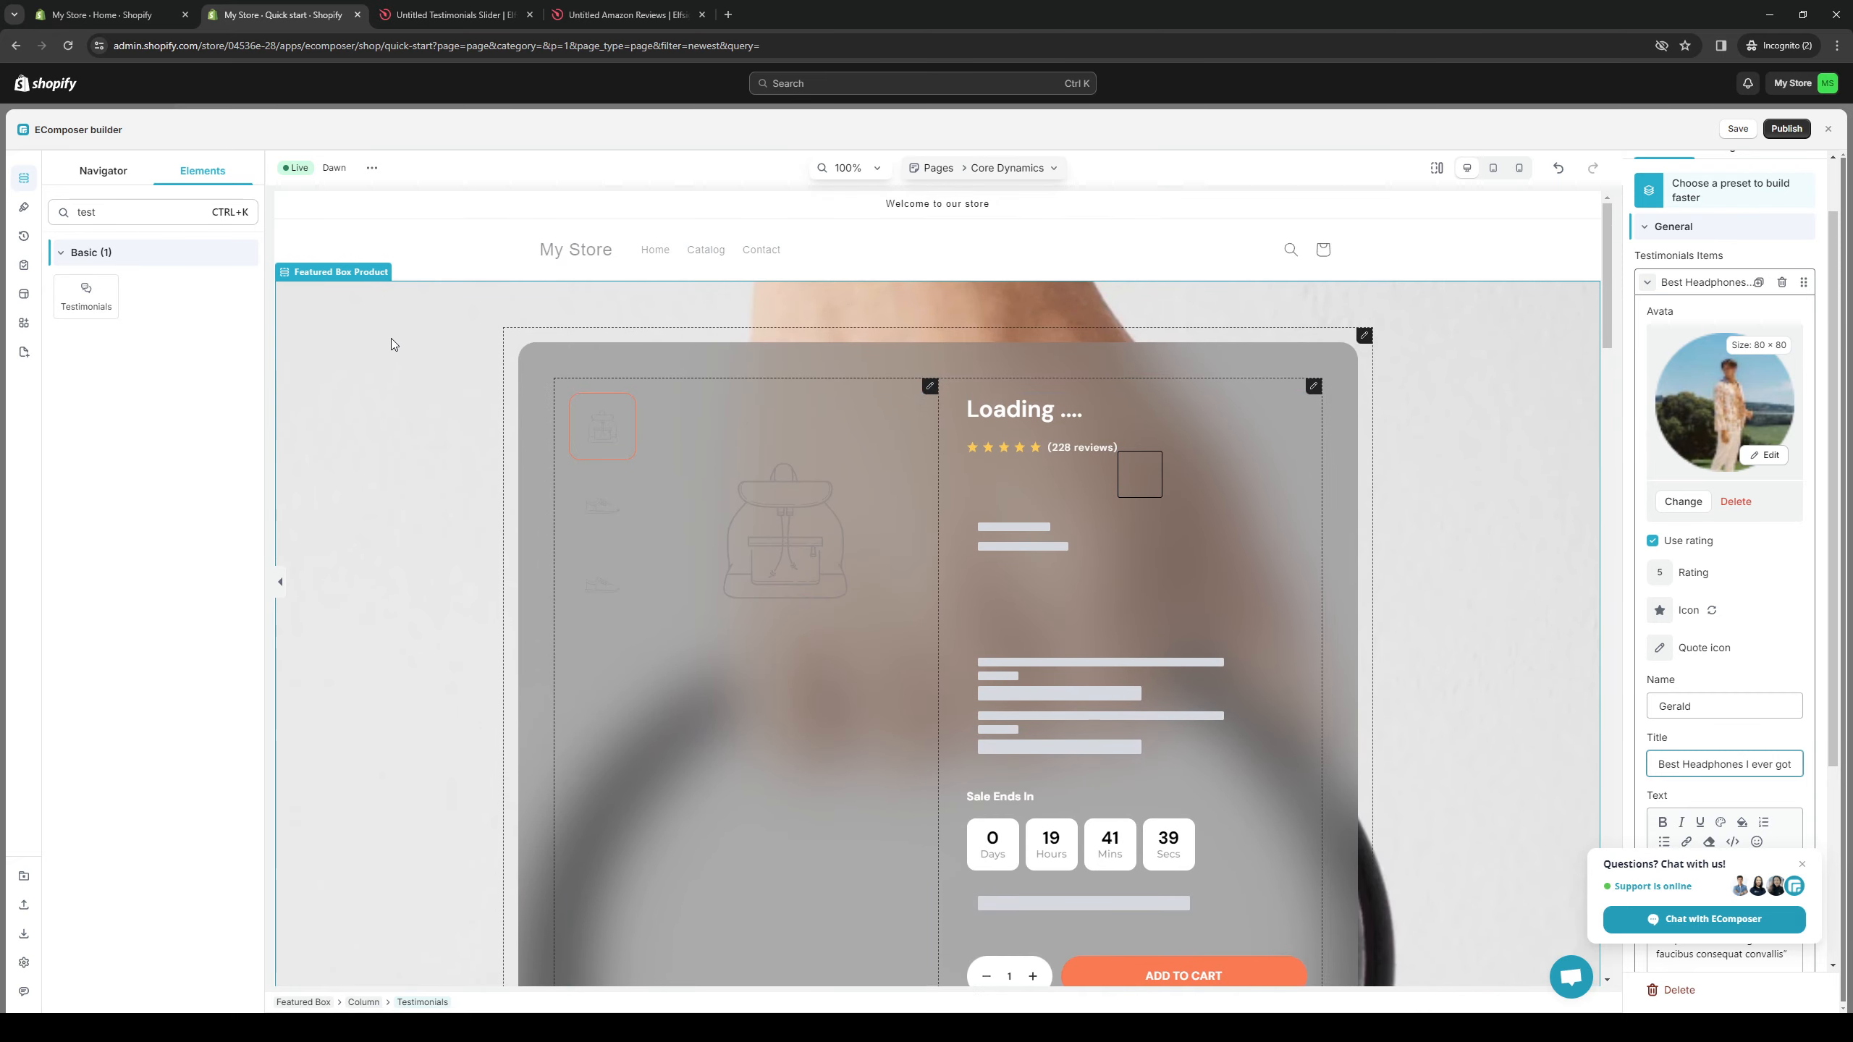
Search 'code' in Elements and drop a Code element above the Testimonials slider.
scroll(403, 353, "down", 6)
scroll(1642, 582, "down", 1)
scroll(1595, 582, "down", 10)
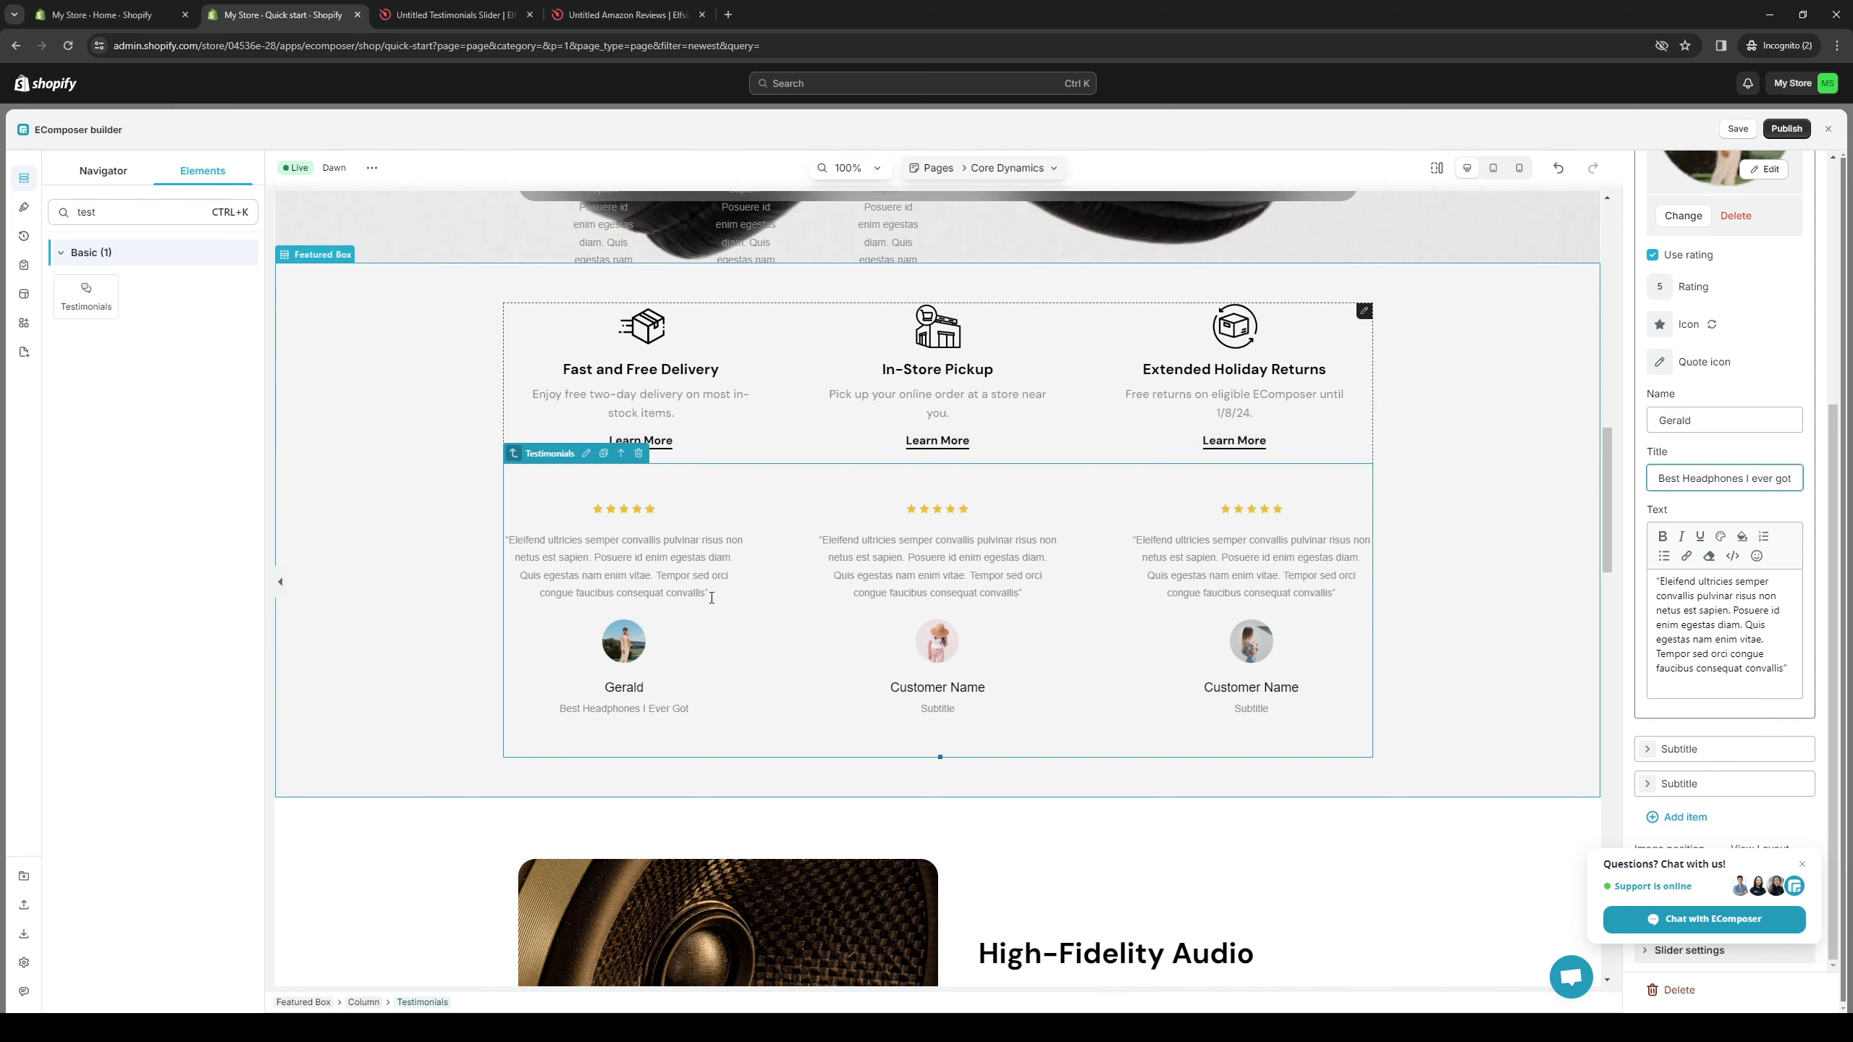
double_click(61, 207)
type("amazo")
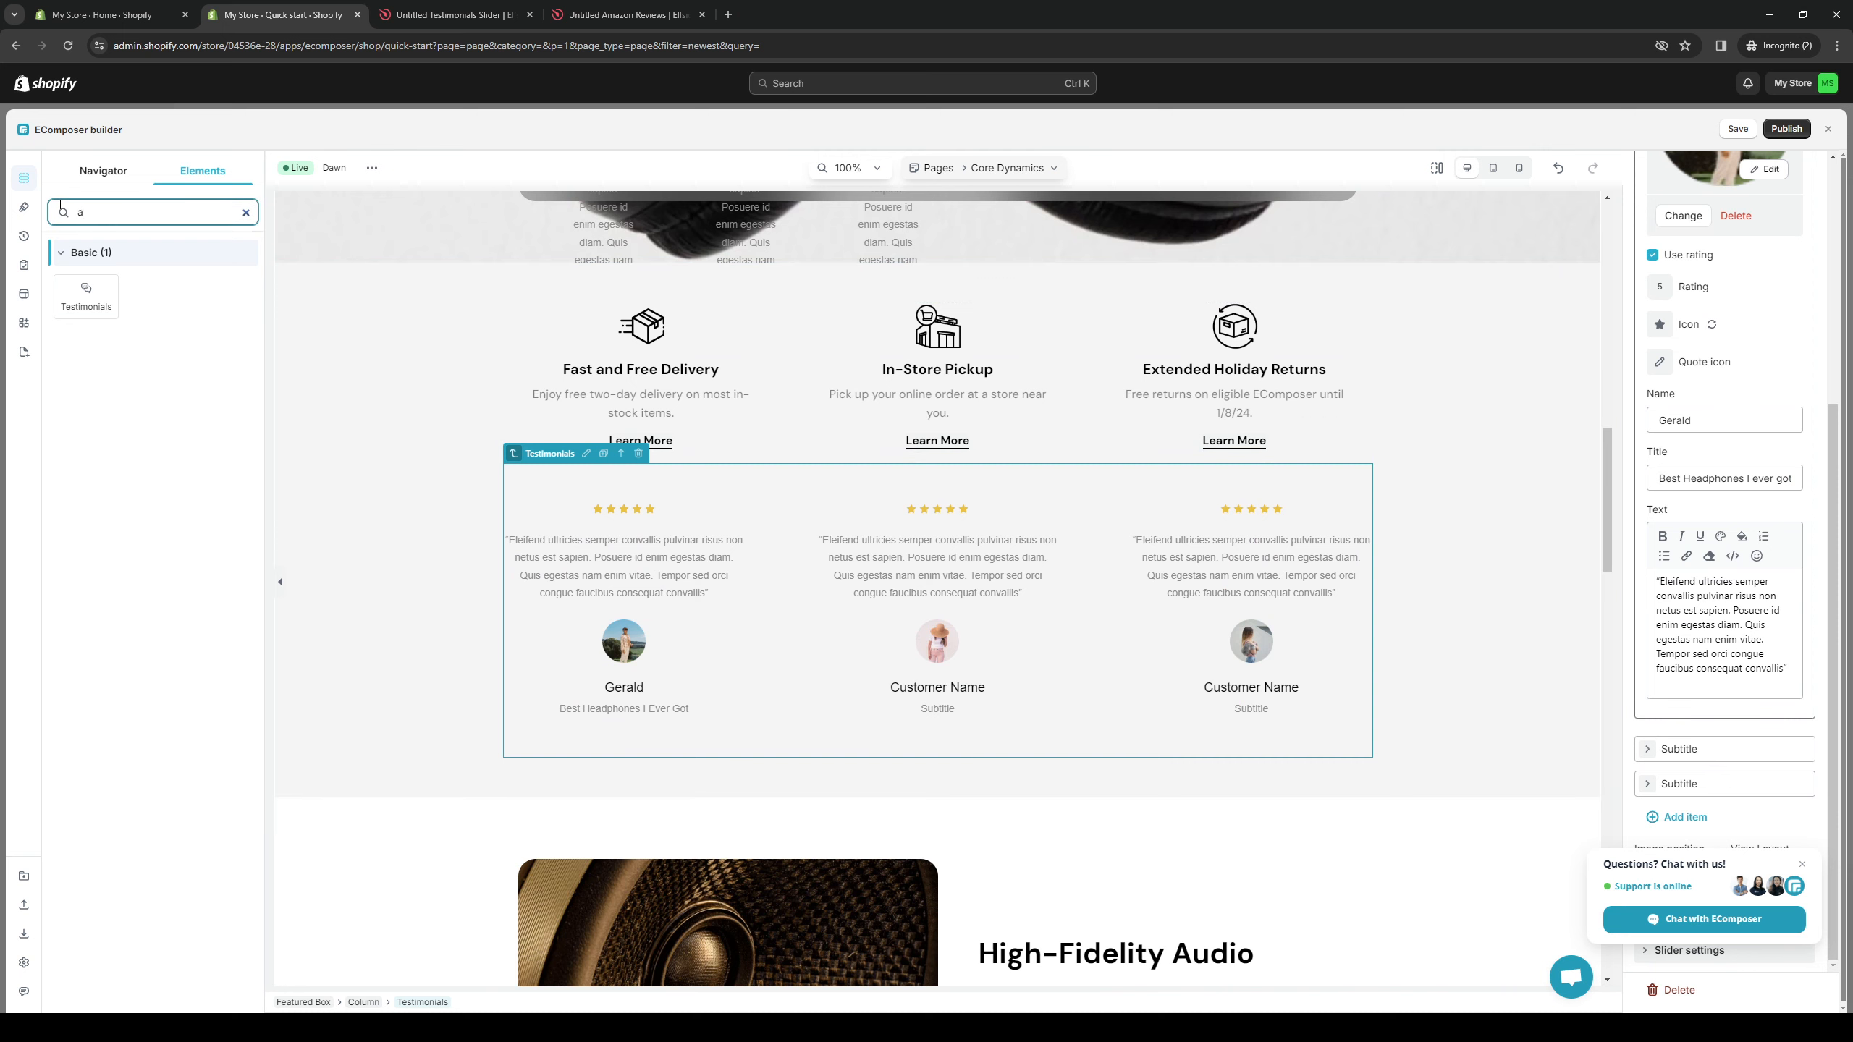
key("BackSpace")
key("BackSpace")
key("BackSpace")
key("BackSpace")
key("BackSpace")
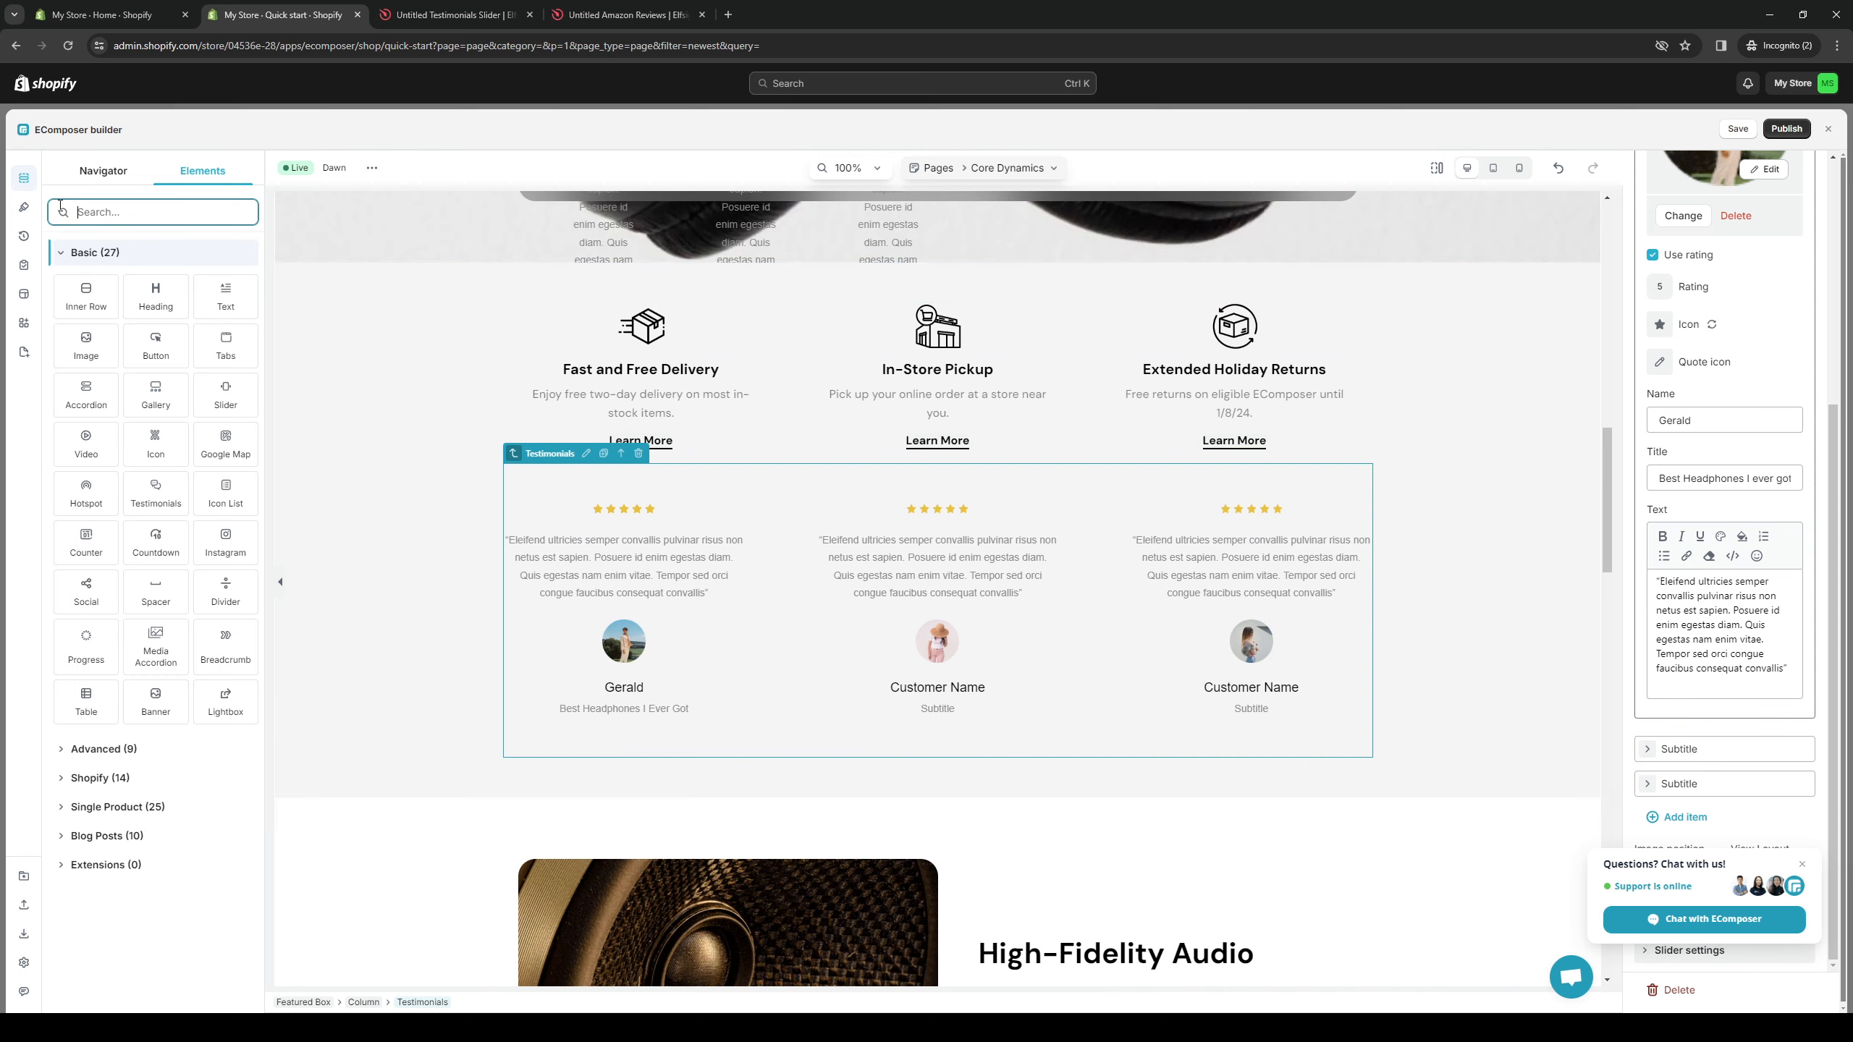
type("embe")
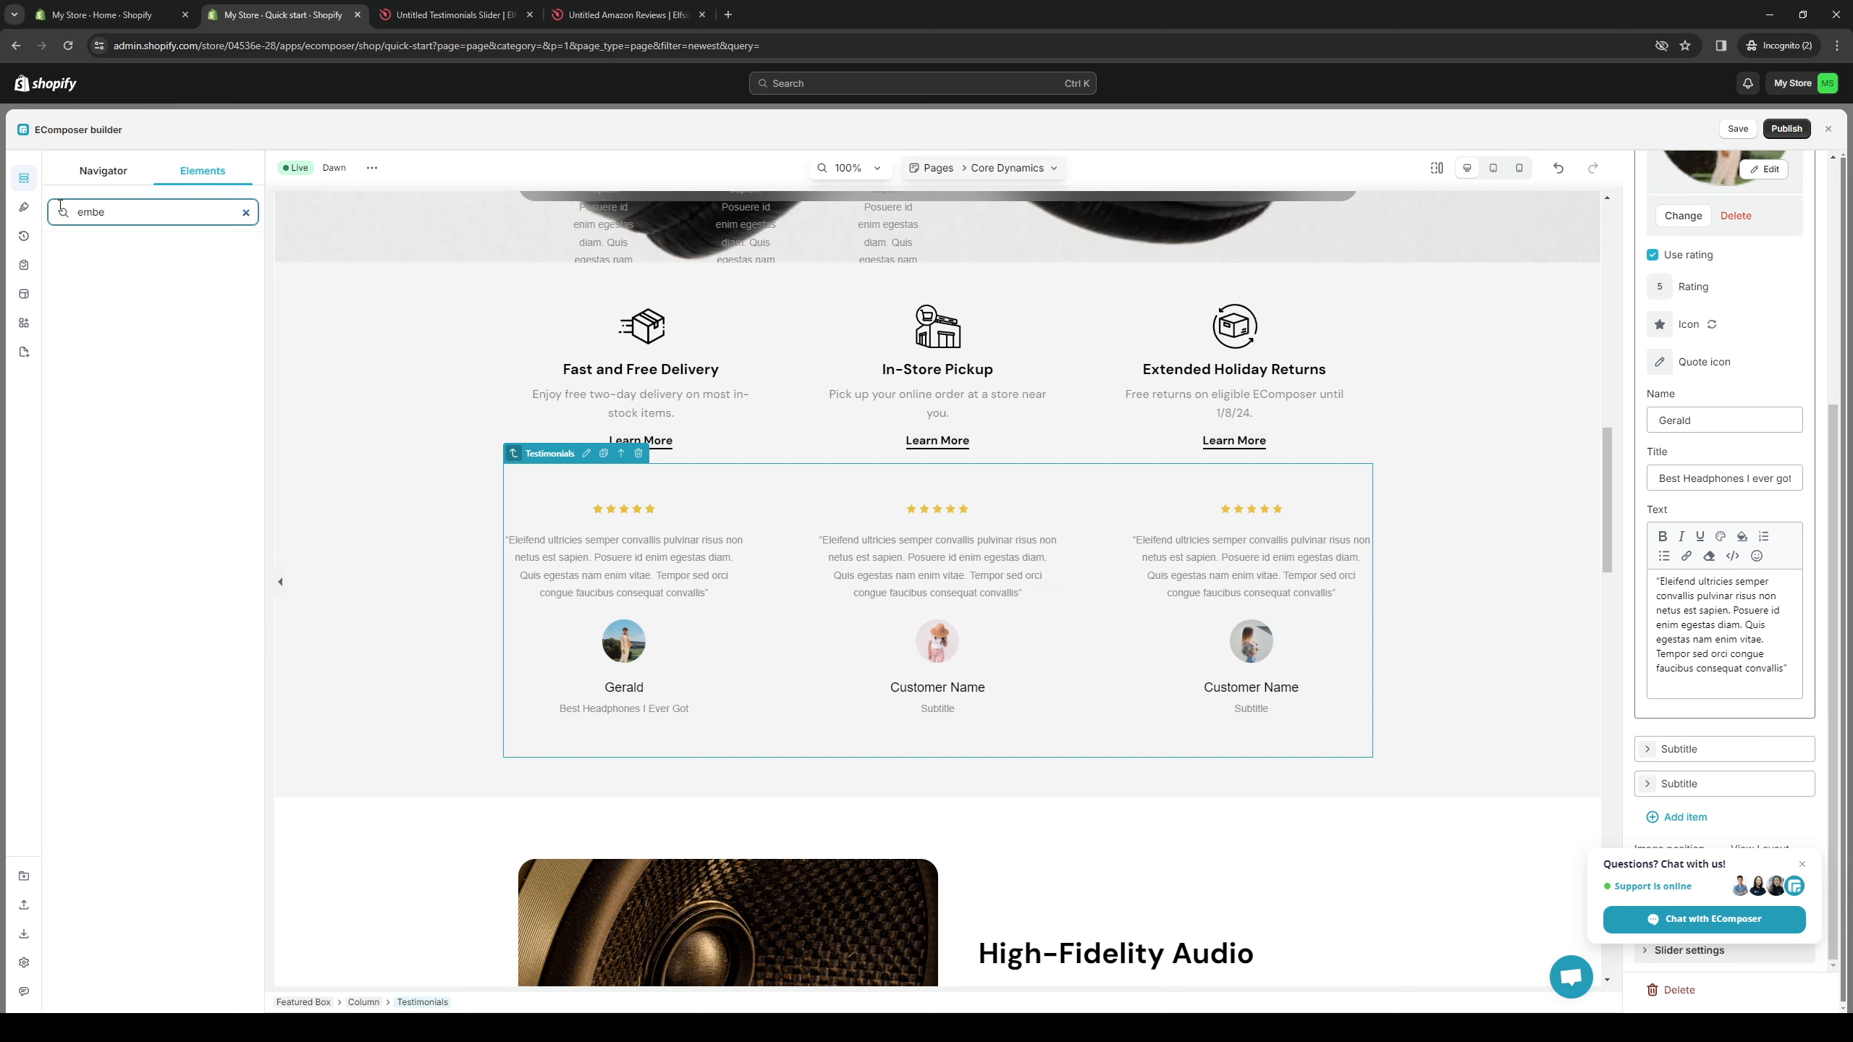
key("BackSpace")
key("BackSpace")
key("BackSpace")
key("BackSpace")
type("code")
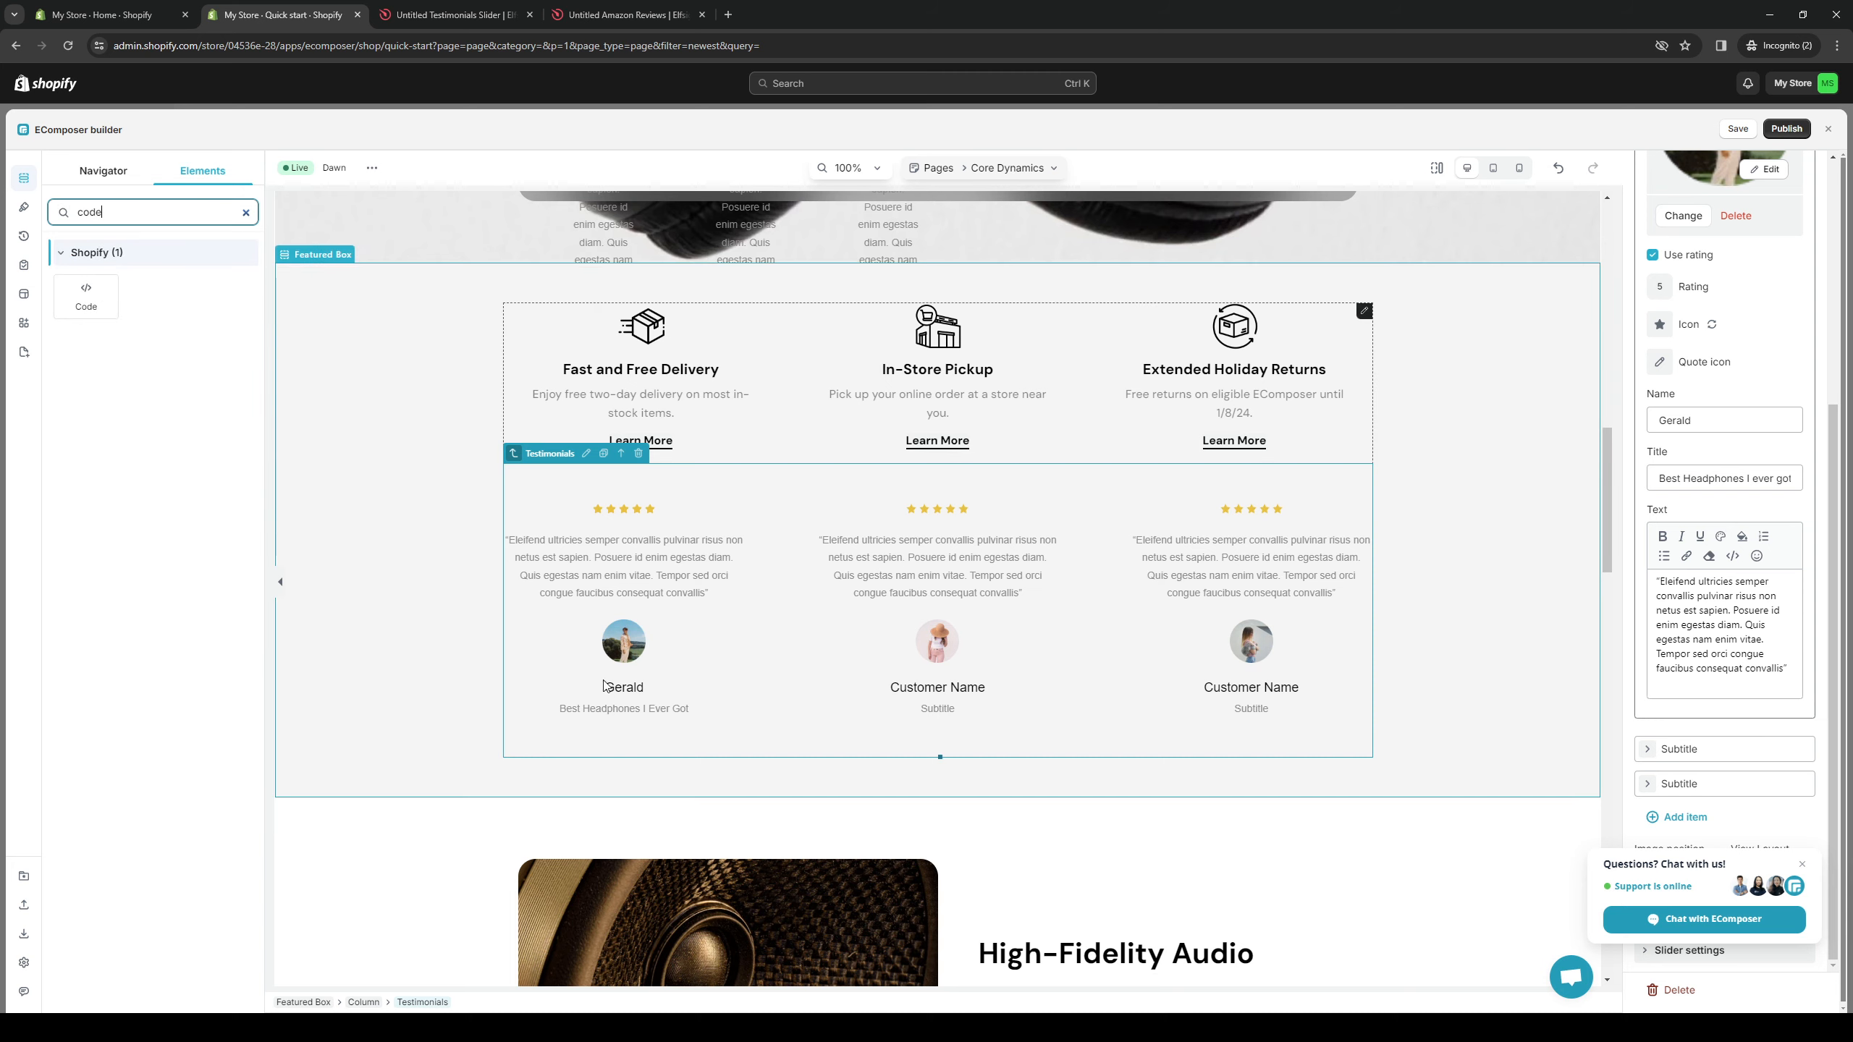
left_click_drag(86, 295, 698, 452)
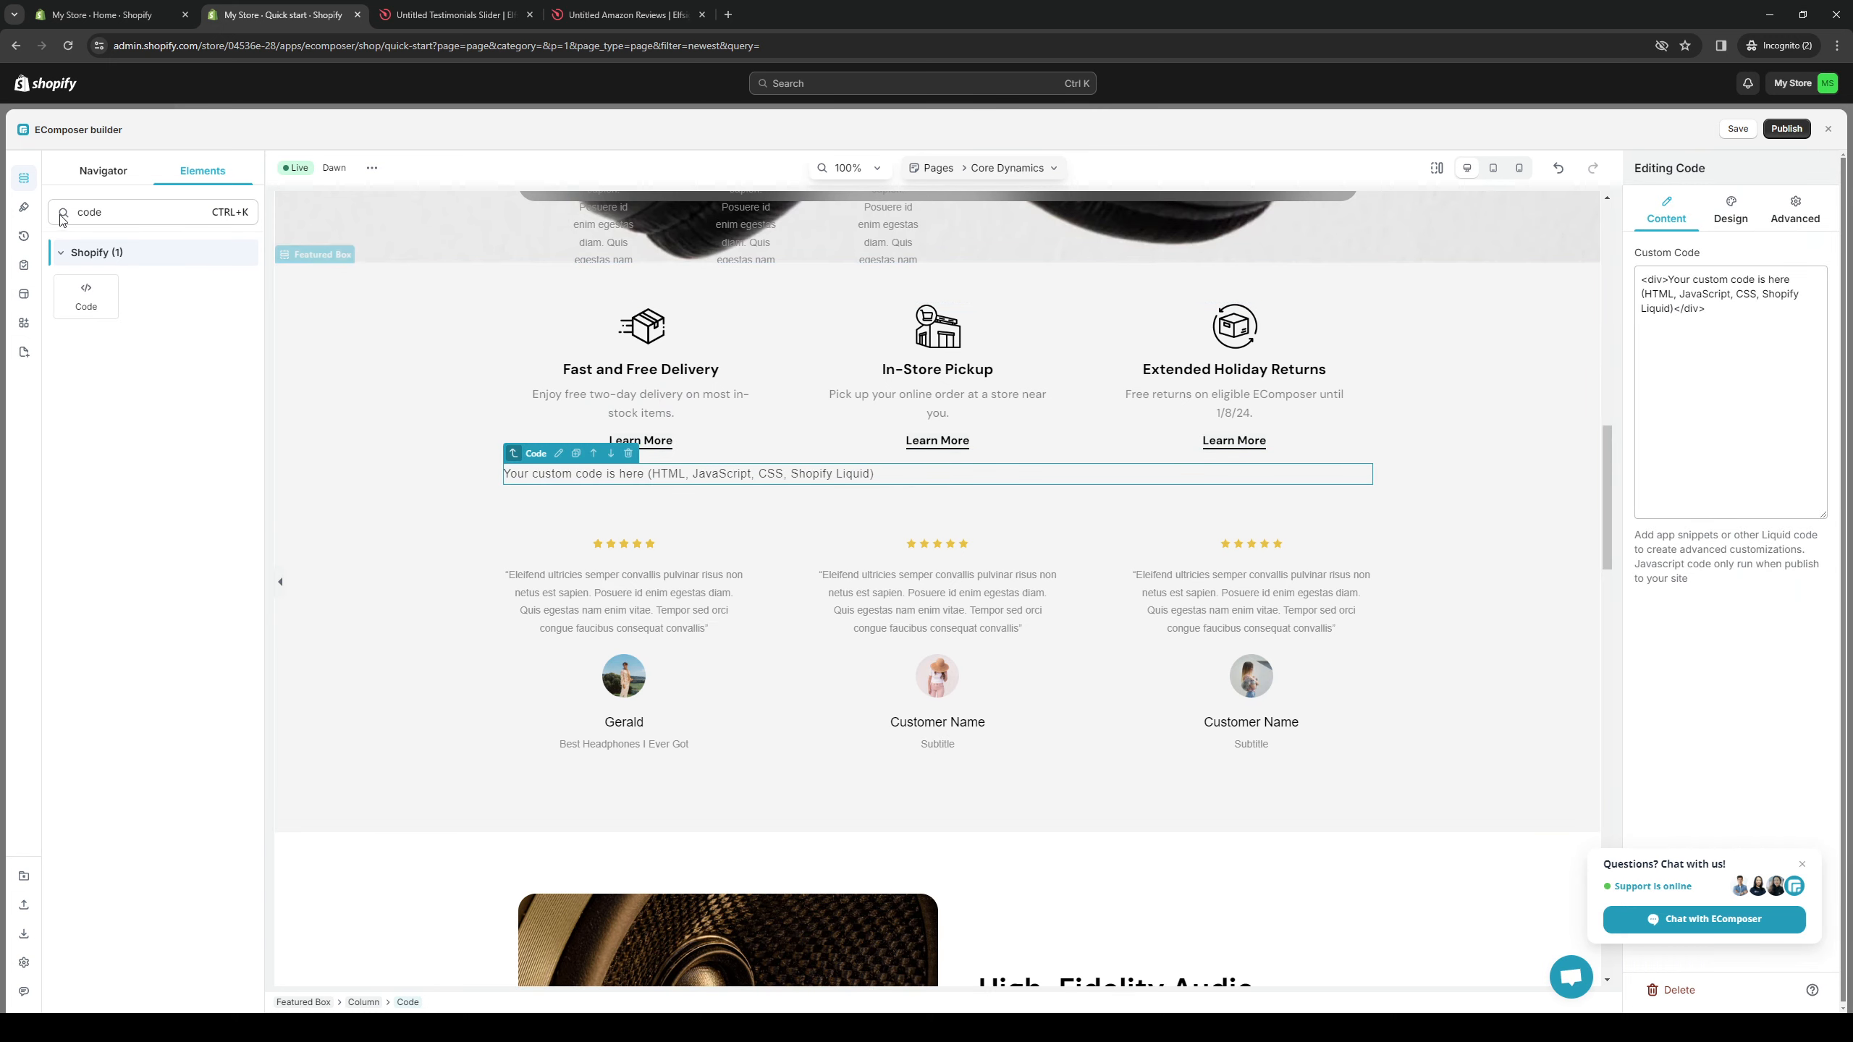
Use the Carousel Widget template, publish on the Free plan, and copy the embed code.
left_click(640, 7)
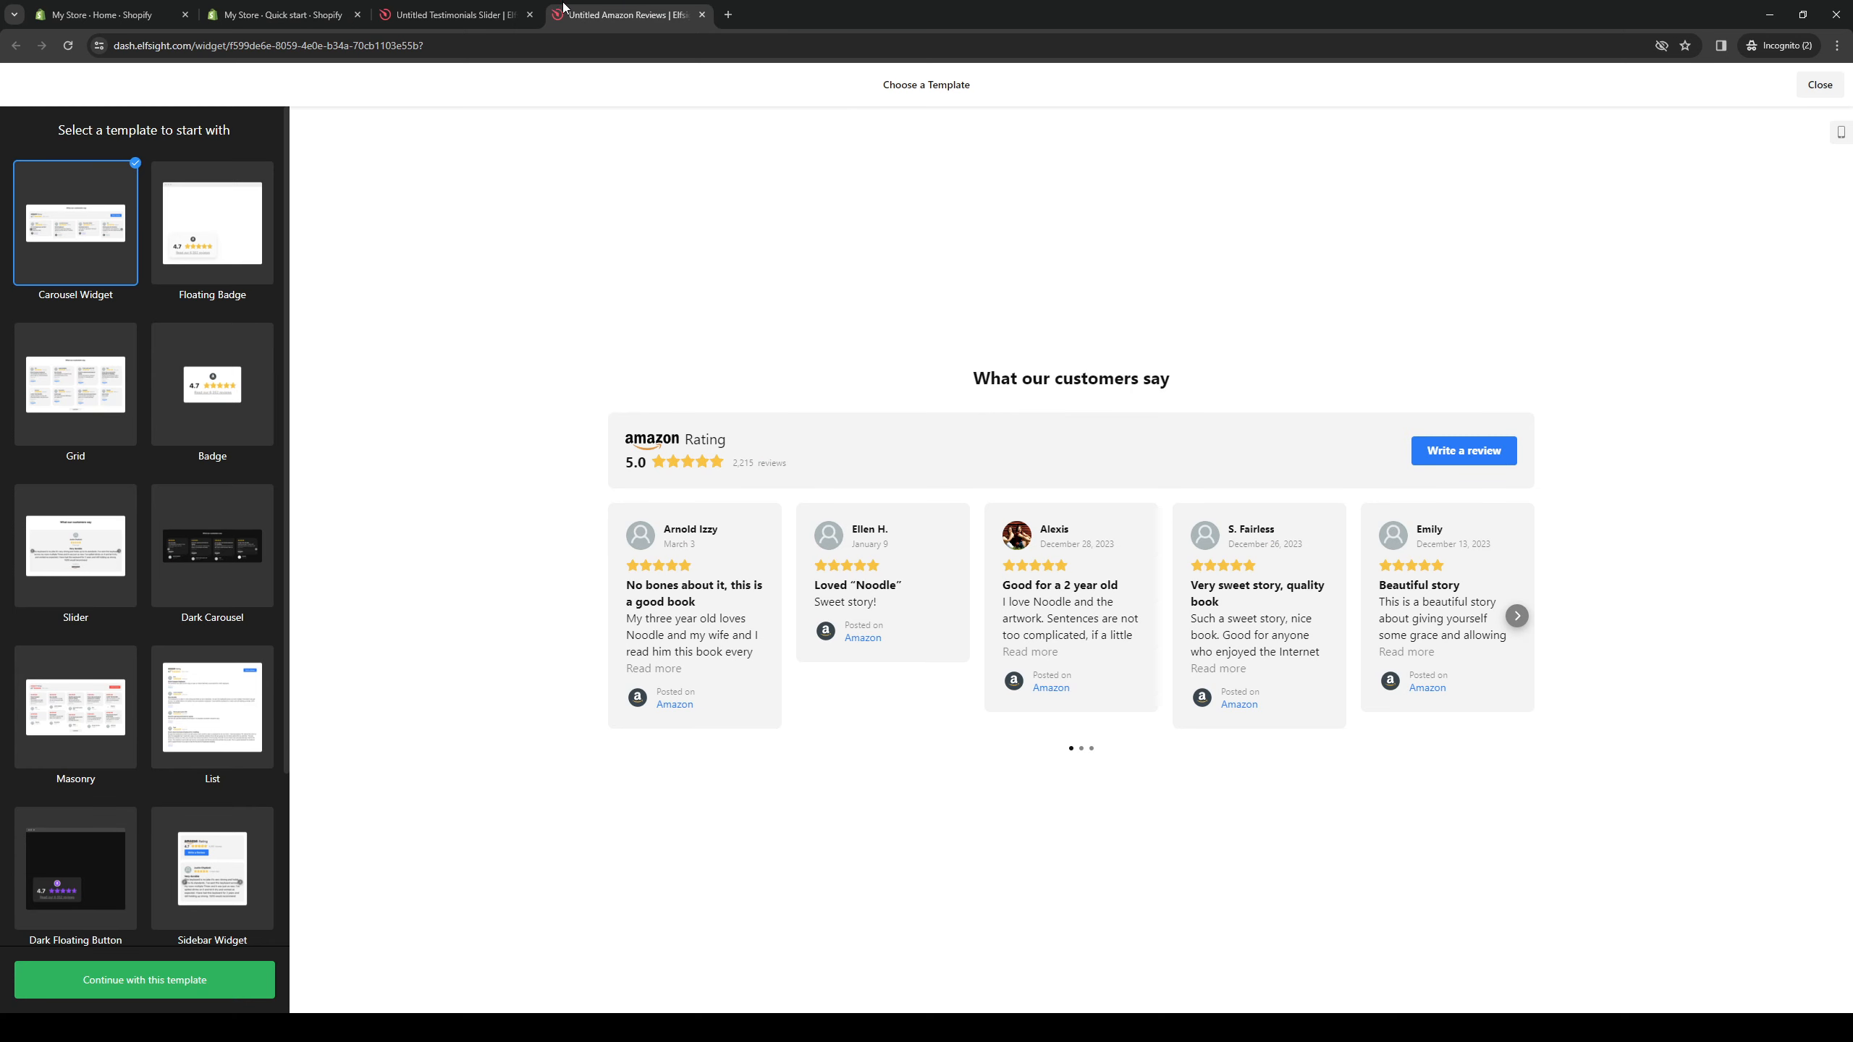
left_click(464, 8)
left_click(626, 7)
left_click(182, 993)
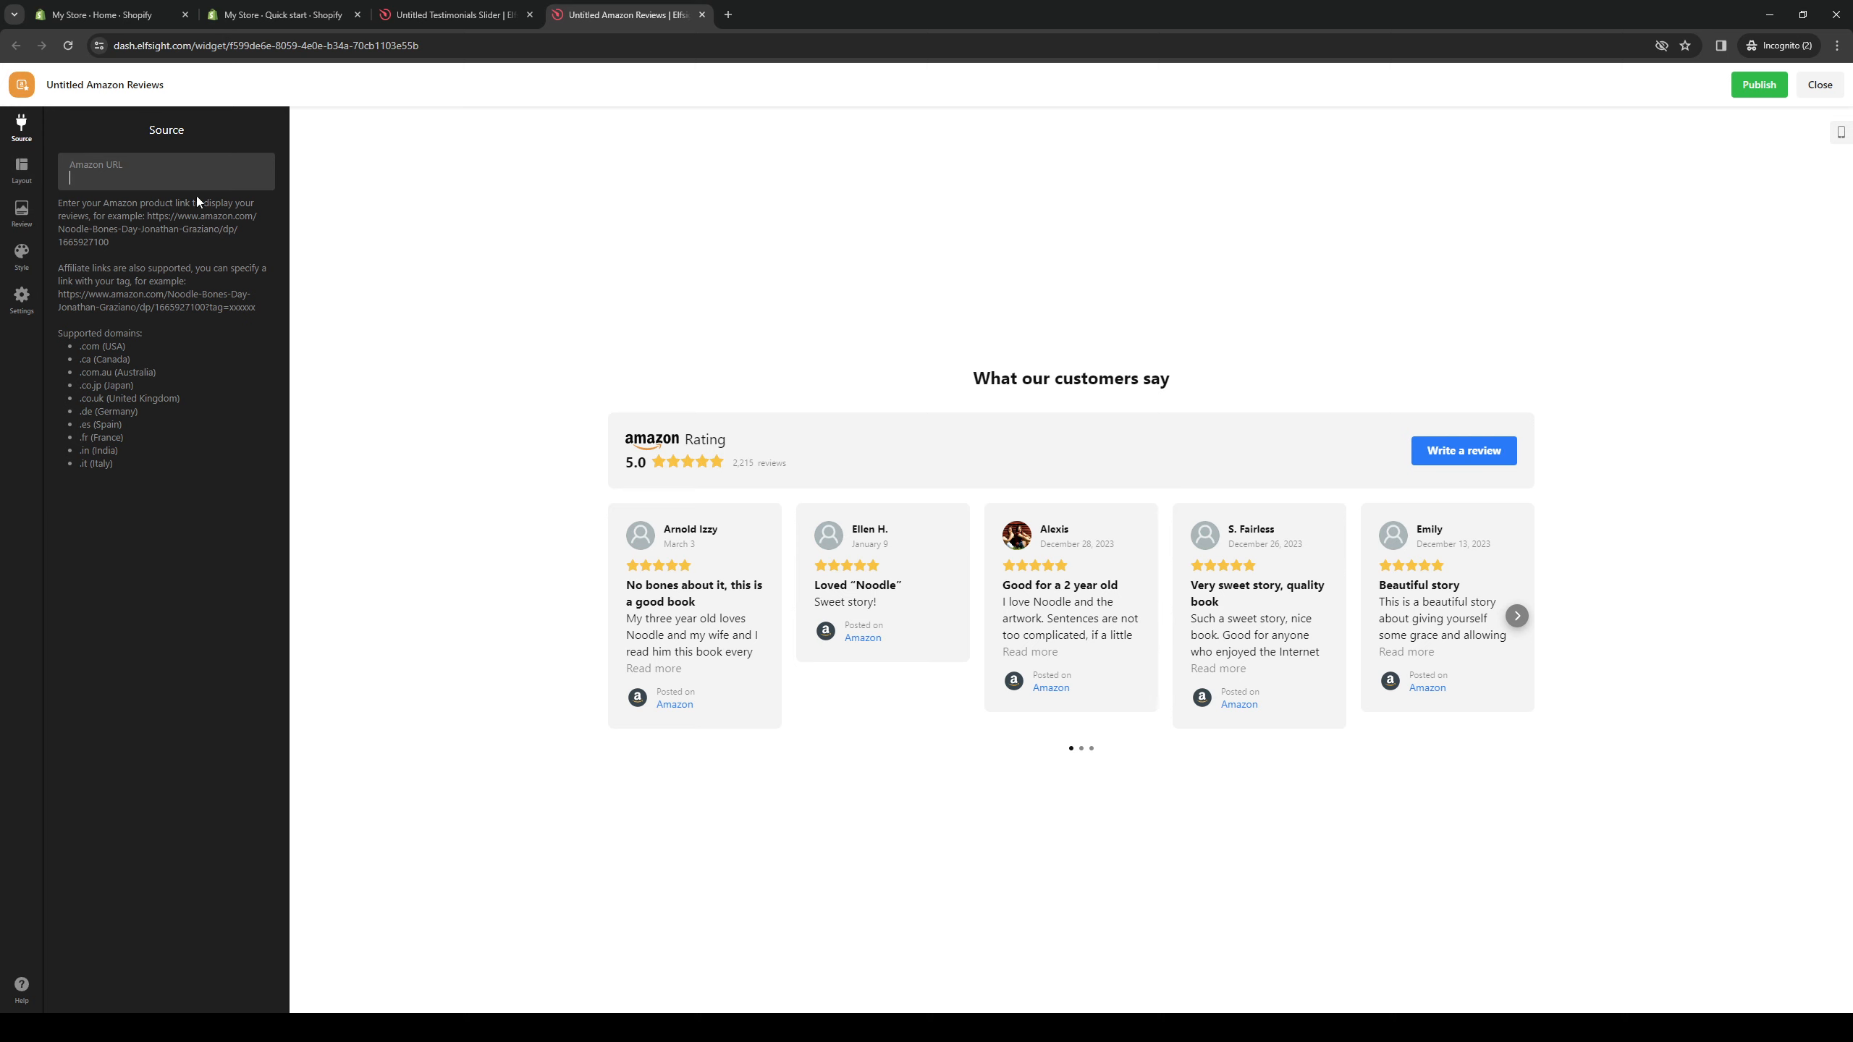
left_click(1282, 259)
left_click(1747, 94)
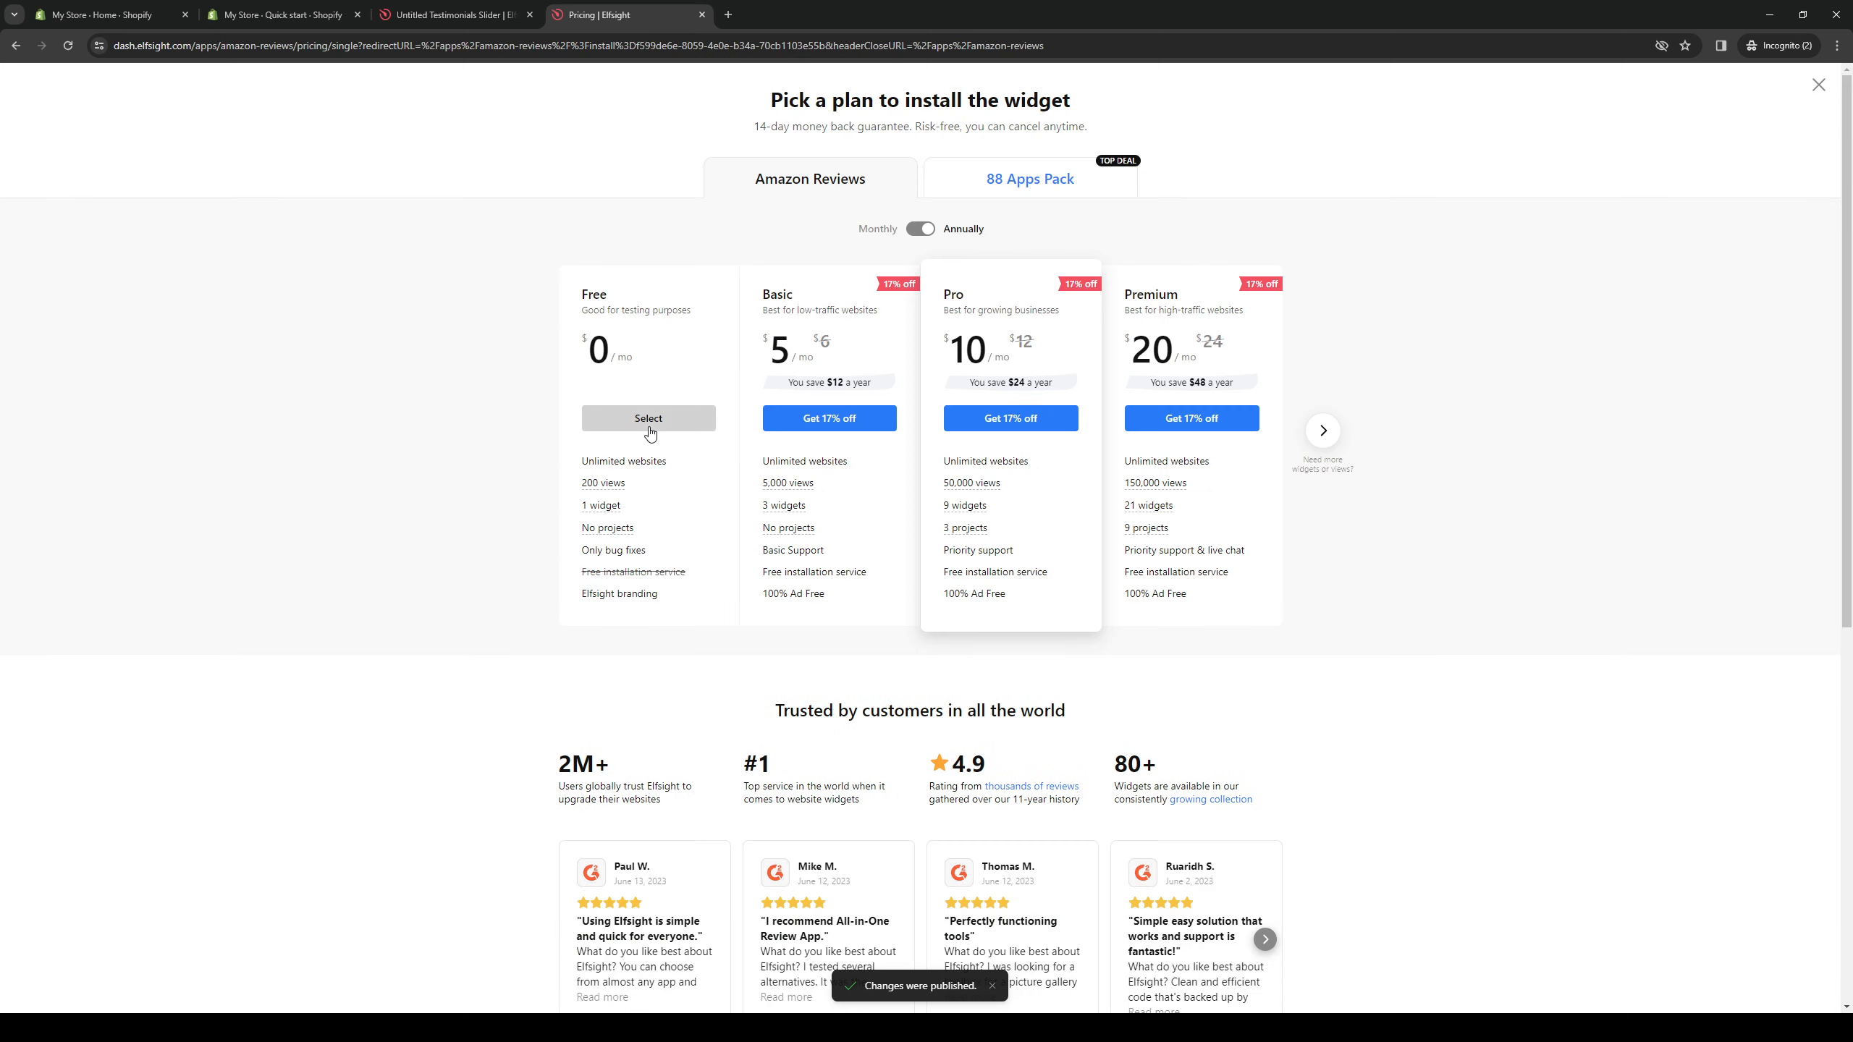
left_click(660, 419)
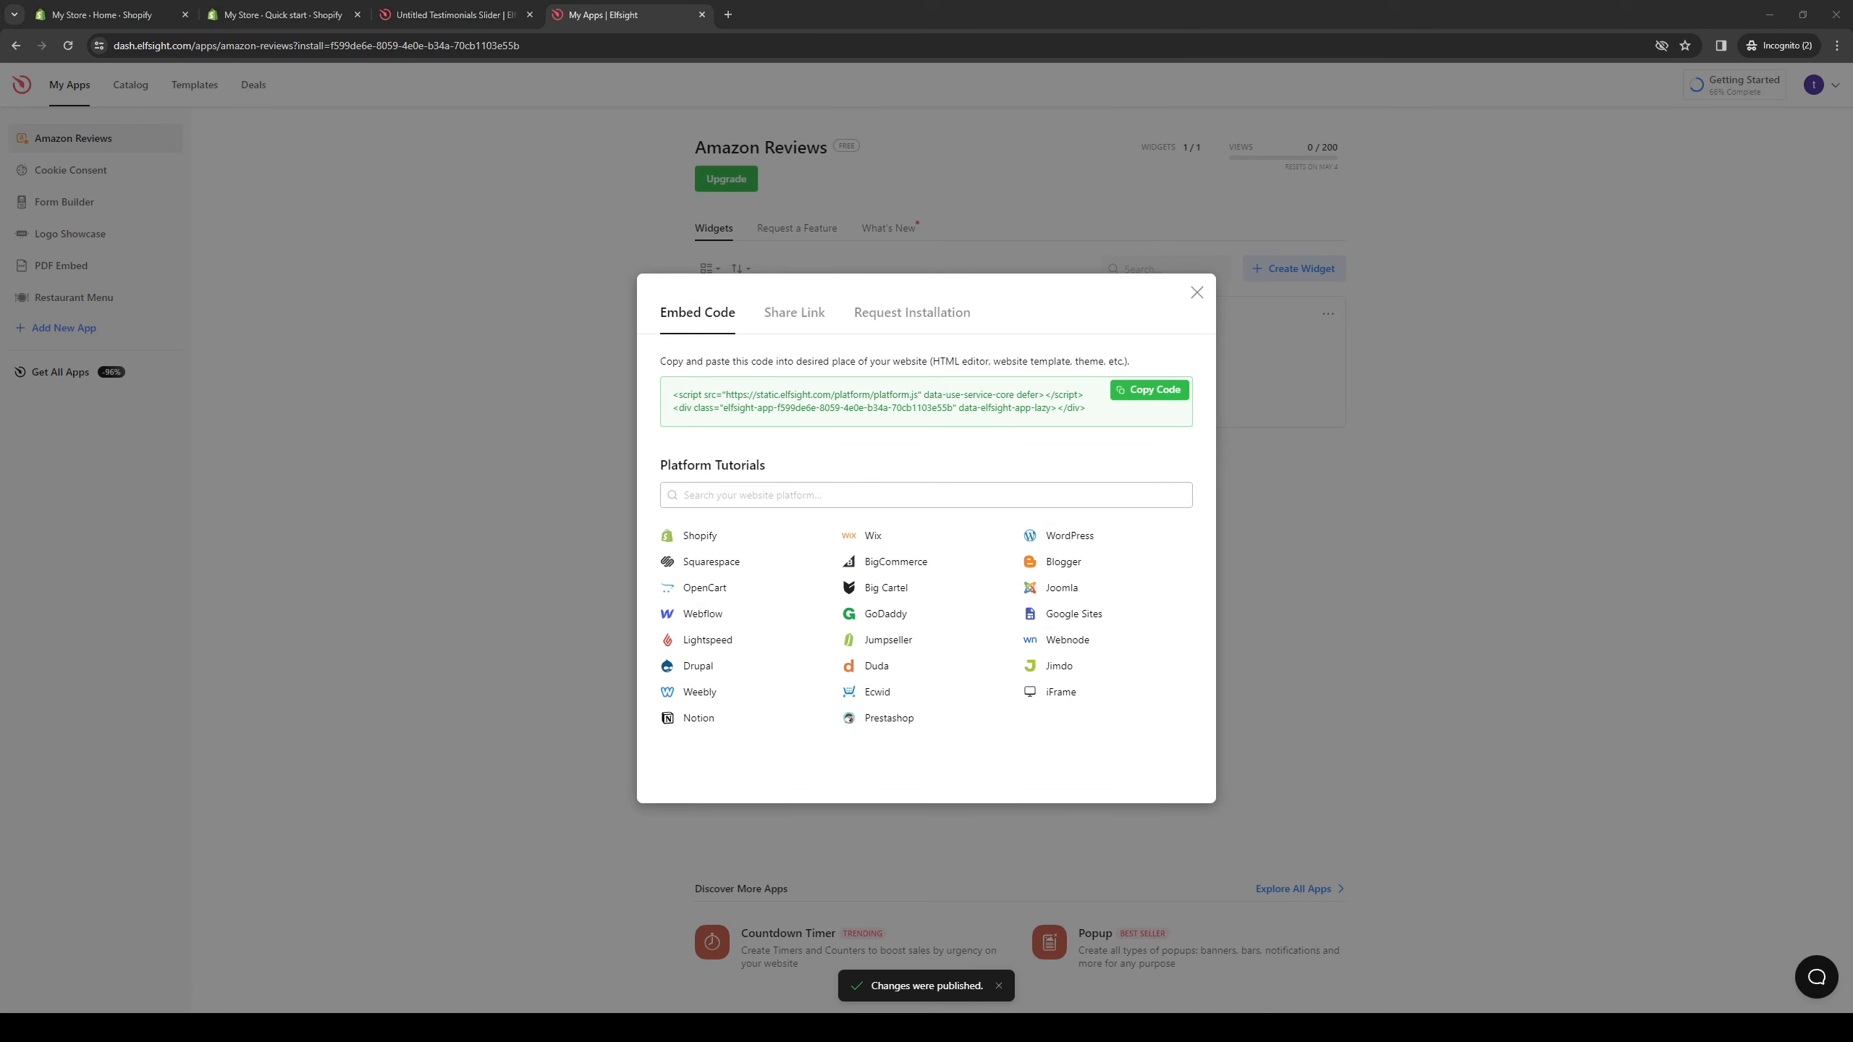
left_click(1167, 389)
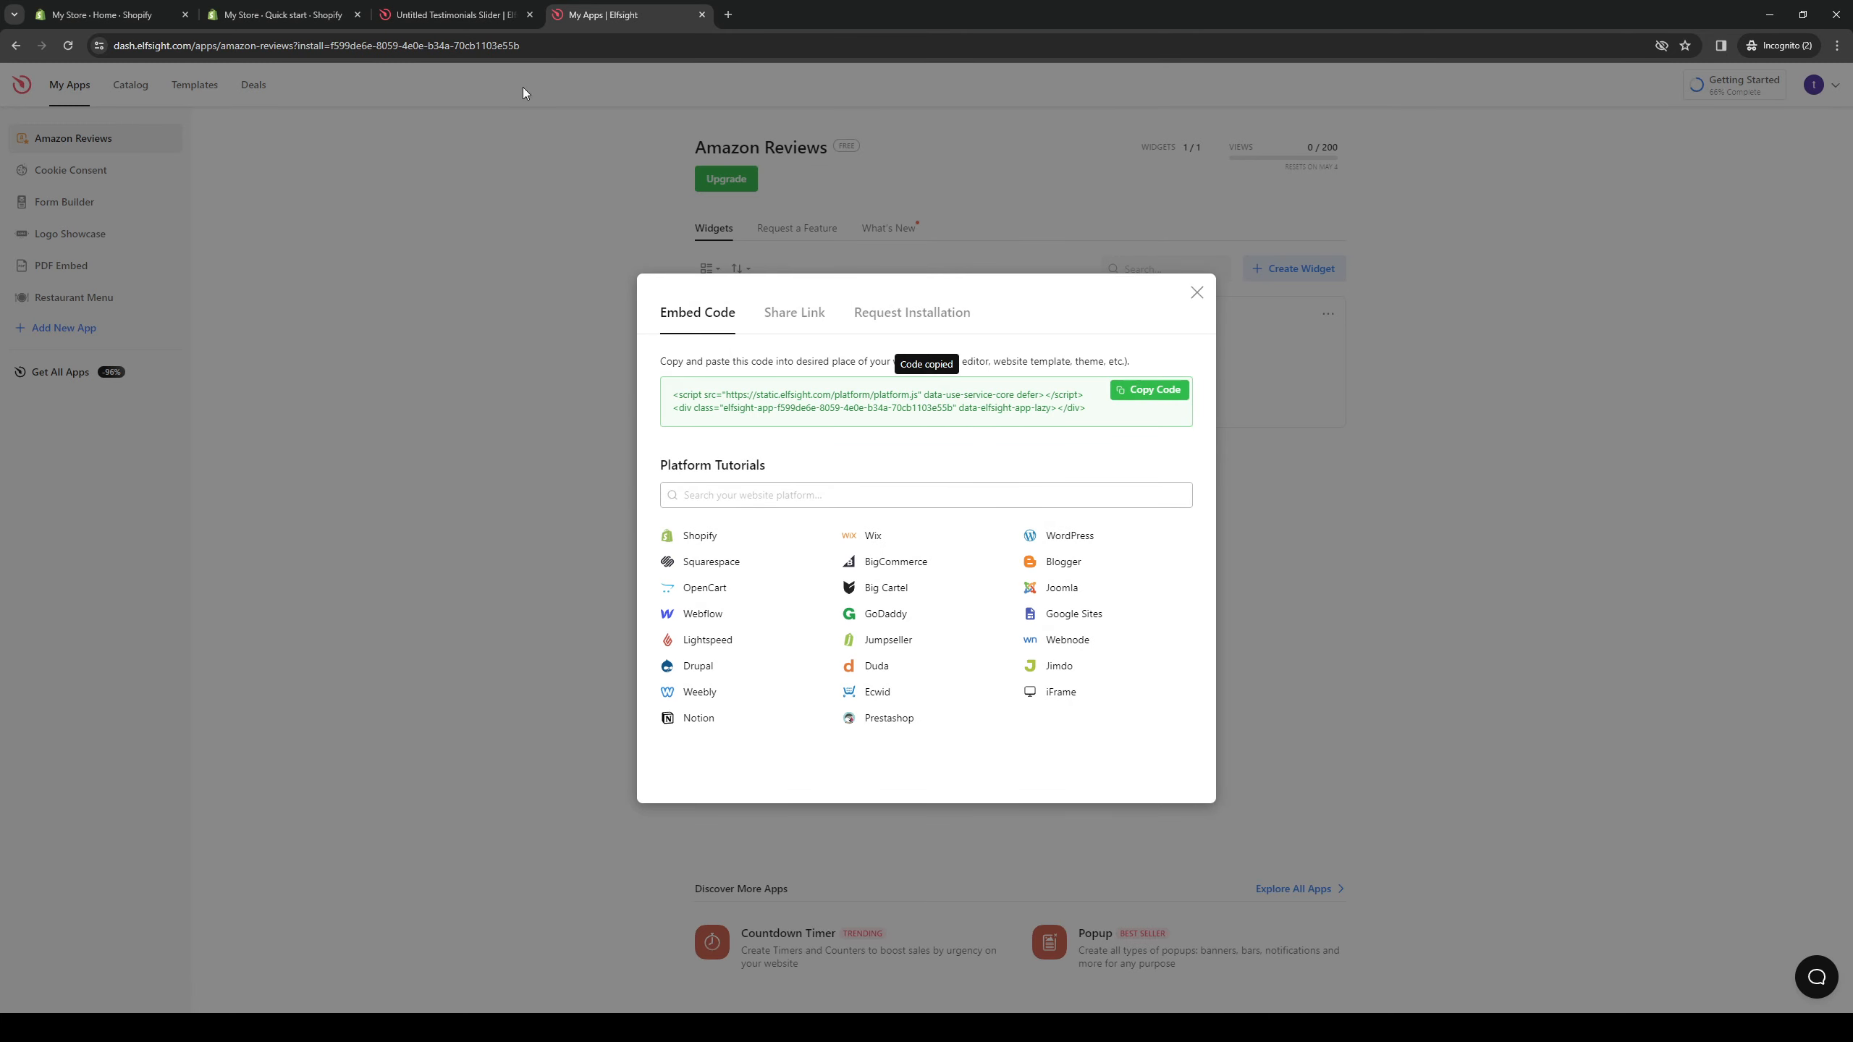
left_click(453, 15)
left_click(285, 15)
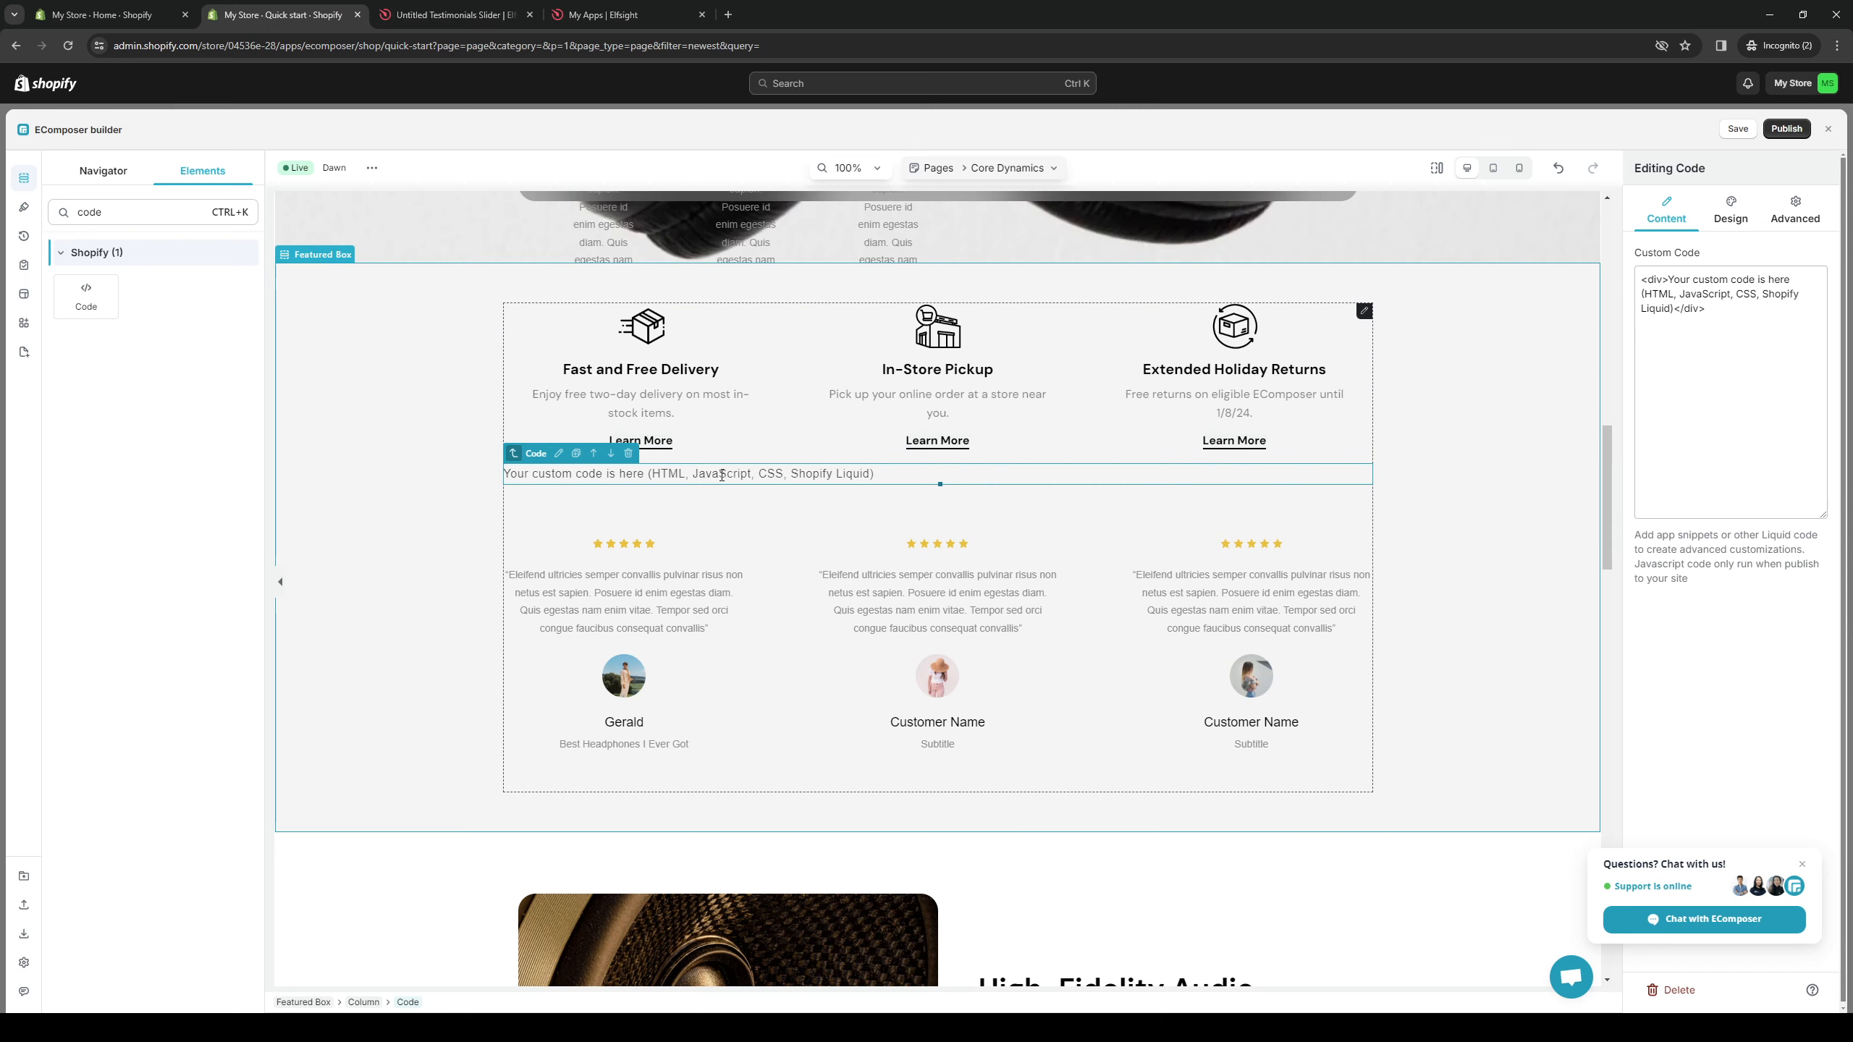
Clear the Code element's custom HTML, paste the Elfsight embed code, and save.
left_click(1719, 315)
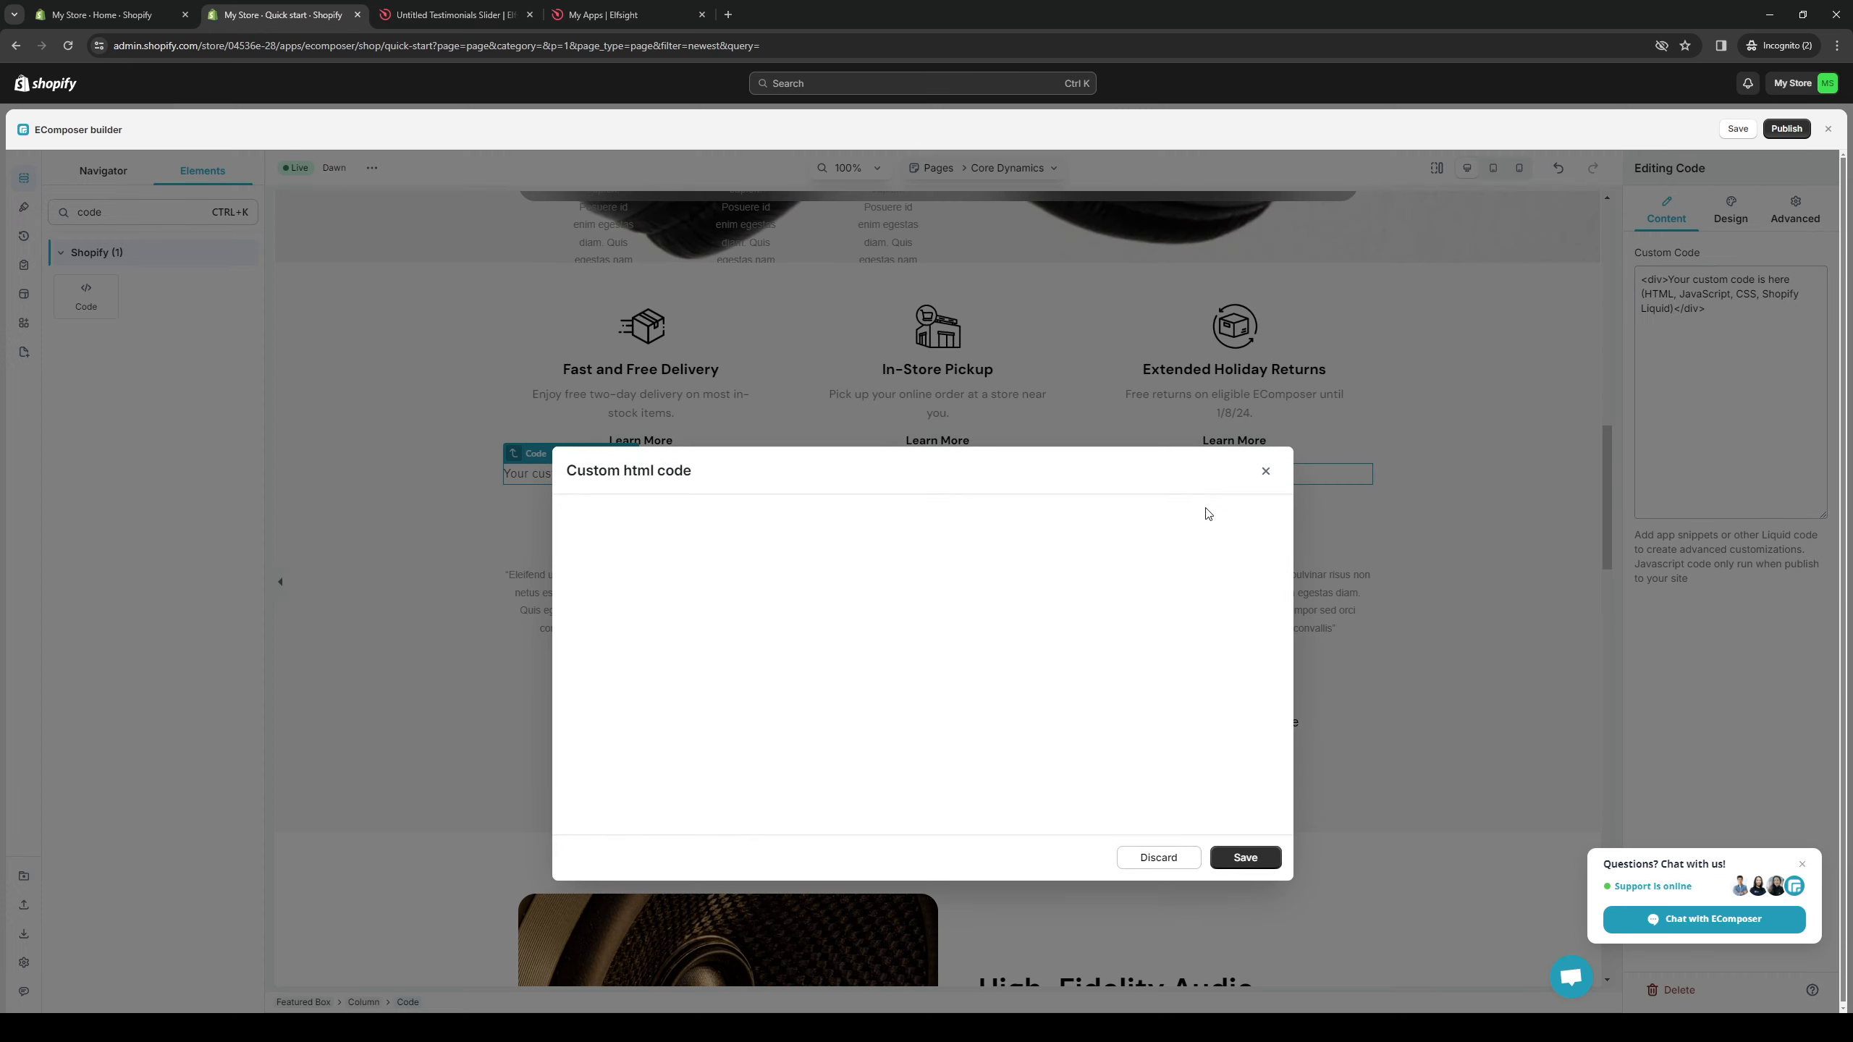
key("ctrl+v")
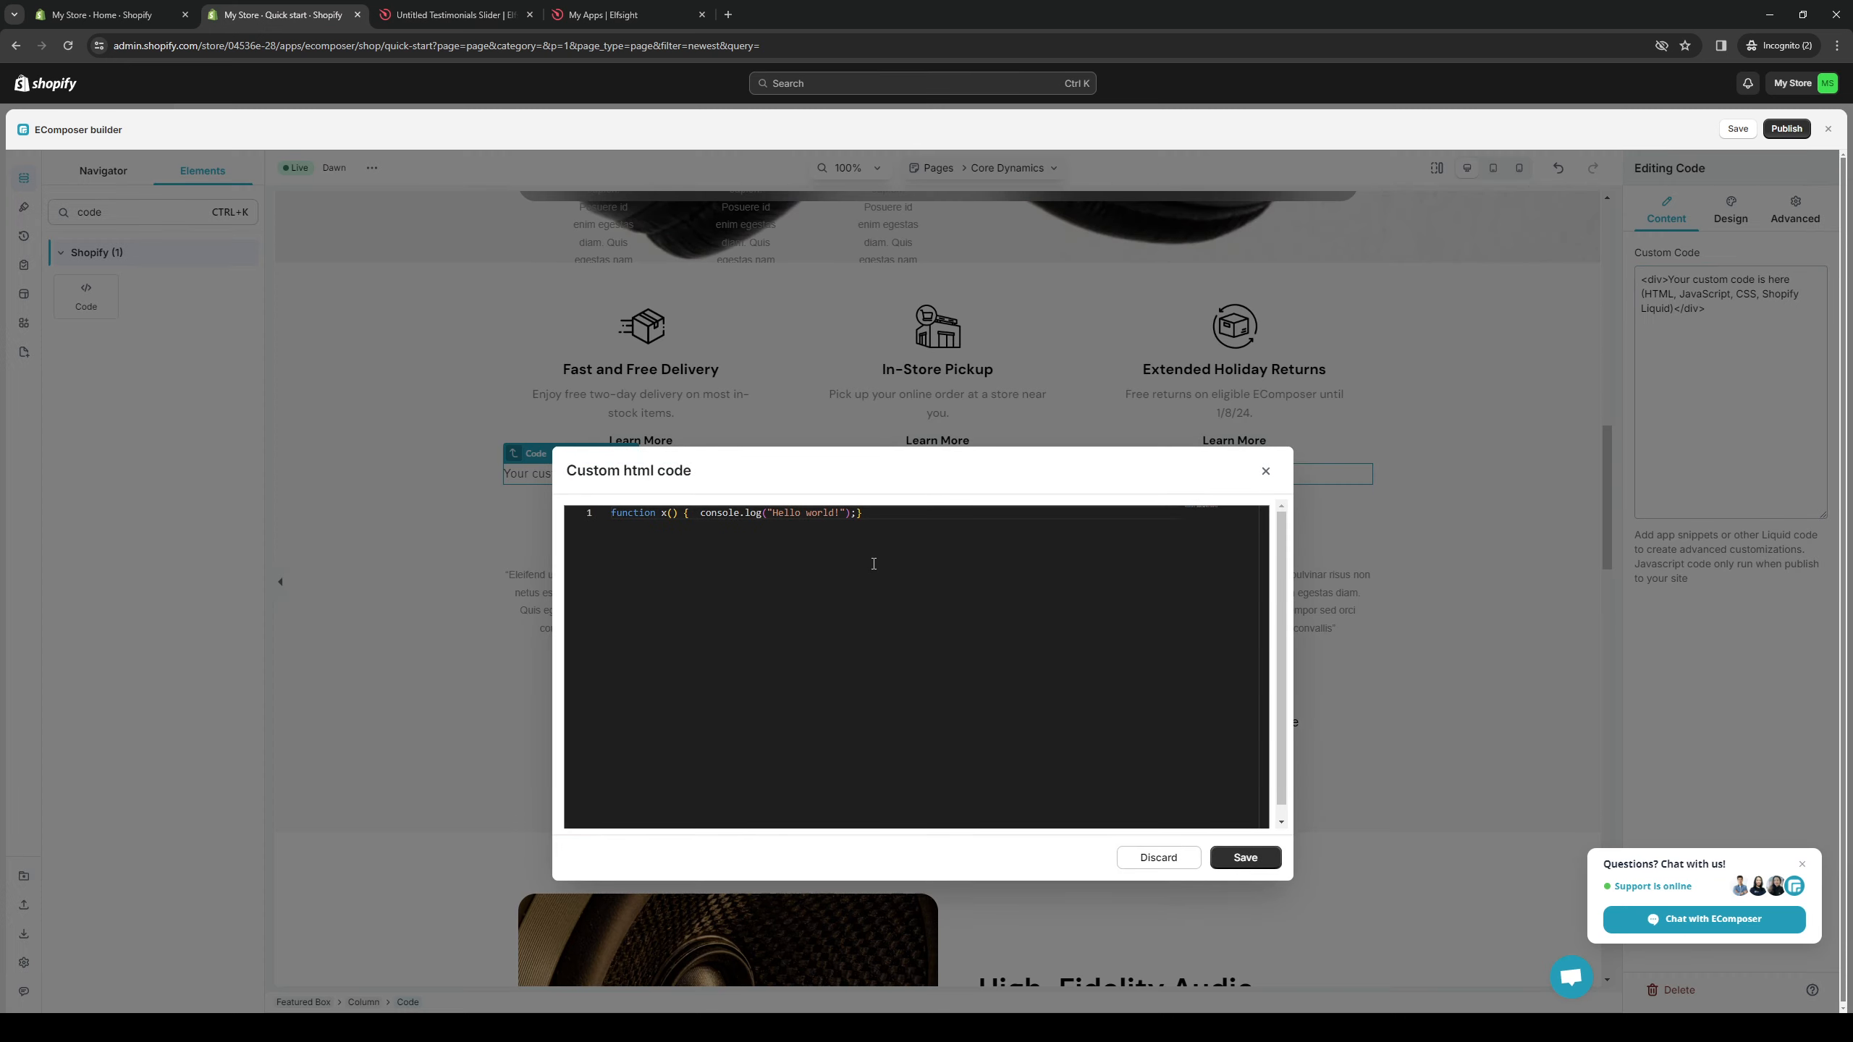
key("ctrl+z")
key("ctrl+a")
key("BackSpace")
key("ctrl+v")
left_click(1245, 857)
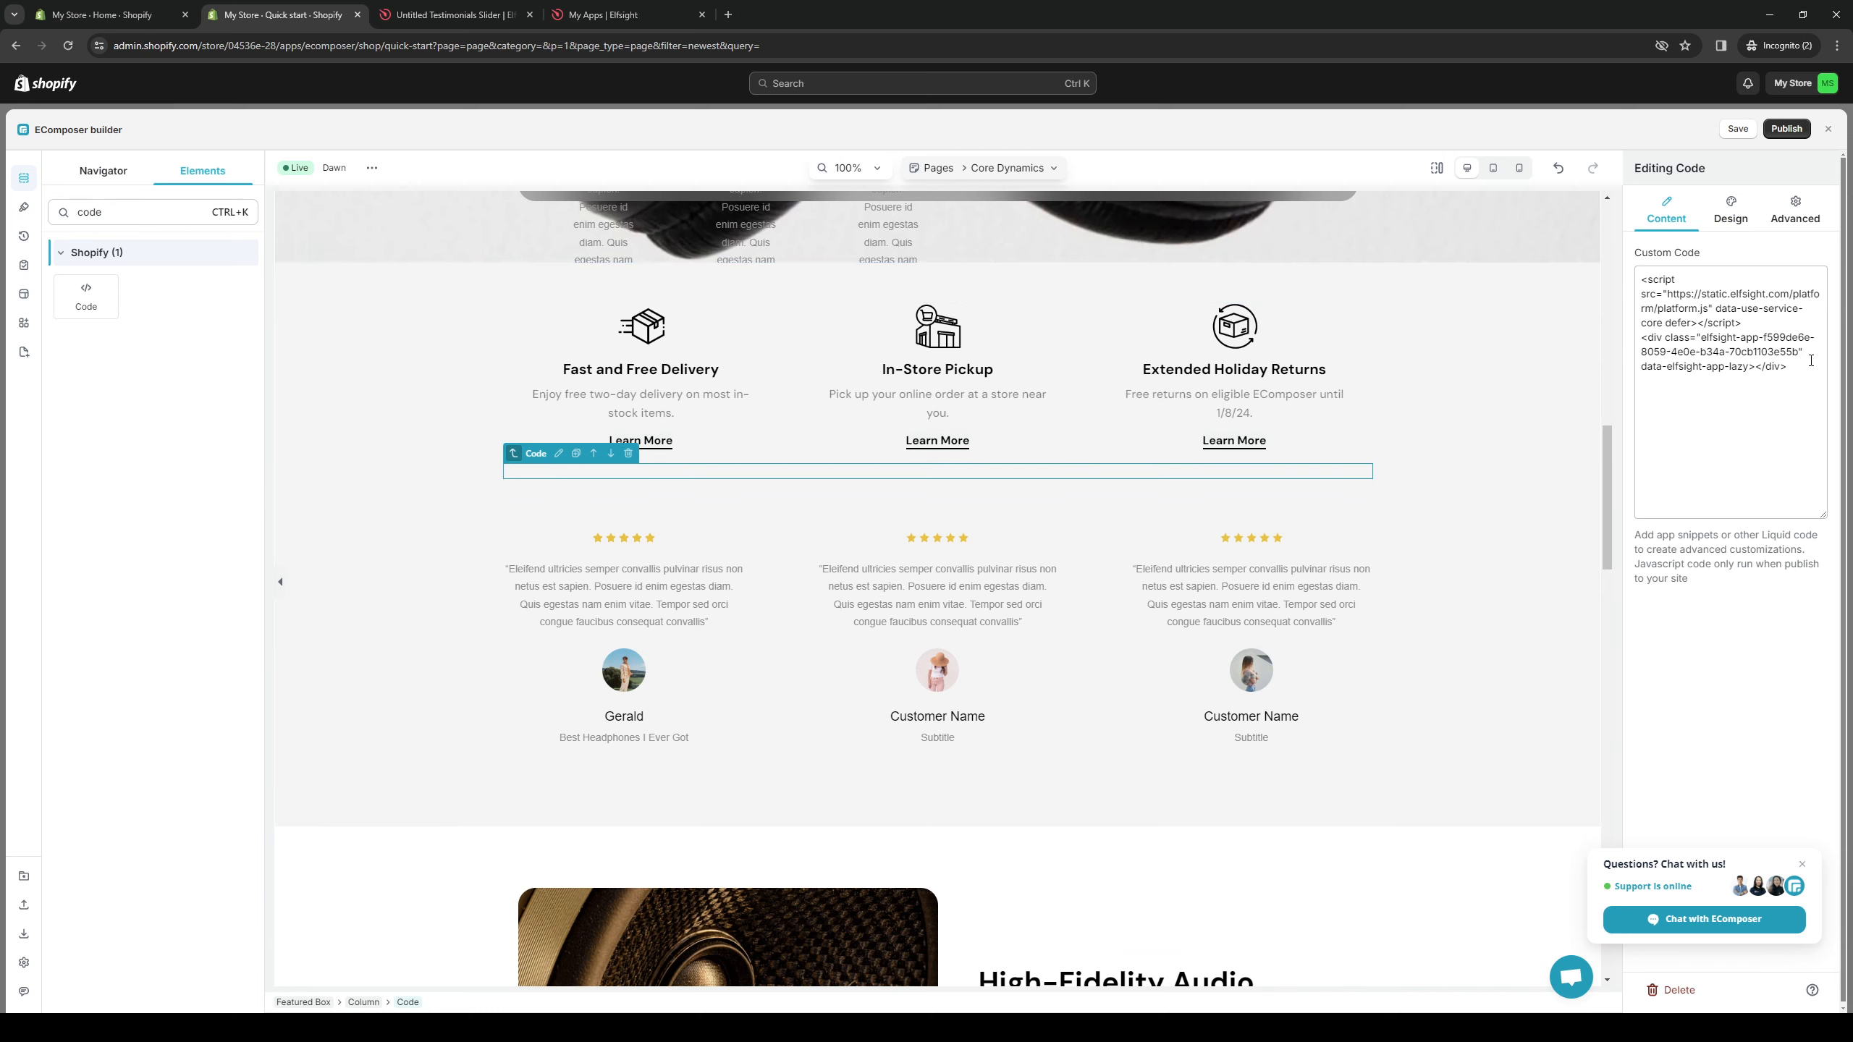
Recopy the Amazon Reviews embed code from Elfsight and paste it over the Code element's contents.
left_click_drag(1813, 367, 1633, 270)
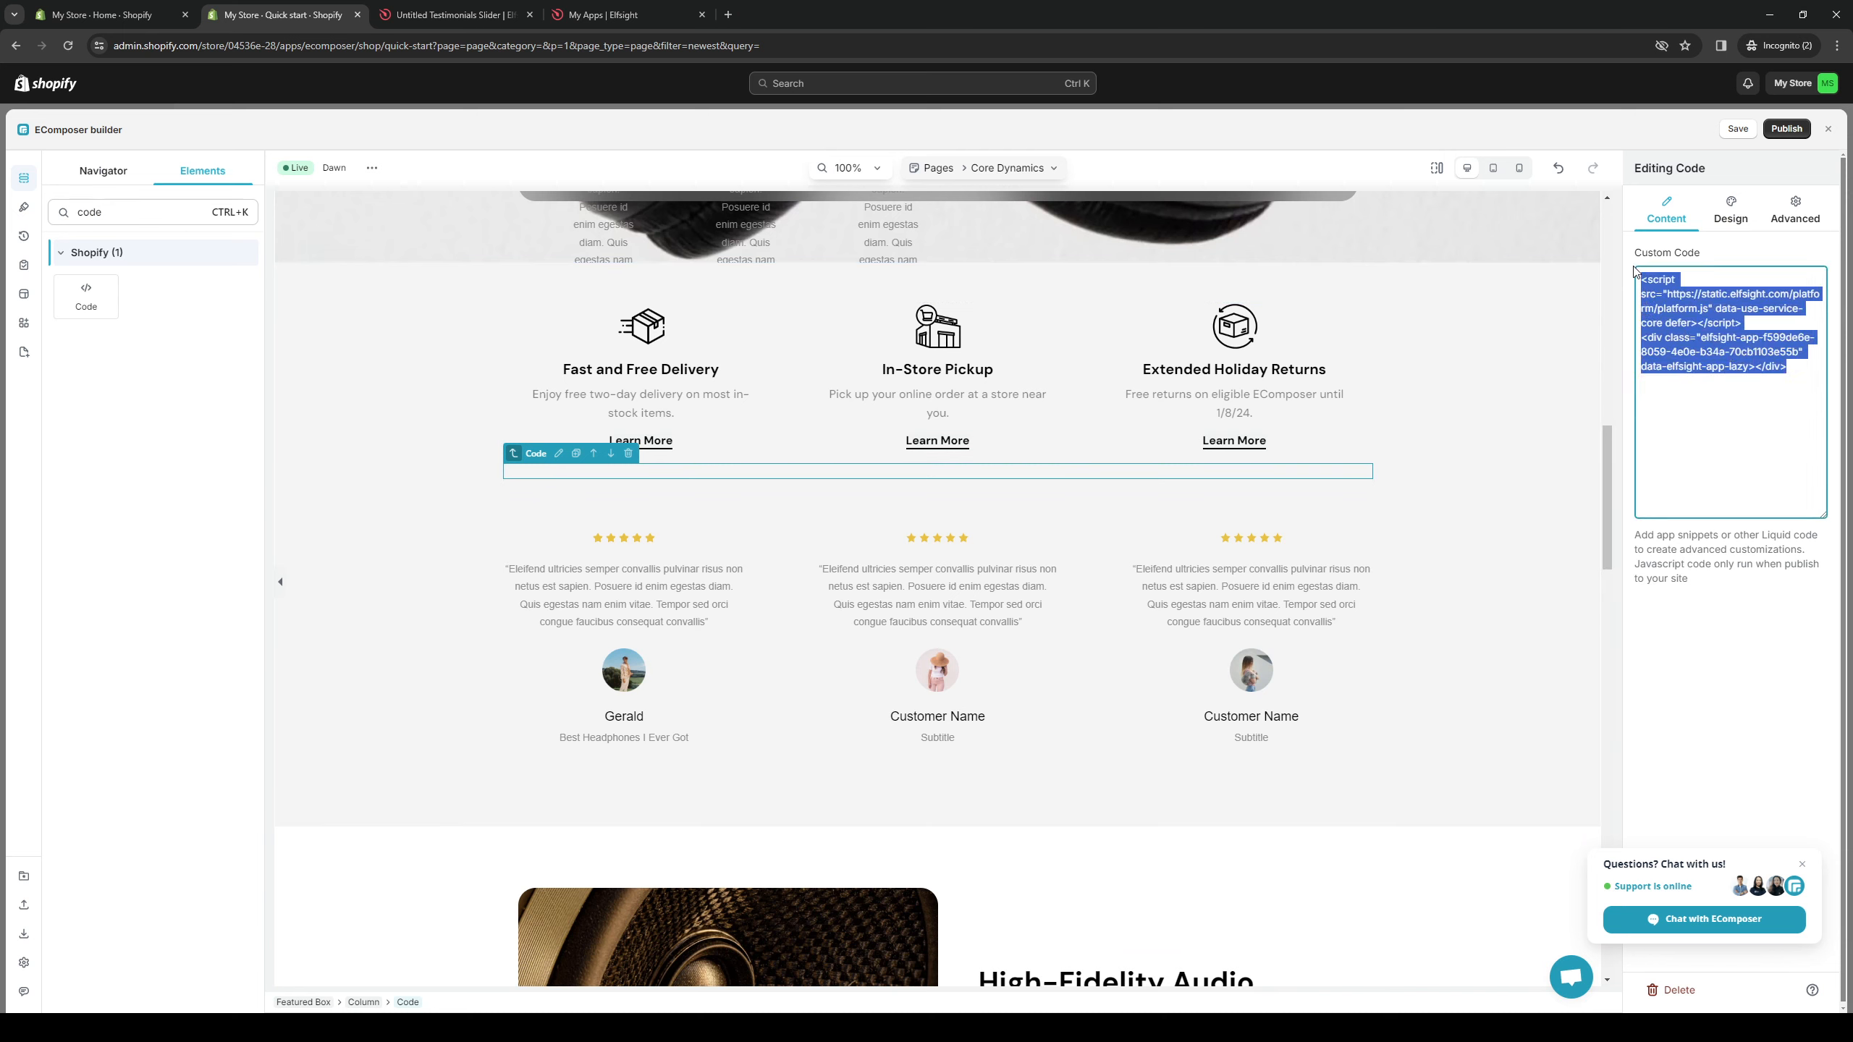
left_click(613, 15)
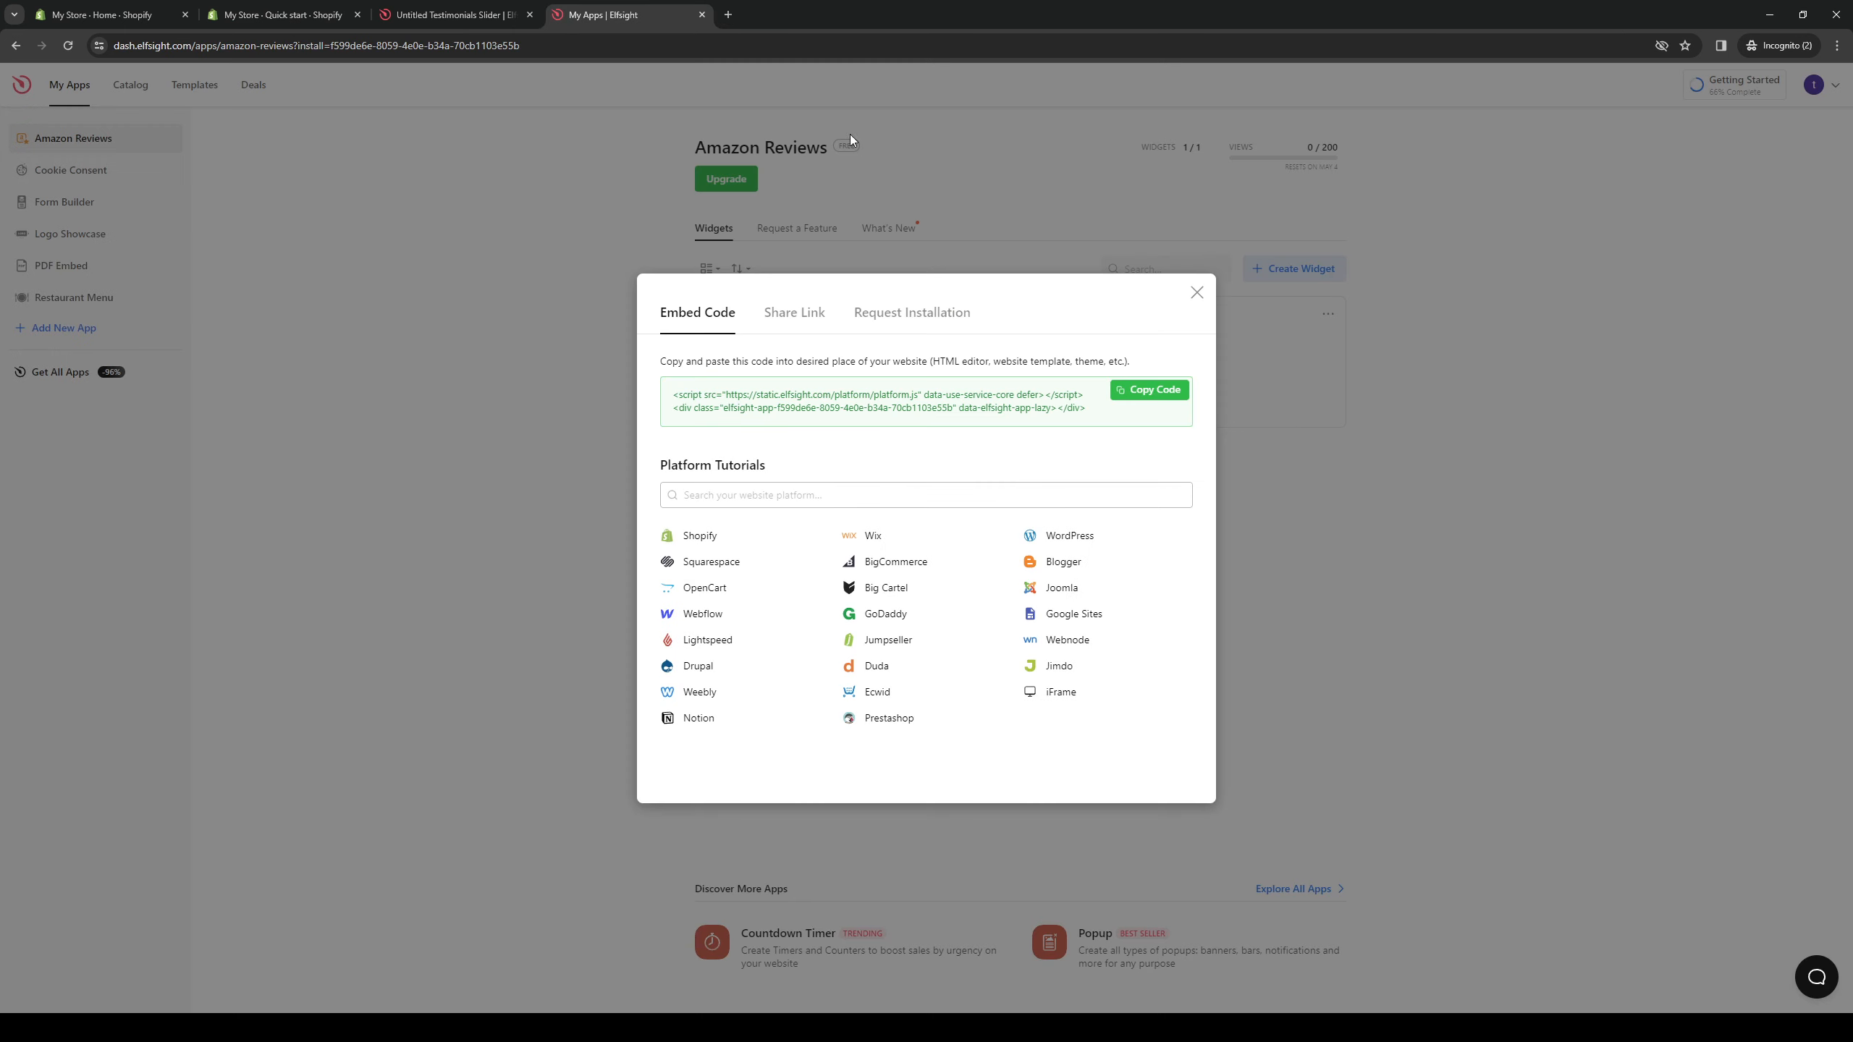
left_click(1156, 390)
left_click(467, 15)
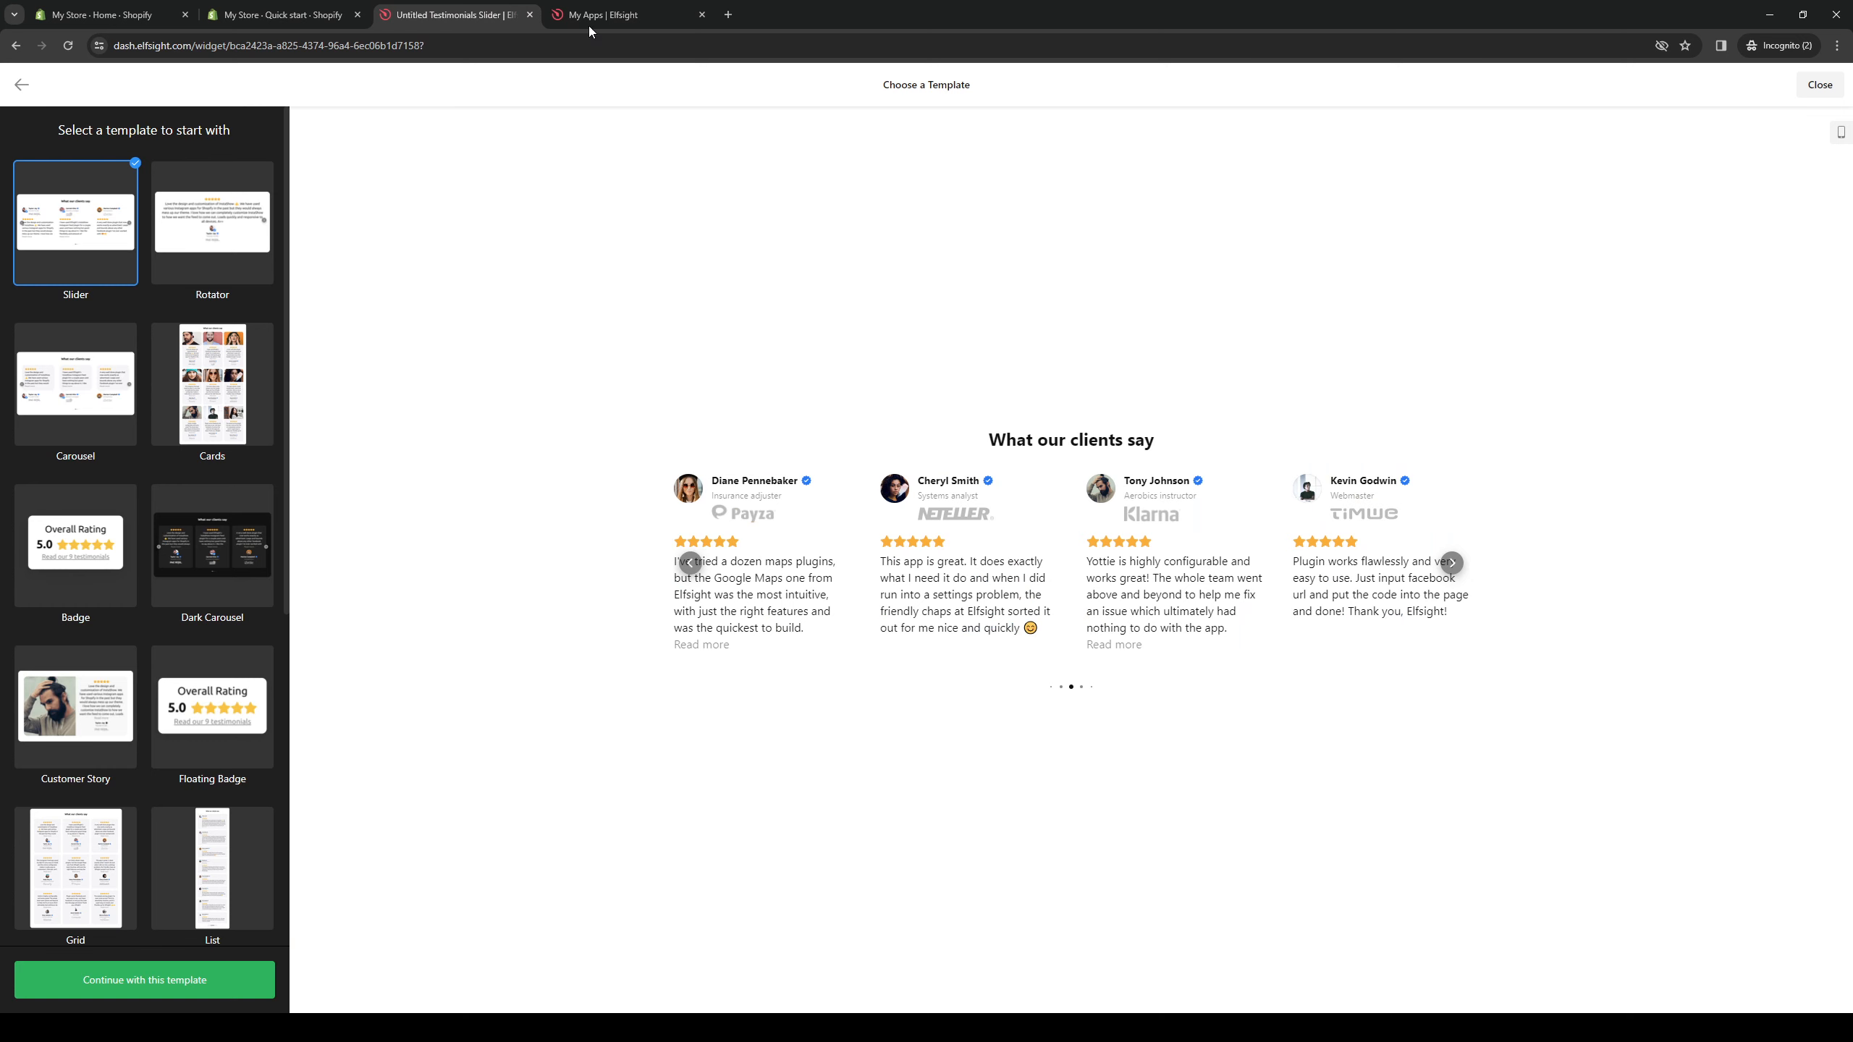
left_click(277, 15)
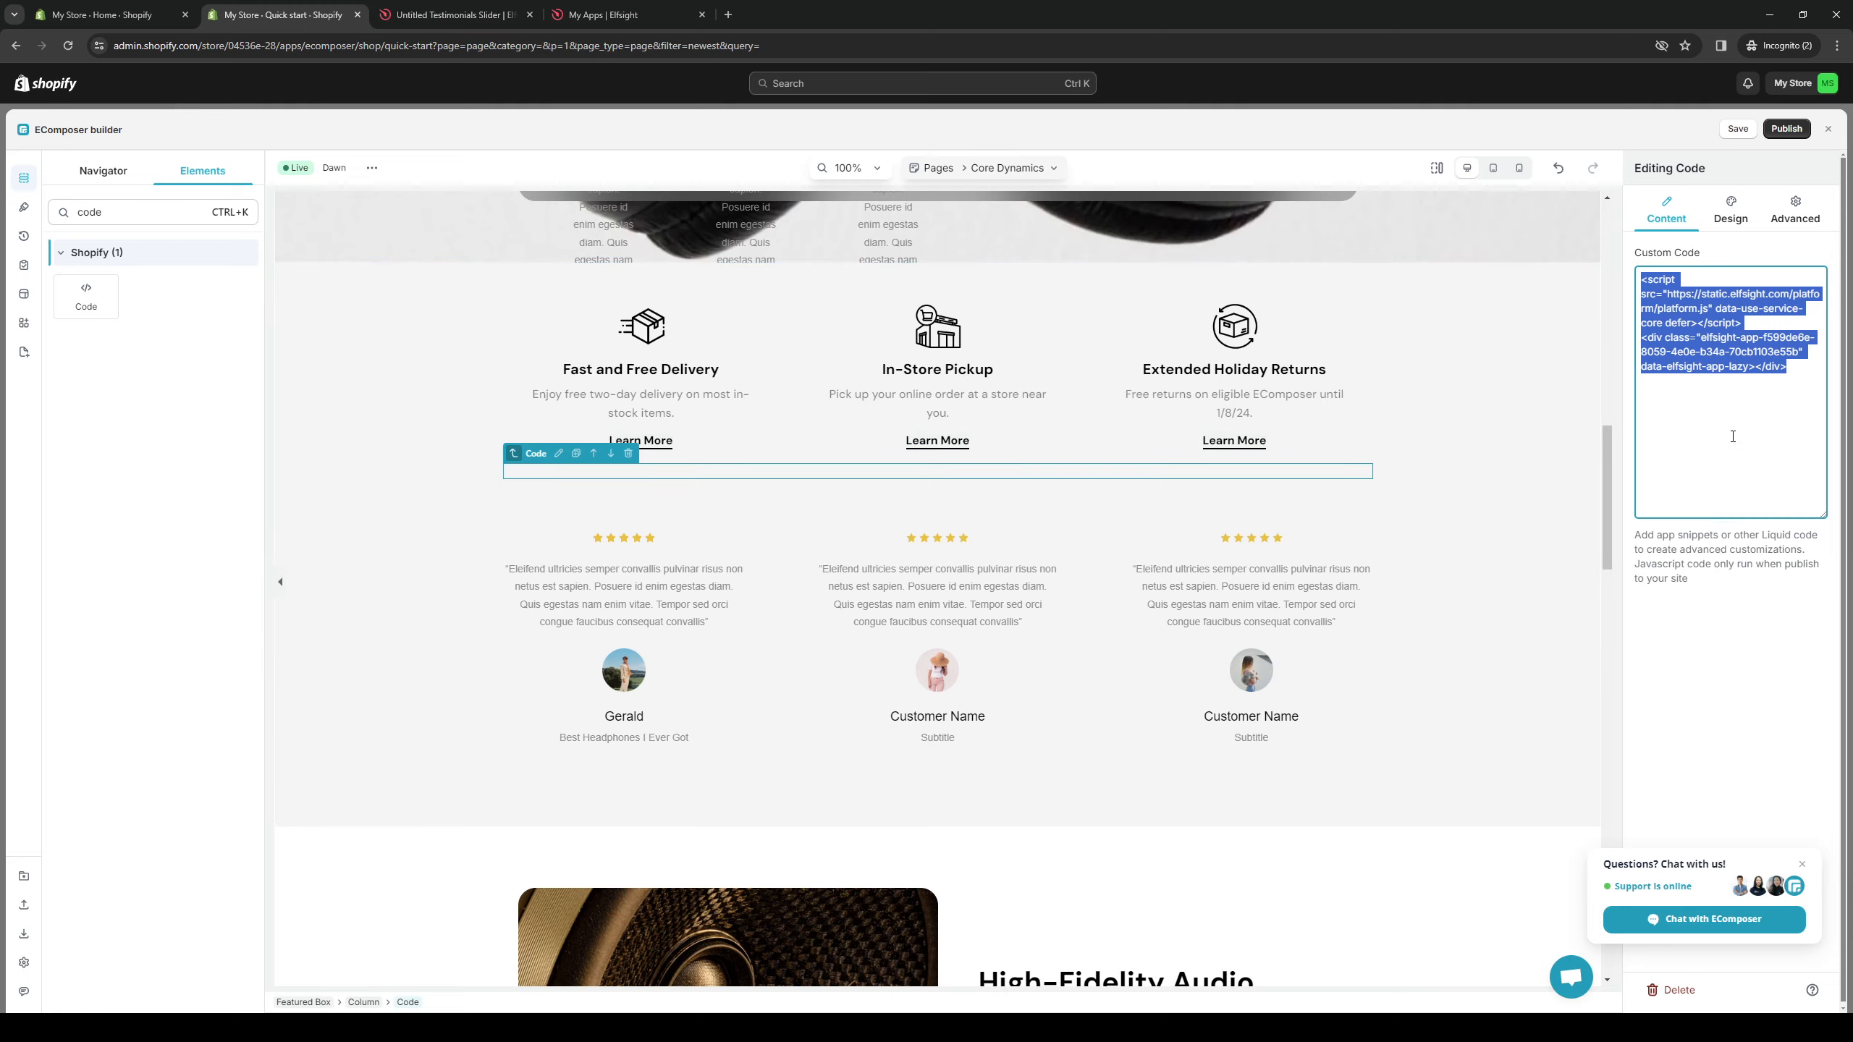
left_click(1695, 461)
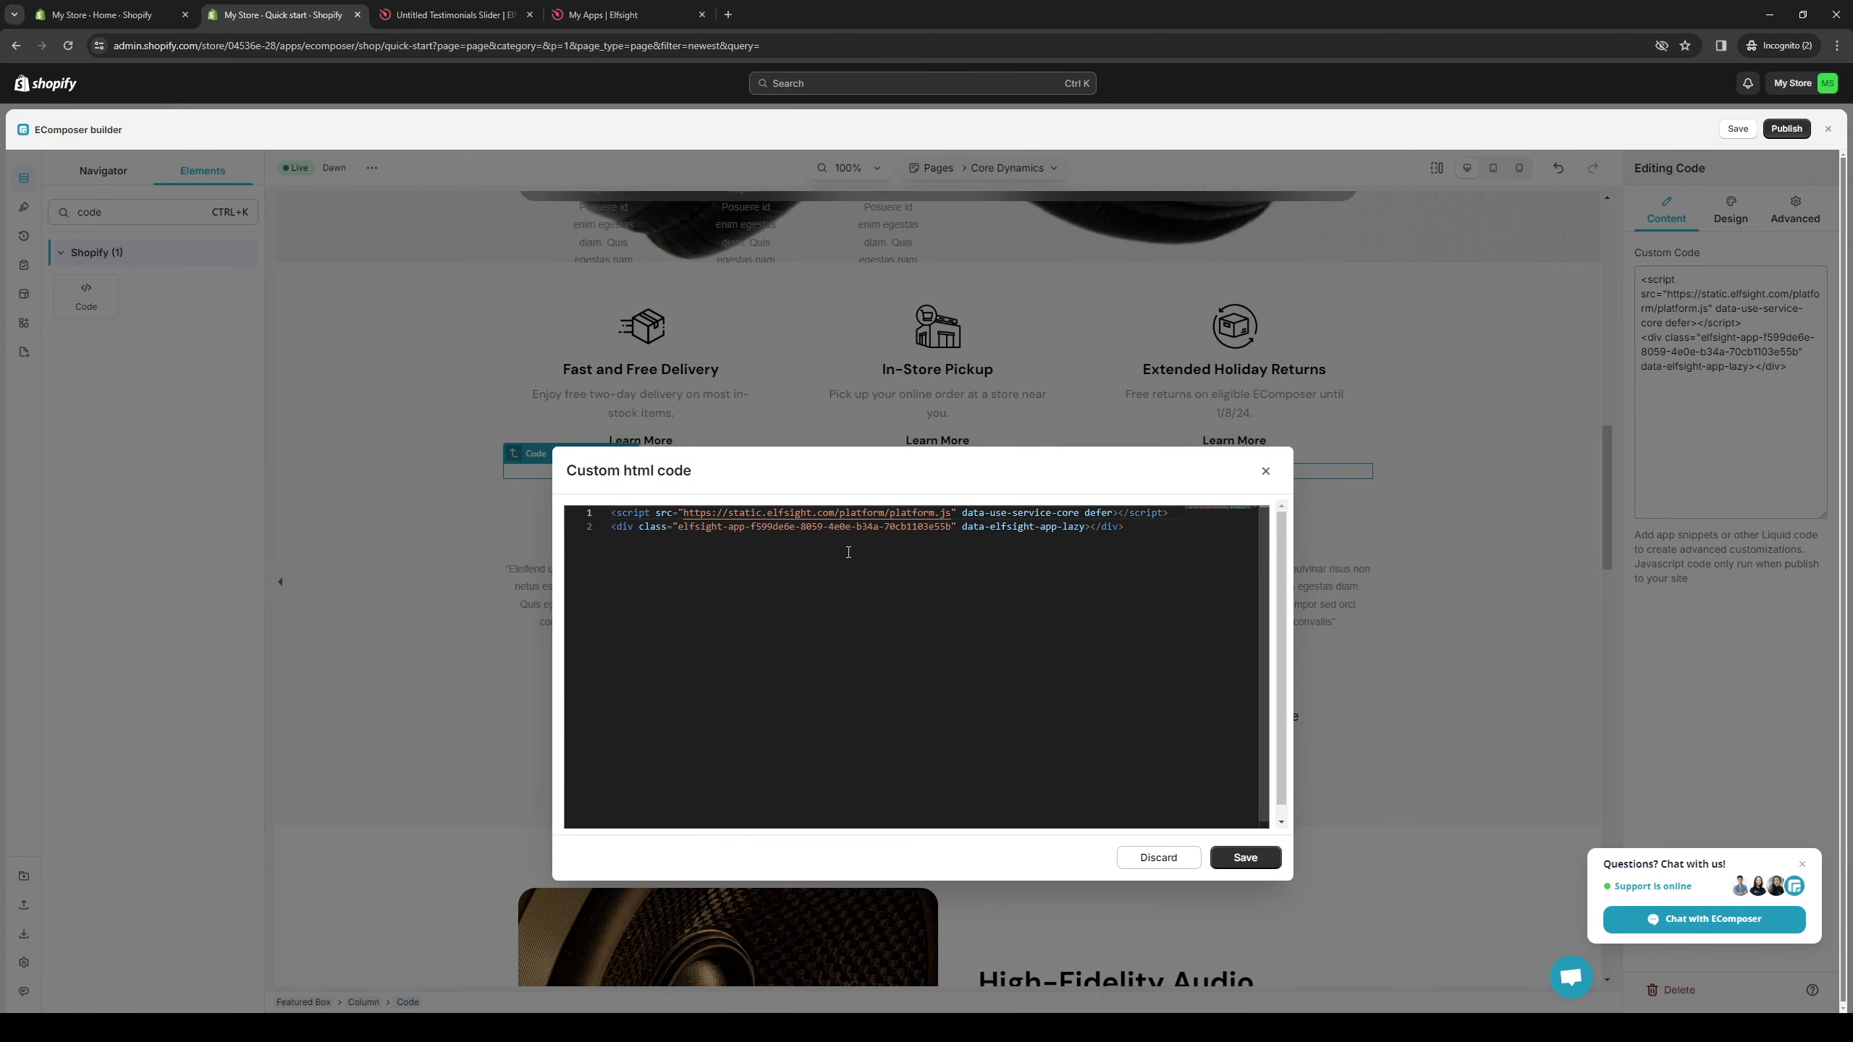
key("ctrl+a")
key("BackSpace")
key("ctrl+v")
left_click(1245, 858)
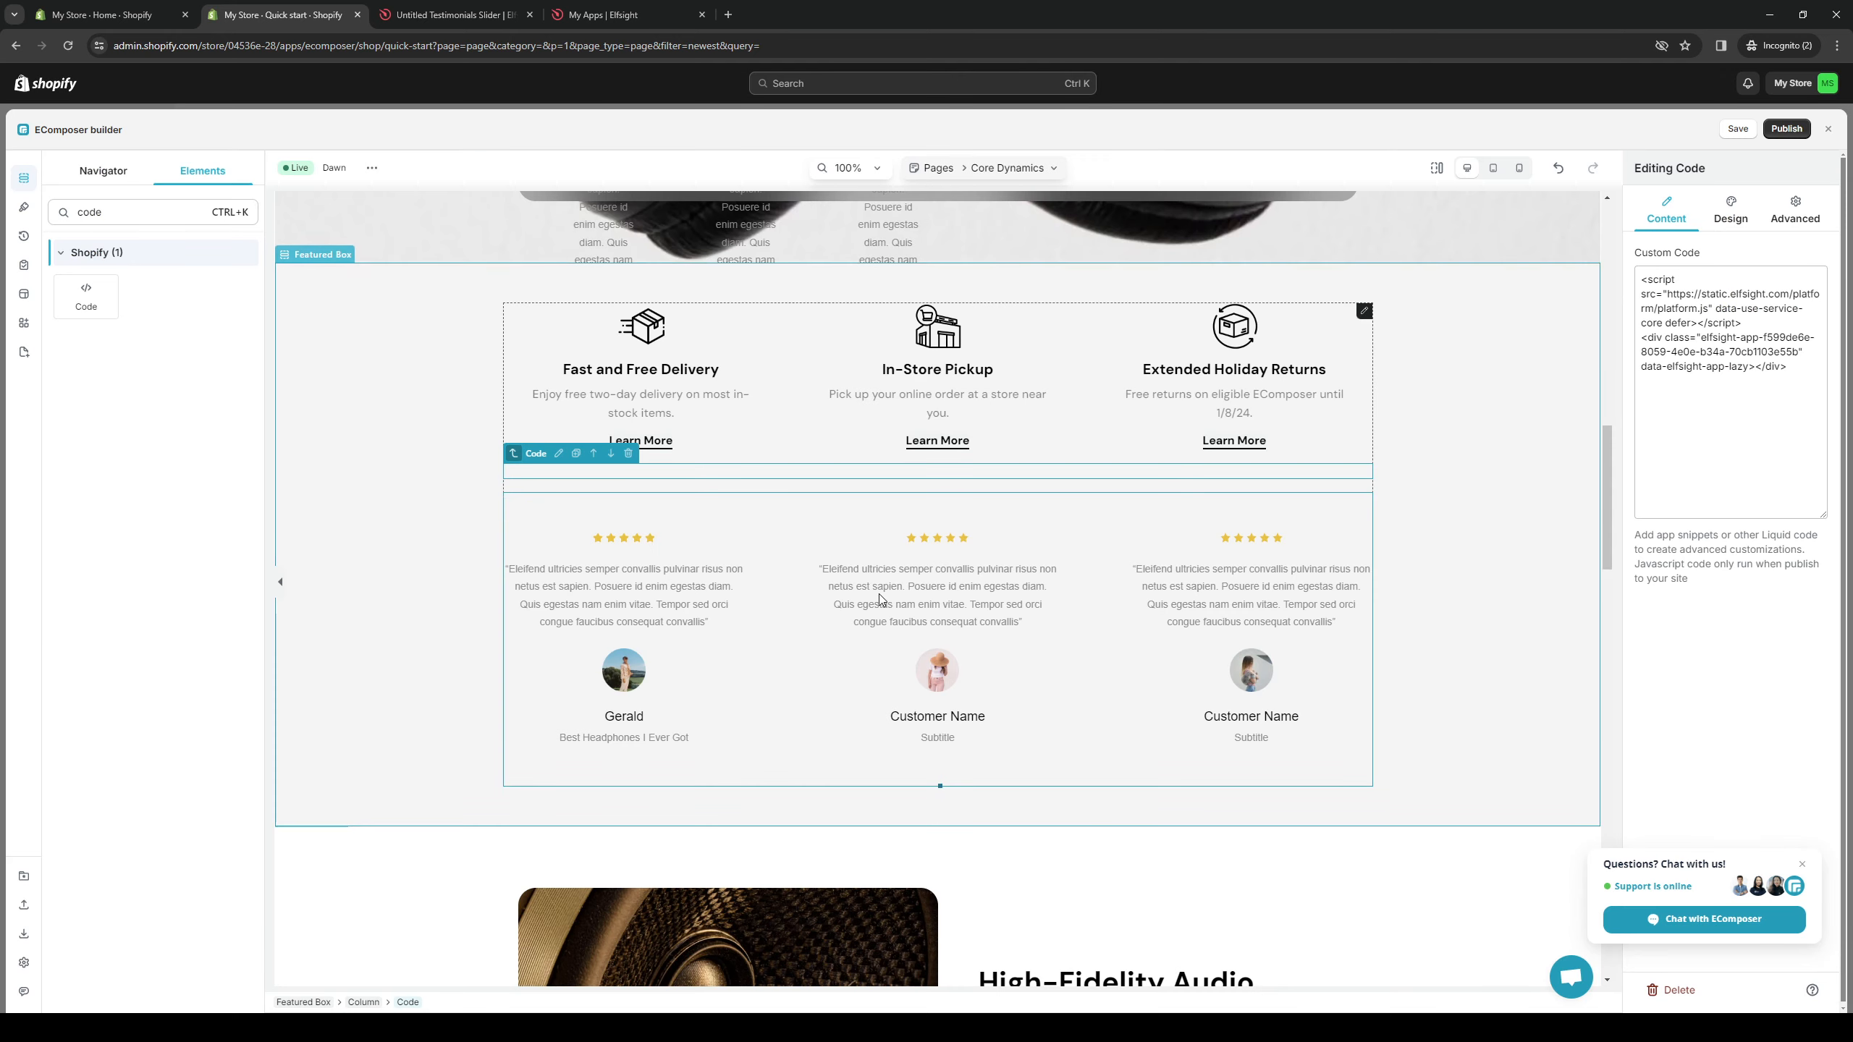
scroll(922, 796, "up", 5)
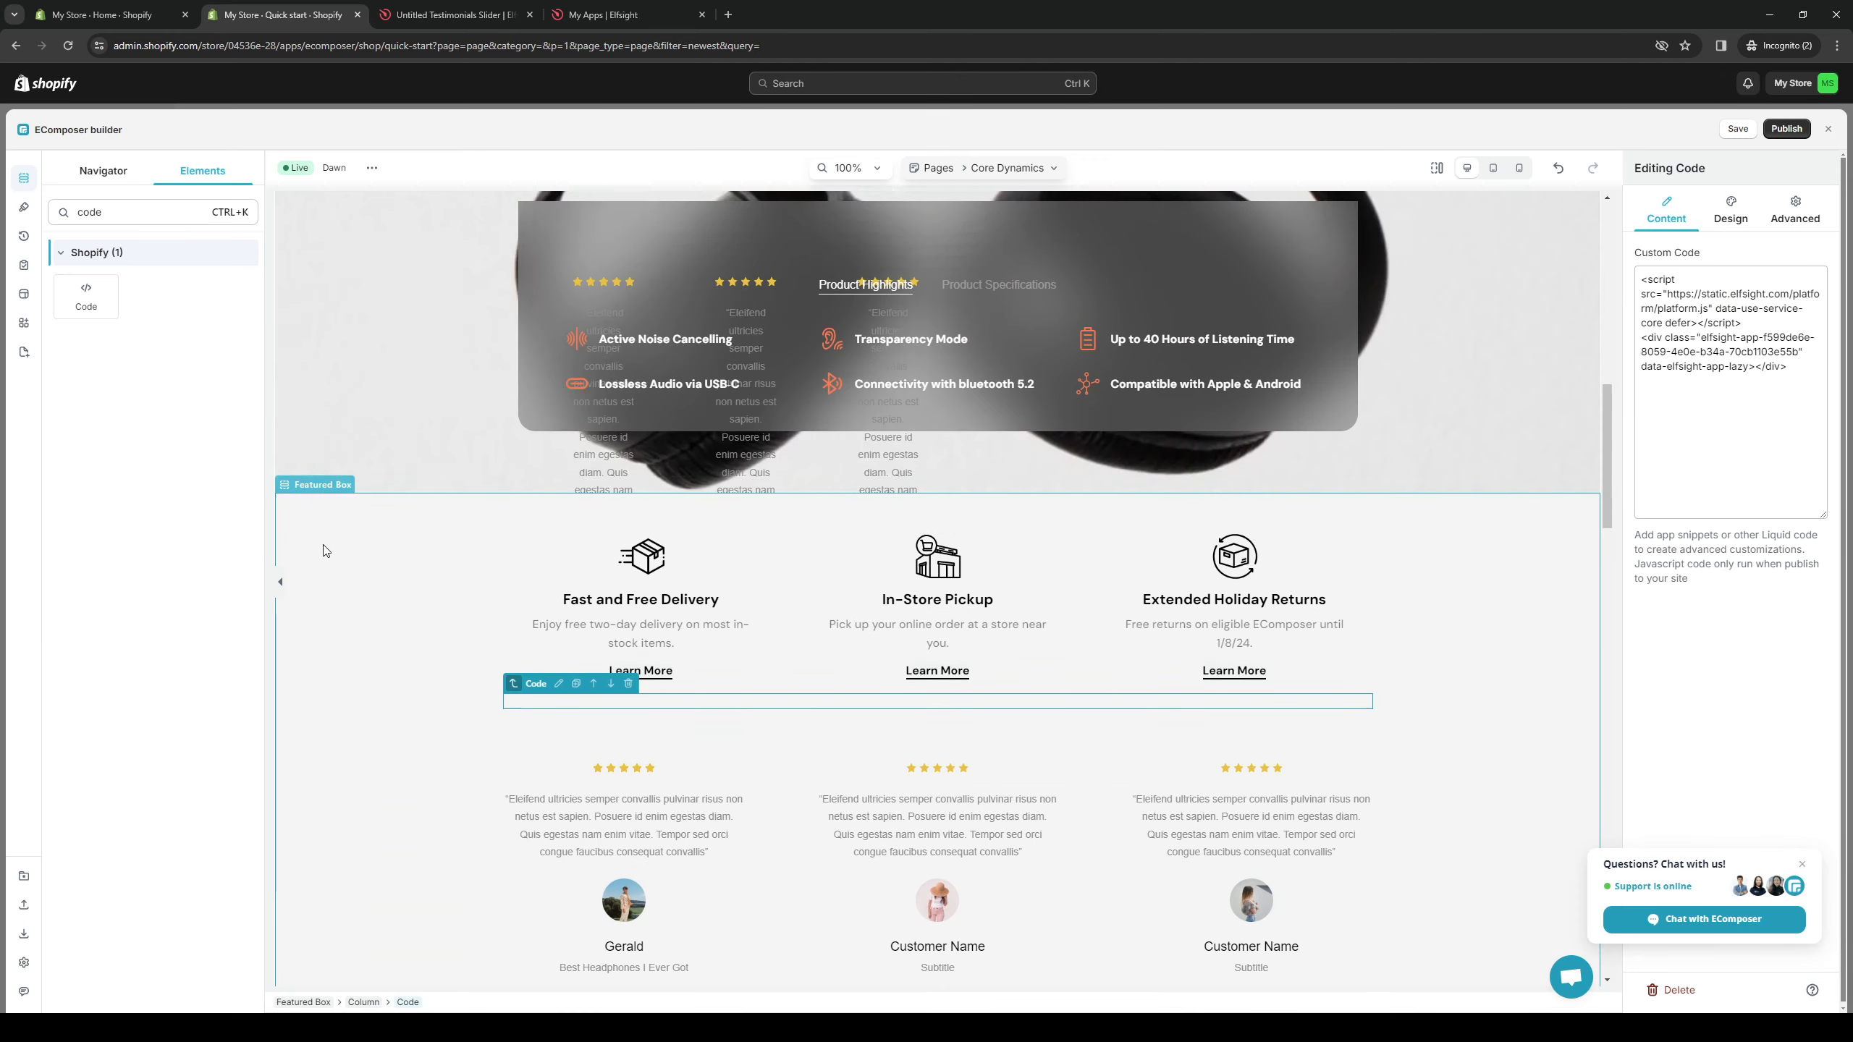
Open the Dawn theme customiser from Online Store > Themes and close the EComposer tab.
left_click(136, 22)
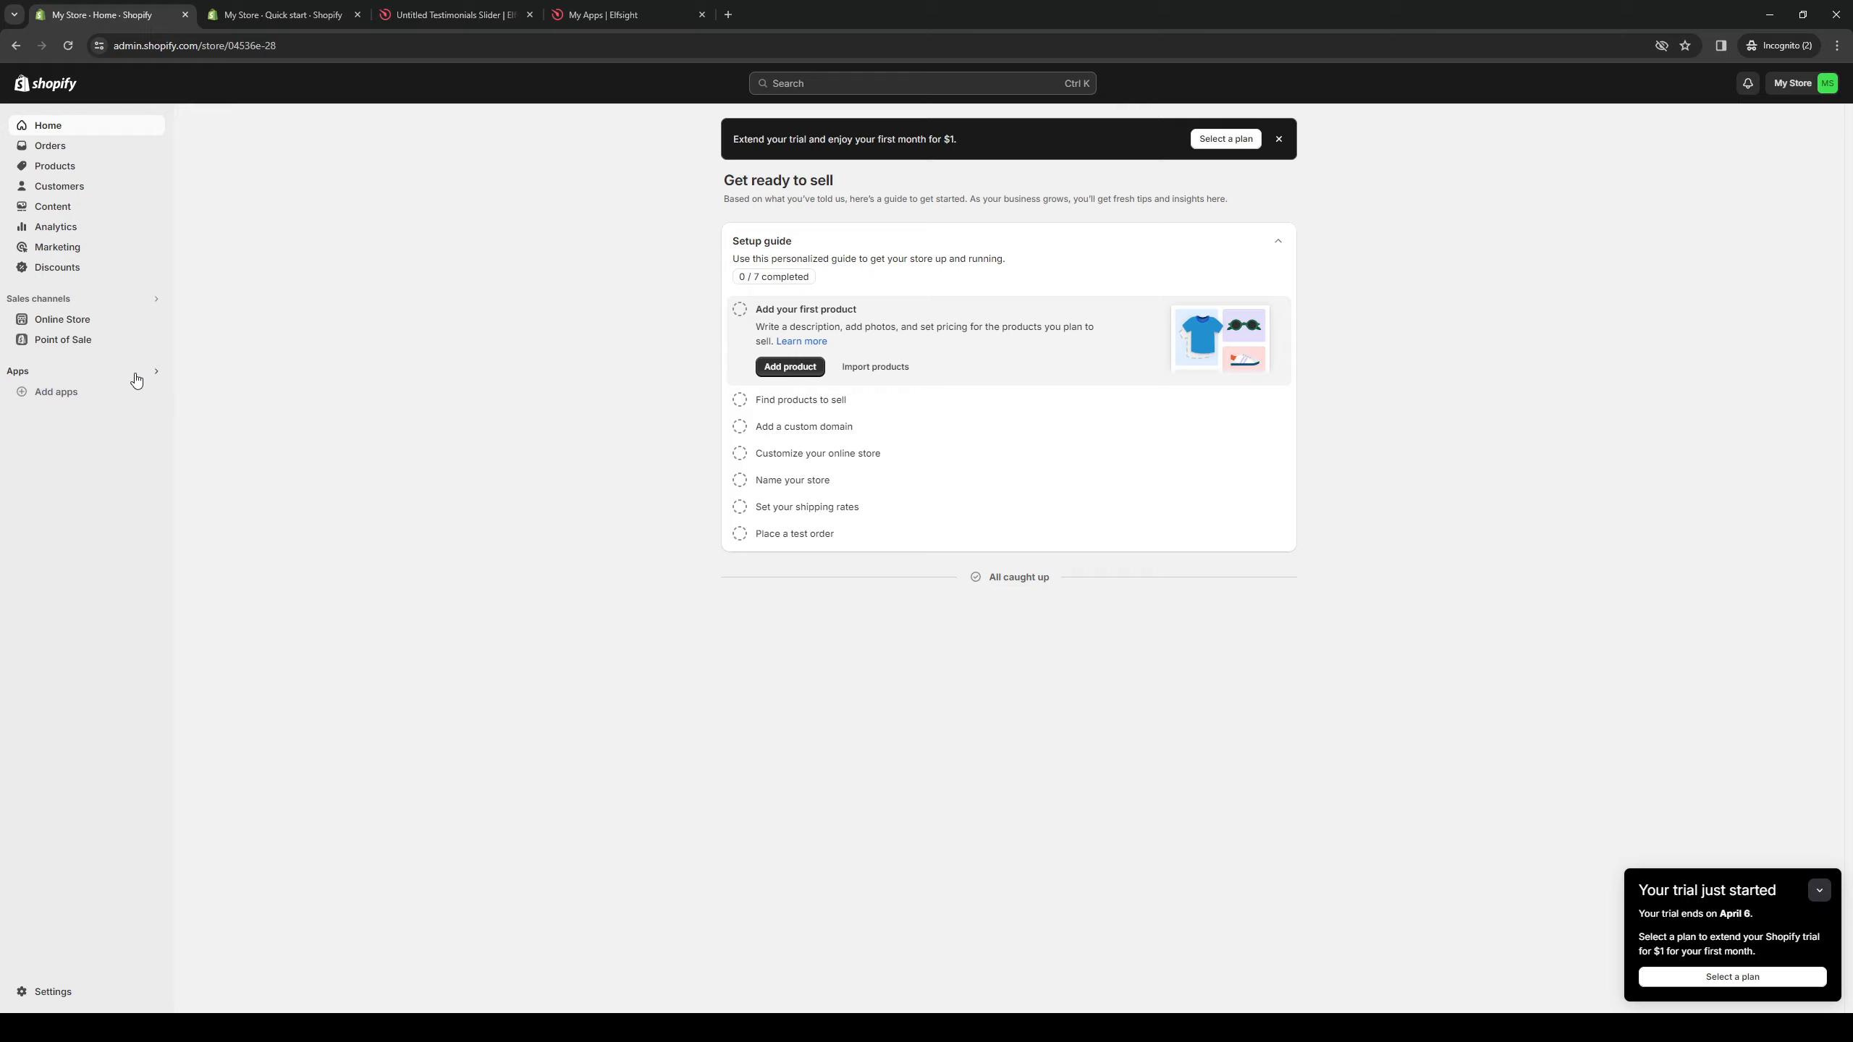
left_click(111, 321)
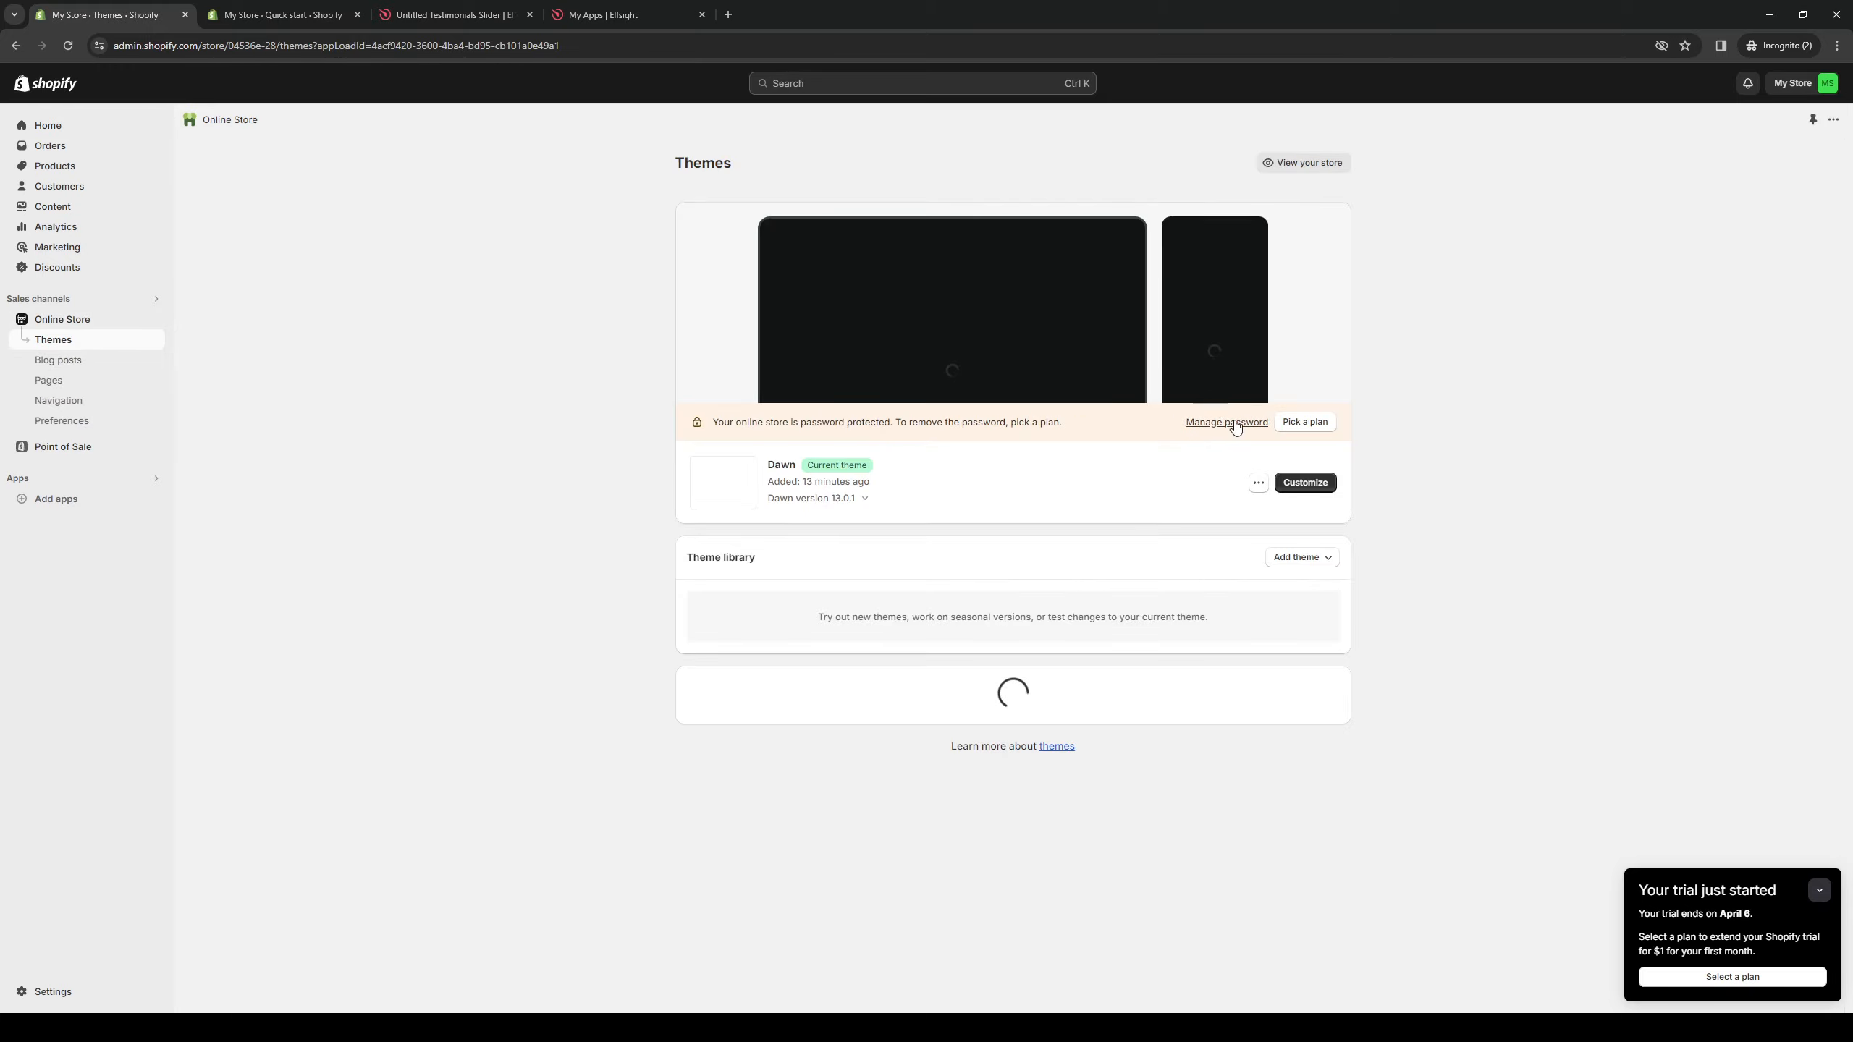
left_click(1305, 483)
left_click(306, 7)
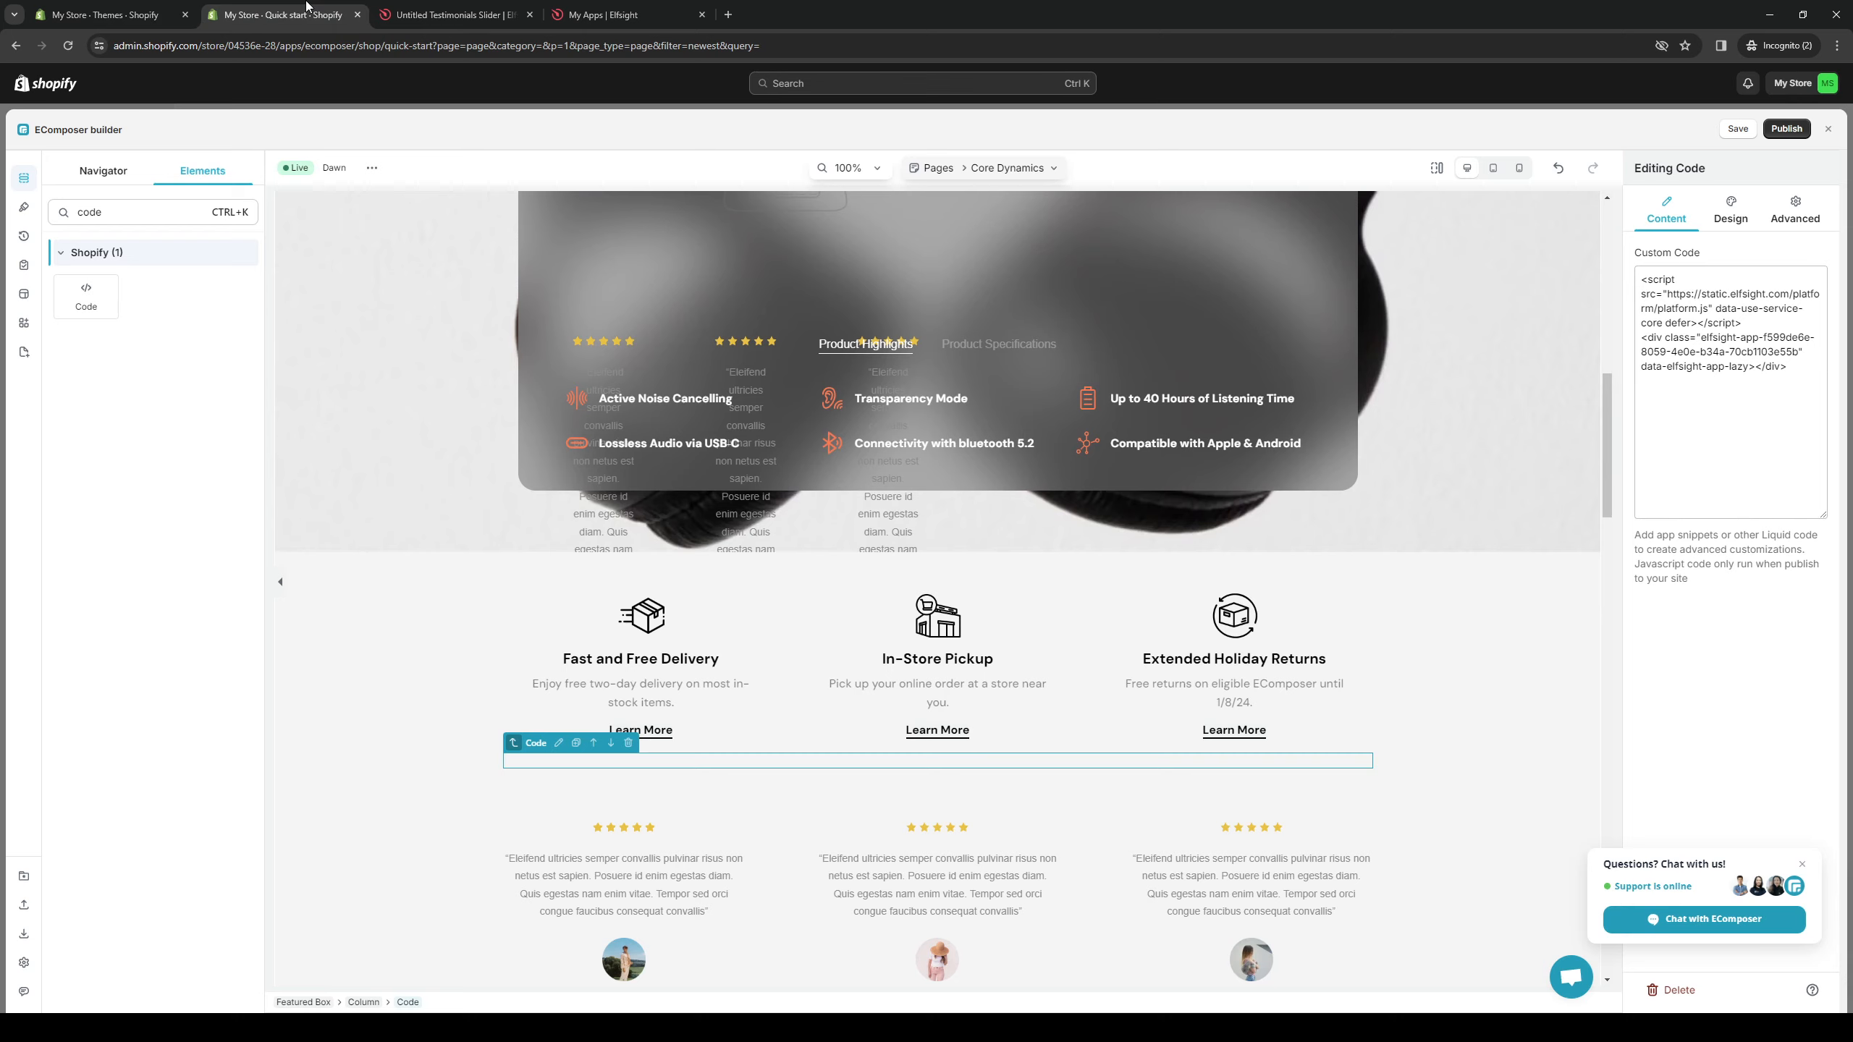
left_click(358, 14)
left_click(150, 15)
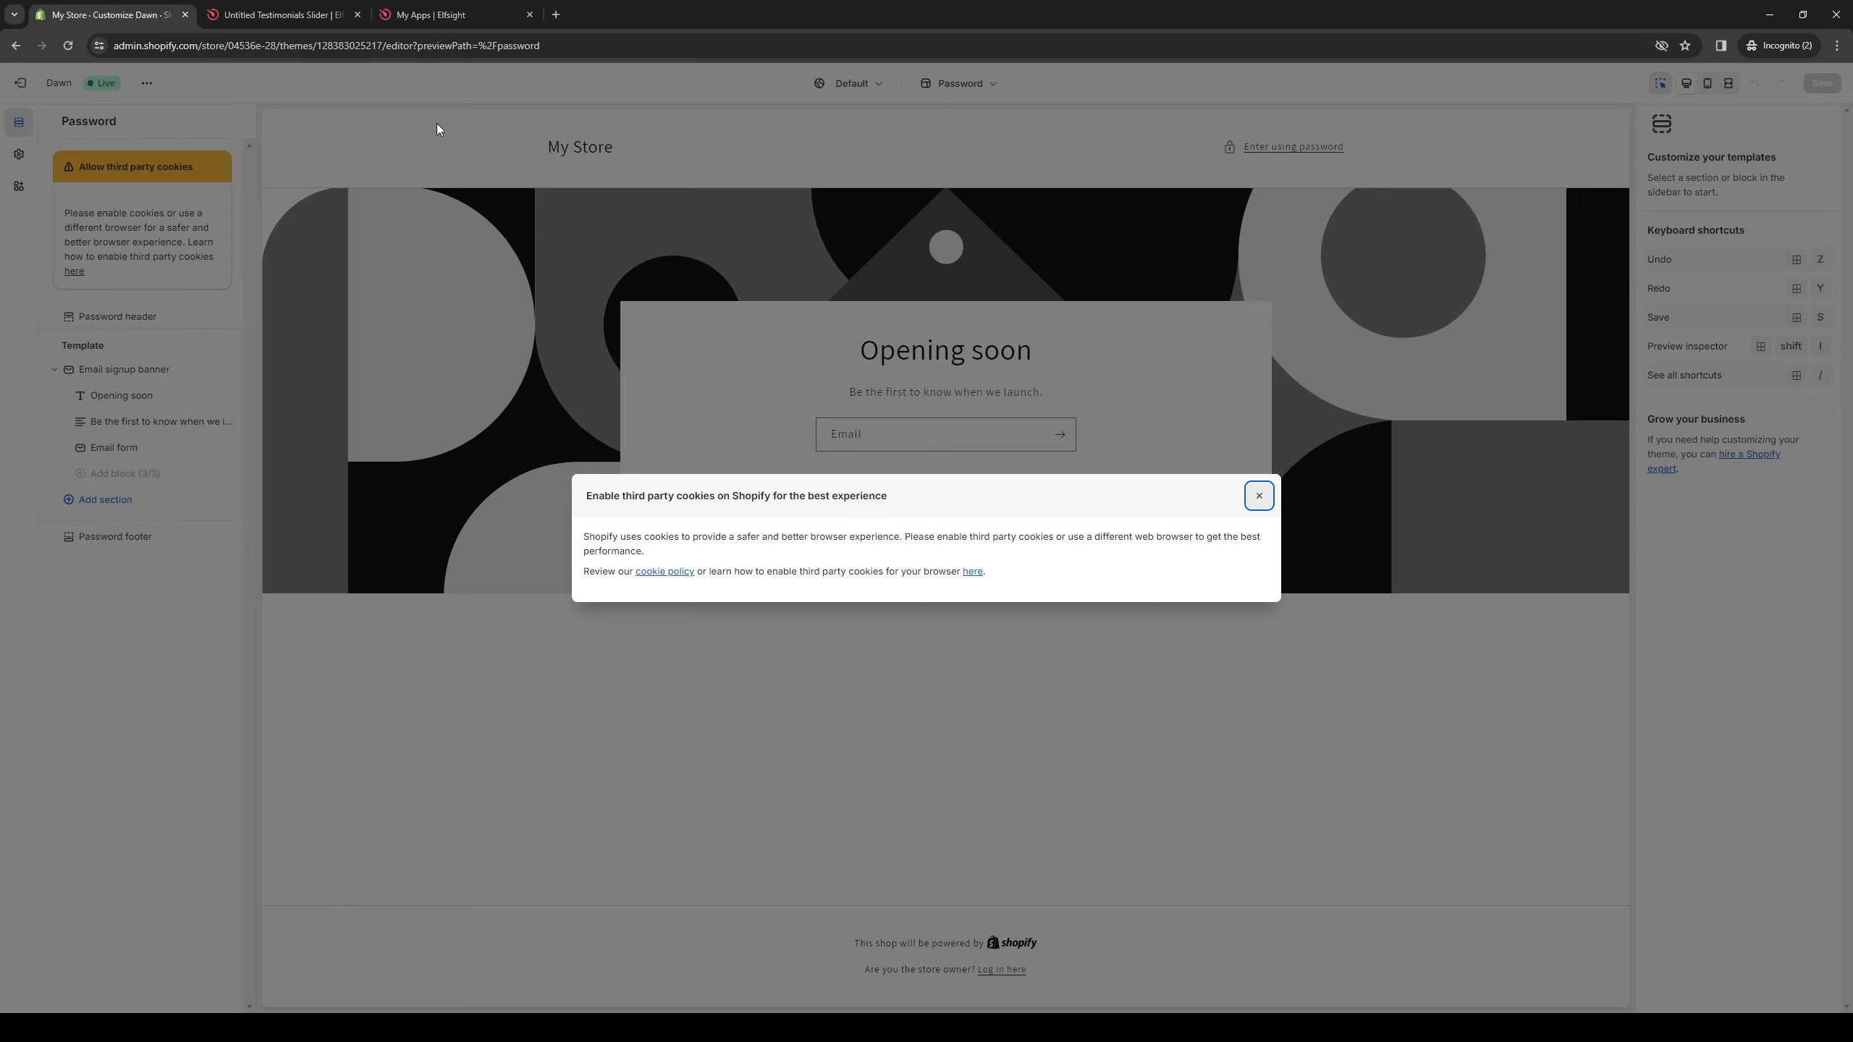
Dismiss the cookie notice and add a Custom Liquid section to the Password template.
left_click(1259, 495)
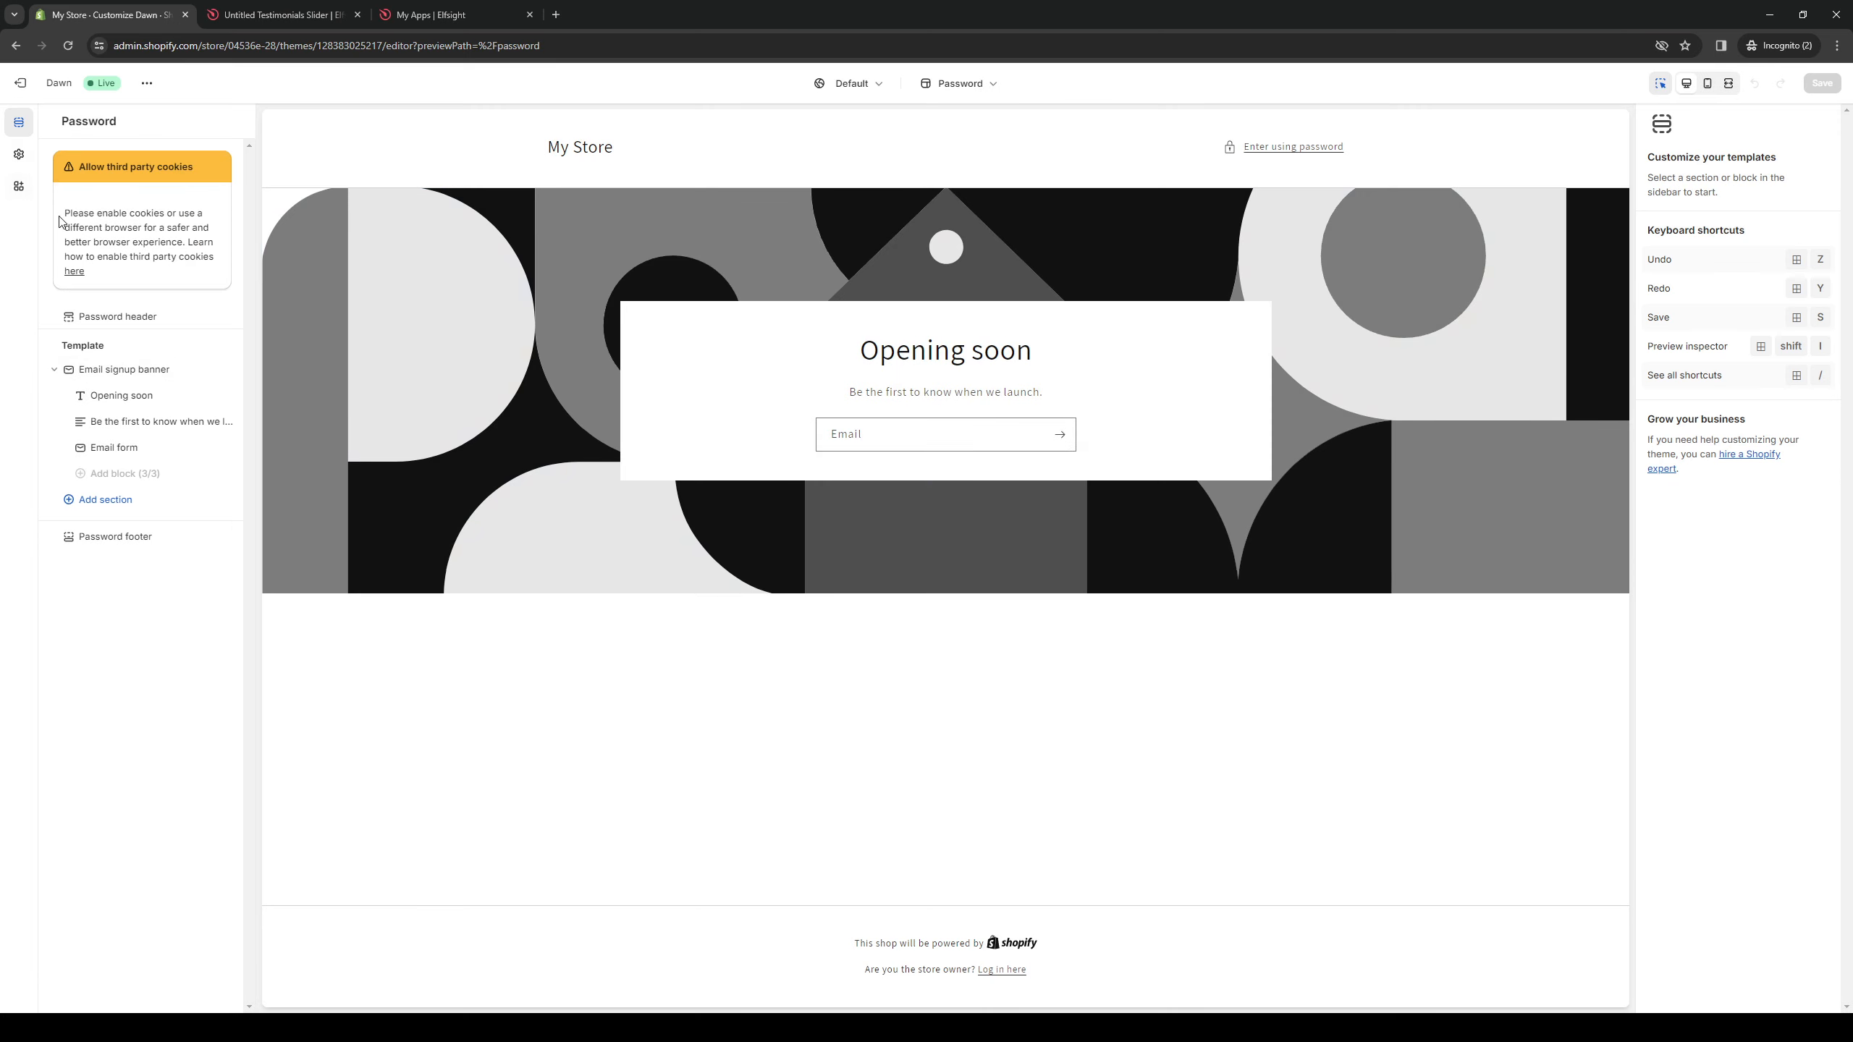
left_click(123, 501)
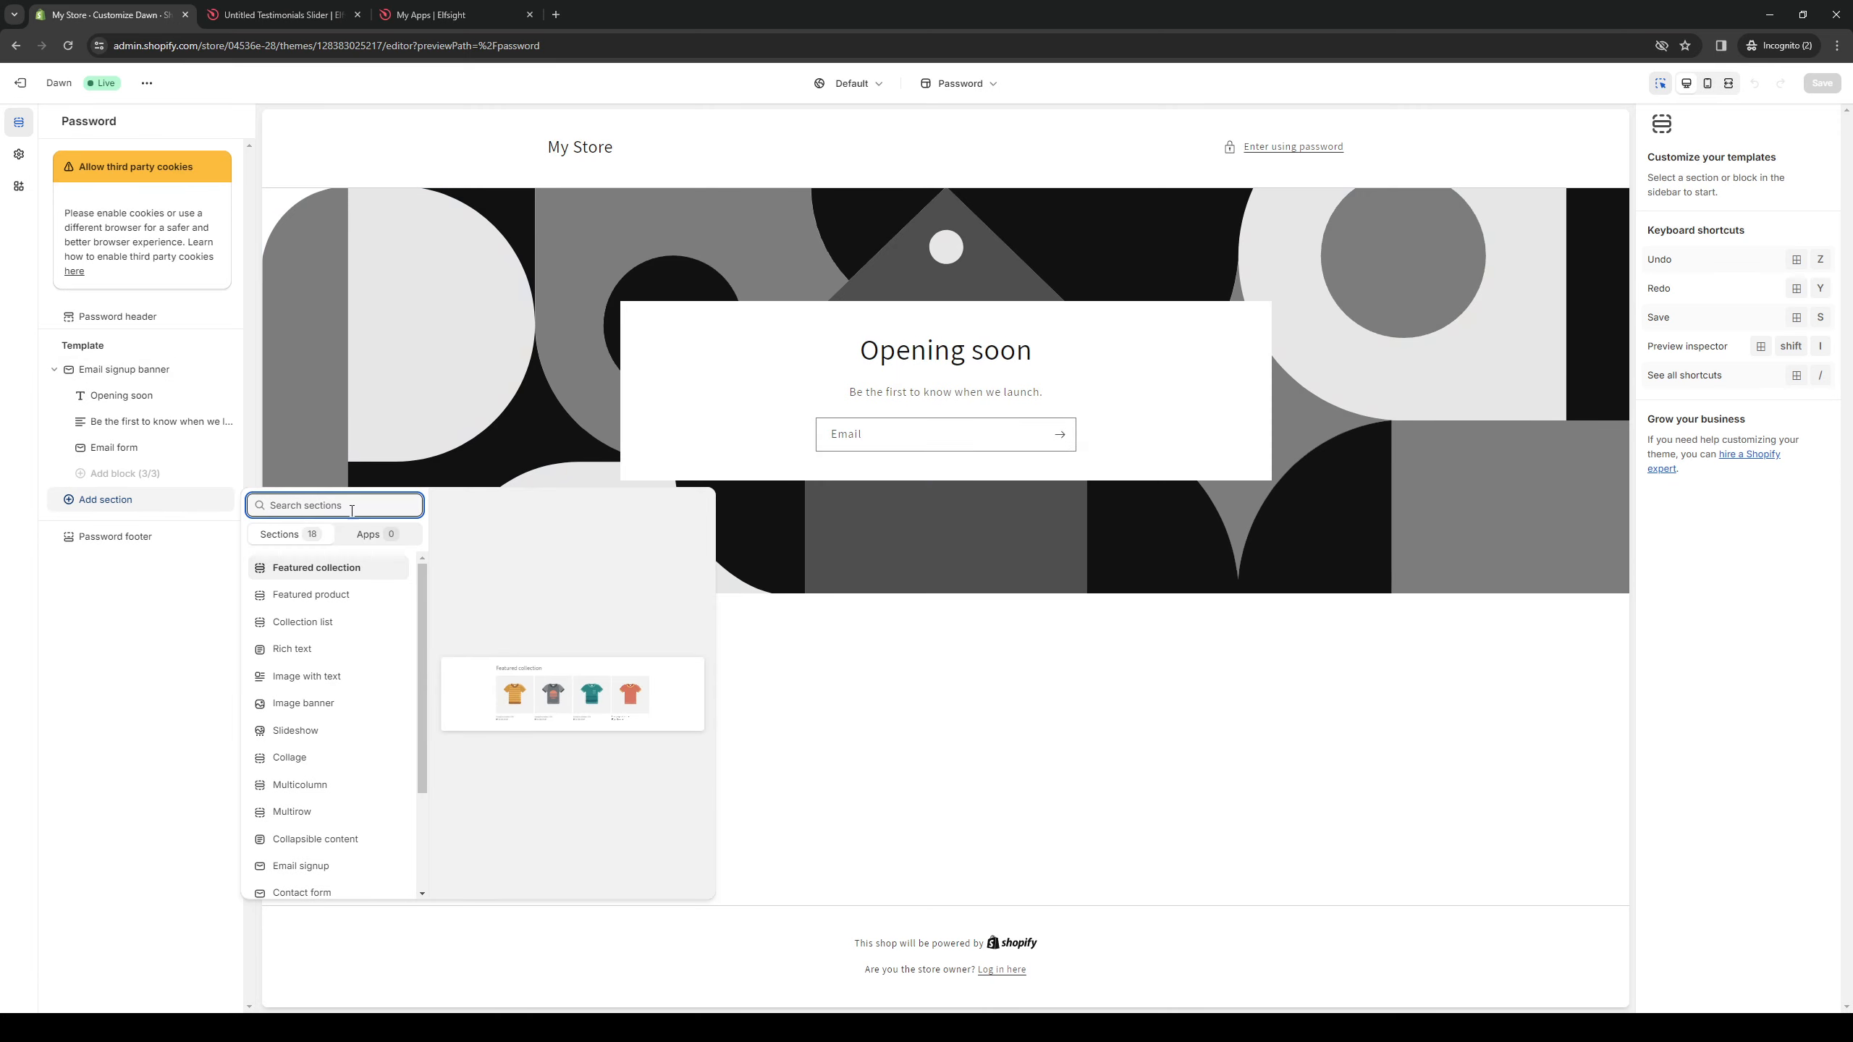
type("code")
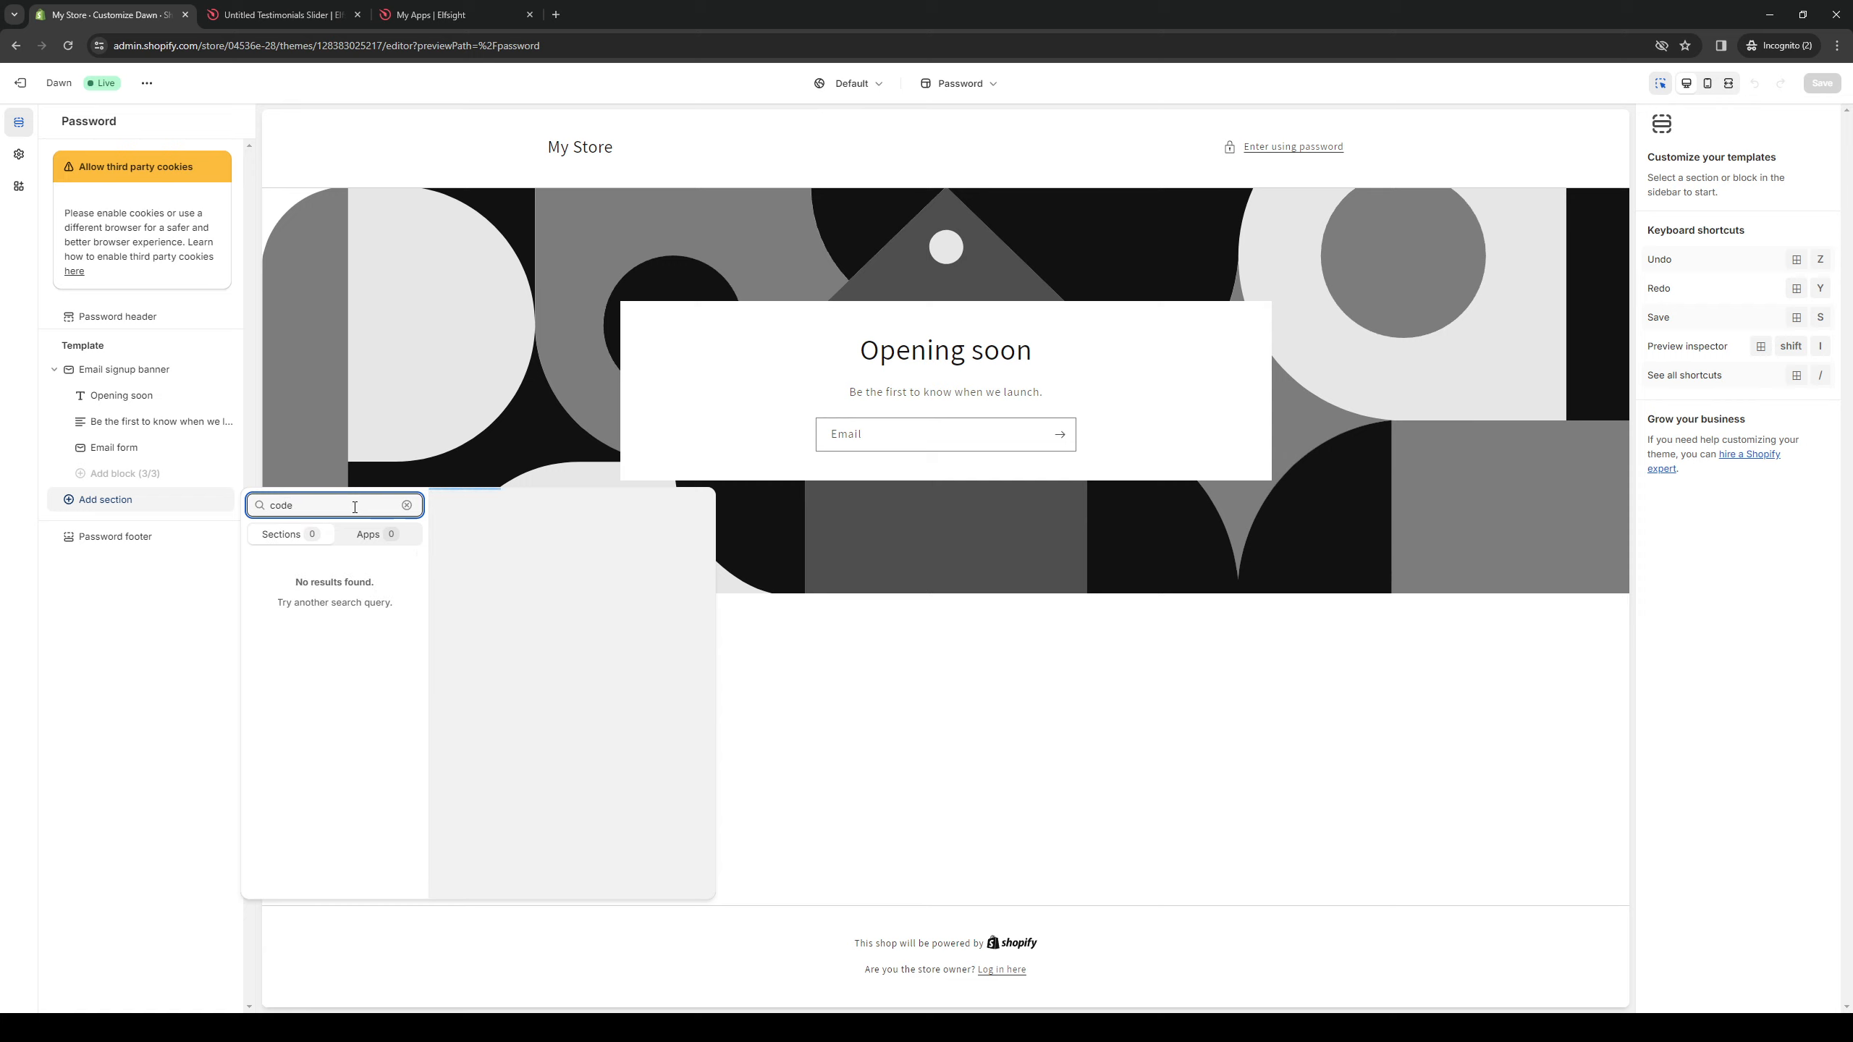
key("BackSpace")
key("BackSpace")
key("BackSpace")
type("ht")
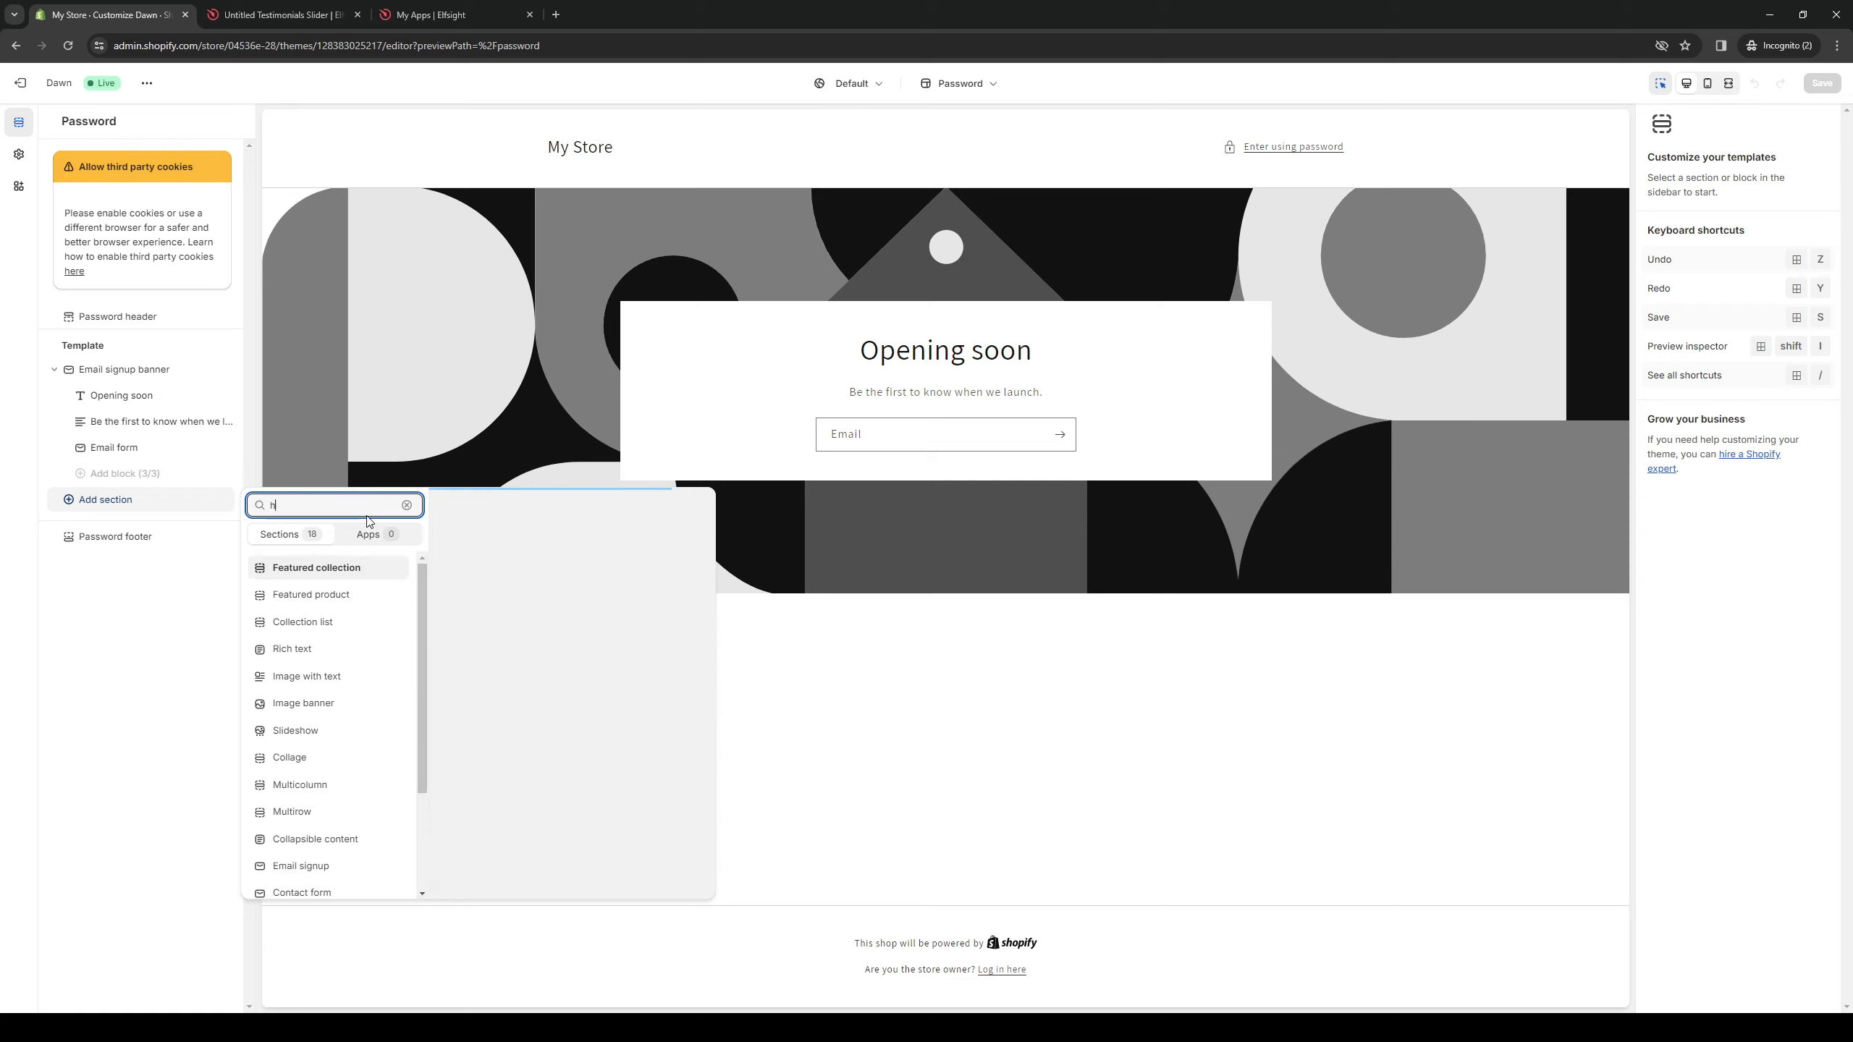
key("BackSpace")
key("BackSpace")
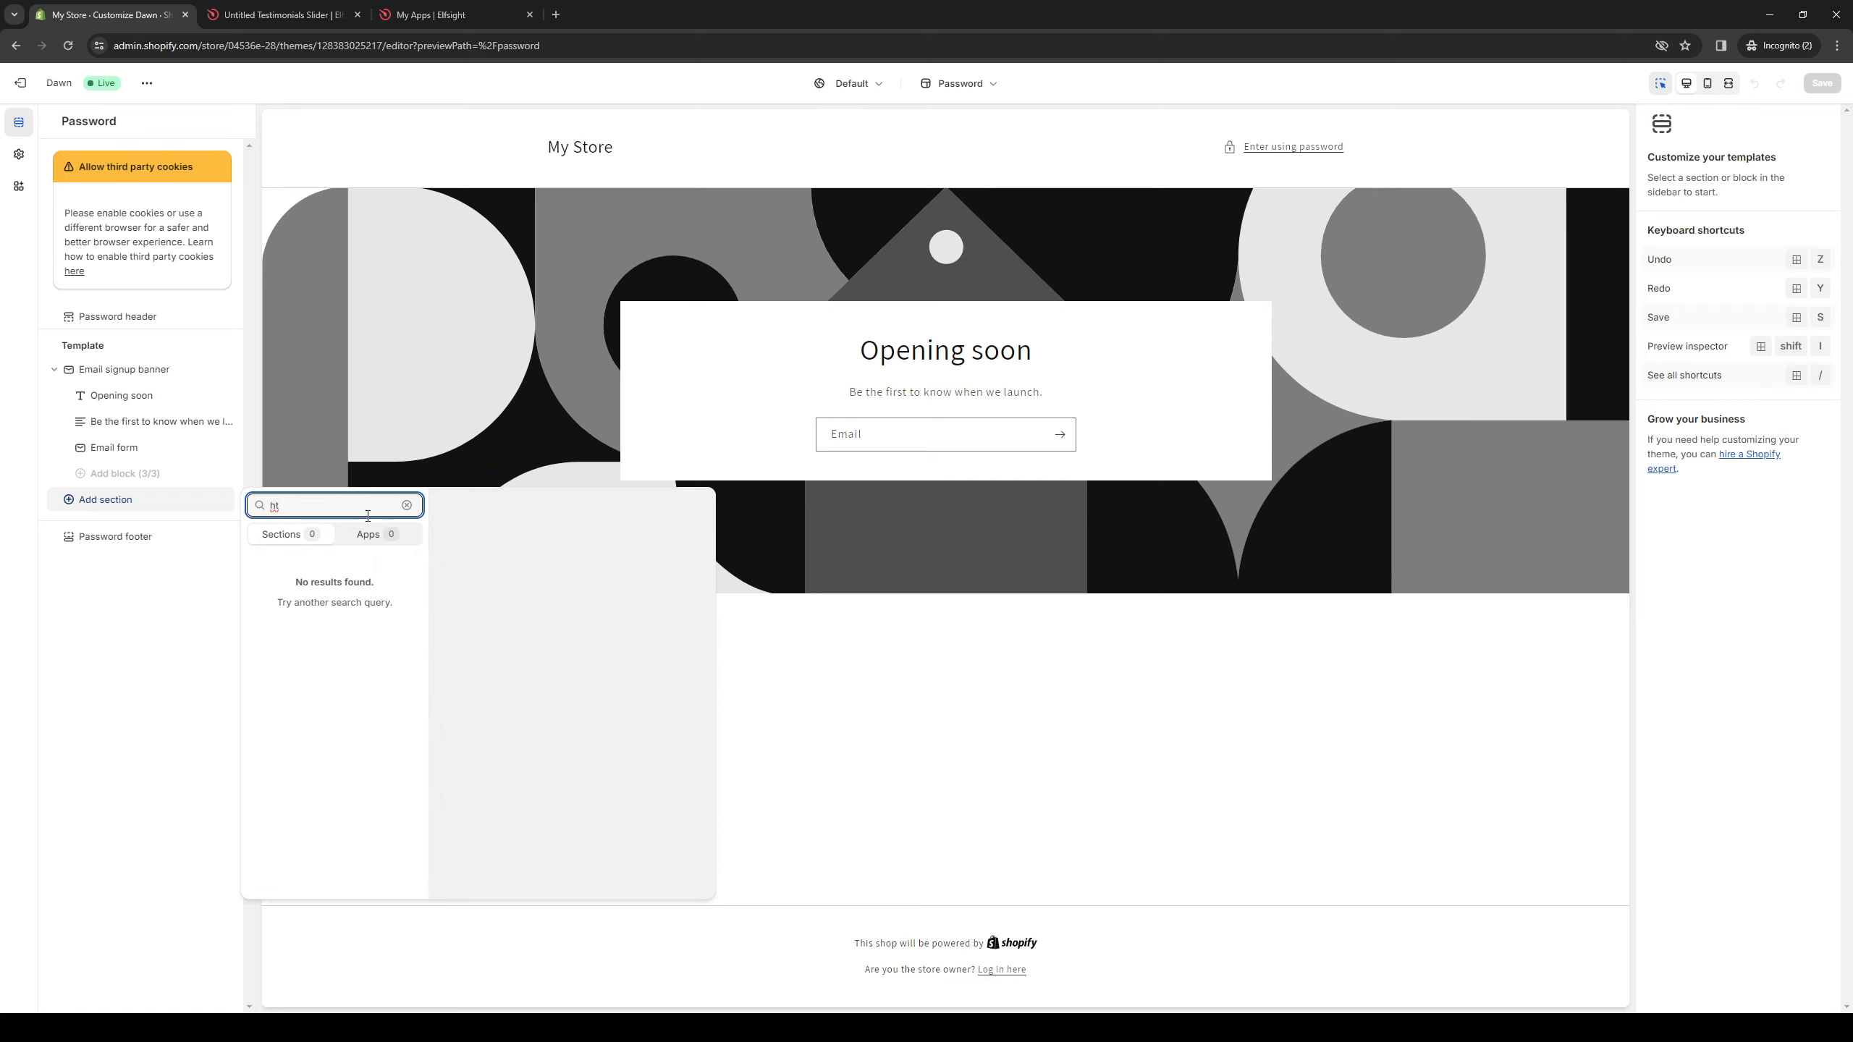
type(".")
key("BackSpace")
scroll(396, 620, "down", 2)
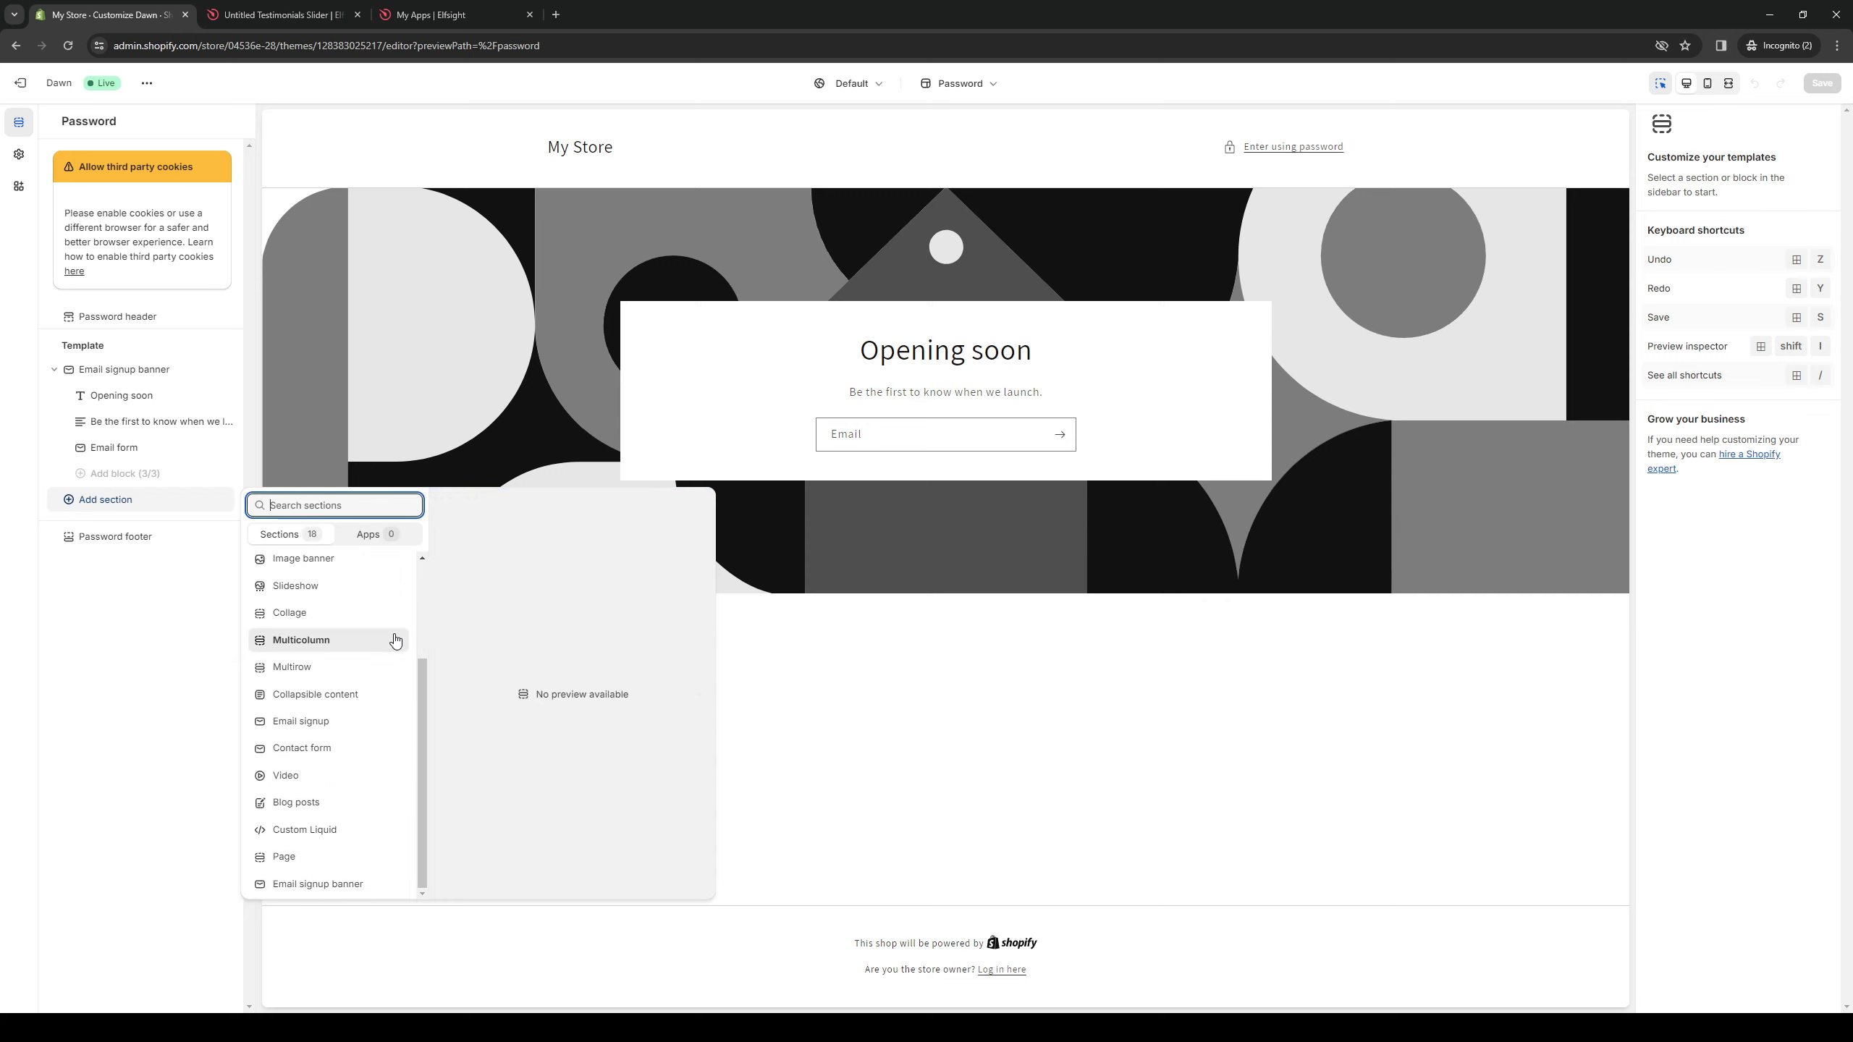
left_click(305, 828)
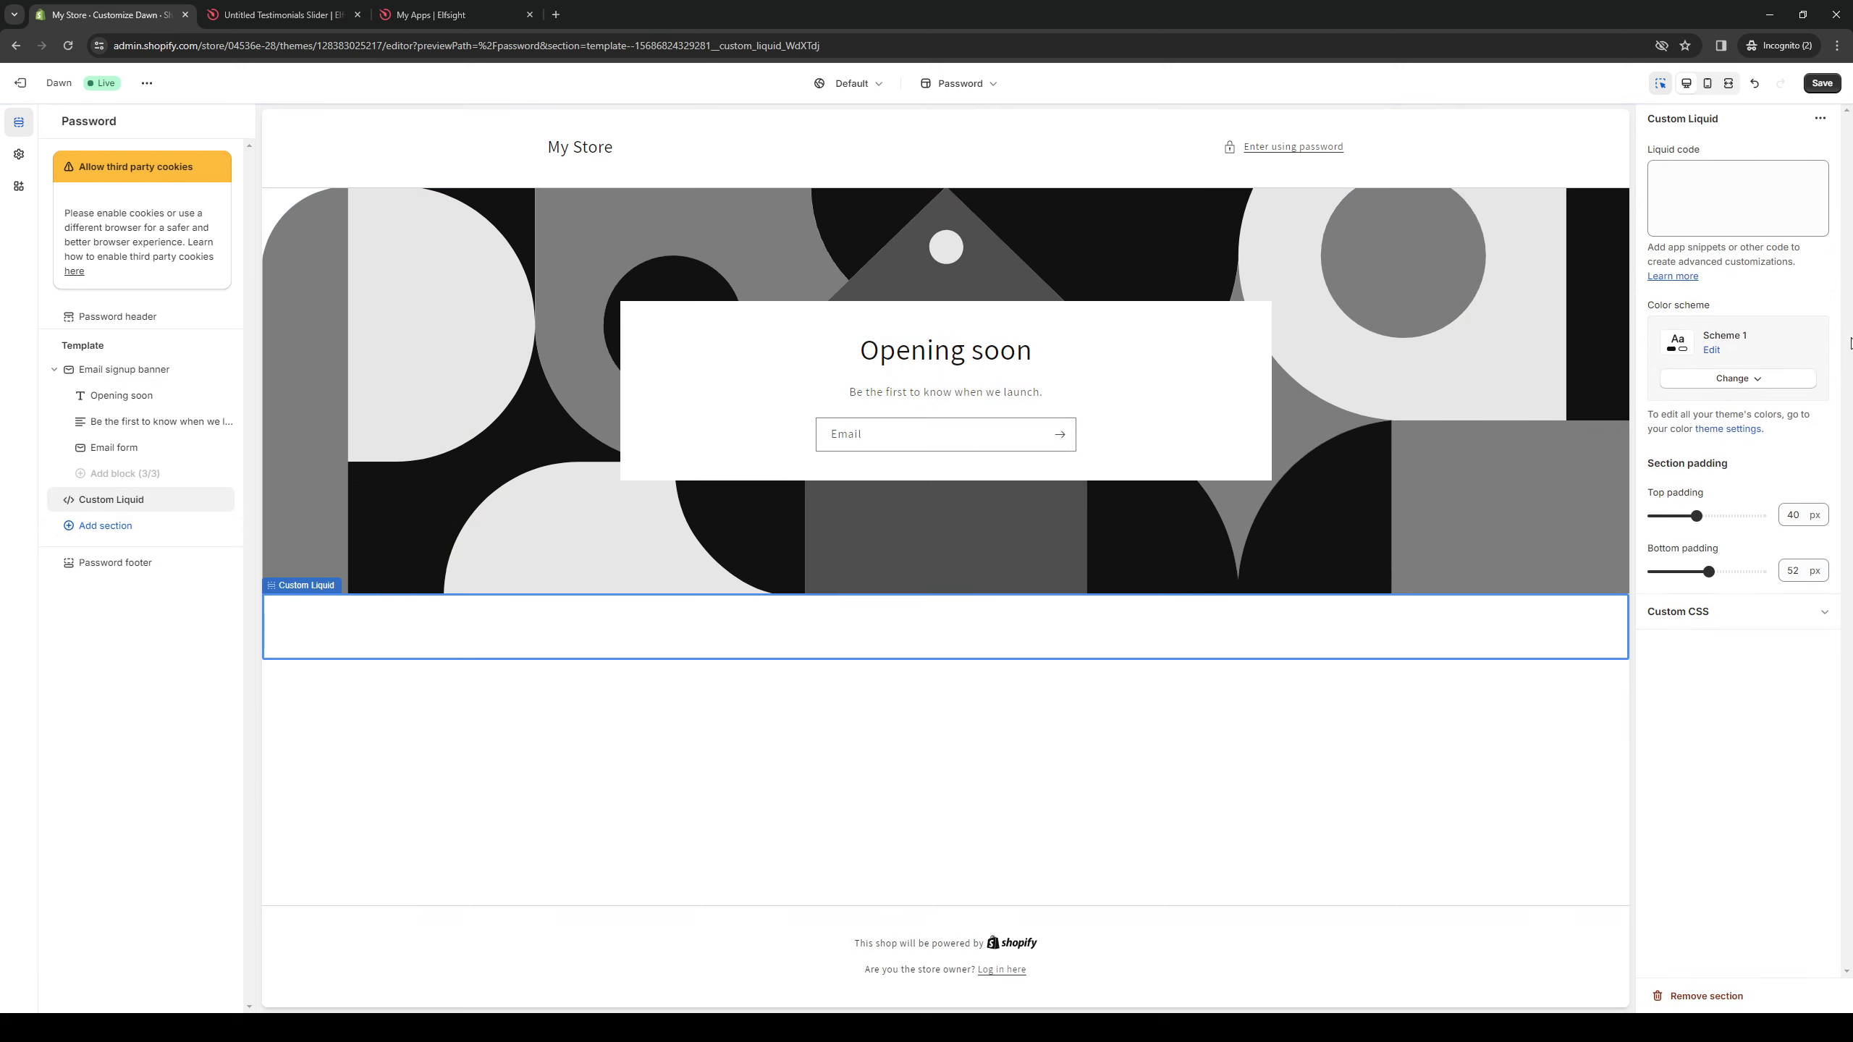
Paste the Elfsight embed code into the Custom Liquid section's Liquid code box.
left_click(1716, 211)
type("<script src=\"https://static.elfsight.com/platform/platform.js\" data-use-service-core defer></script> <div class=\"elfsight-app-f599de6e-8059-4e0e-b34a-70cb1103e55b\" data-elfsight-app-lazy></div>")
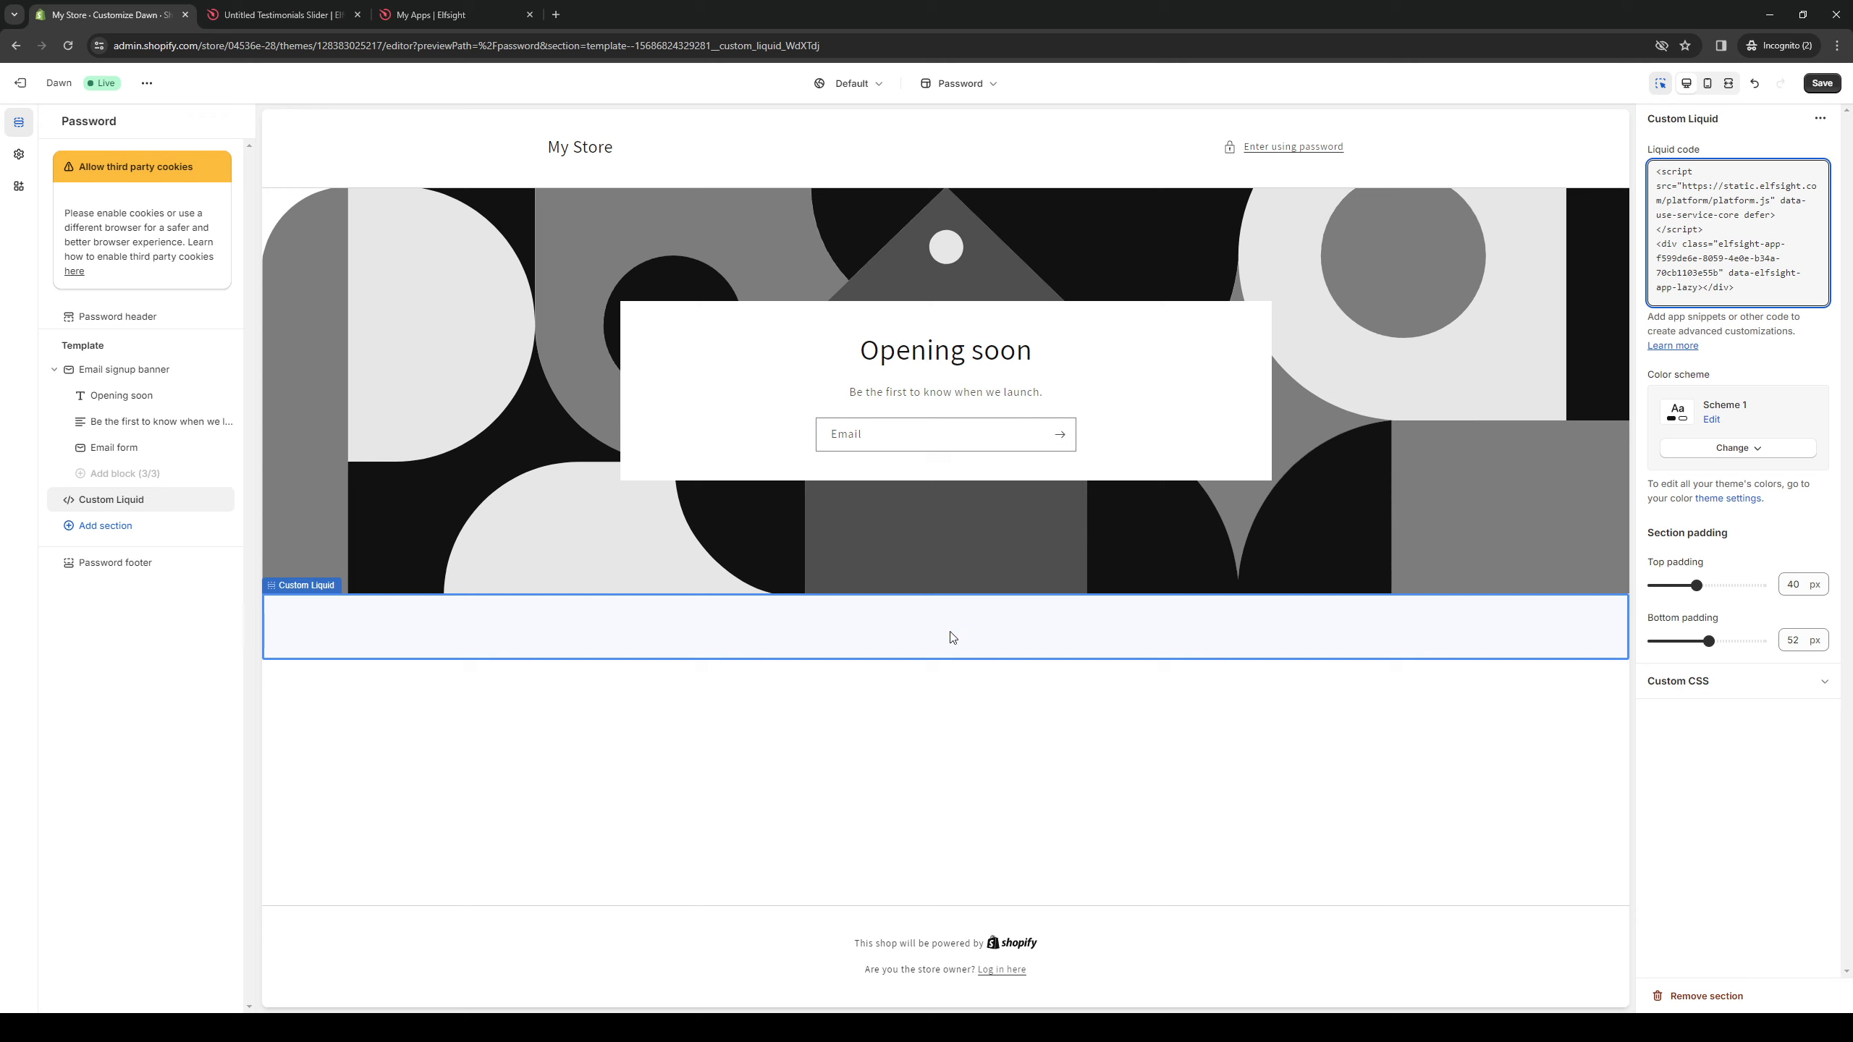
left_click(451, 8)
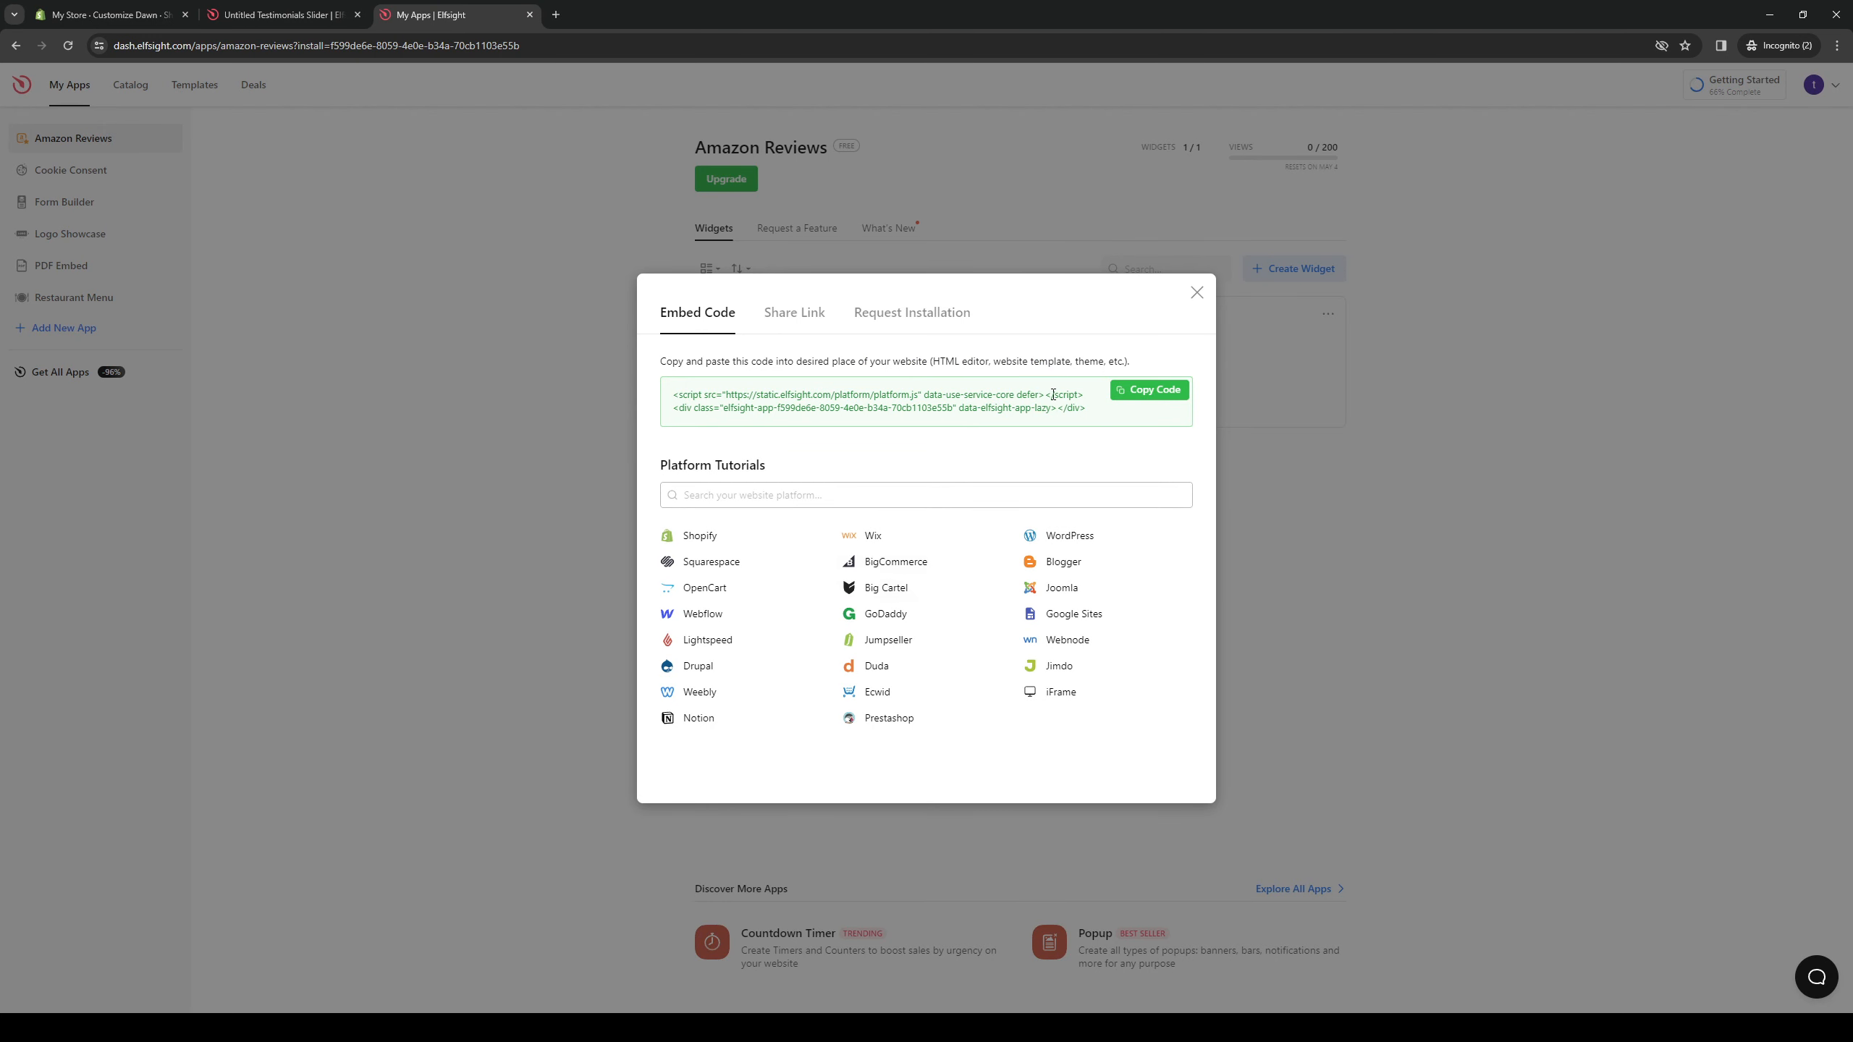
Close the Embed Code dialog and open the Amazon Reviews widget editor in Elfsight.
left_click(1196, 293)
left_click(967, 335)
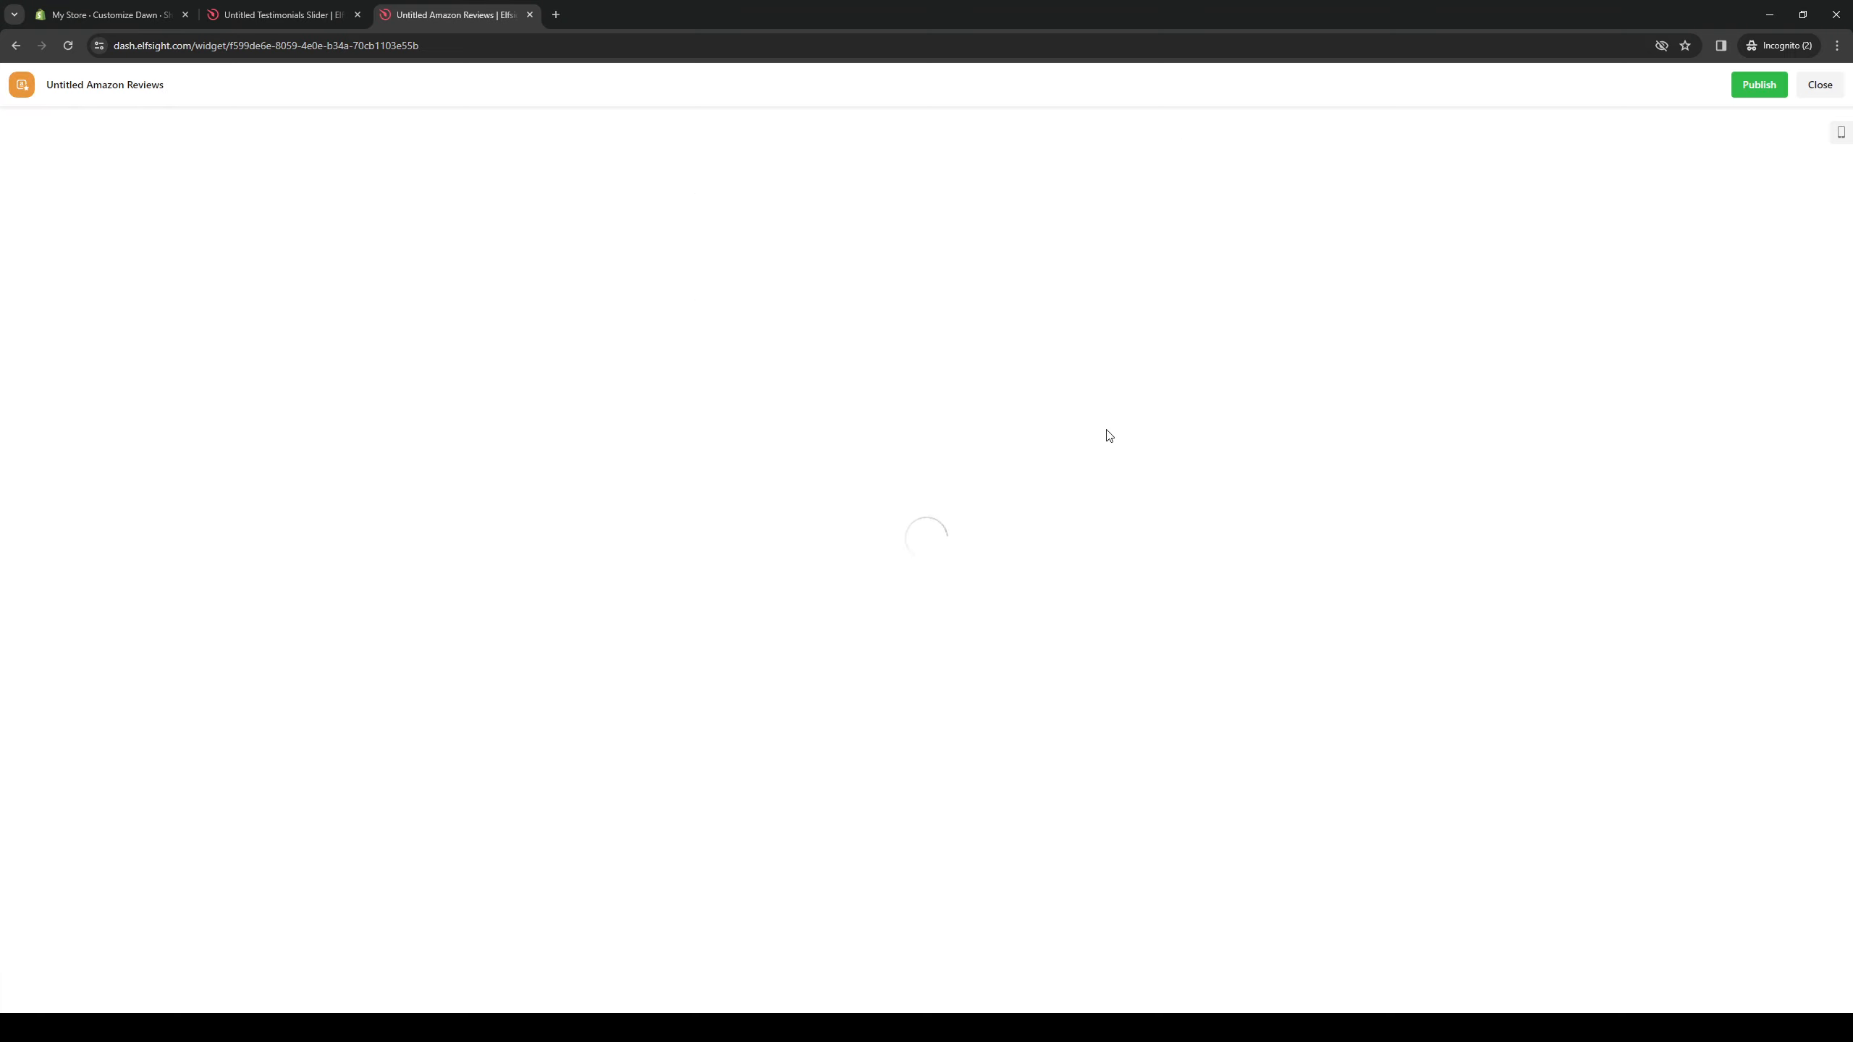
left_click(101, 174)
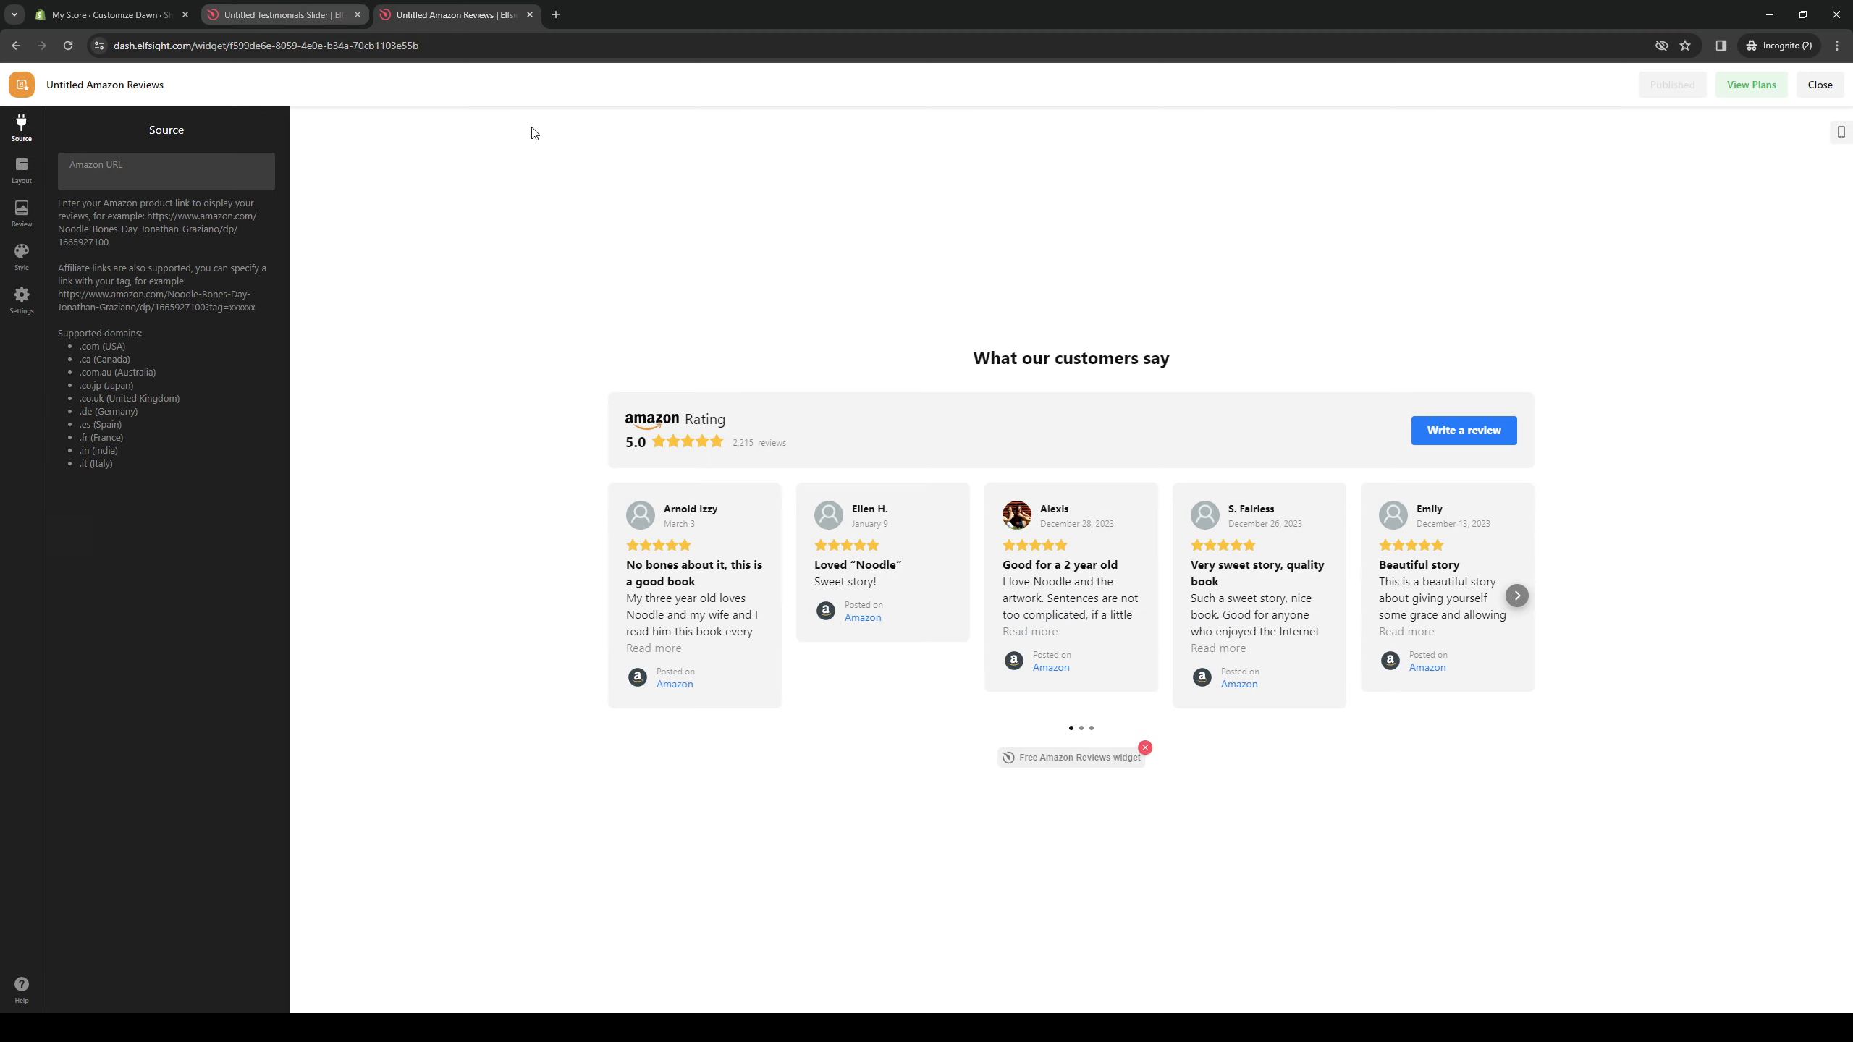
left_click(285, 15)
left_click(454, 15)
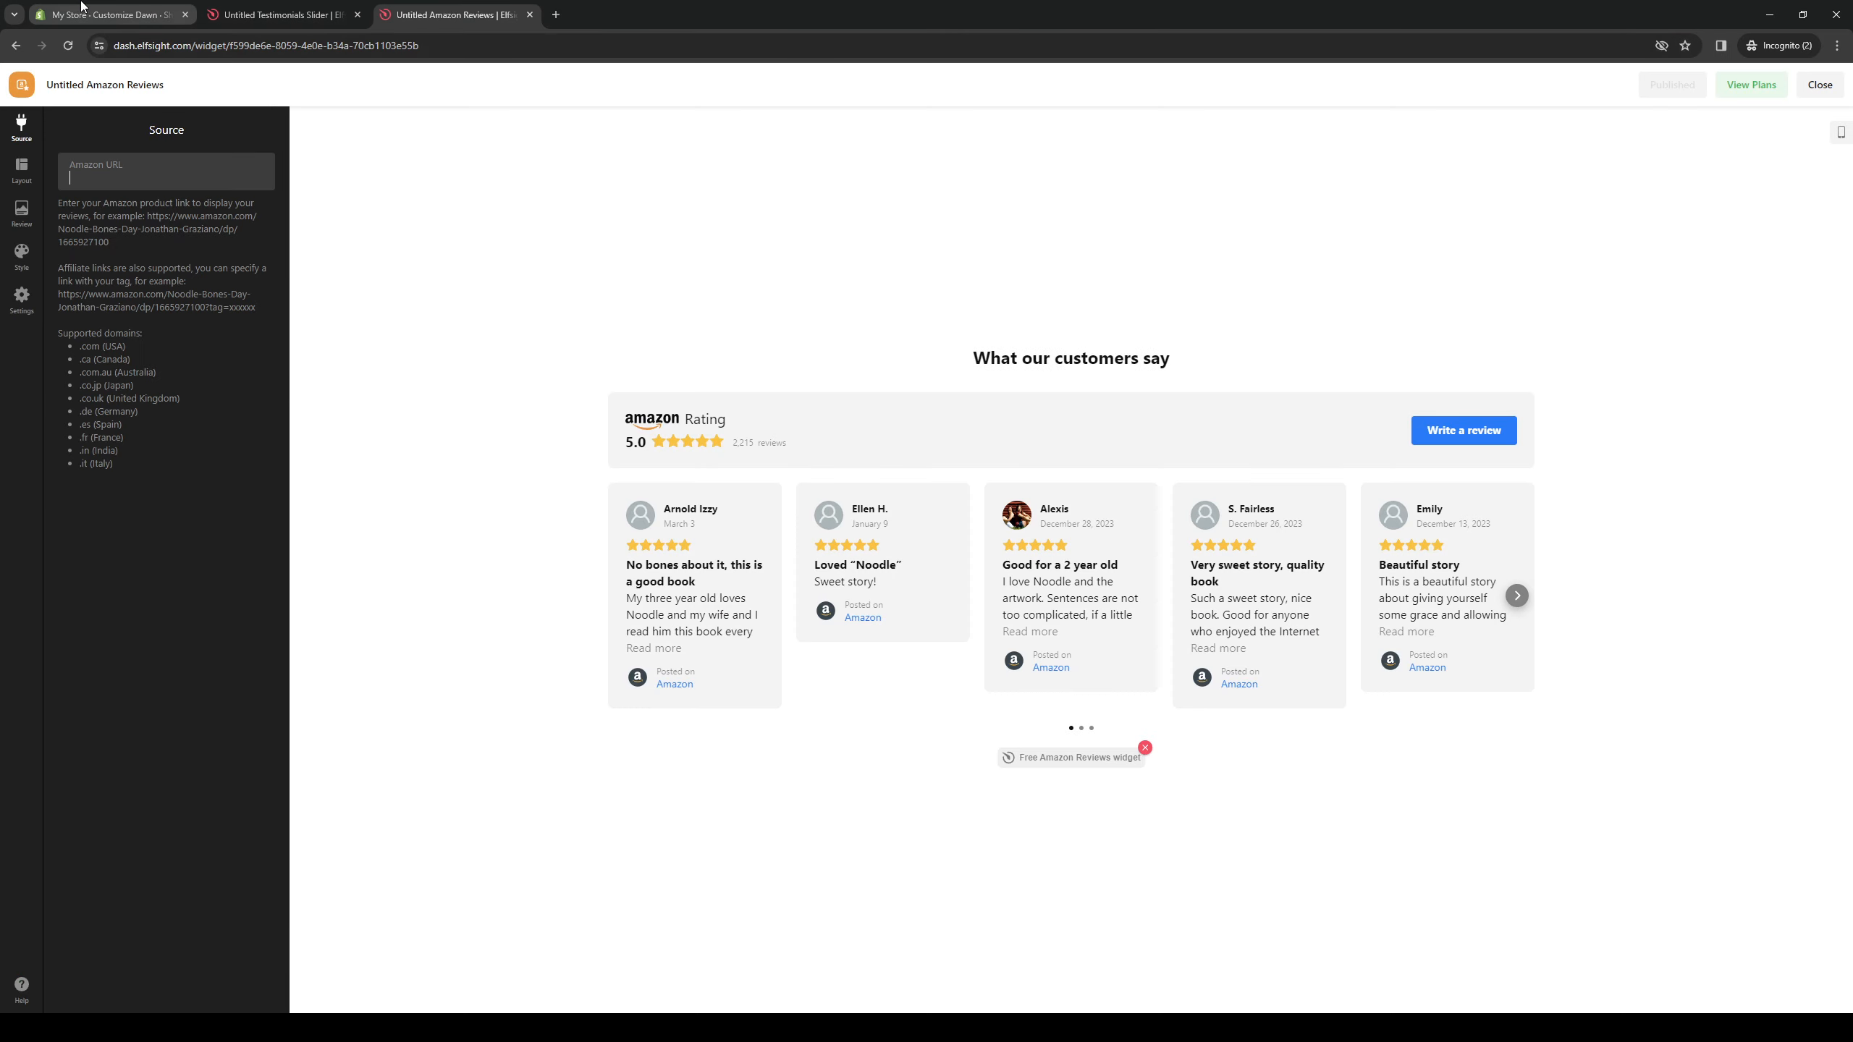
Exit the Dawn theme editor without saving, returning to the Themes page.
left_click(82, 7)
key("ctrl+Tab")
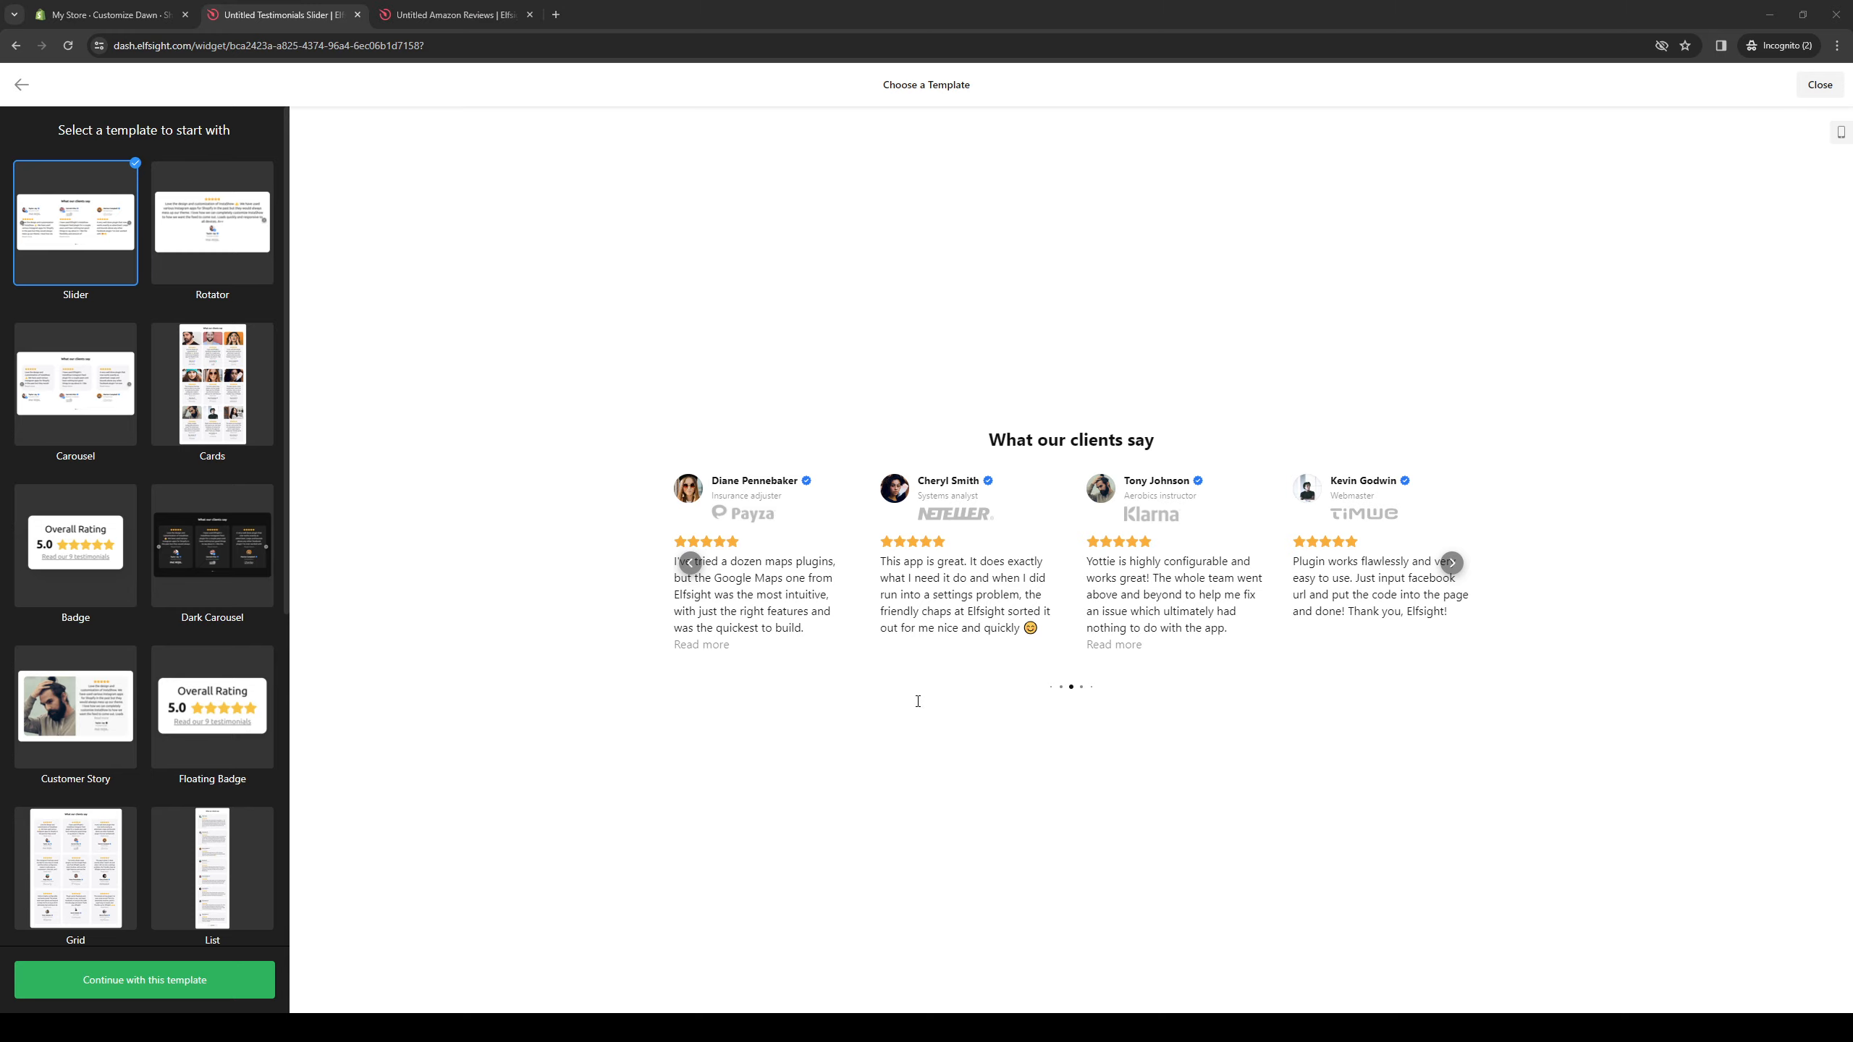
left_click(175, 7)
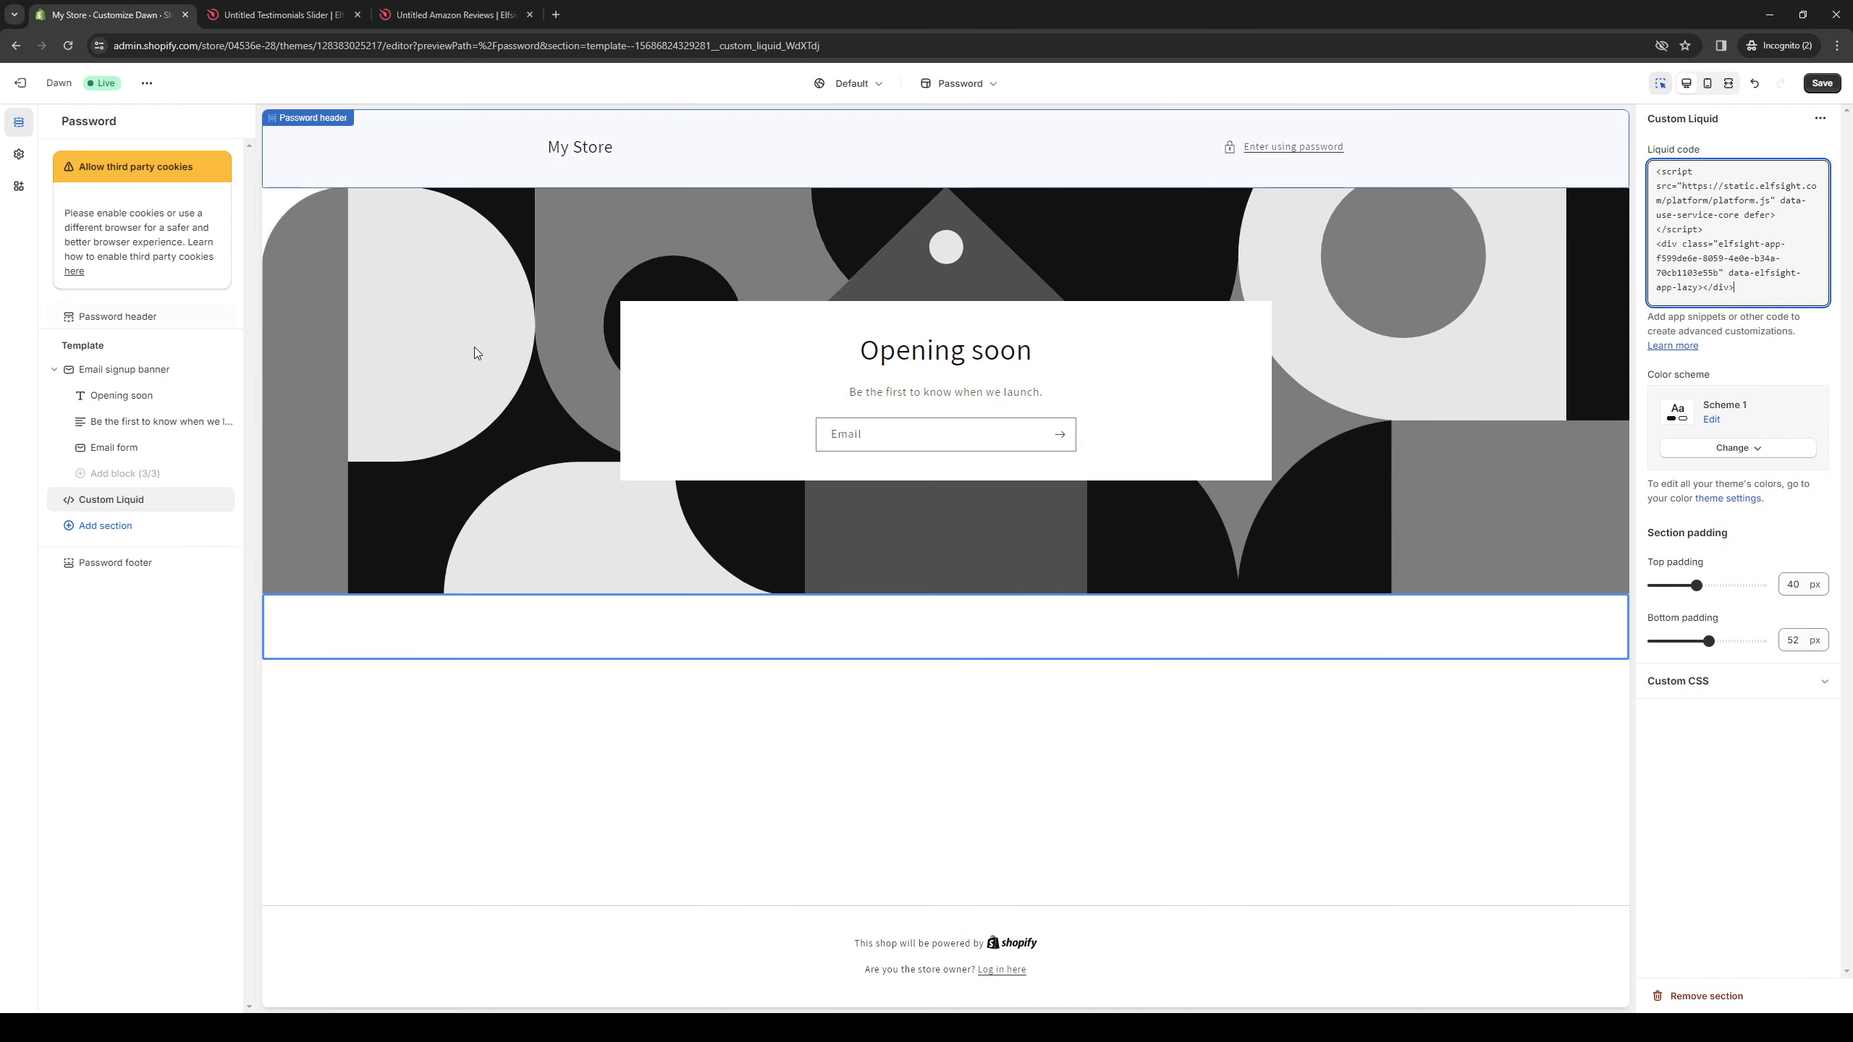
left_click(20, 83)
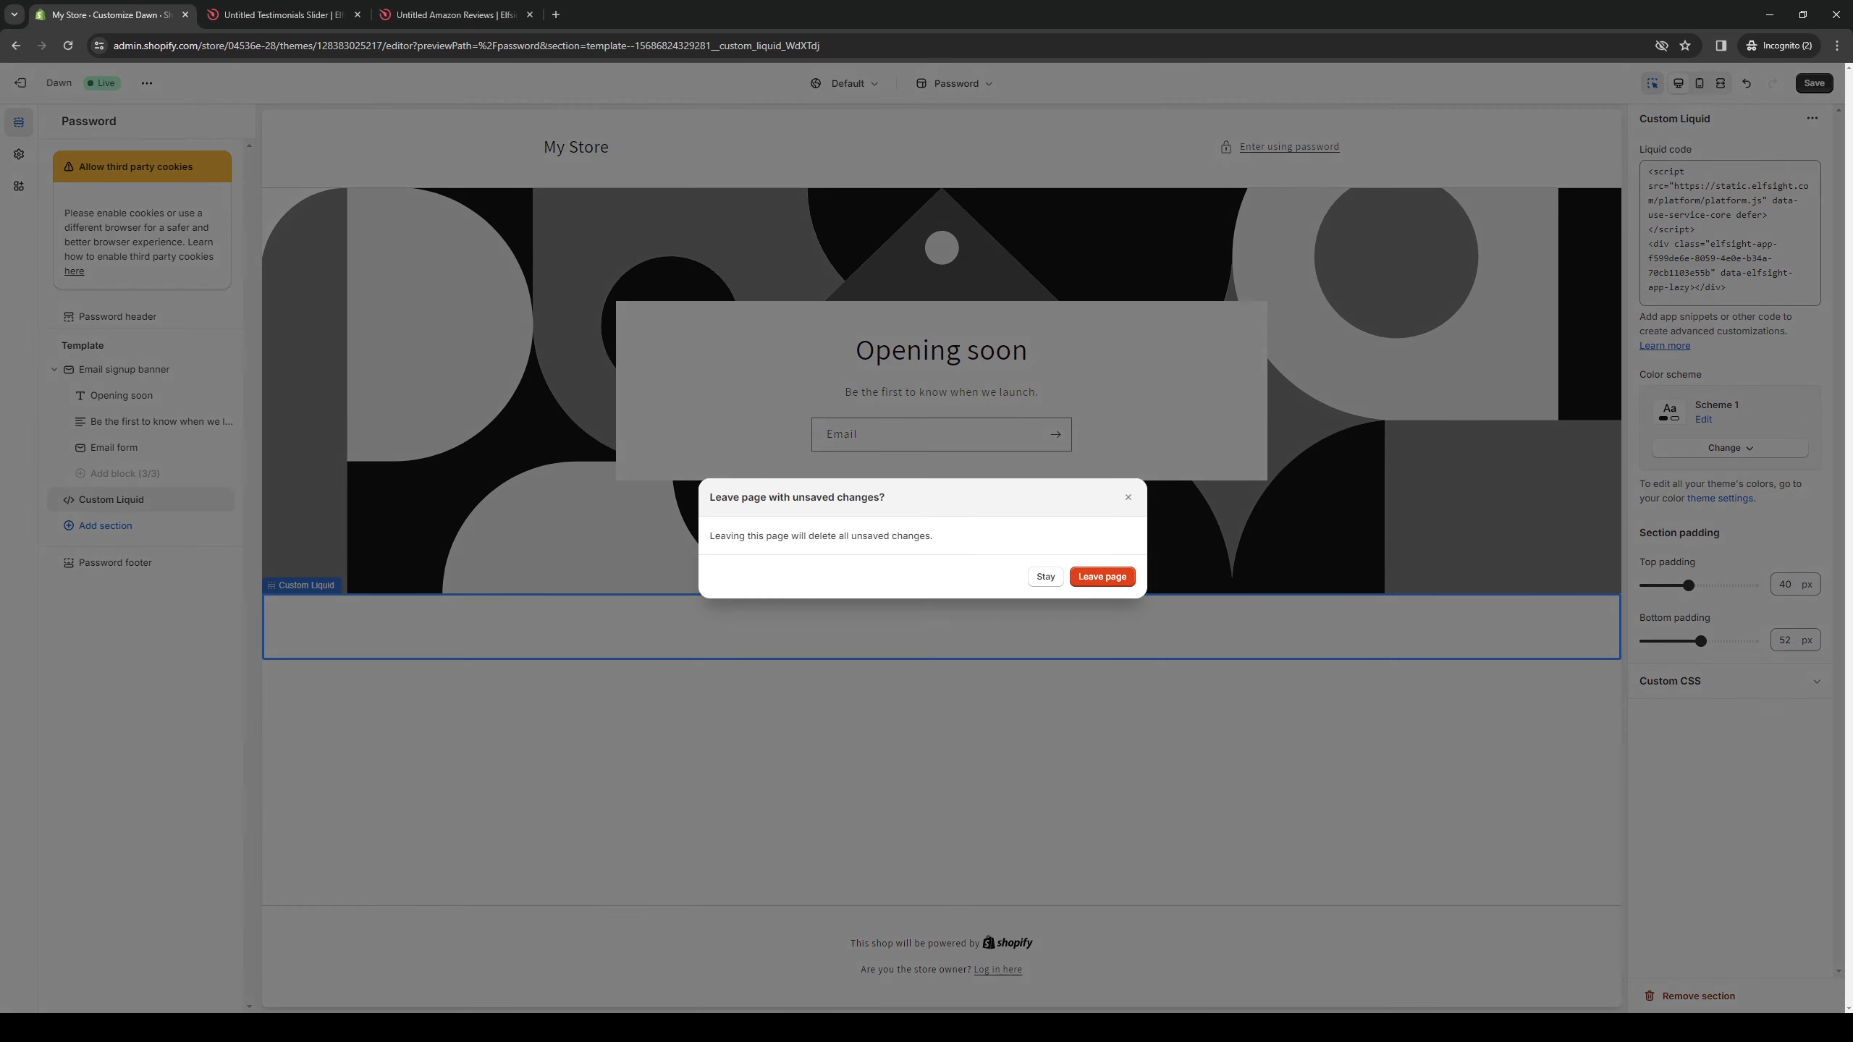
left_click(1102, 577)
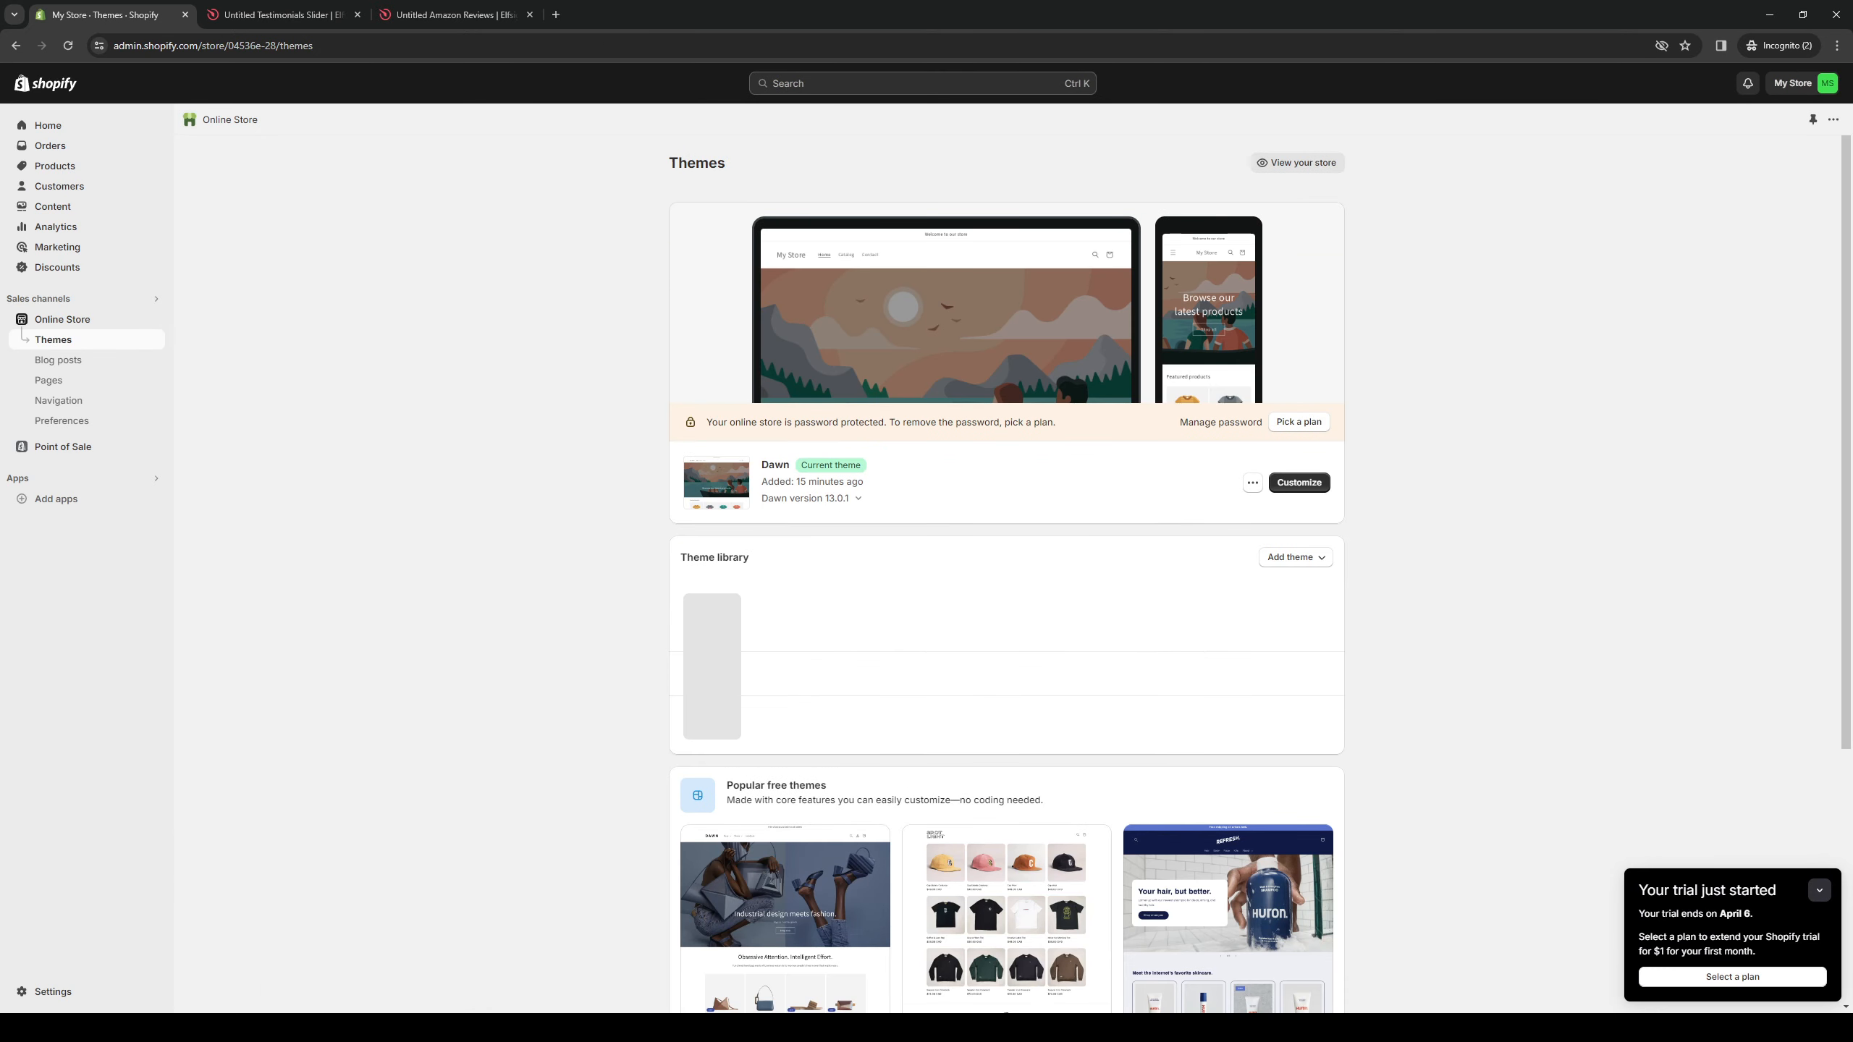